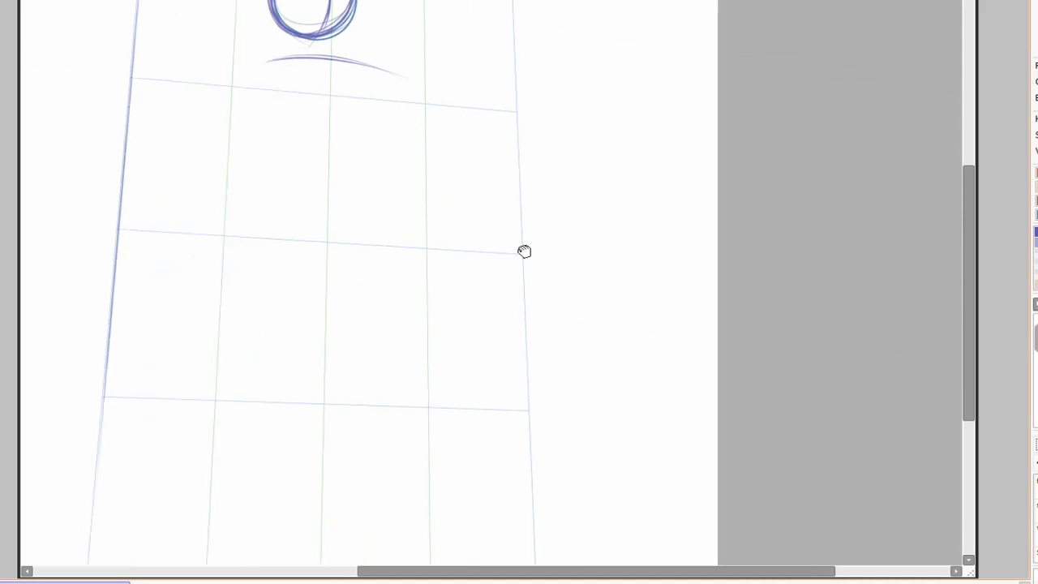
Trace the large tapered perspective frame with its horizontal divisions and block in the torso box below the head circle.
{"action": "left_click_drag", "start_coordinate": [524, 248], "coordinate": [384, 350]}
{"action": "scroll", "coordinate": [297, 493], "scroll_direction": "up", "scroll_amount": 4}
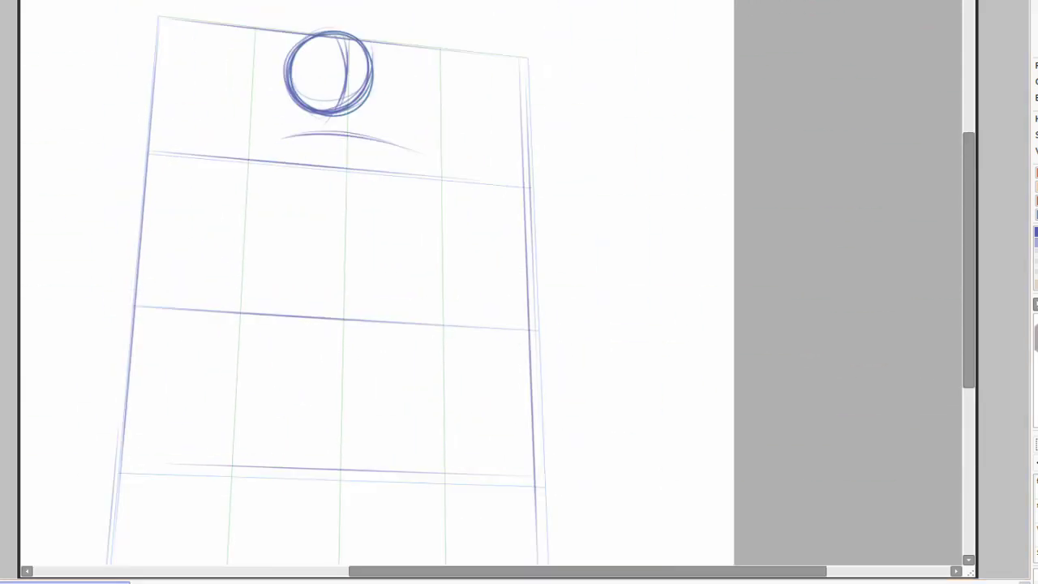
{"action": "left_click_drag", "start_coordinate": [430, 192], "coordinate": [453, 290]}
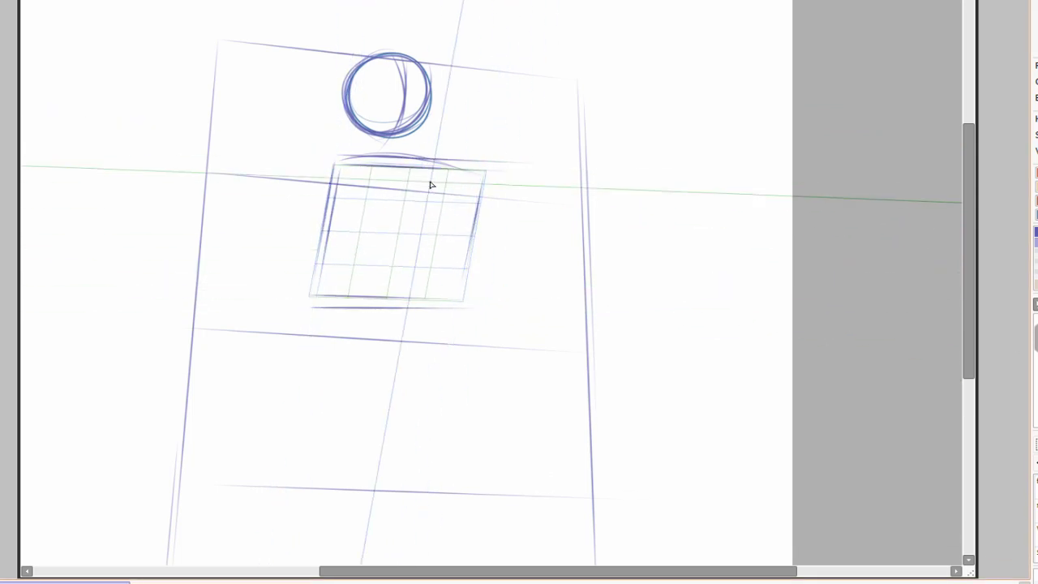
Finish the torso box's side edges and centre line, and outline the slanted top plane of the pelvis below it.
{"action": "scroll", "coordinate": [415, 253], "scroll_direction": "down", "scroll_amount": 1}
{"action": "left_click_drag", "start_coordinate": [416, 253], "coordinate": [428, 314]}
{"action": "scroll", "coordinate": [419, 235], "scroll_direction": "down", "scroll_amount": 1}
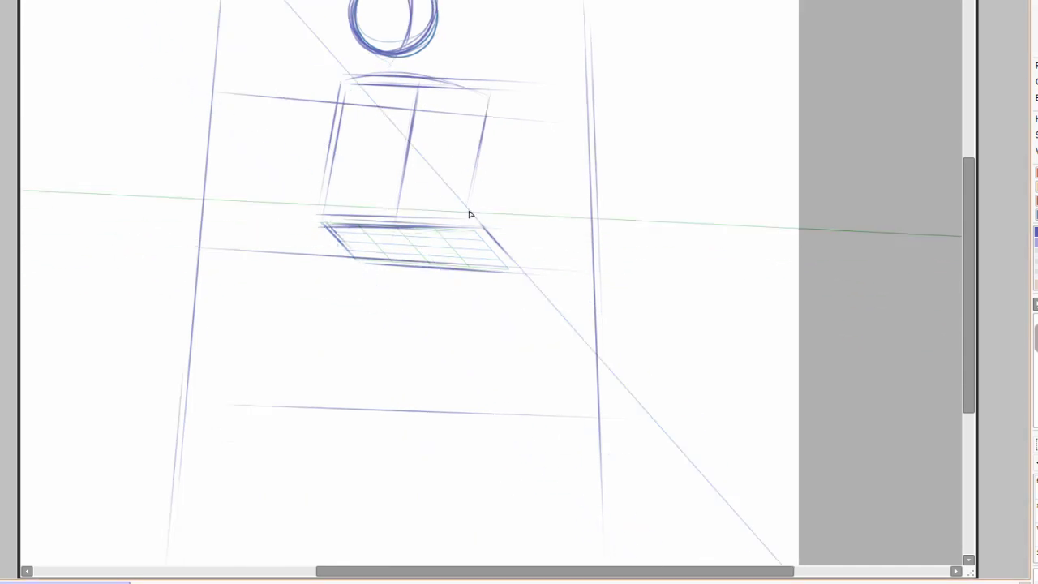
Block in the pelvis box's front and narrow side planes along the perspective grid, with a dividing line down the front.
{"action": "left_click_drag", "start_coordinate": [543, 329], "coordinate": [633, 351]}
{"action": "scroll", "coordinate": [632, 350], "scroll_direction": "down", "scroll_amount": 1}
{"action": "left_click_drag", "start_coordinate": [486, 199], "coordinate": [549, 343]}
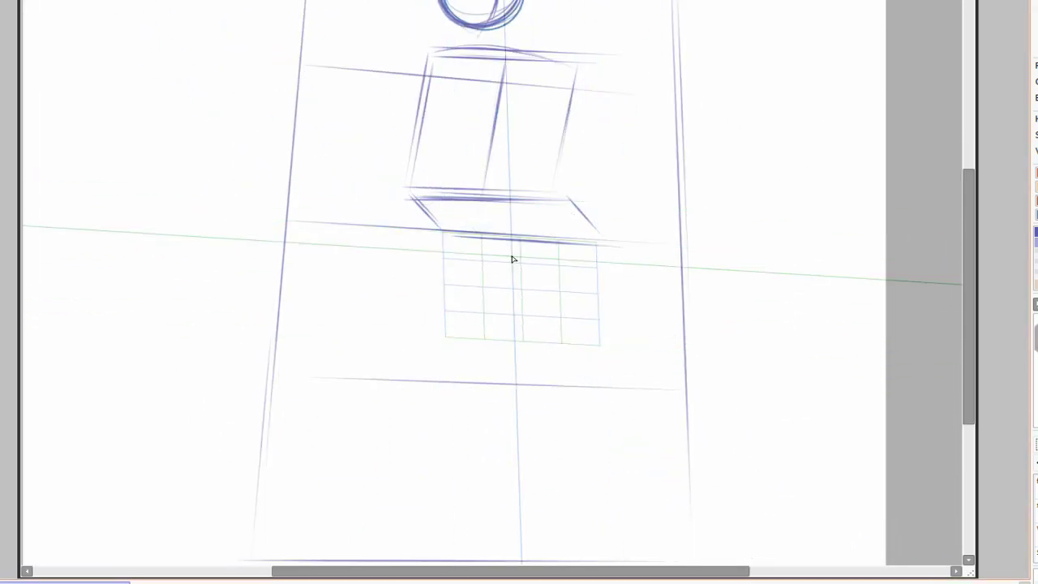
{"action": "left_click_drag", "start_coordinate": [614, 341], "coordinate": [376, 342]}
{"action": "scroll", "coordinate": [376, 342], "scroll_direction": "down", "scroll_amount": 2}
{"action": "scroll", "coordinate": [376, 343], "scroll_direction": "up", "scroll_amount": 1}
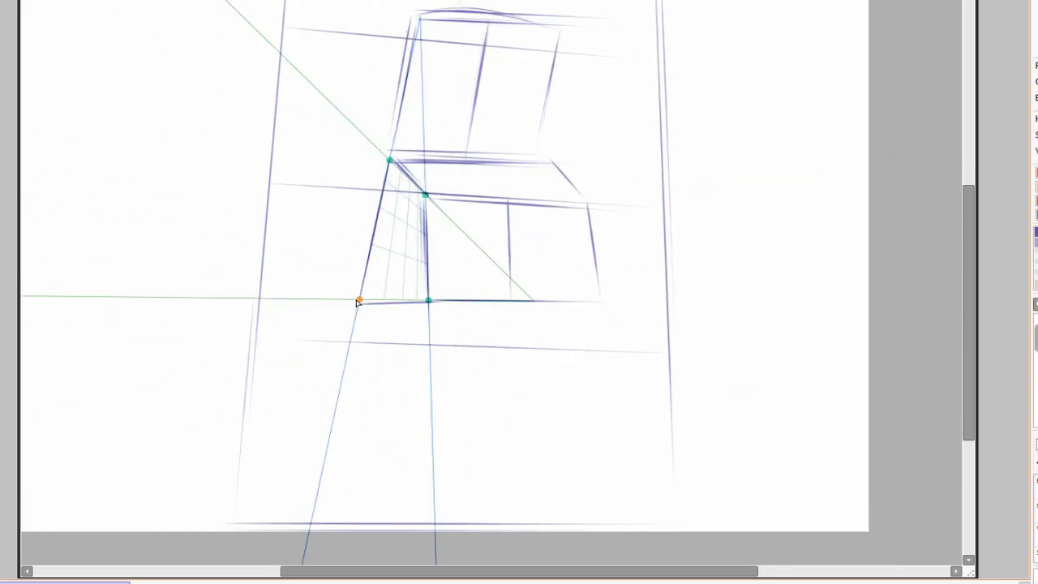
{"action": "left_click_drag", "start_coordinate": [357, 301], "coordinate": [429, 303]}
{"action": "scroll", "coordinate": [429, 303], "scroll_direction": "up", "scroll_amount": 2}
Fit the perspective grid below the pelvis and block in the near leg's tapering thigh, knee and lower leg.
{"action": "left_click_drag", "start_coordinate": [384, 264], "coordinate": [348, 371]}
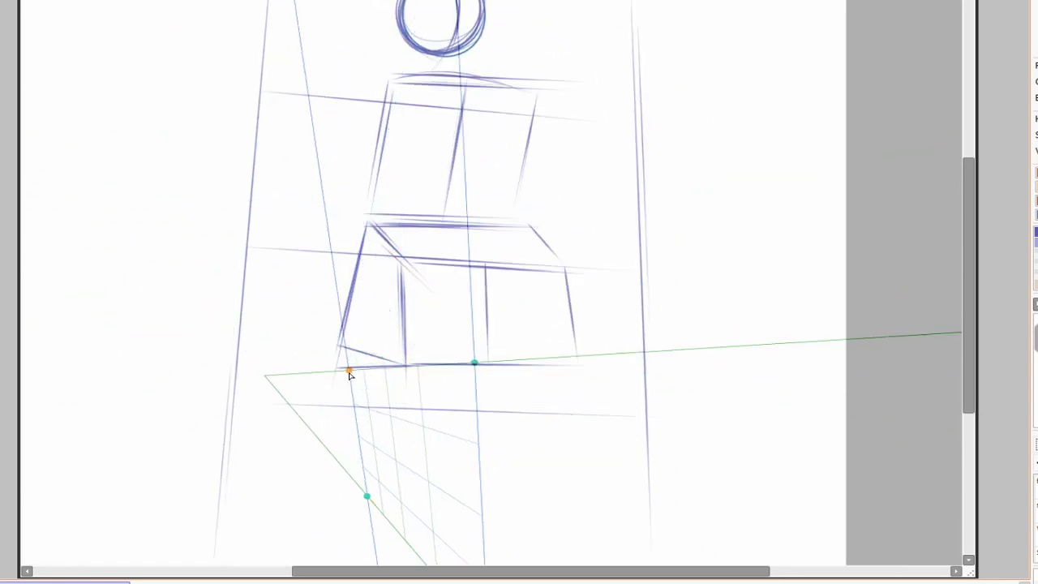
{"action": "scroll", "coordinate": [348, 371], "scroll_direction": "down", "scroll_amount": 6}
{"action": "left_click_drag", "start_coordinate": [475, 459], "coordinate": [440, 459]}
{"action": "scroll", "coordinate": [470, 300], "scroll_direction": "up", "scroll_amount": 2}
{"action": "scroll", "coordinate": [507, 473], "scroll_direction": "up", "scroll_amount": 3}
{"action": "scroll", "coordinate": [459, 389], "scroll_direction": "down", "scroll_amount": 1}
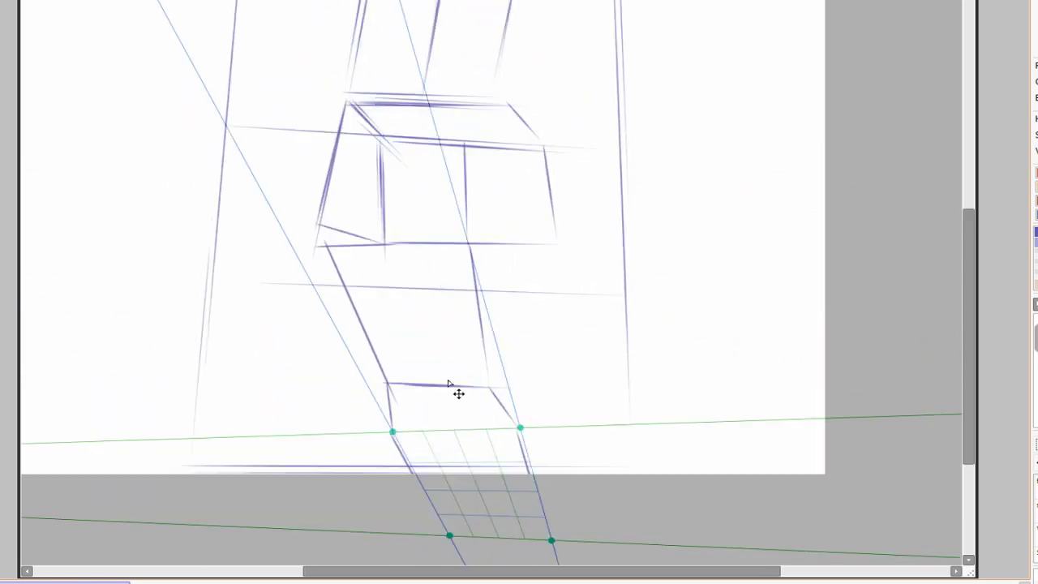
Block in the far thigh with a slanted outer edge running from the pelvis down to the knee.
{"action": "scroll", "coordinate": [524, 464], "scroll_direction": "up", "scroll_amount": 3}
{"action": "scroll", "coordinate": [525, 463], "scroll_direction": "down", "scroll_amount": 3}
{"action": "left_click_drag", "start_coordinate": [552, 245], "coordinate": [577, 243]}
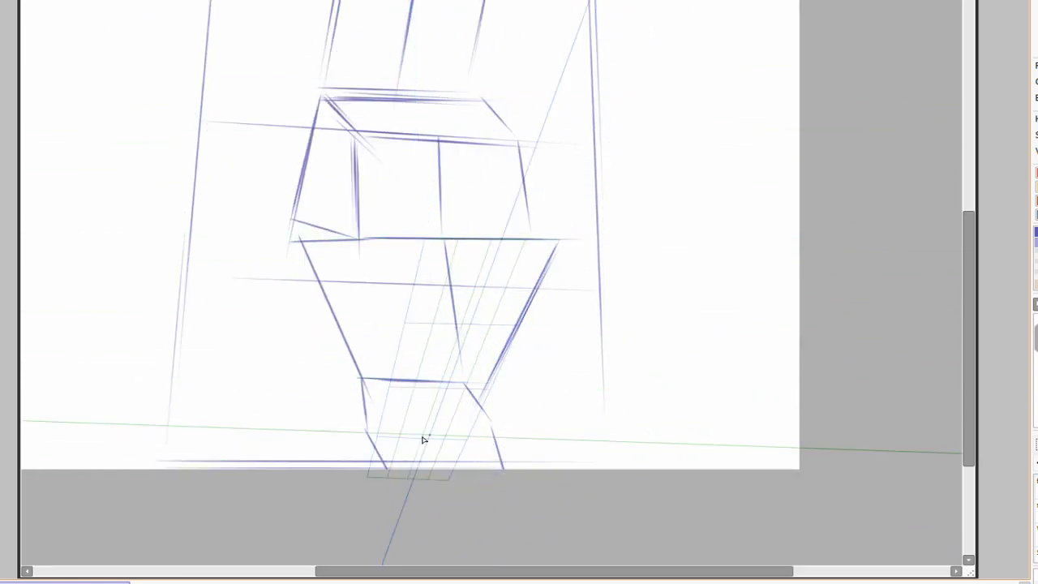
Sketch a rounded ribcage form over the torso box.
{"action": "scroll", "coordinate": [486, 349], "scroll_direction": "up", "scroll_amount": 5}
{"action": "scroll", "coordinate": [625, 343], "scroll_direction": "down", "scroll_amount": 2}
{"action": "scroll", "coordinate": [431, 176], "scroll_direction": "up", "scroll_amount": 4}
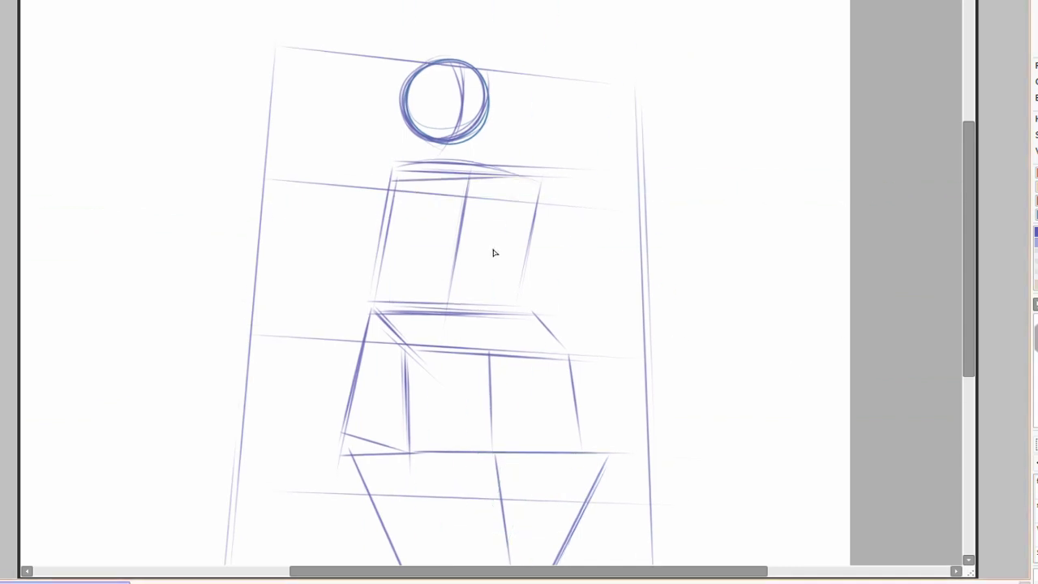
{"action": "mouse_move", "coordinate": [394, 172]}
{"action": "left_mouse_down"}
{"action": "mouse_move", "coordinate": [531, 187]}
{"action": "mouse_move", "coordinate": [478, 287]}
{"action": "left_mouse_up"}
{"action": "left_click_drag", "start_coordinate": [389, 183], "coordinate": [377, 256]}
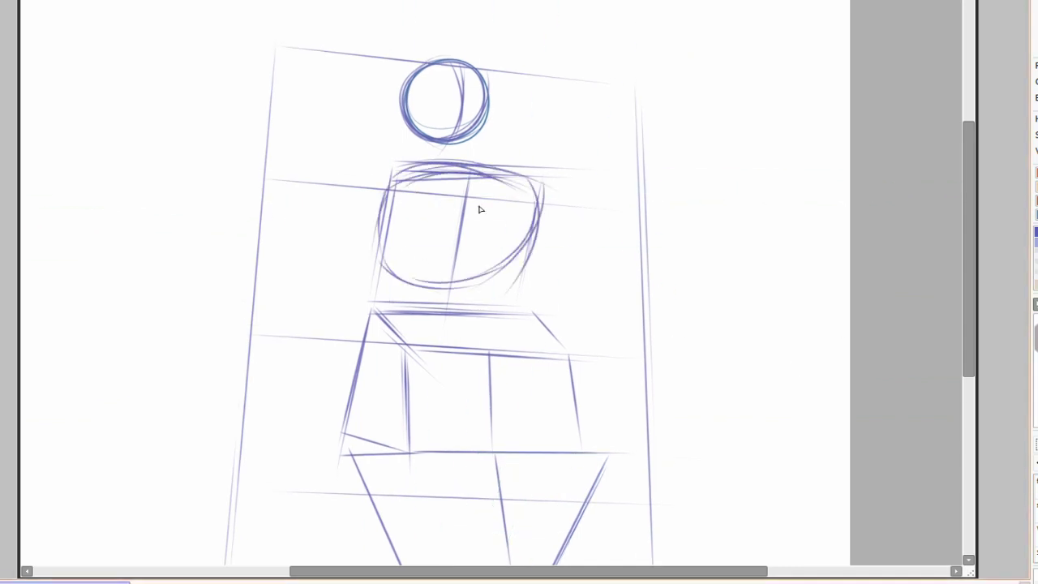
Sketch two large overlapping round hip masses over the pelvis box and add curved contours inside the ribcage.
{"action": "mouse_move", "coordinate": [511, 263]}
{"action": "left_mouse_down"}
{"action": "mouse_move", "coordinate": [587, 430]}
{"action": "mouse_move", "coordinate": [598, 423]}
{"action": "left_mouse_up"}
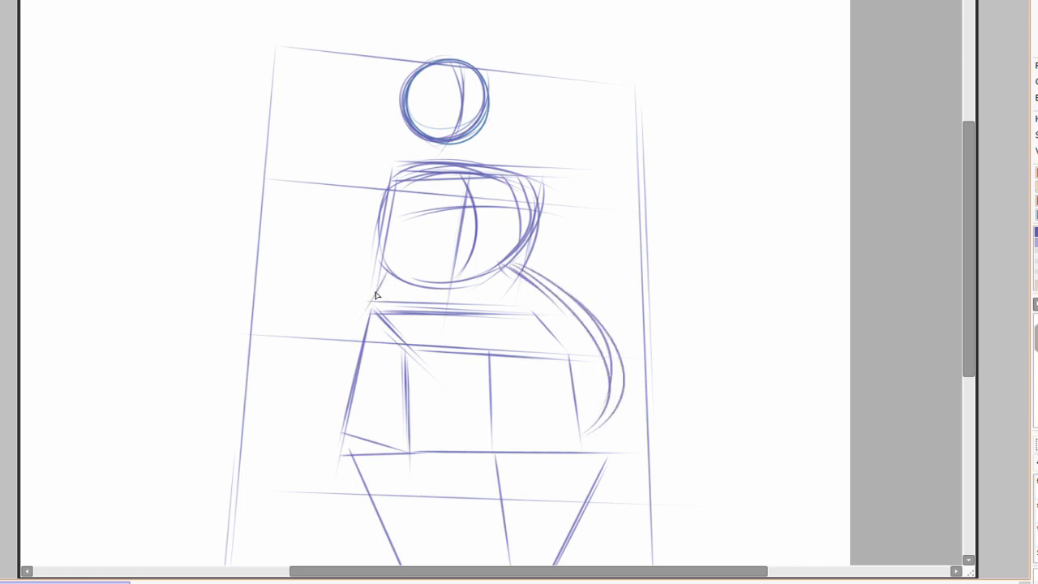
{"action": "left_click_drag", "start_coordinate": [379, 290], "coordinate": [334, 444]}
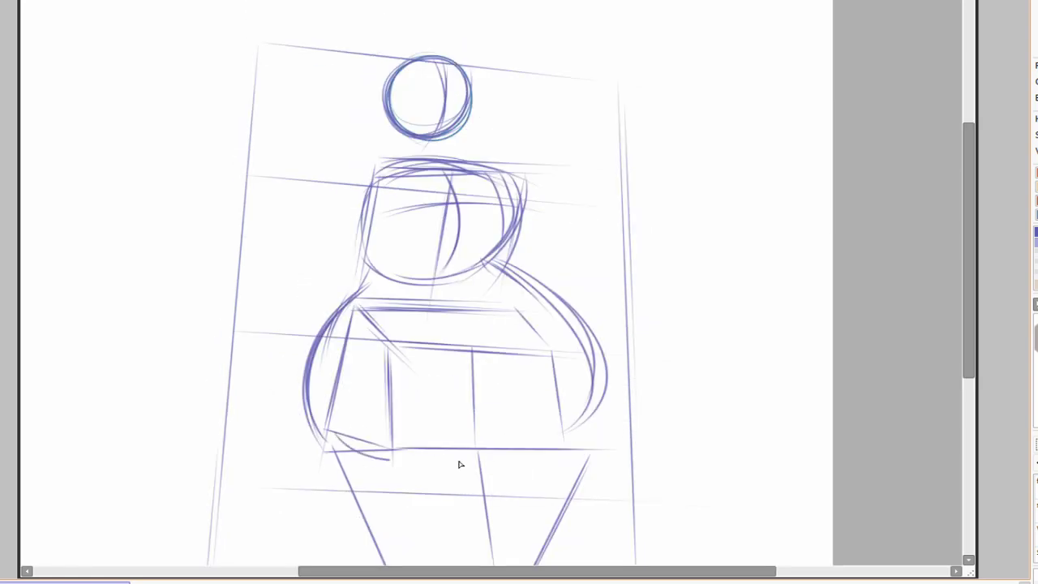
{"action": "mouse_move", "coordinate": [465, 295]}
{"action": "left_mouse_down"}
{"action": "mouse_move", "coordinate": [338, 424]}
{"action": "mouse_move", "coordinate": [487, 454]}
{"action": "left_mouse_up"}
{"action": "left_click_drag", "start_coordinate": [509, 265], "coordinate": [612, 378]}
{"action": "mouse_move", "coordinate": [505, 266]}
{"action": "left_mouse_down"}
{"action": "mouse_move", "coordinate": [601, 454]}
{"action": "mouse_move", "coordinate": [610, 442]}
{"action": "left_mouse_up"}
{"action": "left_click_drag", "start_coordinate": [523, 197], "coordinate": [509, 271]}
{"action": "scroll", "coordinate": [528, 334], "scroll_direction": "up", "scroll_amount": 2}
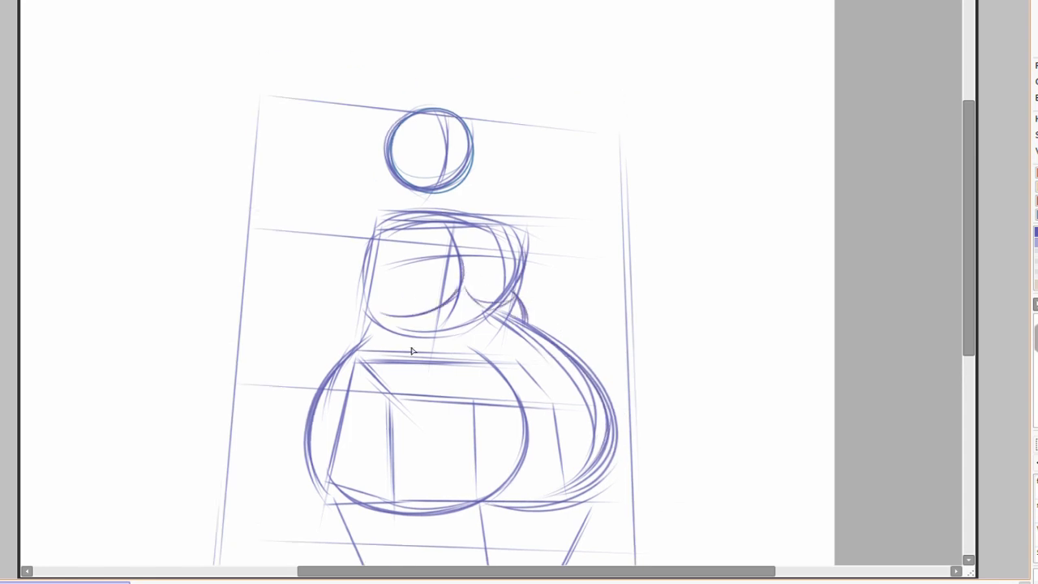
Sketch the rounded contours of both thighs below the hips and close the near thigh with an ellipse above the knee.
{"action": "scroll", "coordinate": [364, 324], "scroll_direction": "down", "scroll_amount": 5}
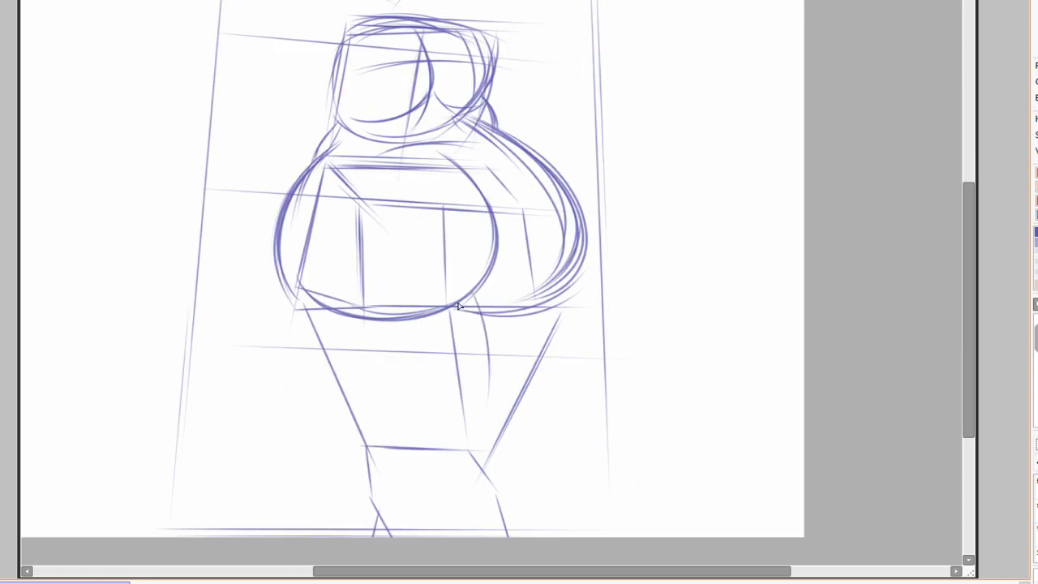
{"action": "left_click_drag", "start_coordinate": [474, 302], "coordinate": [438, 435]}
{"action": "mouse_move", "coordinate": [325, 378]}
{"action": "left_mouse_down"}
{"action": "mouse_move", "coordinate": [296, 300]}
{"action": "mouse_move", "coordinate": [357, 431]}
{"action": "left_mouse_up"}
{"action": "left_click_drag", "start_coordinate": [447, 423], "coordinate": [384, 419]}
{"action": "scroll", "coordinate": [530, 454], "scroll_direction": "up", "scroll_amount": 2}
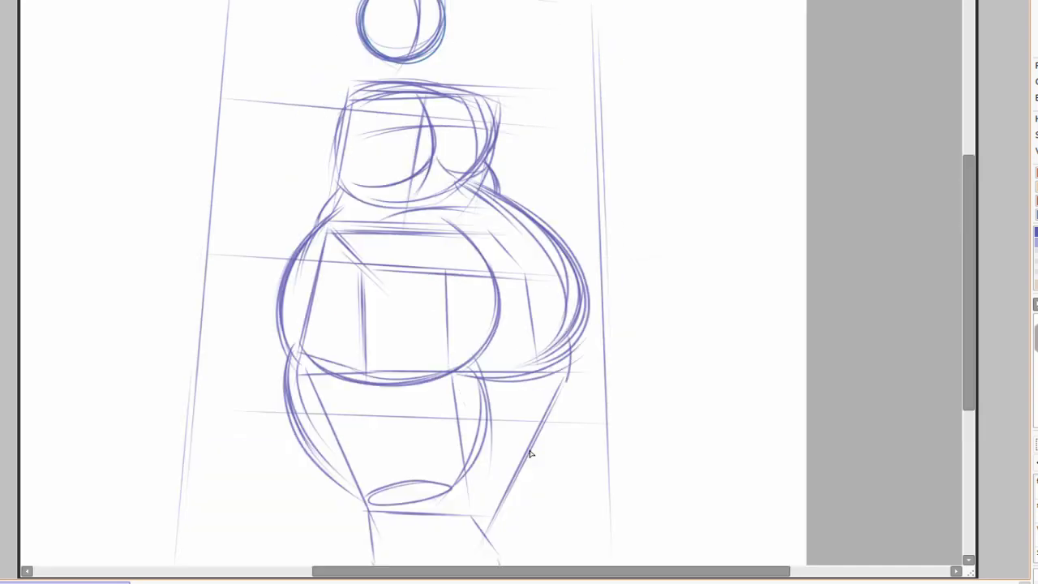
{"action": "left_click_drag", "start_coordinate": [577, 354], "coordinate": [485, 480]}
{"action": "left_click_drag", "start_coordinate": [366, 504], "coordinate": [298, 347]}
Sketch the neck line and a rounded shoulder on each side of the ribcage, and add an outer contour to the far thigh.
{"action": "scroll", "coordinate": [420, 152], "scroll_direction": "up", "scroll_amount": 3}
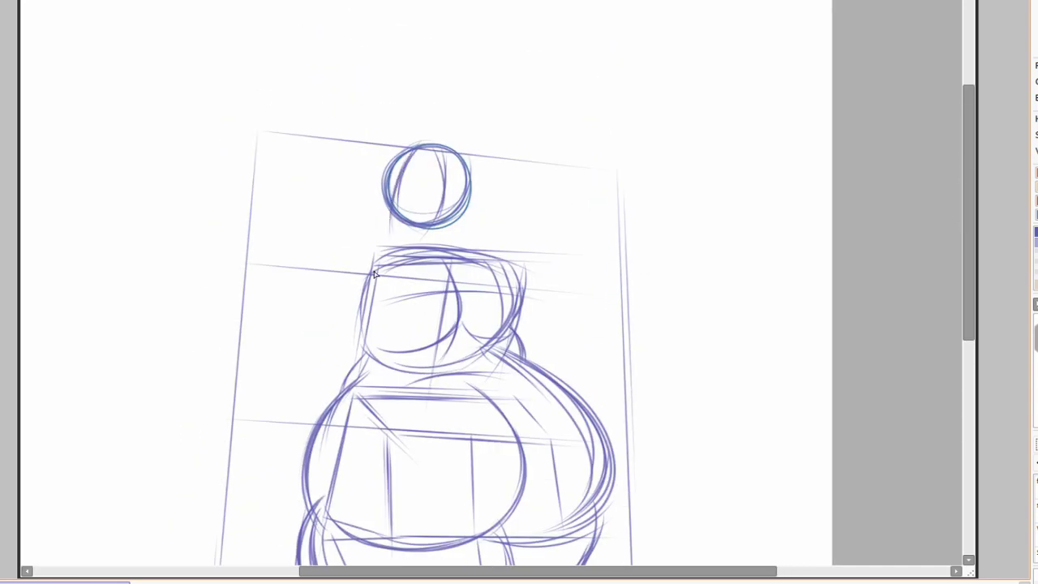
{"action": "scroll", "coordinate": [484, 344], "scroll_direction": "down", "scroll_amount": 2}
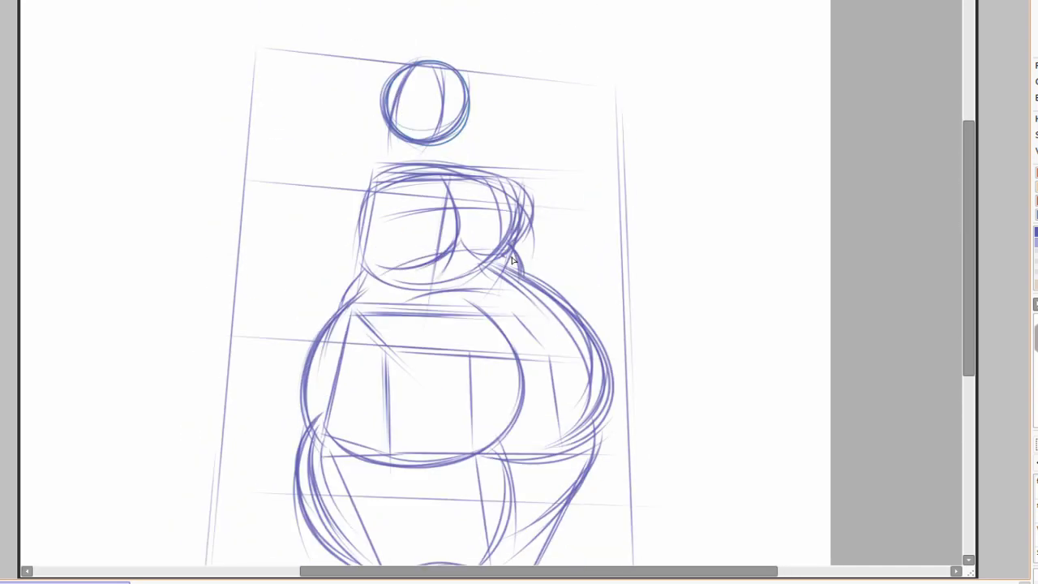
{"action": "scroll", "coordinate": [486, 417], "scroll_direction": "down", "scroll_amount": 3}
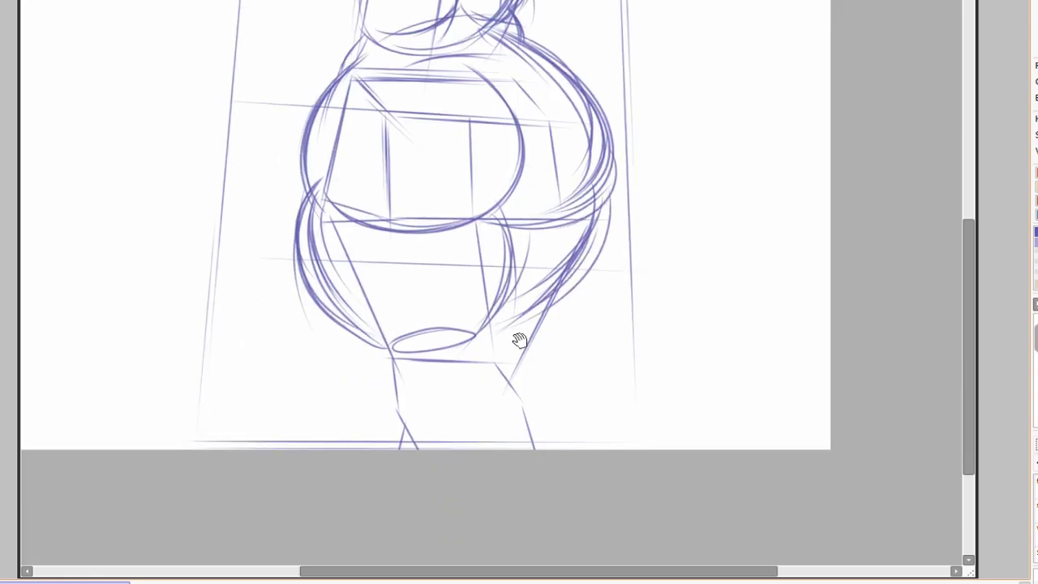
{"action": "scroll", "coordinate": [401, 269], "scroll_direction": "up", "scroll_amount": 4}
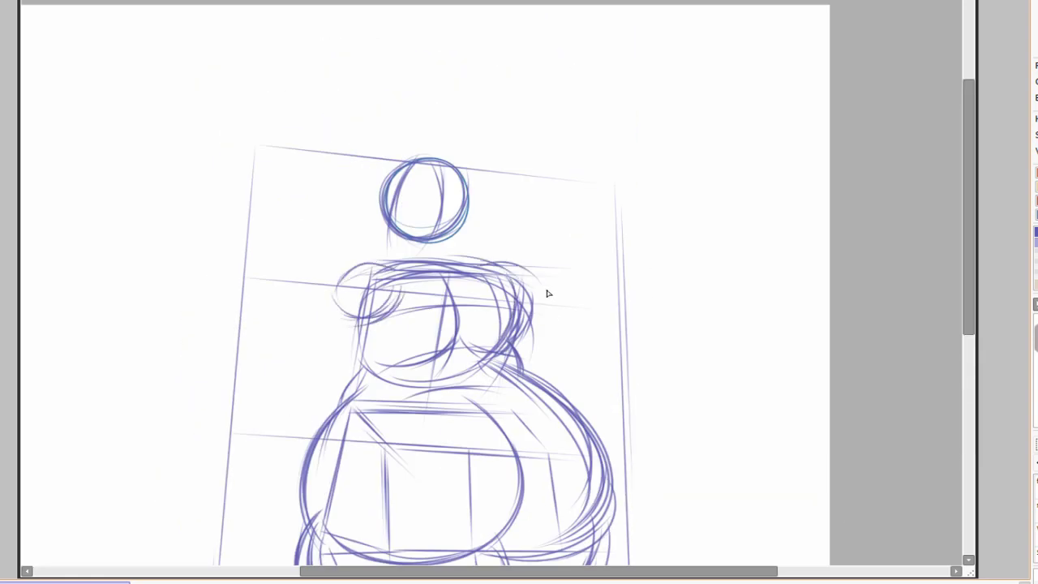
{"action": "scroll", "coordinate": [523, 357], "scroll_direction": "up", "scroll_amount": 1}
{"action": "scroll", "coordinate": [640, 204], "scroll_direction": "down", "scroll_amount": 2}
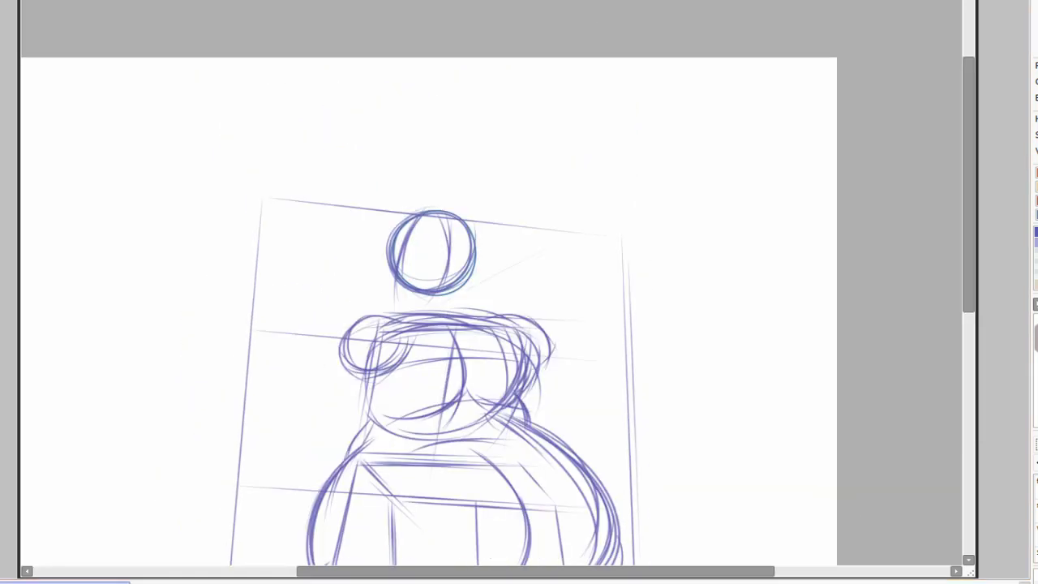
Lay a perspective grid beside the head and sketch the umbrella's four-sided guide frame along it.
{"action": "scroll", "coordinate": [597, 267], "scroll_direction": "down", "scroll_amount": 4}
{"action": "left_click", "coordinate": [549, 413]}
{"action": "scroll", "coordinate": [579, 359], "scroll_direction": "up", "scroll_amount": 5}
{"action": "left_click_drag", "start_coordinate": [578, 359], "coordinate": [503, 170]}
{"action": "scroll", "coordinate": [642, 304], "scroll_direction": "down", "scroll_amount": 3}
{"action": "scroll", "coordinate": [570, 295], "scroll_direction": "up", "scroll_amount": 2}
{"action": "scroll", "coordinate": [570, 295], "scroll_direction": "up", "scroll_amount": 1}
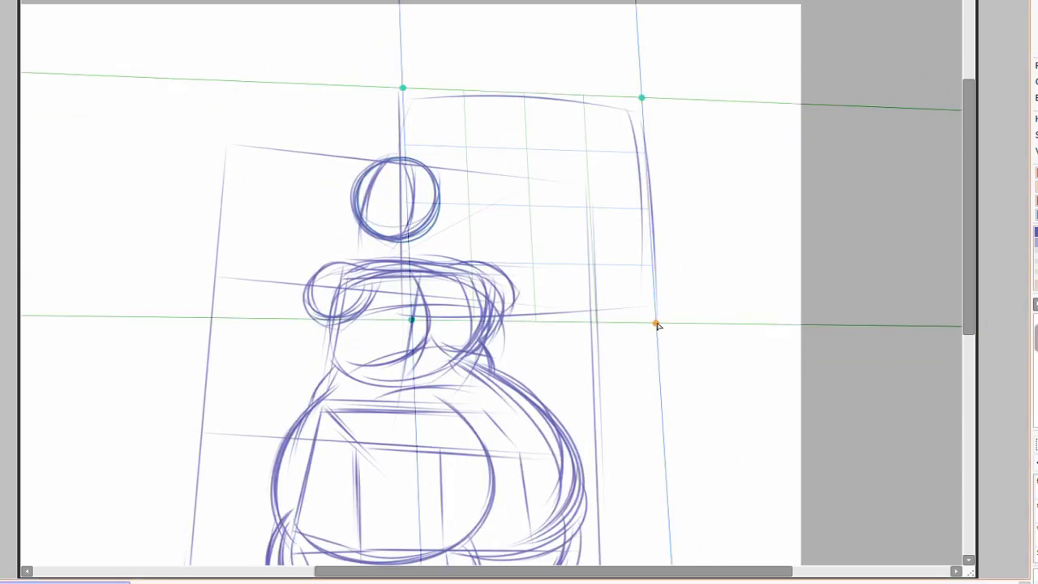
Place an ellipse ruler over the umbrella's guide frame and reshape its corners into a large tilted ellipse.
{"action": "key", "text": "ctrl+v"}
{"action": "left_click_drag", "start_coordinate": [372, 352], "coordinate": [441, 343]}
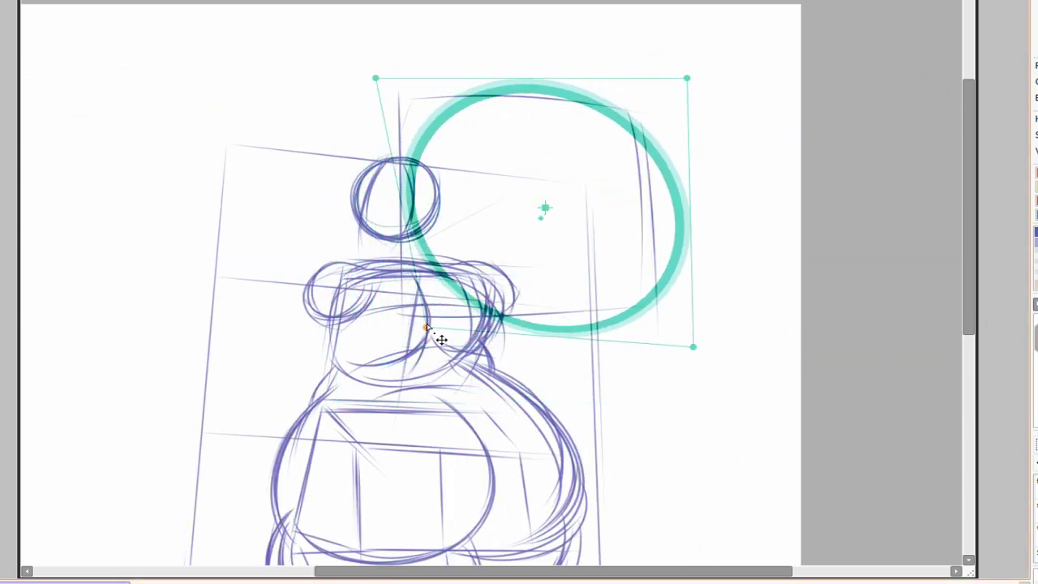
{"action": "left_click_drag", "start_coordinate": [682, 72], "coordinate": [632, 86]}
{"action": "left_click_drag", "start_coordinate": [378, 77], "coordinate": [357, 57]}
{"action": "key", "text": "Return"}
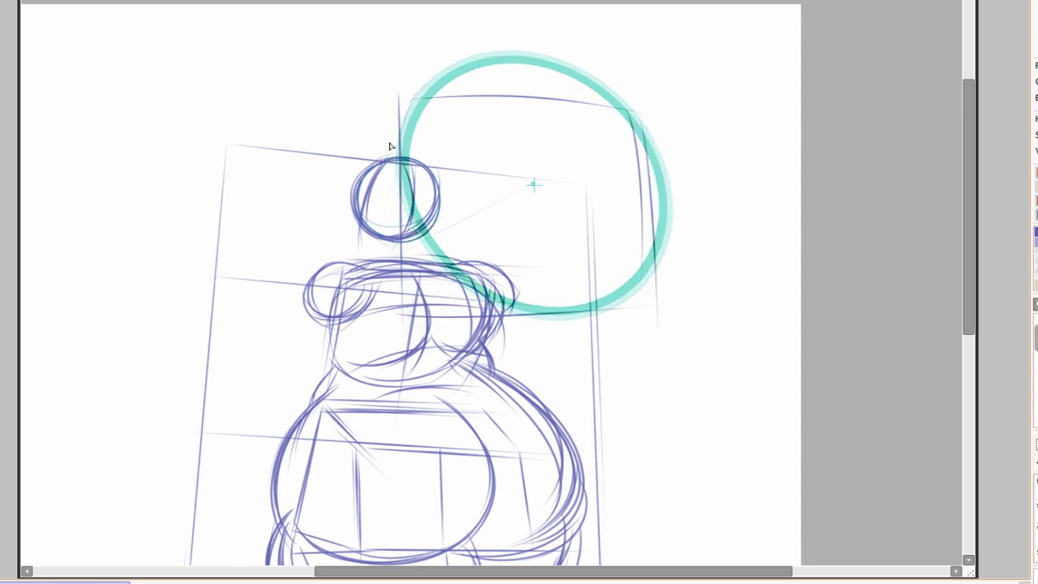
Trace the umbrella canopy's large tilted outline along the ellipse ruler and shrink the ruler inside the canopy.
{"action": "key", "text": "ctrl+z"}
{"action": "key", "text": "ctrl+z"}
{"action": "key", "text": "ctrl+z"}
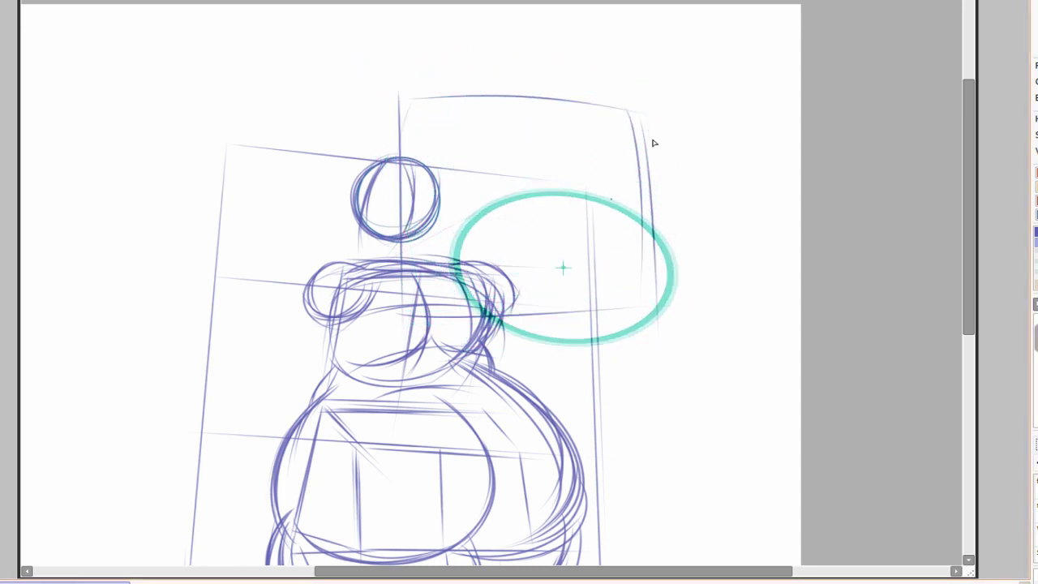
{"action": "key", "text": "ctrl+z"}
{"action": "key", "text": "ctrl+z"}
{"action": "key", "text": "ctrl+z"}
{"action": "key", "text": "ctrl+z"}
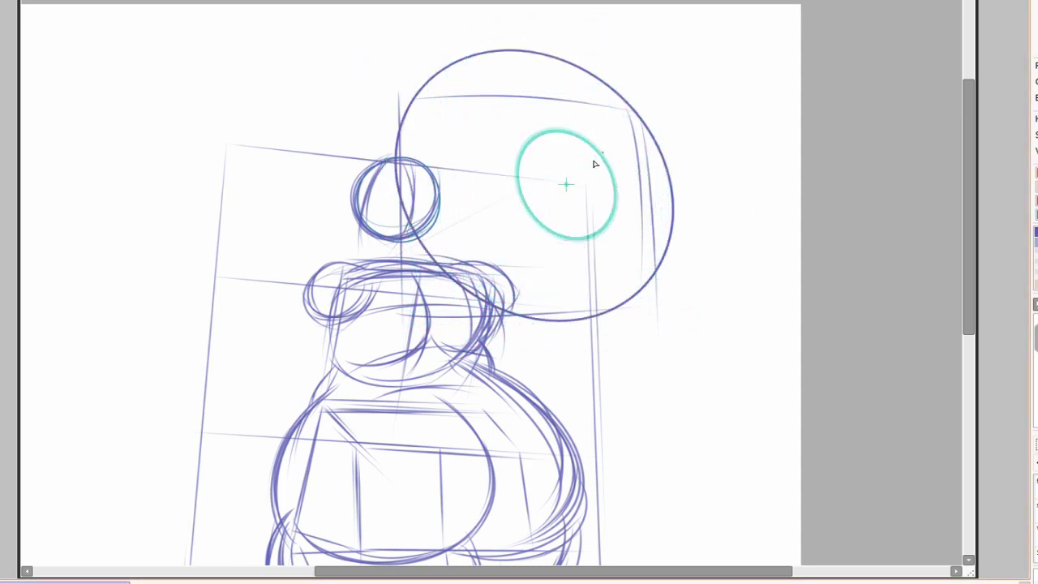
Trace a small ellipse inside the canopy and sketch the first curved rib and the shaft's guide line.
{"action": "key", "text": "ctrl+y"}
{"action": "key", "text": "ctrl+y"}
{"action": "key", "text": "ctrl+y"}
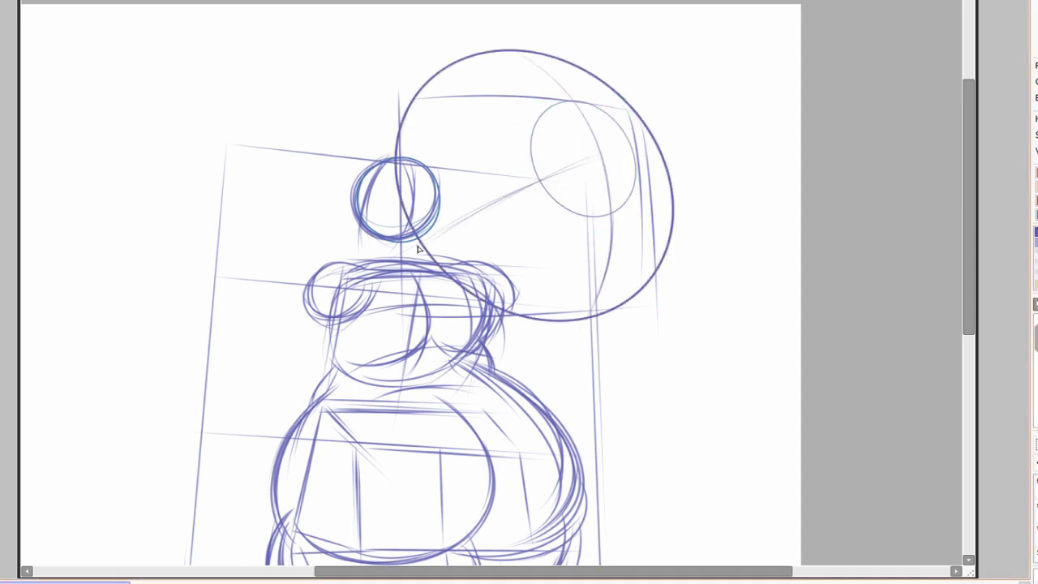
Sketch the umbrella's curved ribs radiating from its hub to the rim, with scalloped edges between the rib ends.
{"action": "left_click_drag", "start_coordinate": [421, 236], "coordinate": [635, 159]}
{"action": "left_click_drag", "start_coordinate": [418, 130], "coordinate": [649, 172]}
{"action": "left_click_drag", "start_coordinate": [640, 182], "coordinate": [656, 239]}
{"action": "left_click_drag", "start_coordinate": [623, 112], "coordinate": [512, 277]}
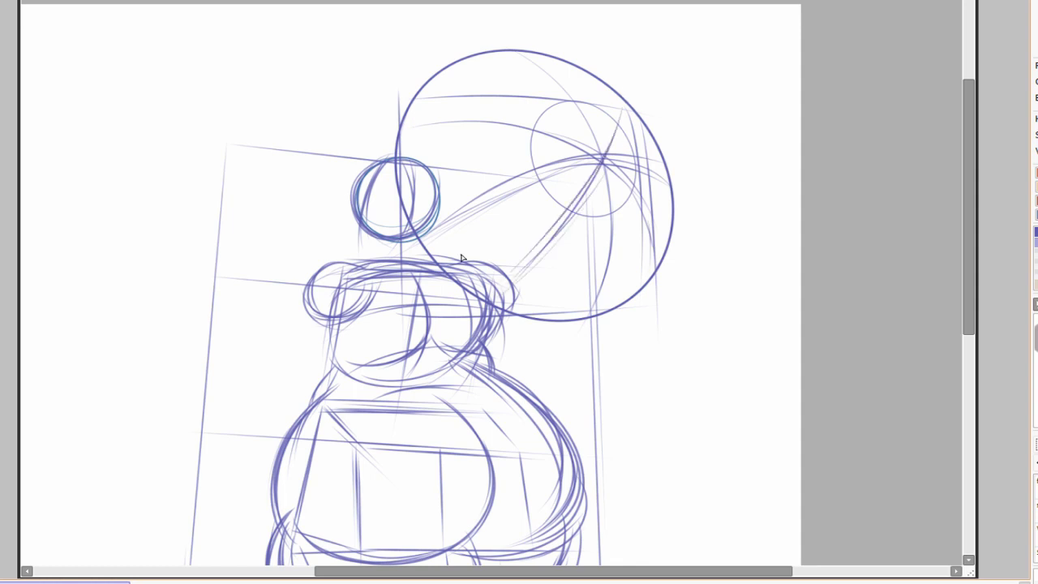
{"action": "key", "text": "ctrl+z"}
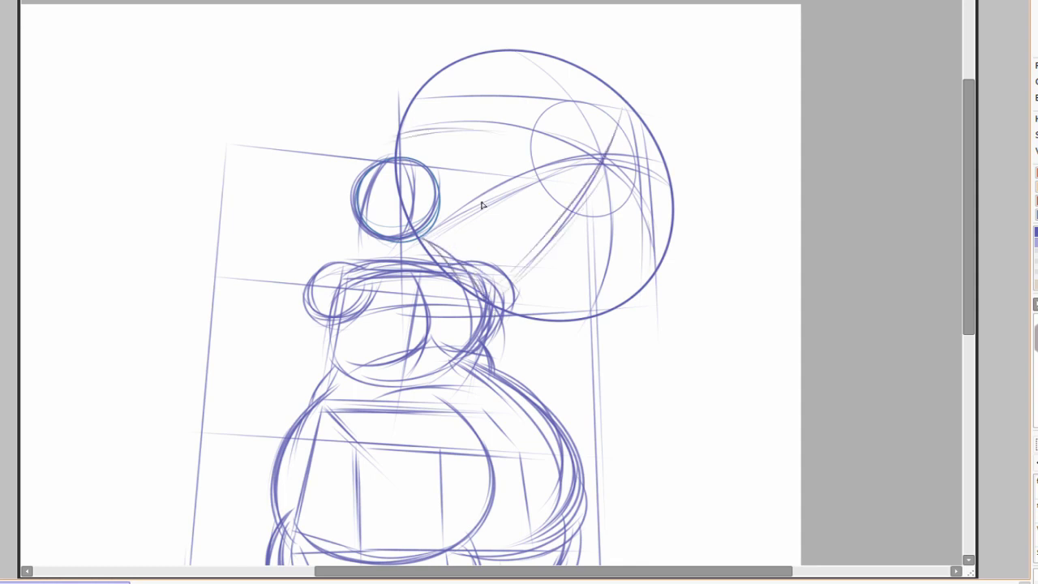
{"action": "left_click_drag", "start_coordinate": [601, 152], "coordinate": [491, 54]}
{"action": "mouse_move", "coordinate": [404, 126]}
{"action": "left_mouse_down"}
{"action": "mouse_move", "coordinate": [469, 46]}
{"action": "mouse_move", "coordinate": [666, 167]}
{"action": "left_mouse_up"}
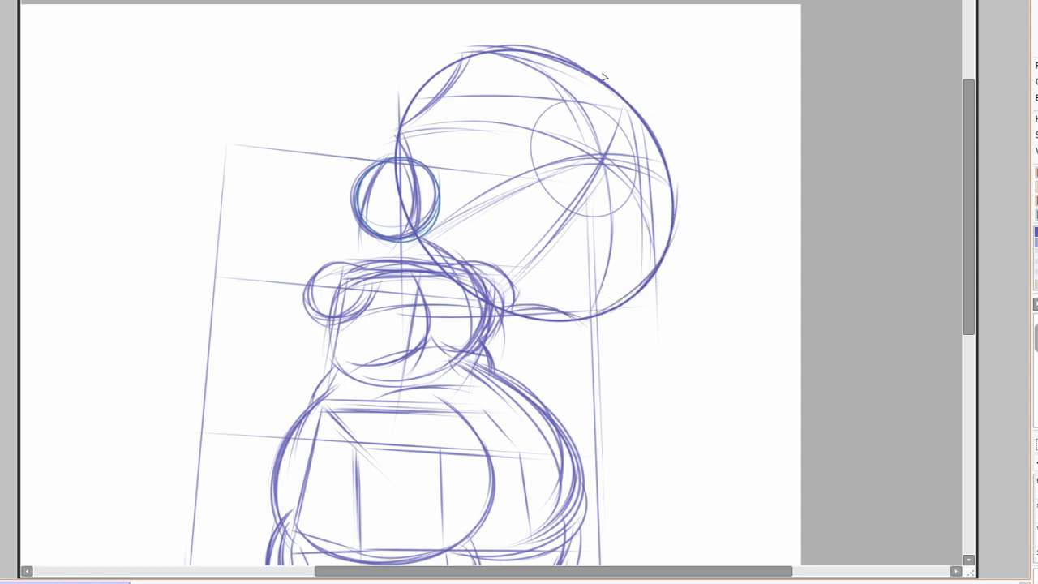
Reinforce the canopy's outer edge and add small rib tips around the umbrella's rim.
{"action": "left_click_drag", "start_coordinate": [603, 77], "coordinate": [657, 215]}
{"action": "key", "text": "ctrl+z"}
{"action": "left_click_drag", "start_coordinate": [479, 47], "coordinate": [586, 326]}
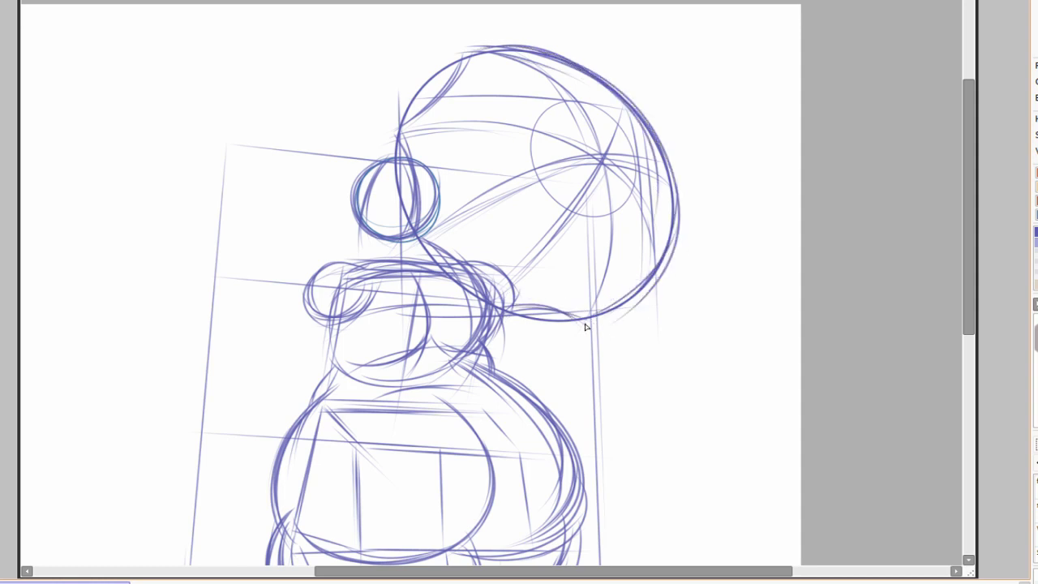
{"action": "left_click_drag", "start_coordinate": [448, 79], "coordinate": [402, 222]}
{"action": "scroll", "coordinate": [474, 152], "scroll_direction": "up", "scroll_amount": 1}
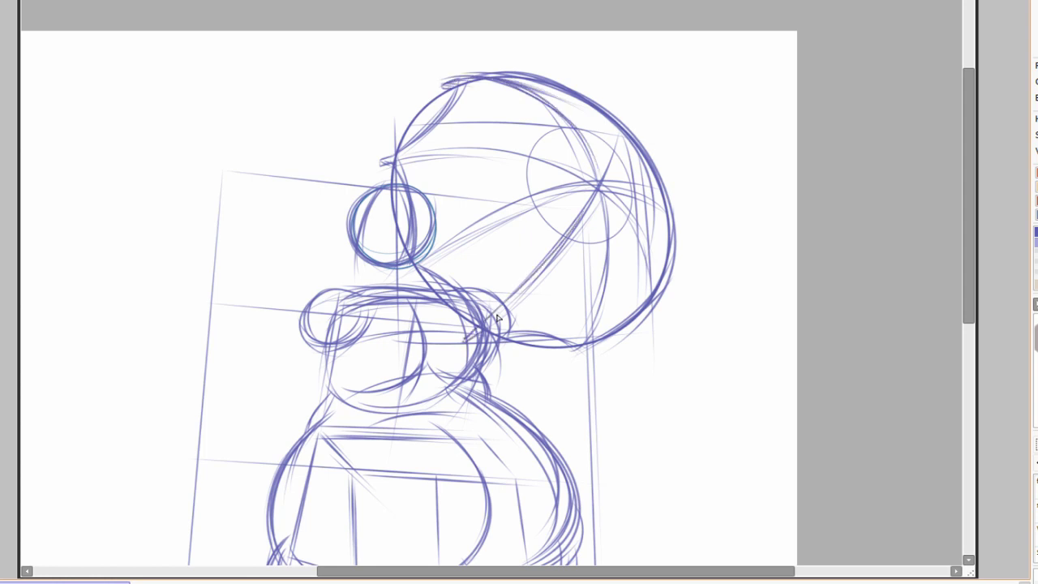
{"action": "left_click_drag", "start_coordinate": [548, 285], "coordinate": [645, 91]}
{"action": "scroll", "coordinate": [589, 198], "scroll_direction": "up", "scroll_amount": 1}
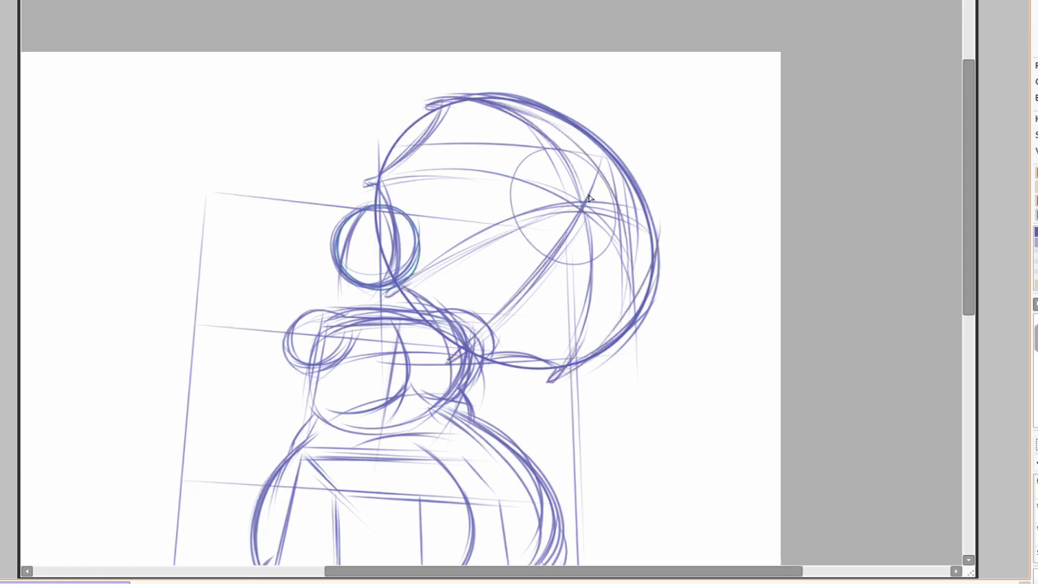
Round out the hips with additional outer contours and sketch the umbrella's shaft through the hub to its pointed tip.
{"action": "scroll", "coordinate": [604, 189], "scroll_direction": "down", "scroll_amount": 8}
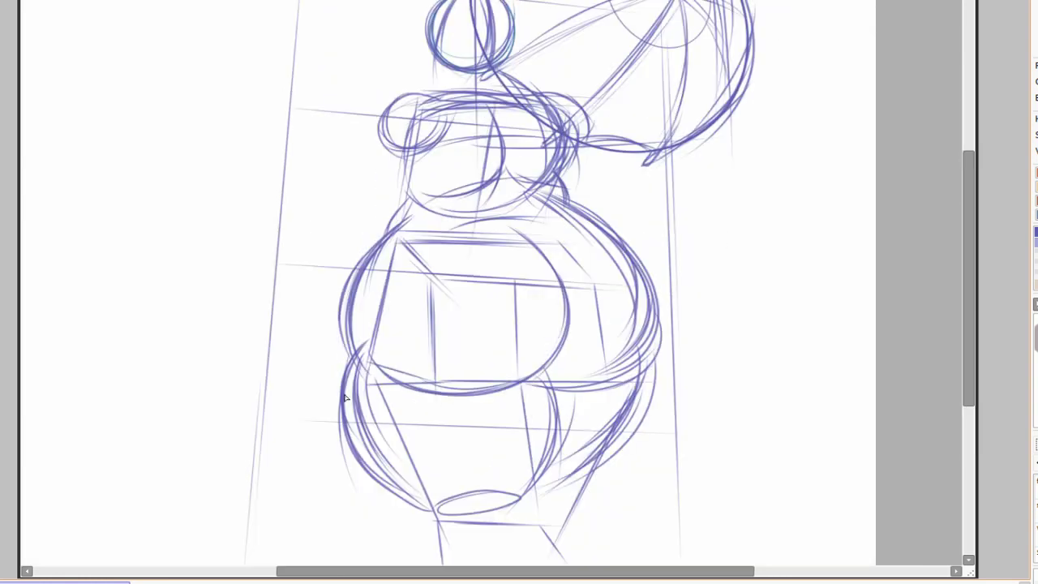
{"action": "mouse_move", "coordinate": [529, 213]}
{"action": "left_mouse_down"}
{"action": "mouse_move", "coordinate": [564, 366]}
{"action": "mouse_move", "coordinate": [615, 308]}
{"action": "left_mouse_up"}
{"action": "scroll", "coordinate": [616, 308], "scroll_direction": "up", "scroll_amount": 4}
{"action": "mouse_move", "coordinate": [496, 213]}
{"action": "left_mouse_down"}
{"action": "mouse_move", "coordinate": [694, 123]}
{"action": "mouse_move", "coordinate": [685, 116]}
{"action": "mouse_move", "coordinate": [710, 118]}
{"action": "left_mouse_up"}
Sketch a rounded upper arm angling down and outward from the near shoulder.
{"action": "scroll", "coordinate": [683, 335], "scroll_direction": "up", "scroll_amount": 2}
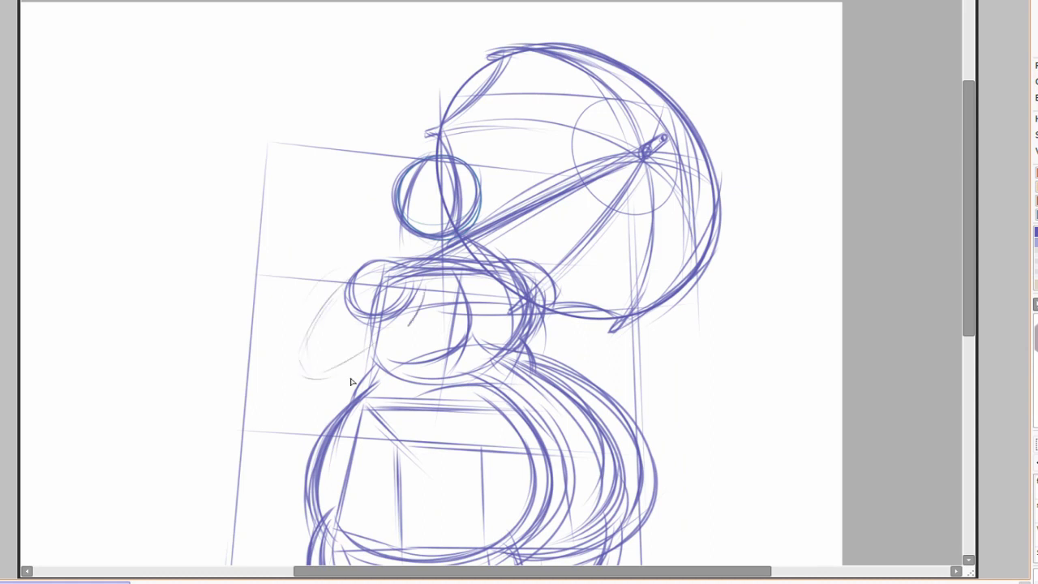
{"action": "left_click_drag", "start_coordinate": [351, 381], "coordinate": [317, 374]}
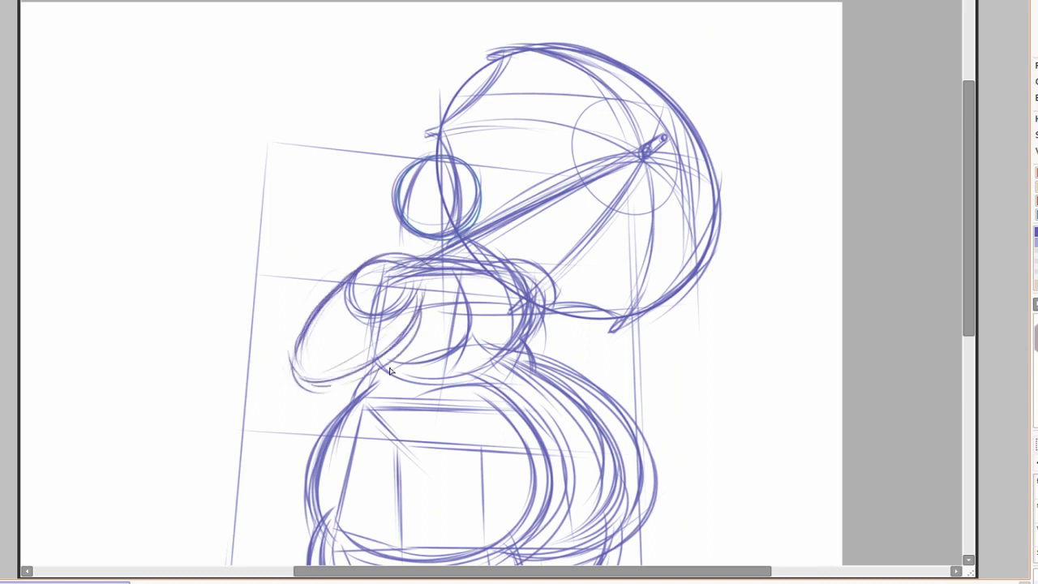
Thicken the near upper arm with additional outer contours and darken its rounded lower end and the torso's underside.
{"action": "scroll", "coordinate": [389, 370], "scroll_direction": "down", "scroll_amount": 3}
{"action": "scroll", "coordinate": [347, 282], "scroll_direction": "down", "scroll_amount": 5}
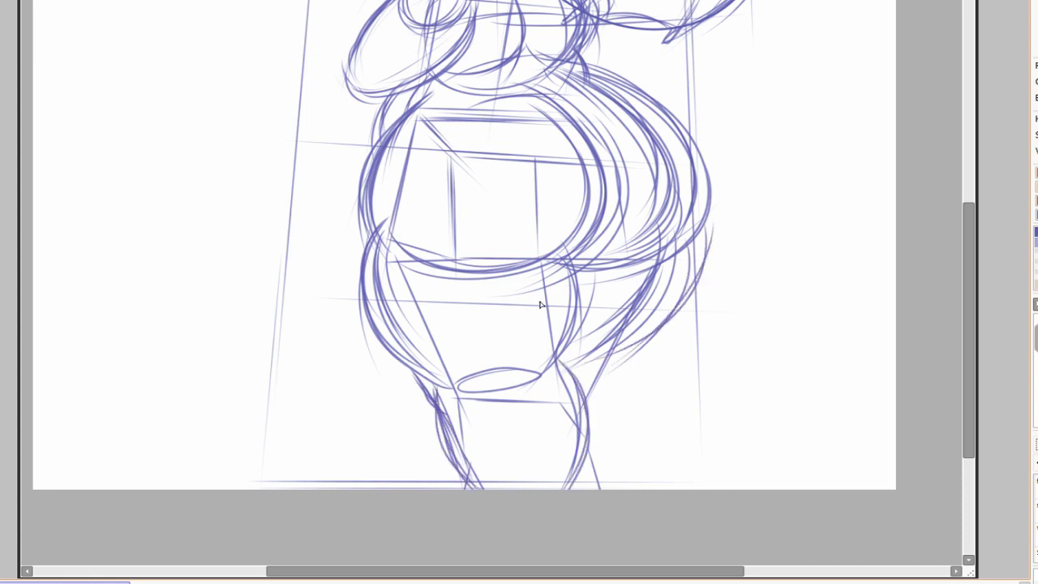
{"action": "scroll", "coordinate": [485, 281], "scroll_direction": "up", "scroll_amount": 7}
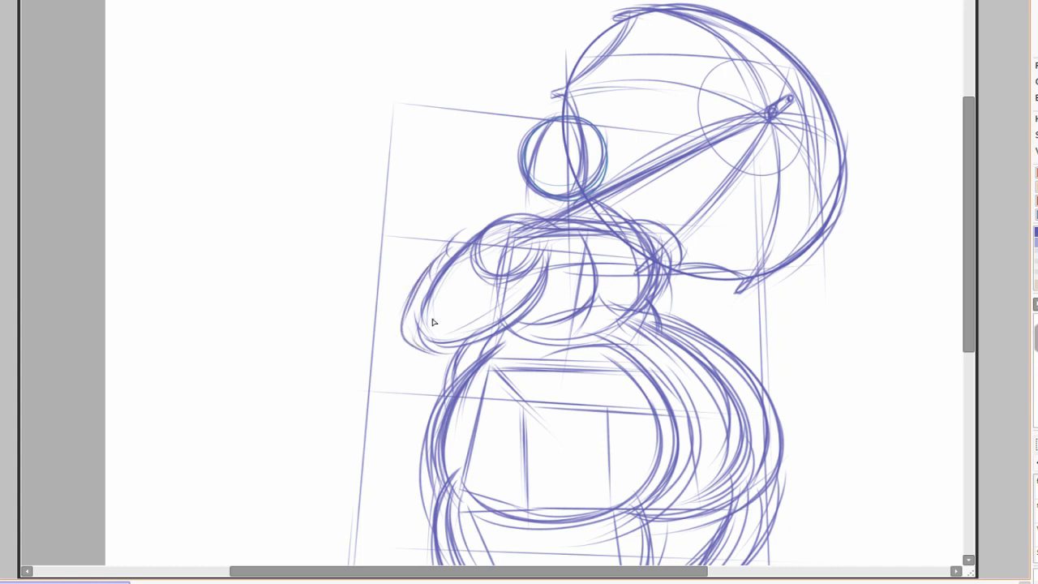
{"action": "scroll", "coordinate": [432, 270], "scroll_direction": "down", "scroll_amount": 2}
{"action": "scroll", "coordinate": [487, 259], "scroll_direction": "right", "scroll_amount": 2}
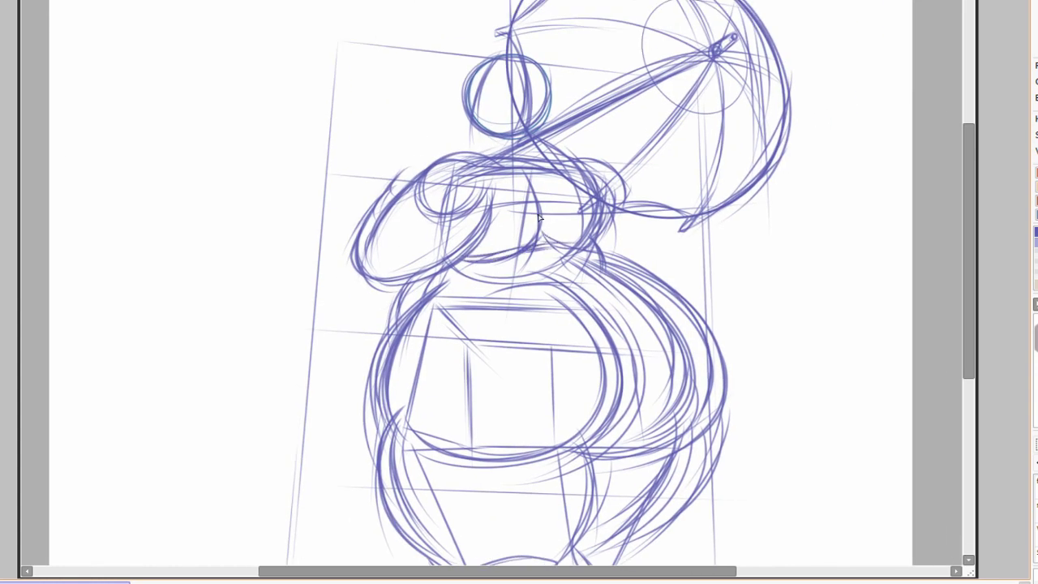
{"action": "scroll", "coordinate": [607, 221], "scroll_direction": "down", "scroll_amount": 5}
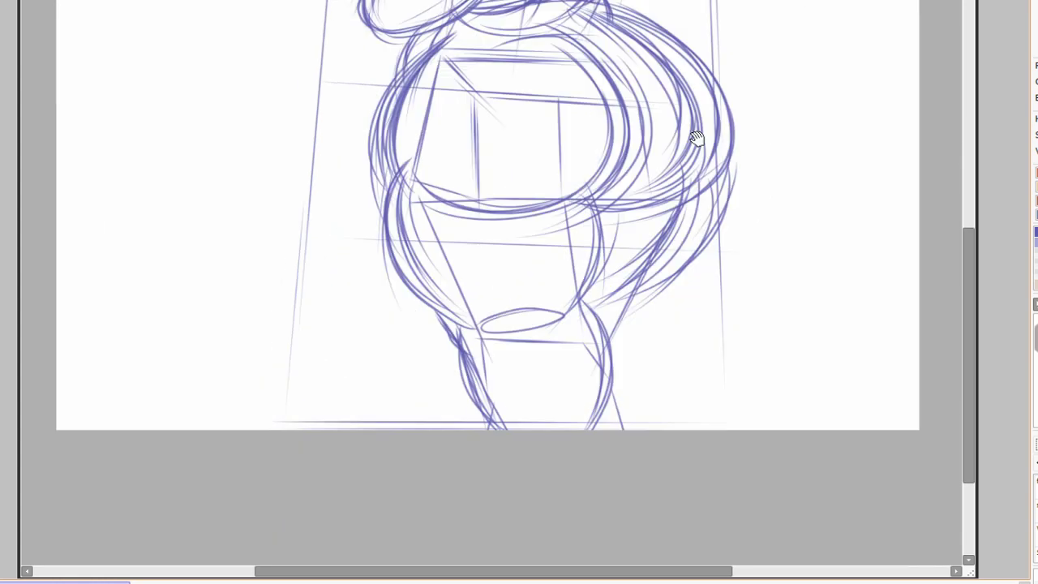
Select the head circle and enlarge it slightly with a free transform.
{"action": "scroll", "coordinate": [607, 220], "scroll_direction": "up", "scroll_amount": 6}
{"action": "scroll", "coordinate": [607, 221], "scroll_direction": "right", "scroll_amount": 1}
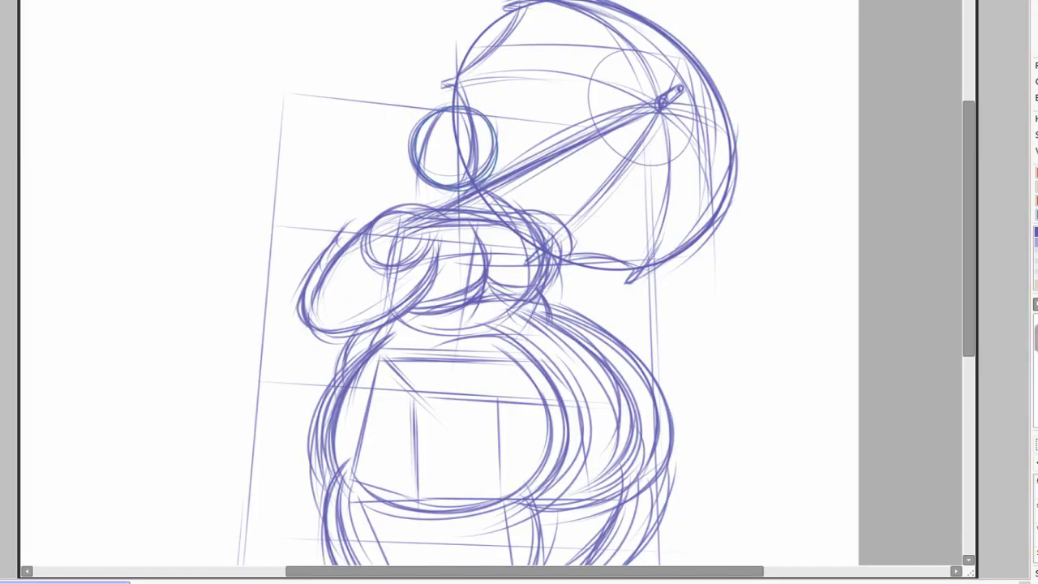
{"action": "mouse_move", "coordinate": [442, 107]}
{"action": "left_mouse_down"}
{"action": "mouse_move", "coordinate": [410, 174]}
{"action": "mouse_move", "coordinate": [495, 102]}
{"action": "left_mouse_up"}
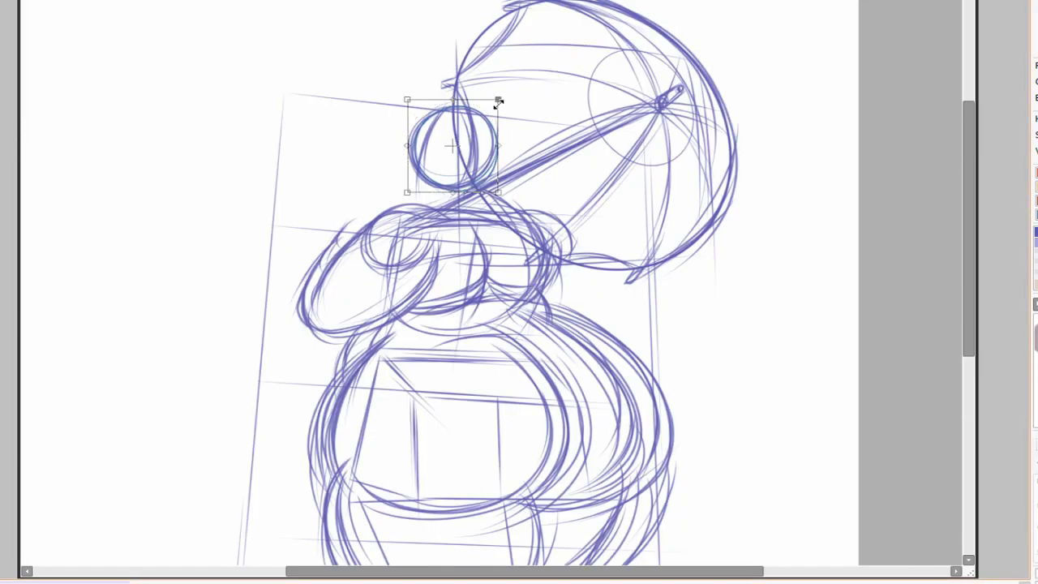
Sketch a rounded near knee, reinforce the far thigh's lower contour and add the far calf beside it.
{"action": "scroll", "coordinate": [899, 245], "scroll_direction": "down", "scroll_amount": 3}
{"action": "scroll", "coordinate": [899, 245], "scroll_direction": "left", "scroll_amount": 1}
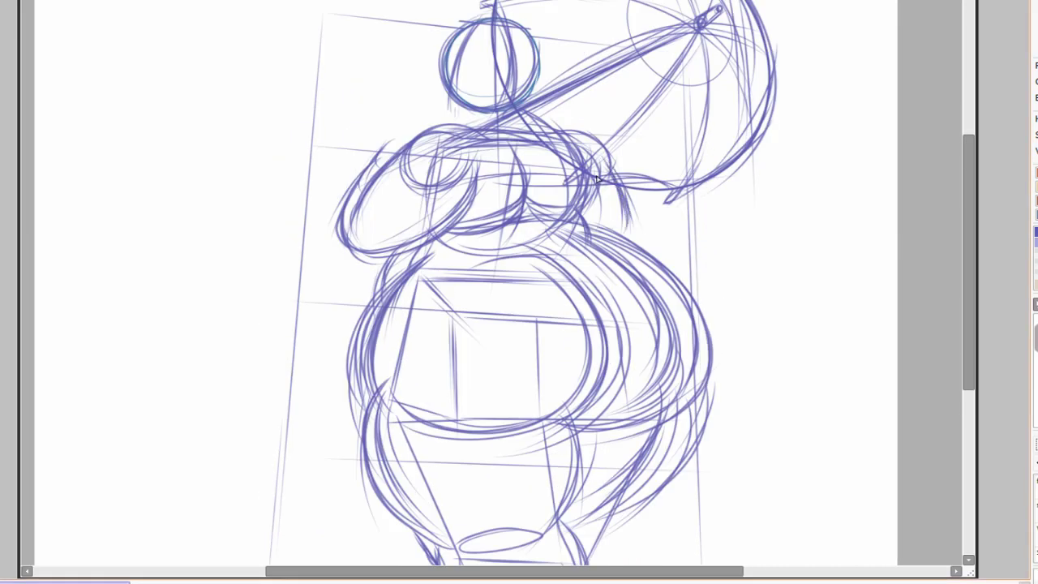
{"action": "scroll", "coordinate": [574, 138], "scroll_direction": "down", "scroll_amount": 5}
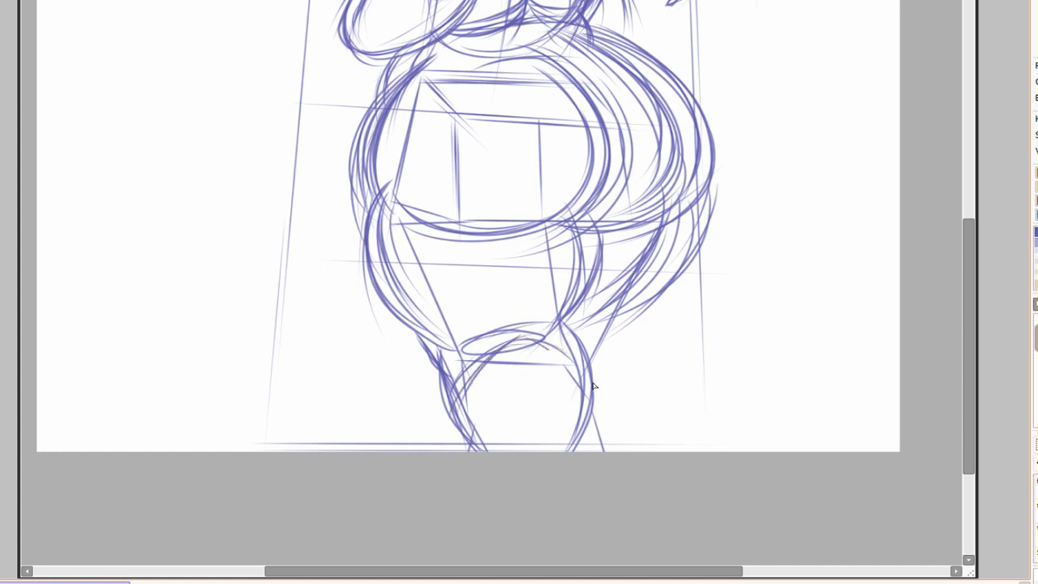
{"action": "left_click_drag", "start_coordinate": [576, 334], "coordinate": [705, 197]}
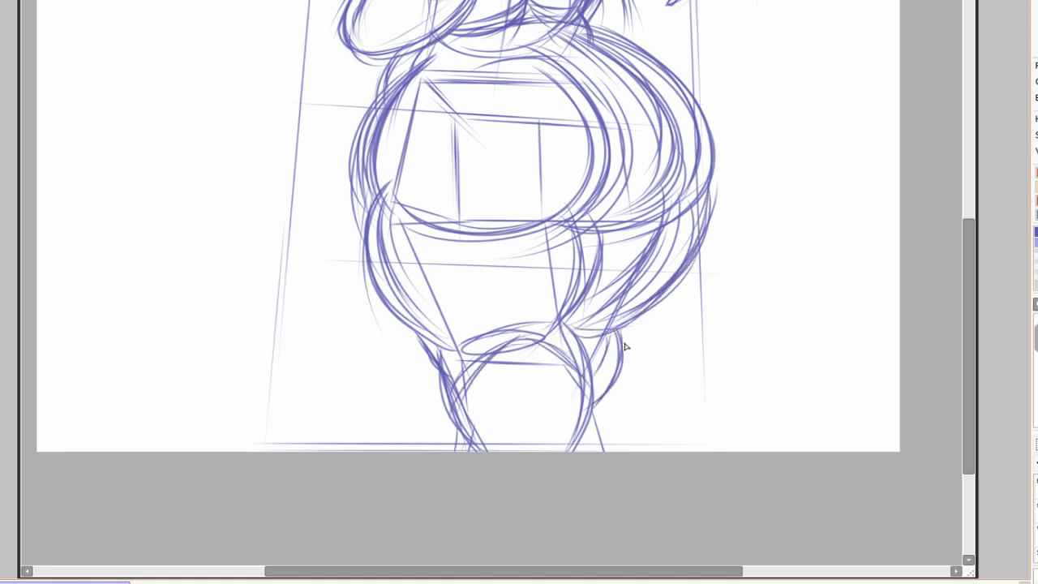
Sketch curved crease lines across the near and far hips and a sagging fold around the waist.
{"action": "scroll", "coordinate": [626, 373], "scroll_direction": "up", "scroll_amount": 5}
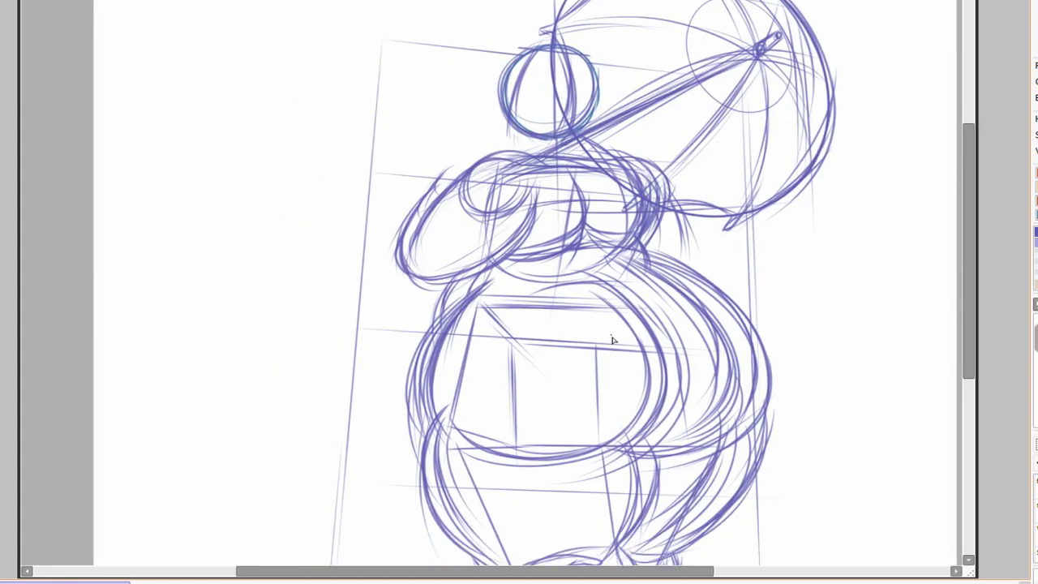
{"action": "mouse_move", "coordinate": [456, 301]}
{"action": "left_mouse_down"}
{"action": "mouse_move", "coordinate": [640, 380]}
{"action": "mouse_move", "coordinate": [770, 308]}
{"action": "left_mouse_up"}
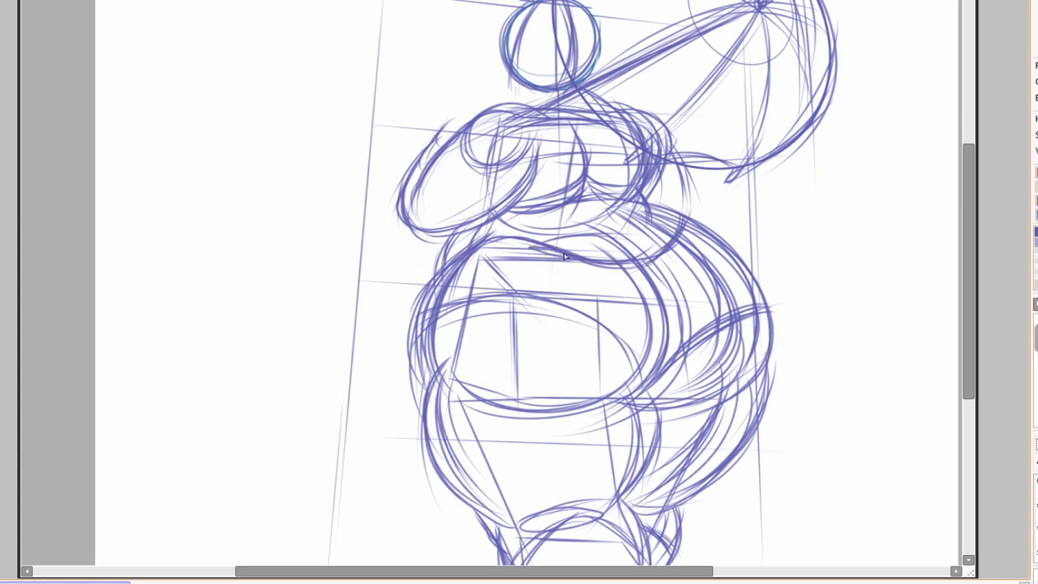
{"action": "left_click_drag", "start_coordinate": [547, 248], "coordinate": [639, 266]}
{"action": "left_click_drag", "start_coordinate": [639, 266], "coordinate": [620, 289]}
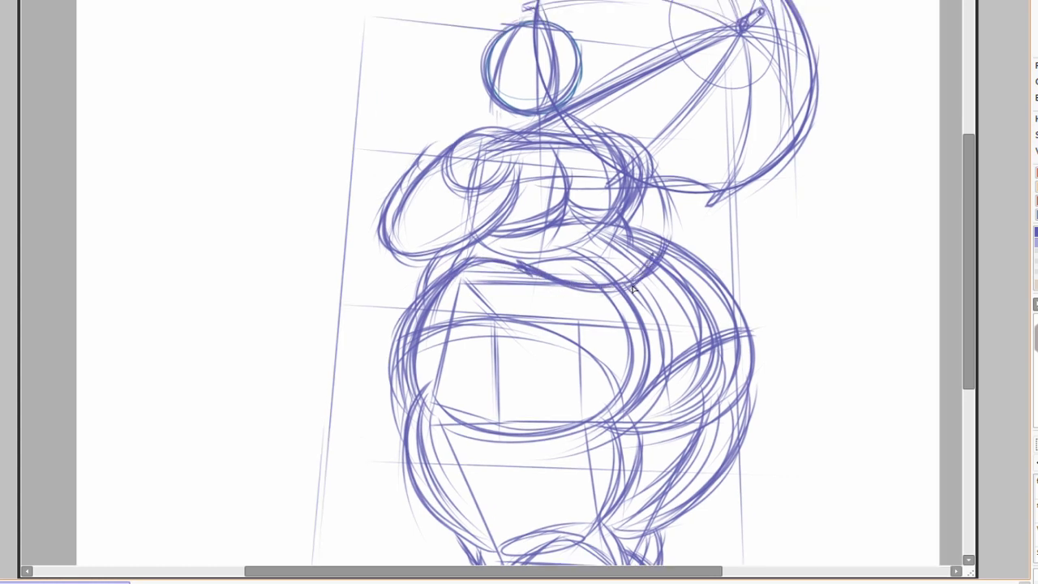
Reinforce the hips' outer contours and crease lines, and add a small bump on the near upper arm's outer edge.
{"action": "scroll", "coordinate": [398, 312], "scroll_direction": "down", "scroll_amount": 3}
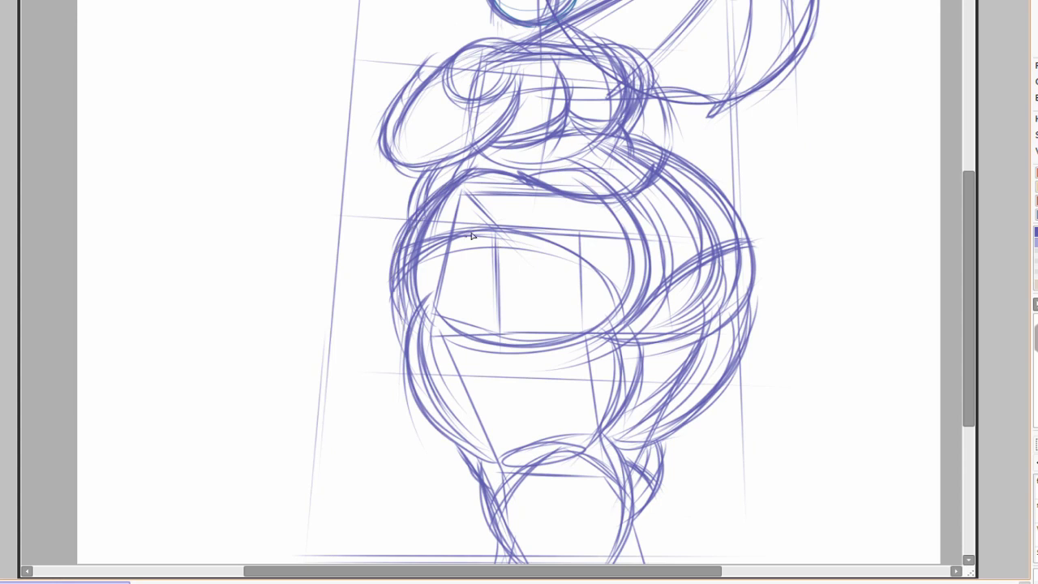
{"action": "scroll", "coordinate": [404, 316], "scroll_direction": "down", "scroll_amount": 2}
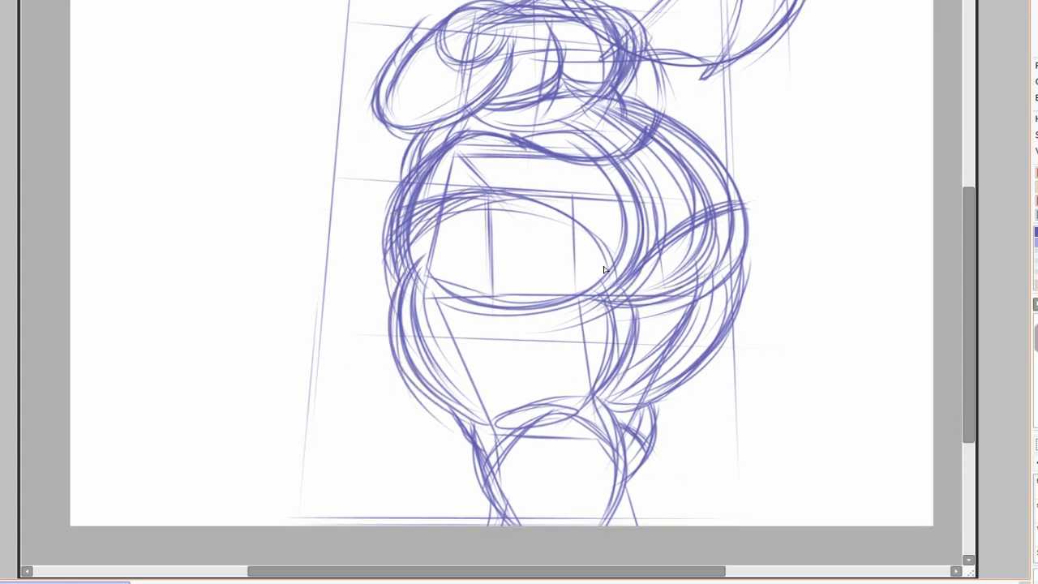
{"action": "left_click_drag", "start_coordinate": [670, 118], "coordinate": [754, 293]}
{"action": "mouse_move", "coordinate": [630, 99]}
{"action": "left_mouse_down"}
{"action": "mouse_move", "coordinate": [737, 160]}
{"action": "mouse_move", "coordinate": [762, 296]}
{"action": "left_mouse_up"}
{"action": "left_click_drag", "start_coordinate": [408, 38], "coordinate": [461, 233]}
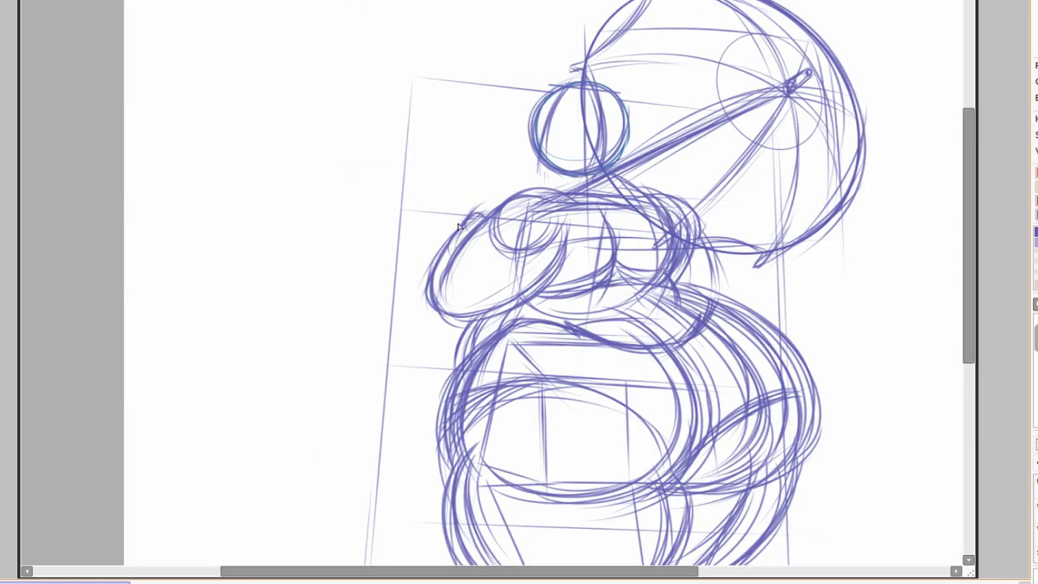
{"action": "scroll", "coordinate": [442, 300], "scroll_direction": "down", "scroll_amount": 3}
{"action": "scroll", "coordinate": [509, 210], "scroll_direction": "up", "scroll_amount": 4}
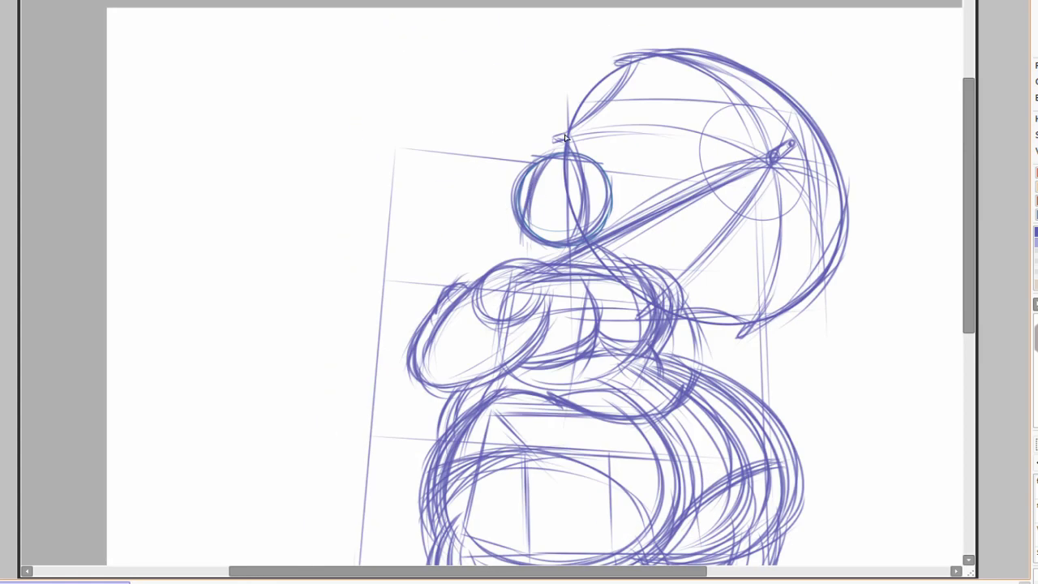
Sketch the face in profile with nose, lips and chin, and connect the chin to the near shoulder.
{"action": "left_click_drag", "start_coordinate": [566, 138], "coordinate": [572, 89]}
{"action": "mouse_move", "coordinate": [500, 258]}
{"action": "left_mouse_down"}
{"action": "mouse_move", "coordinate": [497, 236]}
{"action": "mouse_move", "coordinate": [462, 265]}
{"action": "mouse_move", "coordinate": [494, 219]}
{"action": "left_mouse_up"}
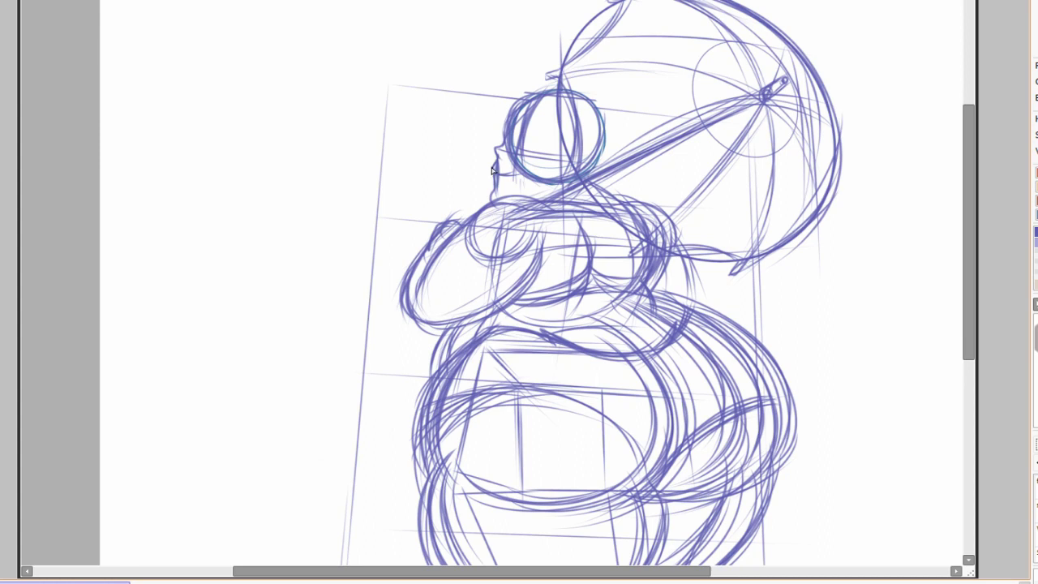
{"action": "scroll", "coordinate": [567, 203], "scroll_direction": "up", "scroll_amount": 2}
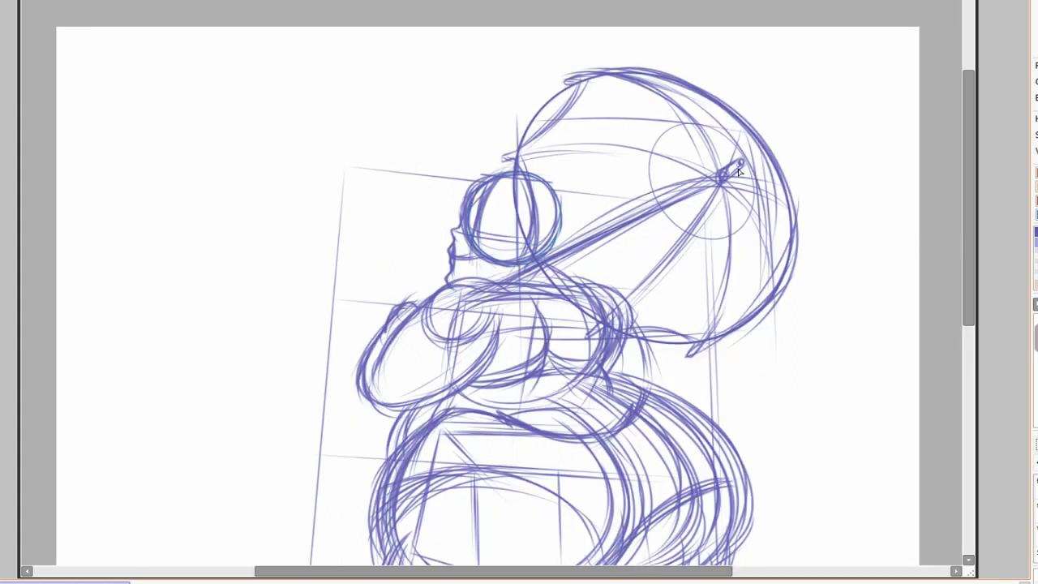
{"action": "scroll", "coordinate": [523, 239], "scroll_direction": "down", "scroll_amount": 5}
{"action": "scroll", "coordinate": [523, 239], "scroll_direction": "up", "scroll_amount": 3}
{"action": "scroll", "coordinate": [548, 190], "scroll_direction": "left", "scroll_amount": 3}
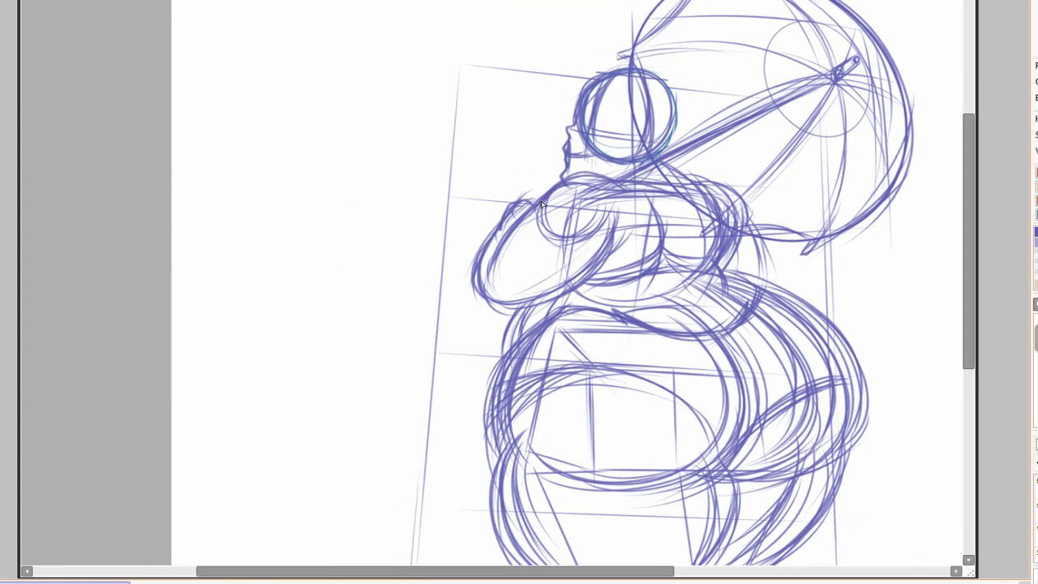
Add a rounded outer contour in front of the near hip, below the upper arm.
{"action": "scroll", "coordinate": [454, 268], "scroll_direction": "down", "scroll_amount": 2}
{"action": "scroll", "coordinate": [367, 338], "scroll_direction": "right", "scroll_amount": 2}
{"action": "scroll", "coordinate": [462, 263], "scroll_direction": "left", "scroll_amount": 1}
{"action": "scroll", "coordinate": [462, 264], "scroll_direction": "down", "scroll_amount": 2}
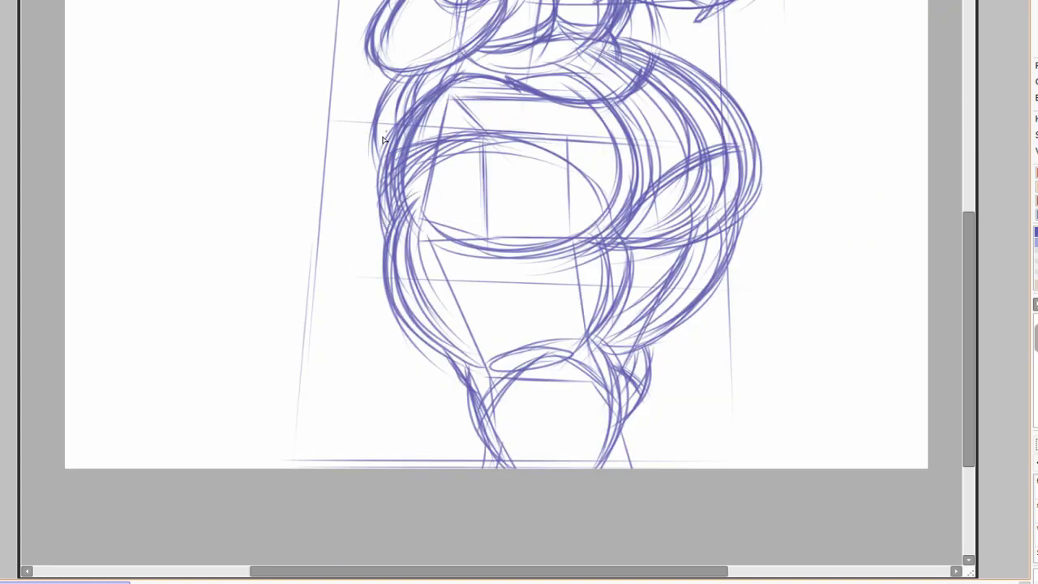
Select the figure's hips and legs and widen them slightly with a free transform.
{"action": "scroll", "coordinate": [679, 349], "scroll_direction": "up", "scroll_amount": 2}
{"action": "scroll", "coordinate": [679, 349], "scroll_direction": "down", "scroll_amount": 1}
{"action": "scroll", "coordinate": [754, 158], "scroll_direction": "down", "scroll_amount": 1}
{"action": "left_click_drag", "start_coordinate": [308, 511], "coordinate": [794, 23]}
{"action": "key", "text": "ctrl+t"}
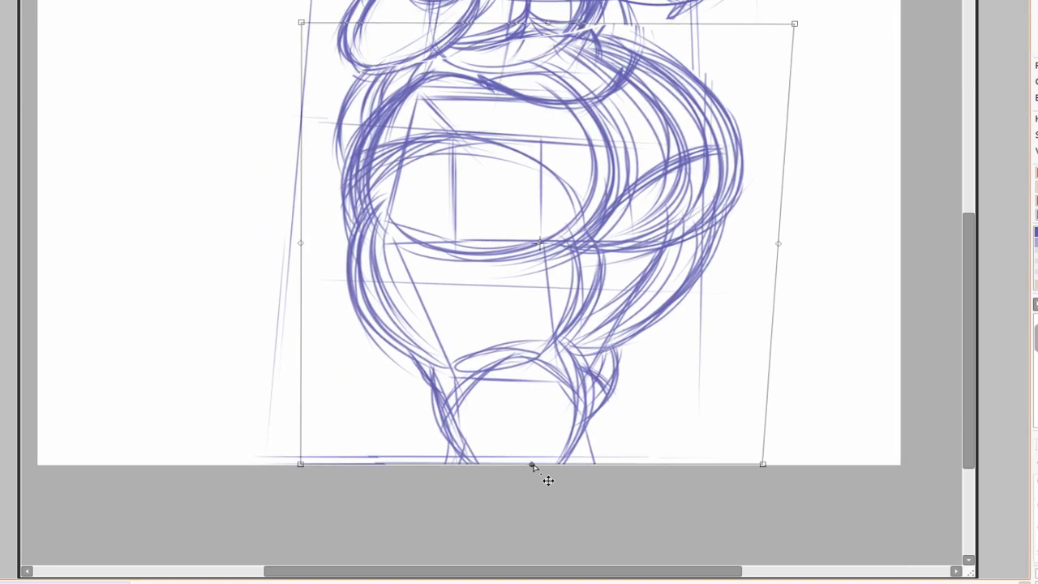
{"action": "key", "text": "Return"}
{"action": "scroll", "coordinate": [690, 204], "scroll_direction": "up", "scroll_amount": 1}
Sketch the hair's swept fringe over the forehead and the strands curving down the side of the face.
{"action": "scroll", "coordinate": [308, 226], "scroll_direction": "up", "scroll_amount": 2}
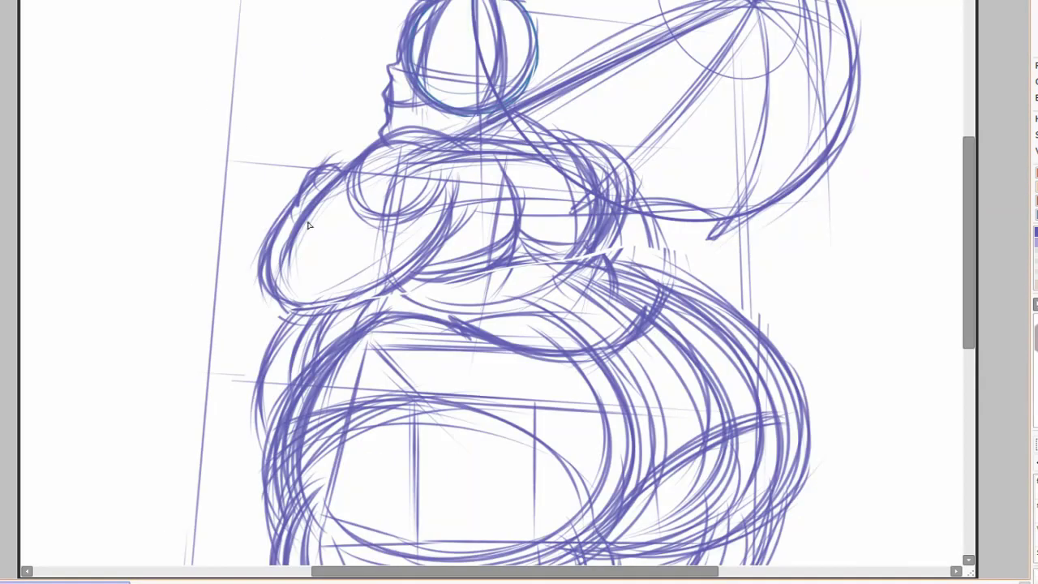
{"action": "scroll", "coordinate": [442, 140], "scroll_direction": "up", "scroll_amount": 2}
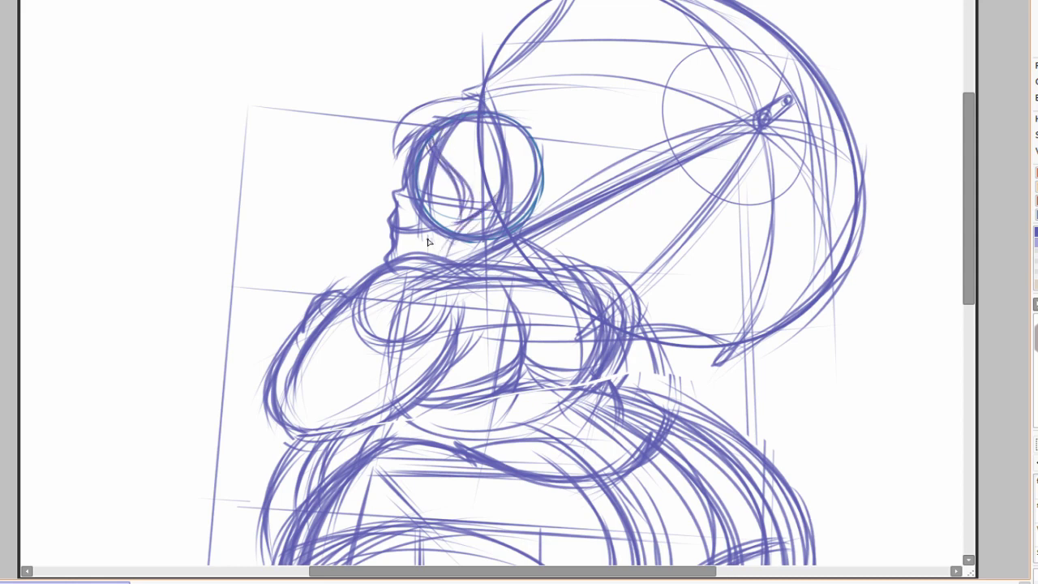
{"action": "scroll", "coordinate": [429, 242], "scroll_direction": "down", "scroll_amount": 5}
{"action": "scroll", "coordinate": [428, 241], "scroll_direction": "up", "scroll_amount": 5}
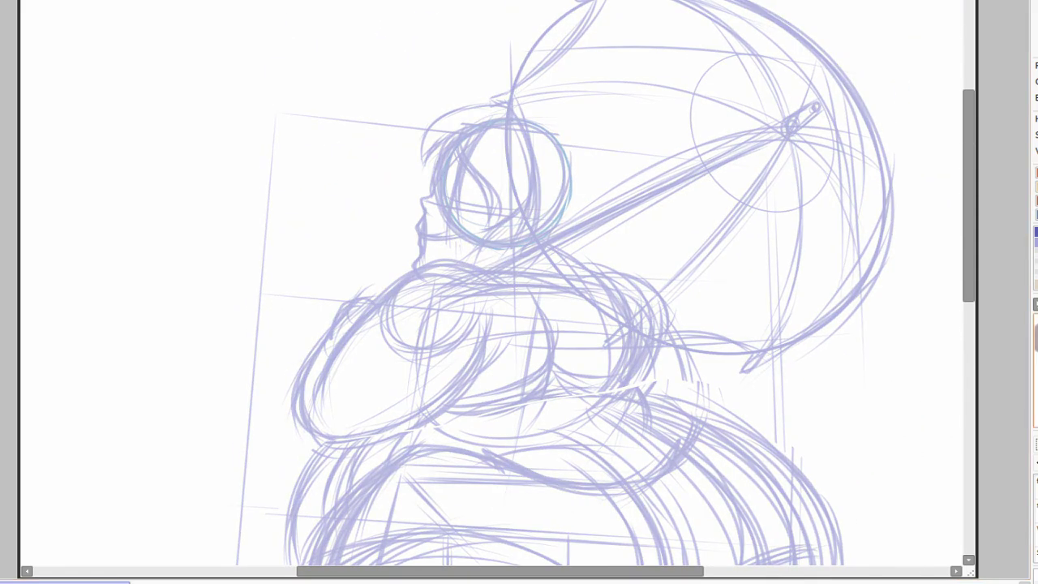
{"action": "scroll", "coordinate": [770, 203], "scroll_direction": "down", "scroll_amount": 5}
{"action": "scroll", "coordinate": [517, 232], "scroll_direction": "up", "scroll_amount": 4}
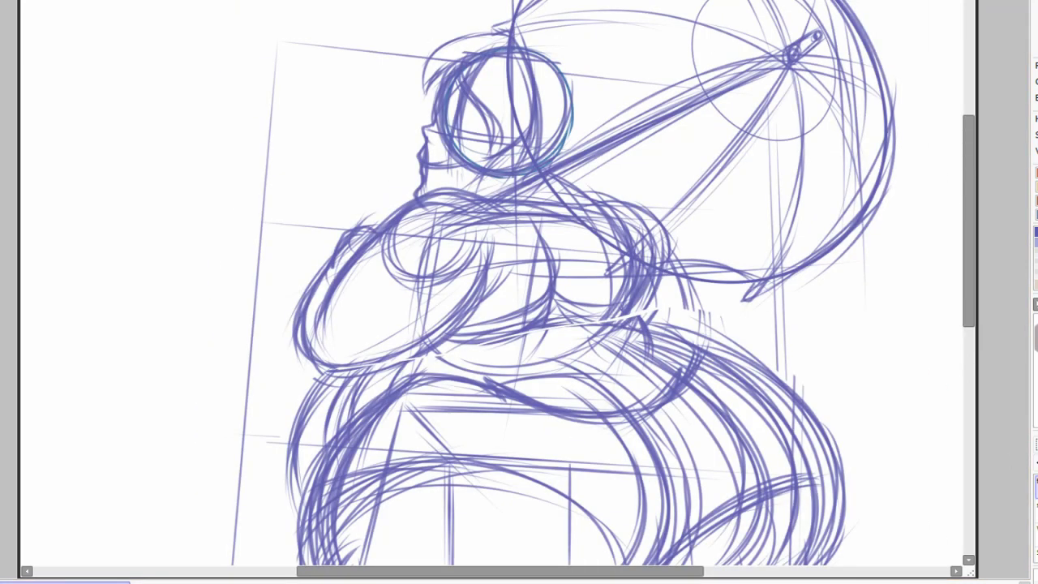
Erase the construction lines over the face, behind the head and around the upper back and waist, using brush size 93.
{"action": "scroll", "coordinate": [442, 194], "scroll_direction": "up", "scroll_amount": 2}
{"action": "mouse_move", "coordinate": [429, 166]}
{"action": "left_mouse_down"}
{"action": "mouse_move", "coordinate": [454, 227]}
{"action": "mouse_move", "coordinate": [499, 259]}
{"action": "mouse_move", "coordinate": [510, 239]}
{"action": "left_mouse_up"}
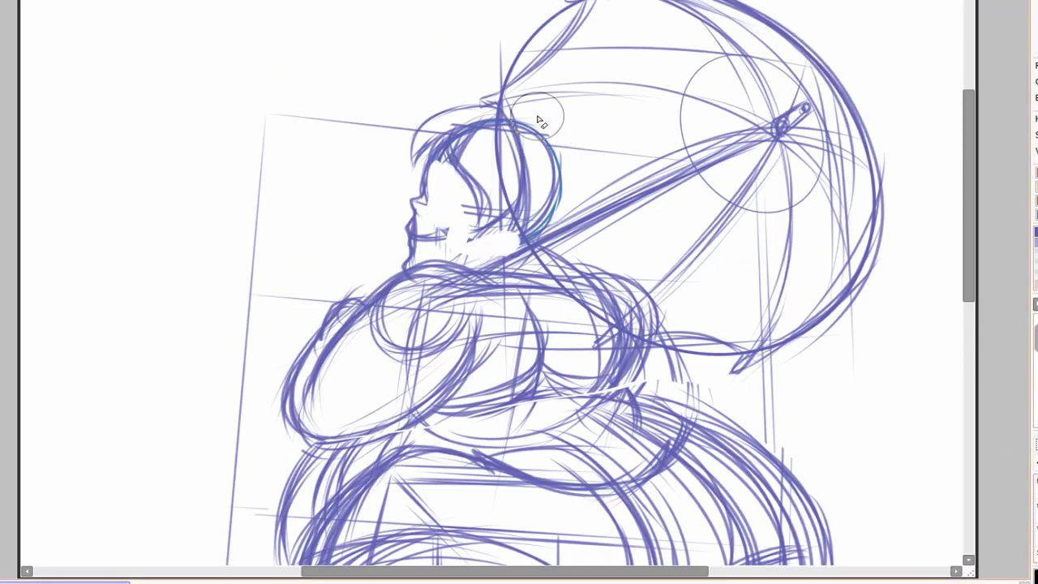
{"action": "left_click_drag", "start_coordinate": [538, 120], "coordinate": [537, 227]}
{"action": "scroll", "coordinate": [840, 273], "scroll_direction": "down", "scroll_amount": 1}
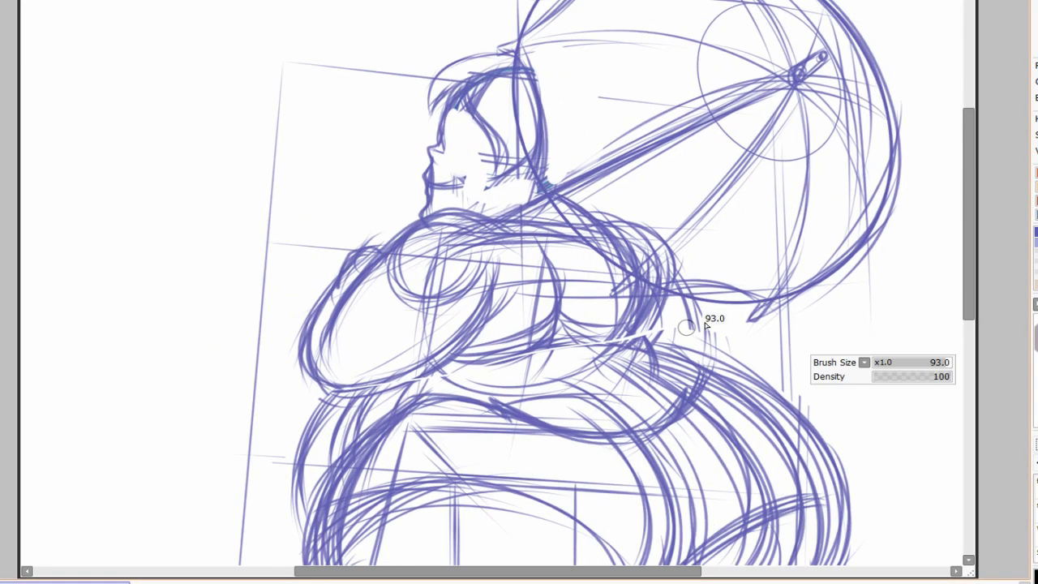
{"action": "scroll", "coordinate": [706, 336], "scroll_direction": "down", "scroll_amount": 3}
{"action": "scroll", "coordinate": [518, 217], "scroll_direction": "up", "scroll_amount": 3}
{"action": "scroll", "coordinate": [519, 217], "scroll_direction": "down", "scroll_amount": 5}
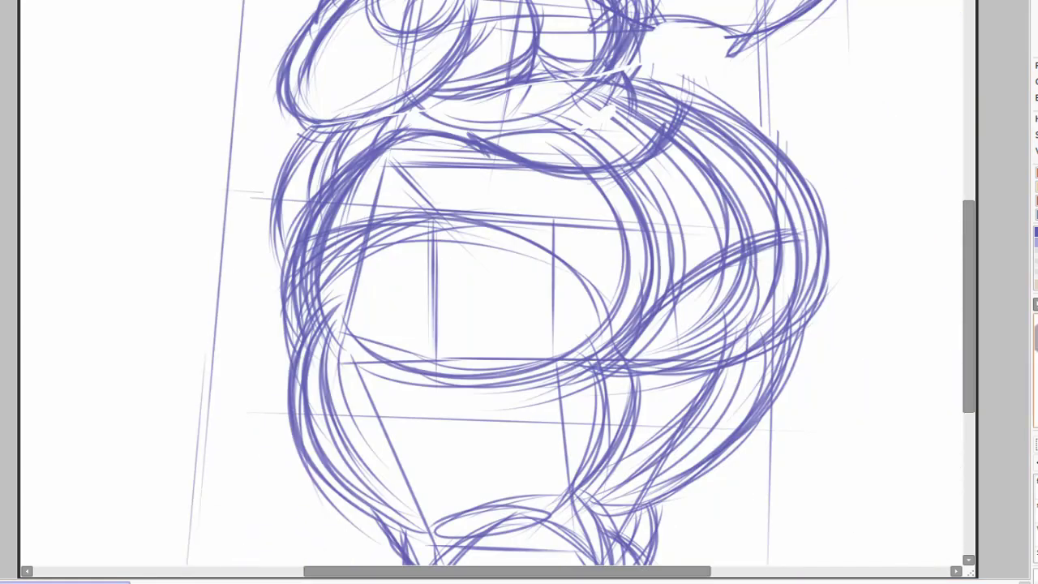
Fade the rough sketch and trace clean outlines of the near thigh, knee and lower leg over it.
{"action": "left_click_drag", "start_coordinate": [858, 476], "coordinate": [829, 473]}
{"action": "scroll", "coordinate": [315, 290], "scroll_direction": "down", "scroll_amount": 3}
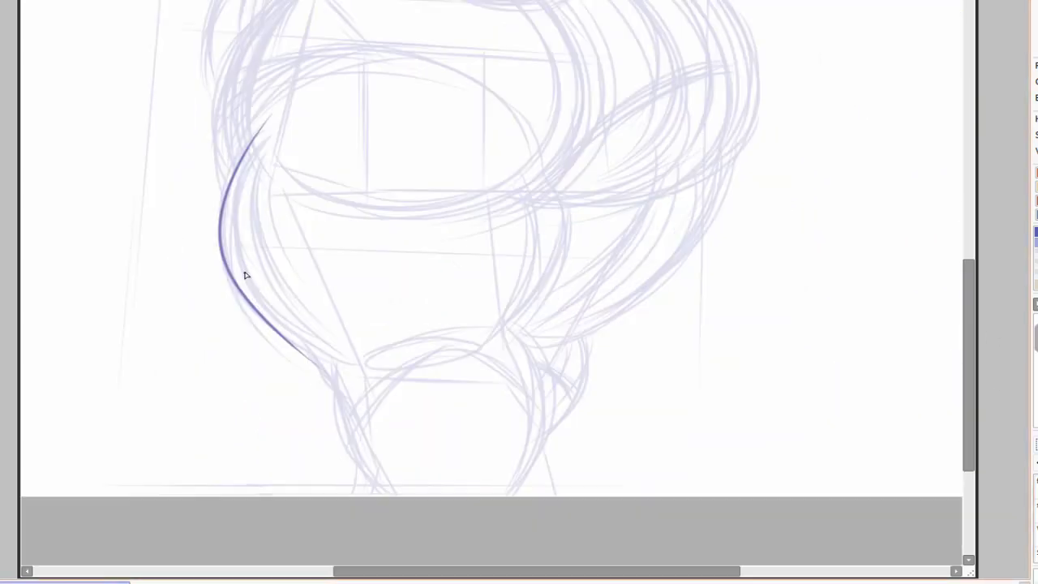
{"action": "left_click_drag", "start_coordinate": [323, 333], "coordinate": [363, 459]}
{"action": "left_click_drag", "start_coordinate": [504, 288], "coordinate": [502, 459]}
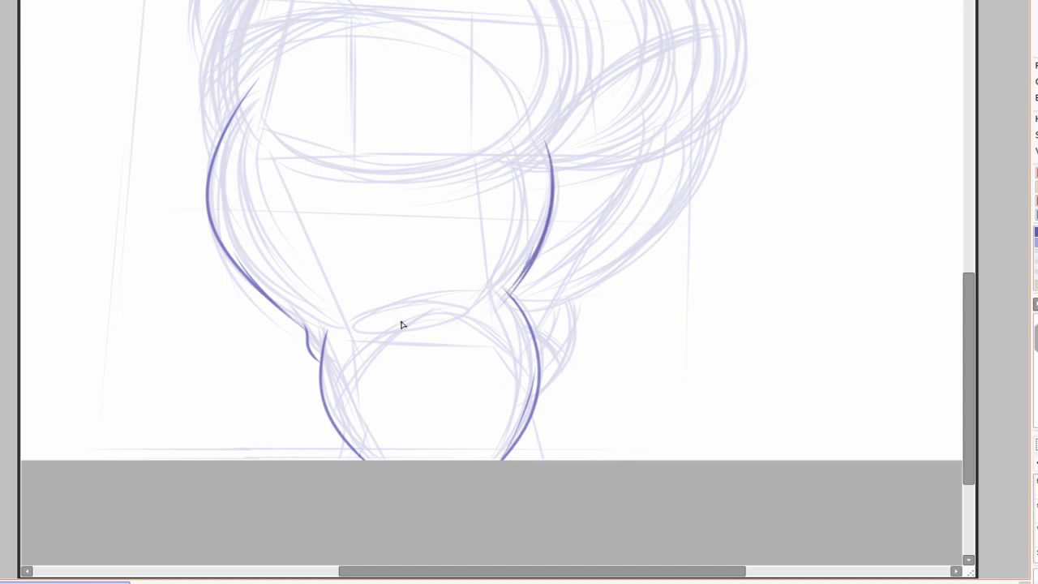
{"action": "scroll", "coordinate": [400, 325], "scroll_direction": "down", "scroll_amount": 1}
{"action": "mouse_move", "coordinate": [442, 273]}
{"action": "left_mouse_down"}
{"action": "mouse_move", "coordinate": [382, 280]}
{"action": "mouse_move", "coordinate": [321, 369]}
{"action": "left_mouse_up"}
{"action": "left_click_drag", "start_coordinate": [422, 273], "coordinate": [462, 308]}
Trace the near hip's rounded underside and back edge, and the waist fold above it.
{"action": "scroll", "coordinate": [463, 308], "scroll_direction": "up", "scroll_amount": 4}
{"action": "left_click_drag", "start_coordinate": [288, 258], "coordinate": [538, 267]}
{"action": "mouse_move", "coordinate": [494, 40]}
{"action": "left_mouse_down"}
{"action": "mouse_move", "coordinate": [553, 106]}
{"action": "mouse_move", "coordinate": [559, 208]}
{"action": "left_mouse_up"}
{"action": "key", "text": "ctrl+z"}
{"action": "scroll", "coordinate": [258, 330], "scroll_direction": "up", "scroll_amount": 3}
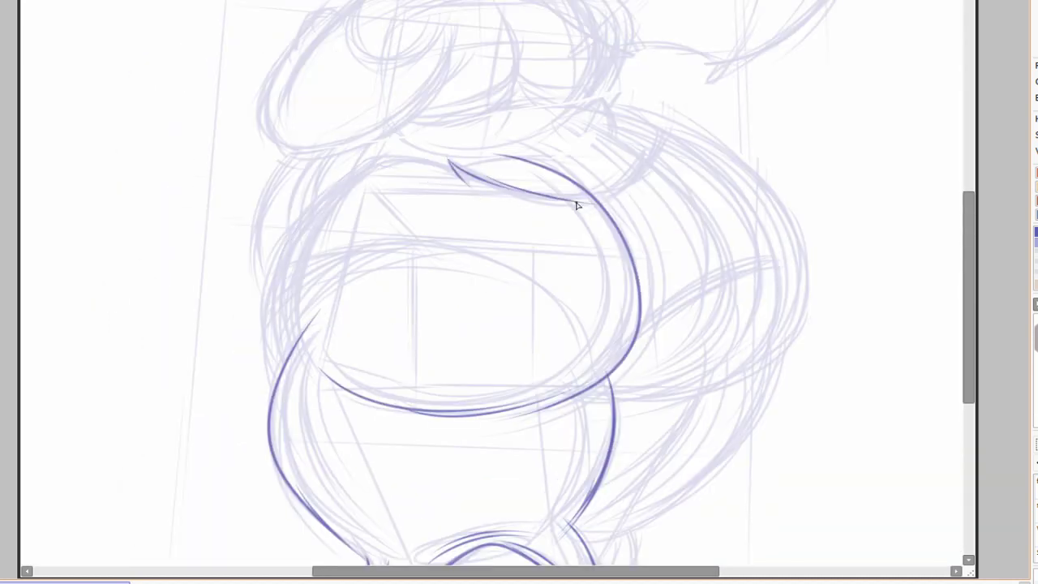
Trace the near hip's front and crease curves, and the outlines of the far hip, thigh and calf.
{"action": "mouse_move", "coordinate": [366, 164]}
{"action": "left_mouse_down"}
{"action": "mouse_move", "coordinate": [266, 373]}
{"action": "mouse_move", "coordinate": [576, 278]}
{"action": "mouse_move", "coordinate": [604, 360]}
{"action": "left_mouse_up"}
{"action": "left_click_drag", "start_coordinate": [692, 342], "coordinate": [554, 386]}
{"action": "left_click_drag", "start_coordinate": [479, 153], "coordinate": [673, 381]}
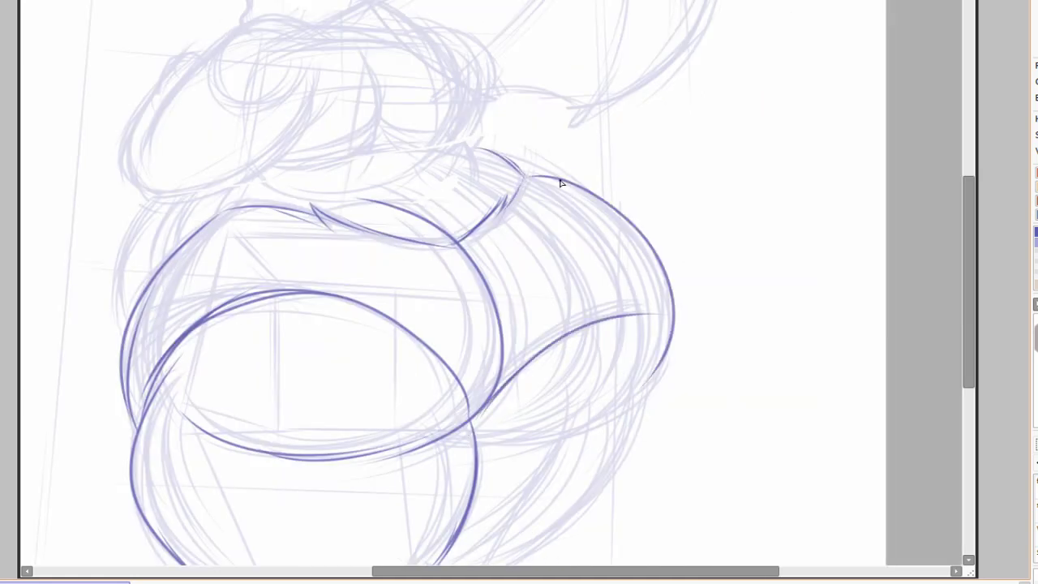
{"action": "mouse_move", "coordinate": [523, 171]}
{"action": "left_mouse_down"}
{"action": "mouse_move", "coordinate": [470, 450]}
{"action": "mouse_move", "coordinate": [651, 424]}
{"action": "mouse_move", "coordinate": [632, 182]}
{"action": "left_mouse_up"}
{"action": "left_click_drag", "start_coordinate": [527, 328], "coordinate": [671, 195]}
{"action": "scroll", "coordinate": [671, 195], "scroll_direction": "down", "scroll_amount": 2}
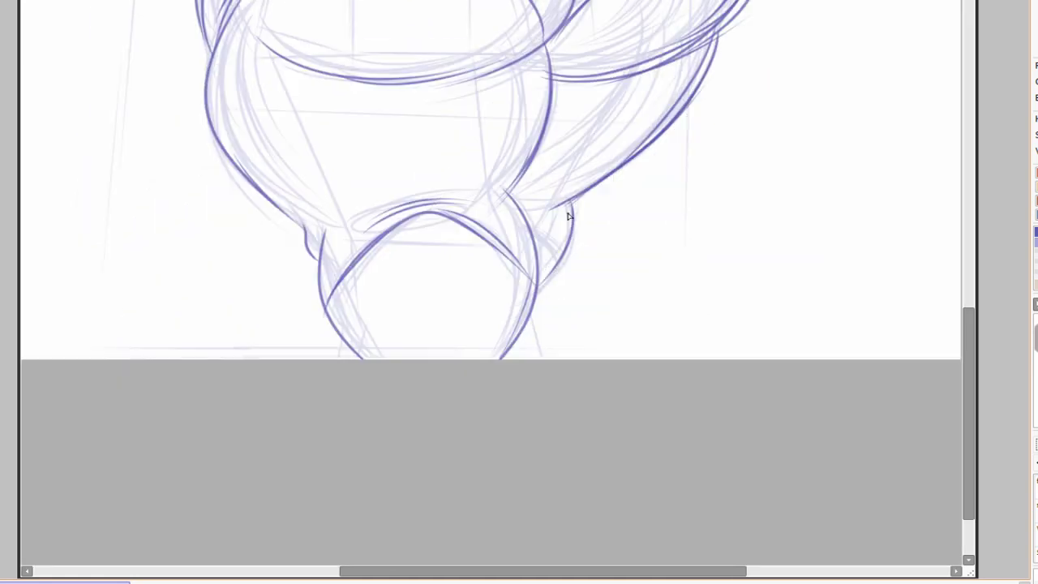
Trace the near shoulder and upper arm as one long rounded shape with clean strokes.
{"action": "scroll", "coordinate": [567, 214], "scroll_direction": "up", "scroll_amount": 8}
{"action": "left_click_drag", "start_coordinate": [446, 185], "coordinate": [262, 307]}
{"action": "left_click_drag", "start_coordinate": [378, 175], "coordinate": [264, 311]}
{"action": "left_click_drag", "start_coordinate": [266, 260], "coordinate": [442, 243]}
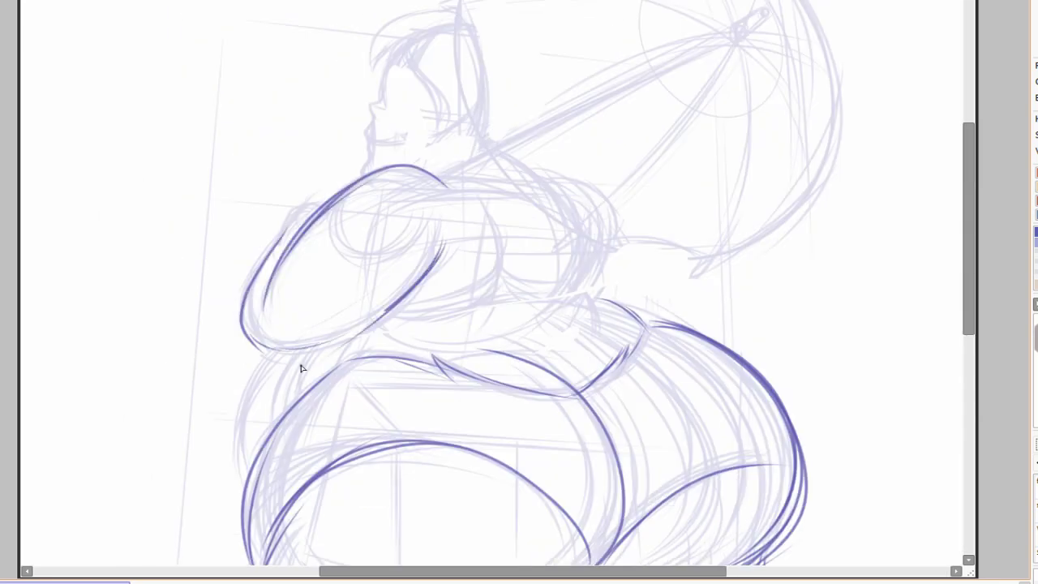
{"action": "mouse_move", "coordinate": [260, 265]}
{"action": "left_mouse_down"}
{"action": "mouse_move", "coordinate": [417, 309]}
{"action": "mouse_move", "coordinate": [435, 248]}
{"action": "left_mouse_up"}
{"action": "scroll", "coordinate": [275, 312], "scroll_direction": "left", "scroll_amount": 1}
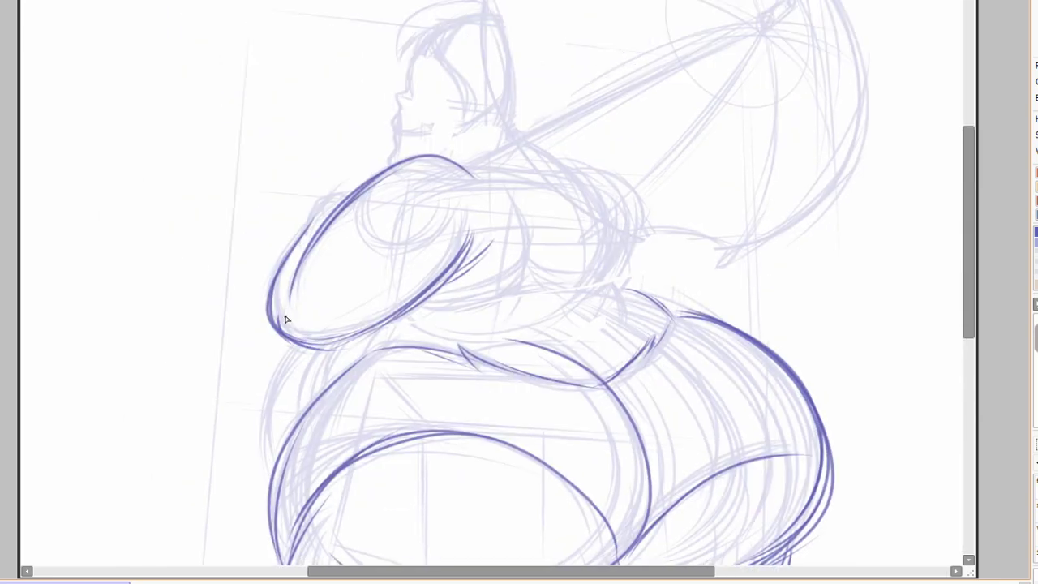
Trace the belly's outer curve below the near arm, and the curves of the side and its lower fold behind the arm.
{"action": "scroll", "coordinate": [372, 315], "scroll_direction": "down", "scroll_amount": 3}
{"action": "scroll", "coordinate": [267, 359], "scroll_direction": "up", "scroll_amount": 3}
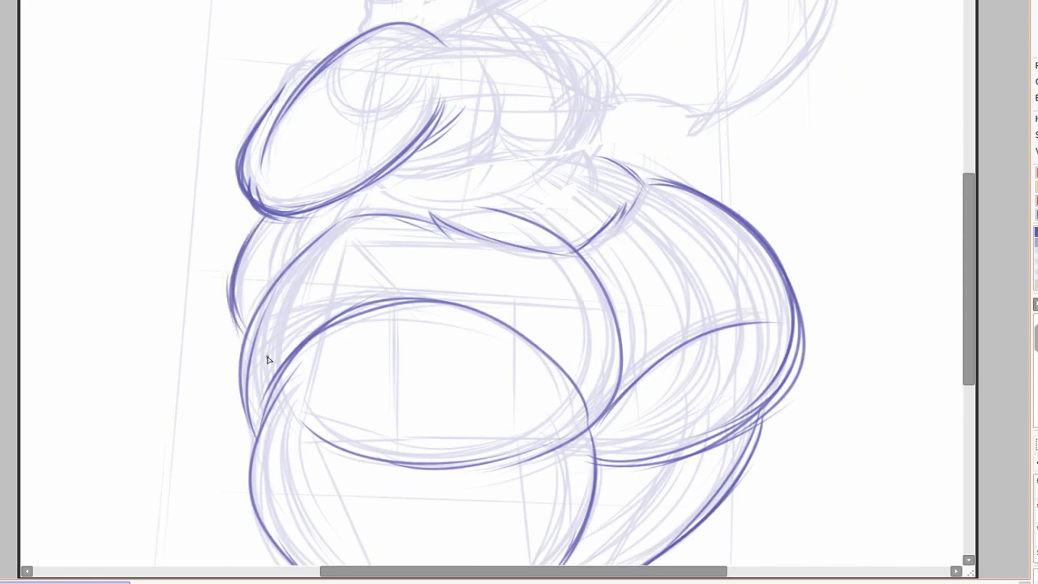
{"action": "left_click_drag", "start_coordinate": [458, 180], "coordinate": [436, 259]}
{"action": "scroll", "coordinate": [426, 281], "scroll_direction": "up", "scroll_amount": 1}
{"action": "scroll", "coordinate": [427, 280], "scroll_direction": "right", "scroll_amount": 1}
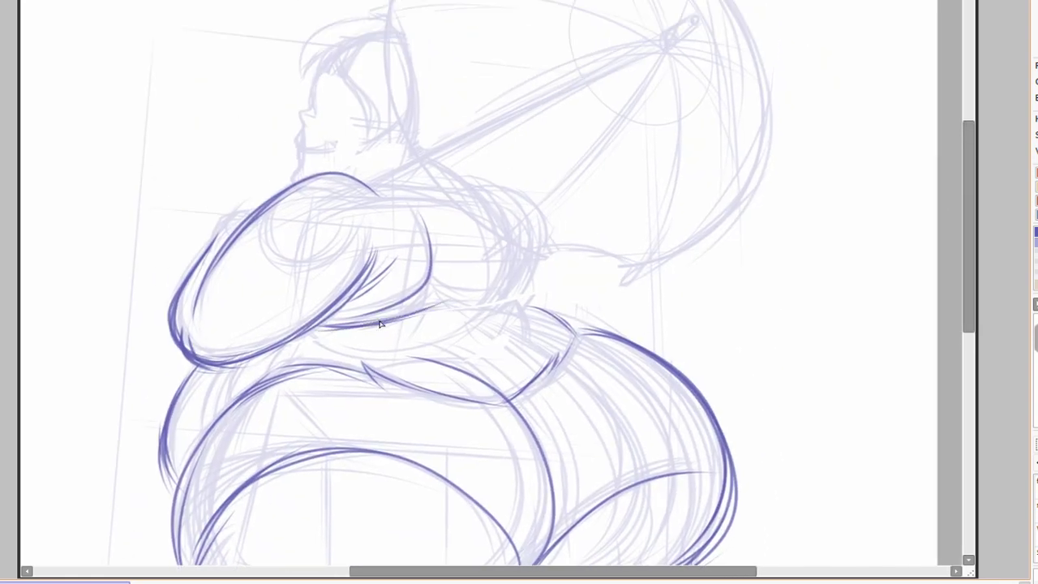
{"action": "left_click_drag", "start_coordinate": [320, 327], "coordinate": [503, 306]}
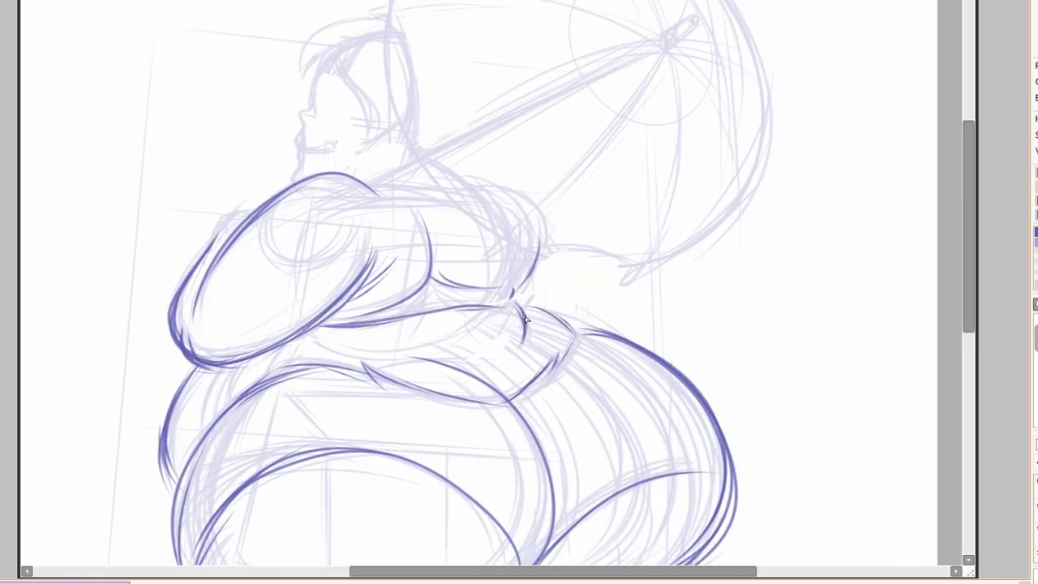
Trace the back fold and the short waist creases between the torso and the far hip.
{"action": "scroll", "coordinate": [525, 318], "scroll_direction": "down", "scroll_amount": 1}
{"action": "scroll", "coordinate": [525, 318], "scroll_direction": "left", "scroll_amount": 1}
{"action": "left_click_drag", "start_coordinate": [570, 261], "coordinate": [634, 284]}
{"action": "left_click_drag", "start_coordinate": [558, 251], "coordinate": [546, 268]}
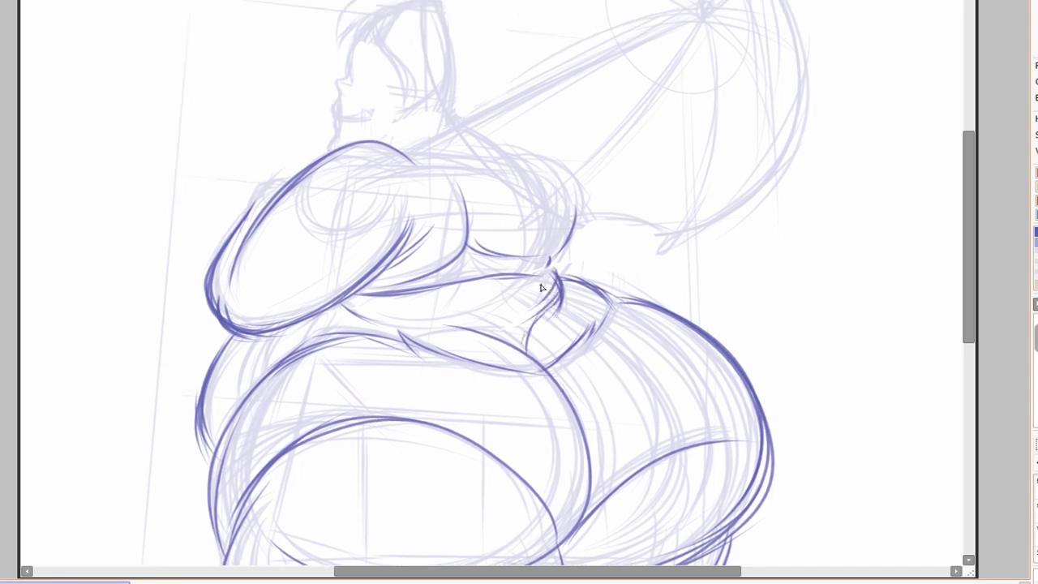
Trace the umbrella's domed canopy outline, scalloped rim and first ribs over the rough sketch.
{"action": "scroll", "coordinate": [542, 287], "scroll_direction": "up", "scroll_amount": 2}
{"action": "scroll", "coordinate": [541, 287], "scroll_direction": "right", "scroll_amount": 2}
{"action": "scroll", "coordinate": [419, 187], "scroll_direction": "up", "scroll_amount": 3}
{"action": "scroll", "coordinate": [419, 187], "scroll_direction": "right", "scroll_amount": 2}
{"action": "mouse_move", "coordinate": [277, 171]}
{"action": "left_mouse_down"}
{"action": "mouse_move", "coordinate": [314, 312]}
{"action": "mouse_move", "coordinate": [378, 54]}
{"action": "mouse_move", "coordinate": [525, 436]}
{"action": "left_mouse_up"}
{"action": "left_click_drag", "start_coordinate": [600, 123], "coordinate": [640, 373]}
{"action": "left_click_drag", "start_coordinate": [568, 203], "coordinate": [531, 432]}
{"action": "left_click_drag", "start_coordinate": [389, 399], "coordinate": [527, 427]}
{"action": "left_click_drag", "start_coordinate": [398, 404], "coordinate": [310, 299]}
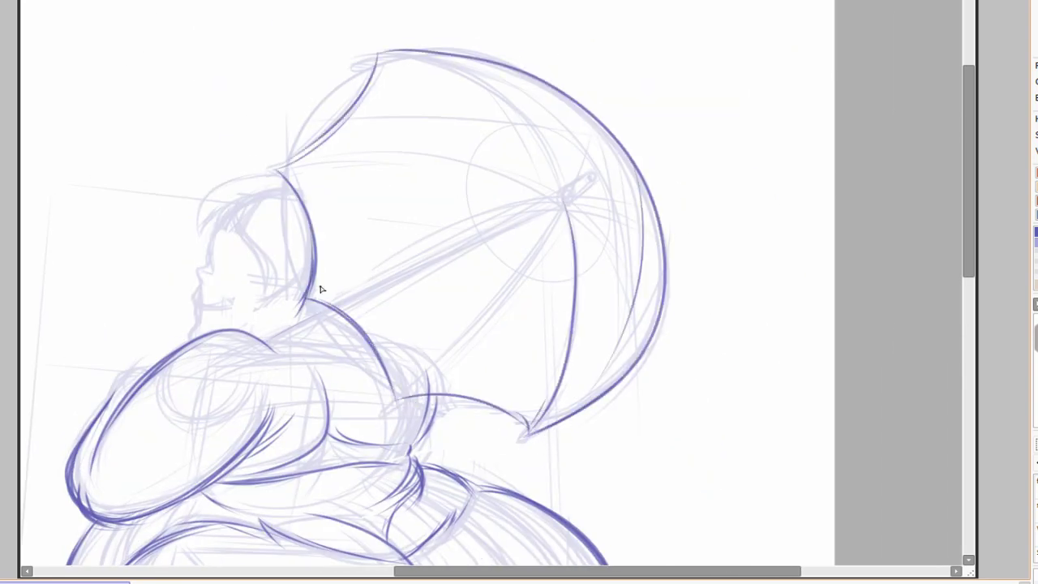
Trace the umbrella's top spike, the ribs running from it to the rim, and small tips at the rib ends.
{"action": "left_click_drag", "start_coordinate": [559, 198], "coordinate": [590, 175]}
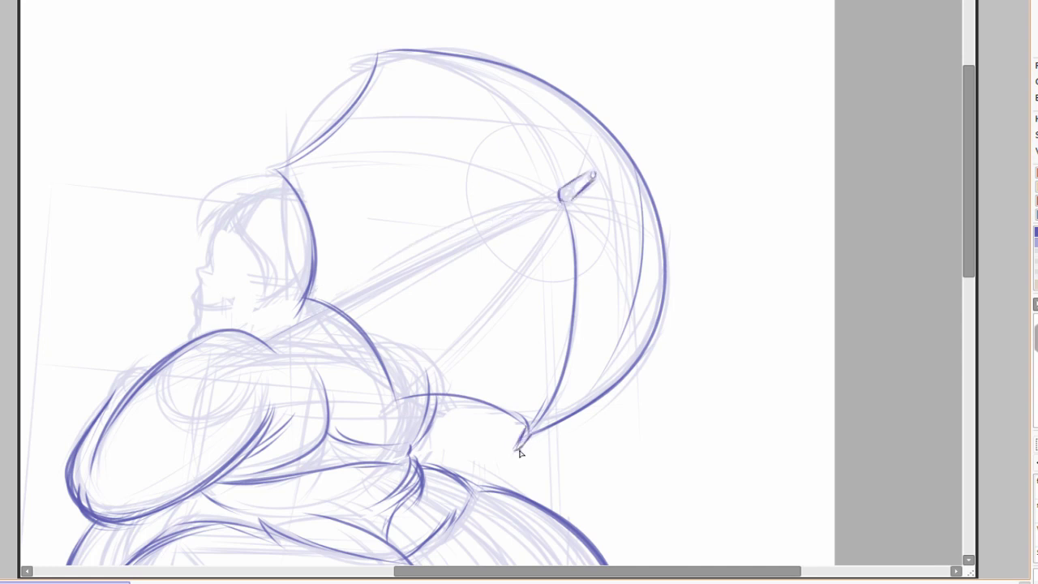
{"action": "mouse_move", "coordinate": [382, 415]}
{"action": "left_mouse_down"}
{"action": "mouse_move", "coordinate": [562, 201]}
{"action": "mouse_move", "coordinate": [507, 281]}
{"action": "mouse_move", "coordinate": [387, 407]}
{"action": "mouse_move", "coordinate": [562, 201]}
{"action": "left_mouse_up"}
{"action": "left_click_drag", "start_coordinate": [316, 293], "coordinate": [559, 203]}
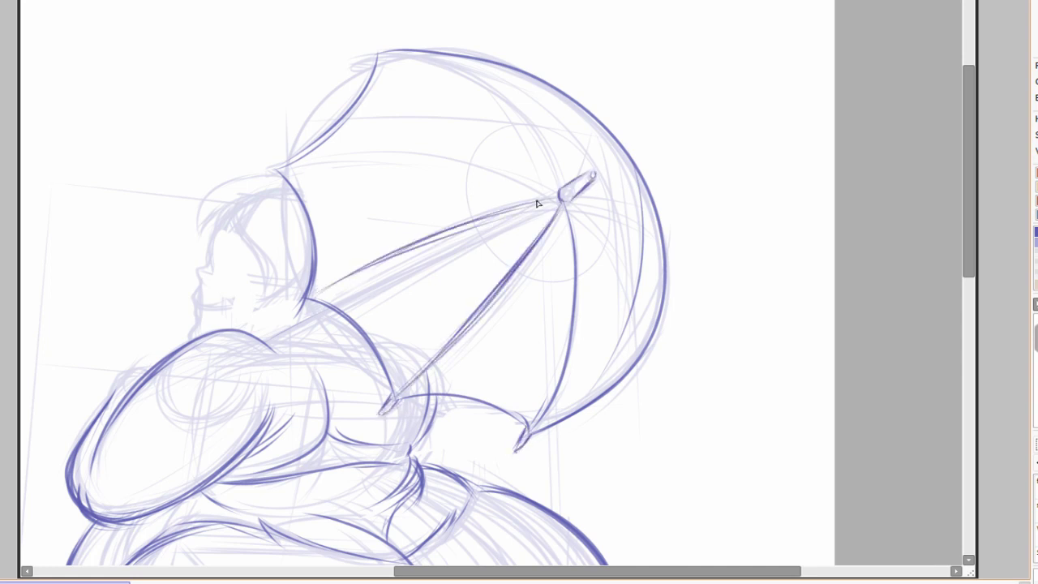
{"action": "left_click_drag", "start_coordinate": [315, 154], "coordinate": [553, 184]}
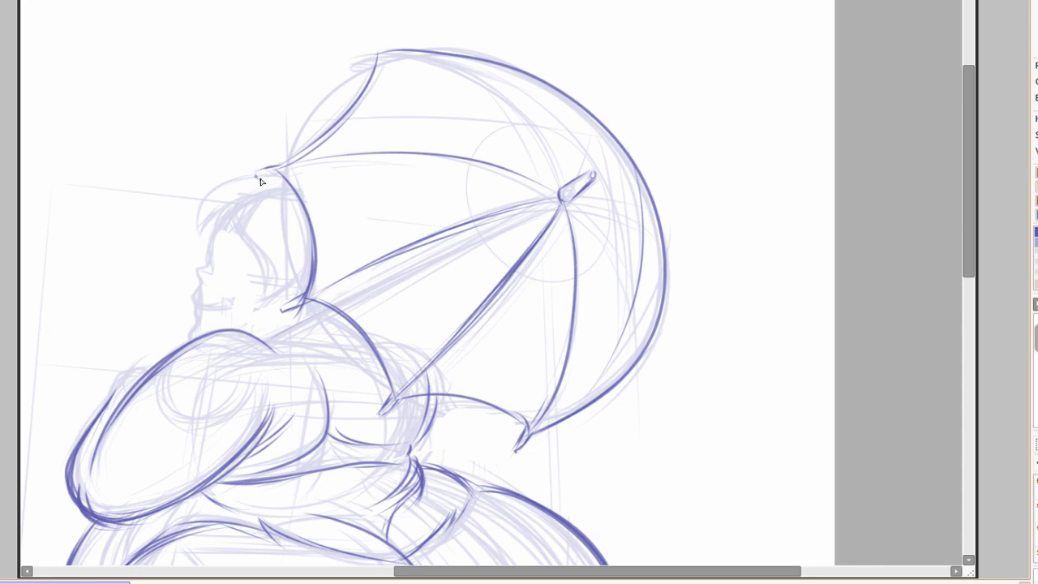
{"action": "left_click_drag", "start_coordinate": [639, 275], "coordinate": [564, 111]}
{"action": "mouse_move", "coordinate": [567, 182]}
{"action": "left_mouse_down"}
{"action": "mouse_move", "coordinate": [414, 50]}
{"action": "mouse_move", "coordinate": [564, 188]}
{"action": "left_mouse_up"}
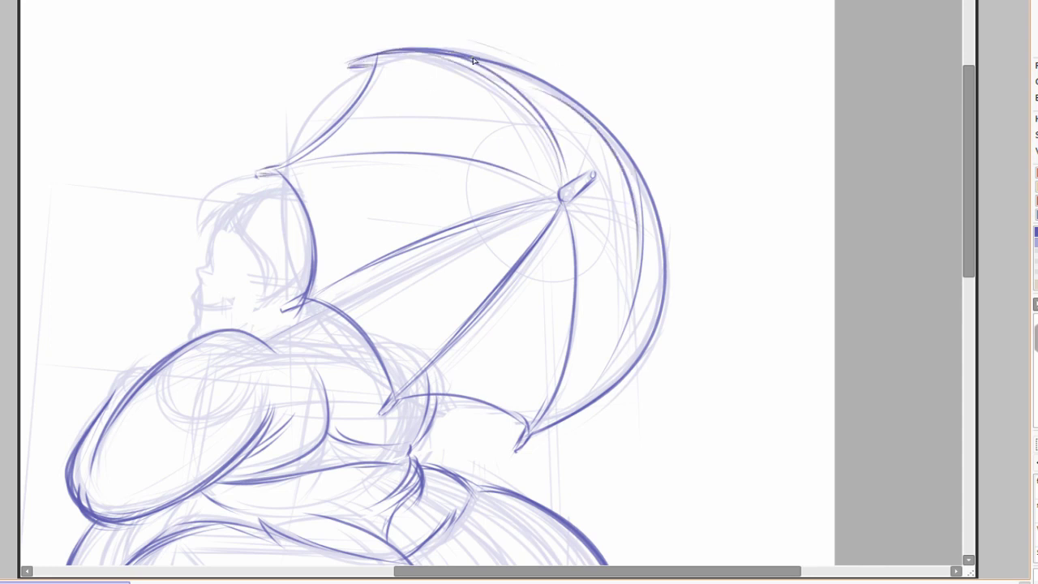
Strengthen the canopy's upper outer edge and add curved ribs on the far side of the umbrella.
{"action": "left_click_drag", "start_coordinate": [441, 49], "coordinate": [613, 155]}
{"action": "left_click_drag", "start_coordinate": [495, 56], "coordinate": [582, 113]}
{"action": "left_click_drag", "start_coordinate": [657, 223], "coordinate": [633, 173]}
{"action": "left_click_drag", "start_coordinate": [558, 147], "coordinate": [613, 323]}
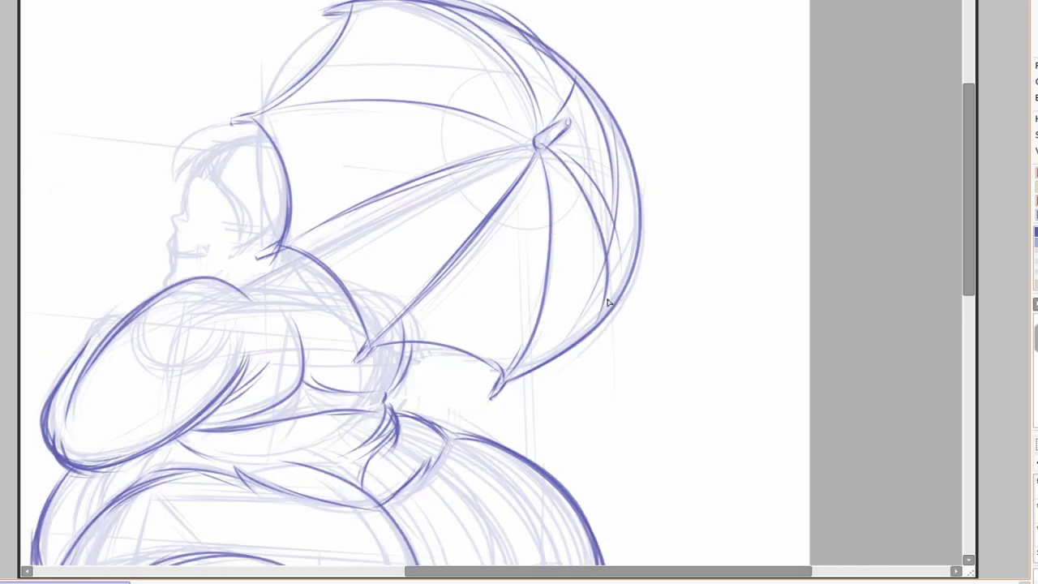
{"action": "left_click_drag", "start_coordinate": [405, 107], "coordinate": [533, 145]}
{"action": "left_click_drag", "start_coordinate": [537, 147], "coordinate": [609, 284]}
{"action": "left_click_drag", "start_coordinate": [463, 28], "coordinate": [542, 292]}
{"action": "mouse_move", "coordinate": [532, 150]}
{"action": "left_mouse_down"}
{"action": "mouse_move", "coordinate": [616, 152]}
{"action": "mouse_move", "coordinate": [771, 248]}
{"action": "mouse_move", "coordinate": [760, 297]}
{"action": "left_mouse_up"}
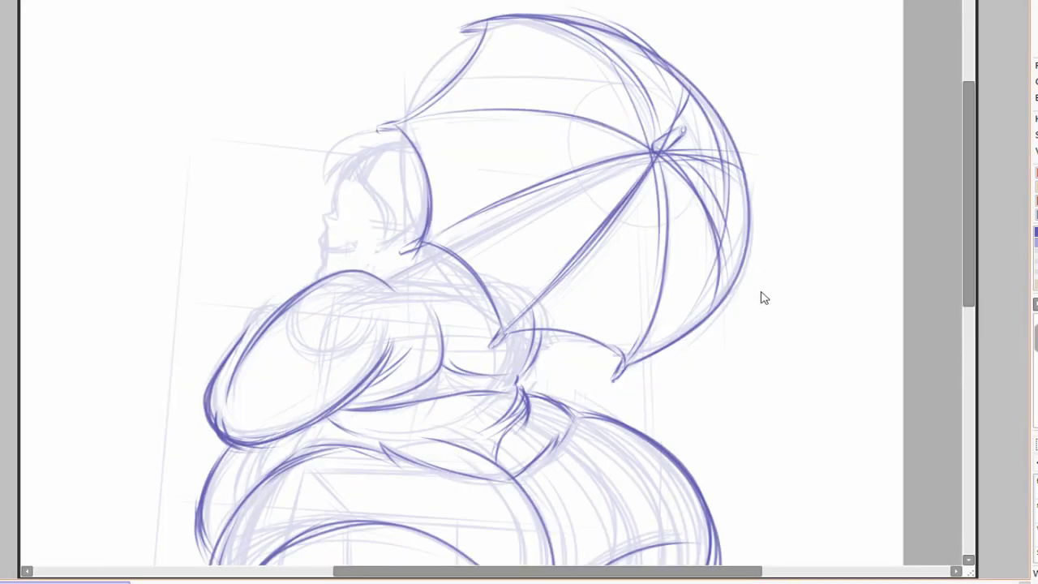
Examine the traced umbrella, torso, hips and legs for proportion and shape.
{"action": "scroll", "coordinate": [544, 116], "scroll_direction": "up", "scroll_amount": 2}
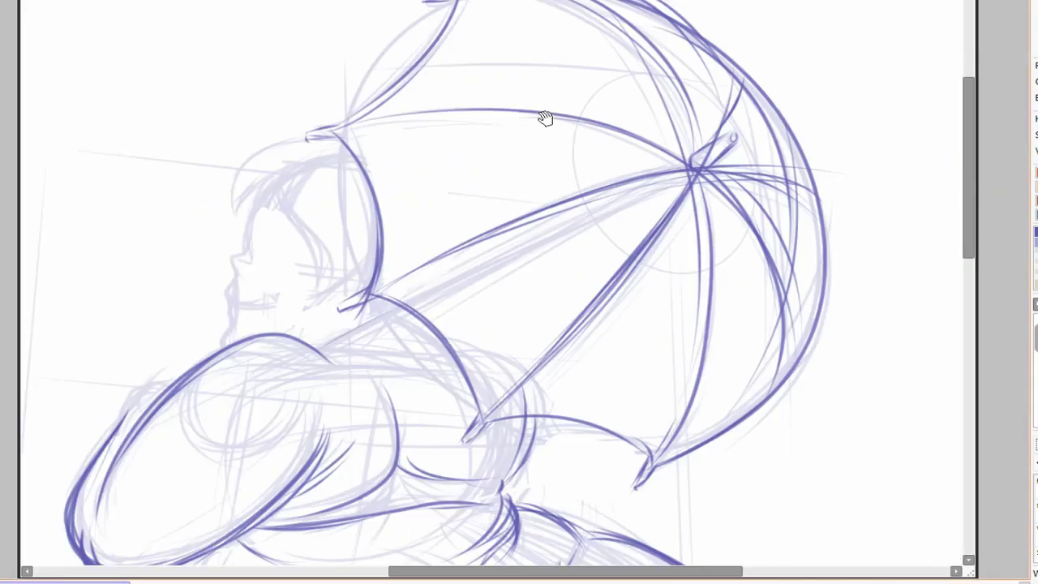
{"action": "scroll", "coordinate": [544, 116], "scroll_direction": "down", "scroll_amount": 2}
{"action": "scroll", "coordinate": [669, 286], "scroll_direction": "down", "scroll_amount": 3}
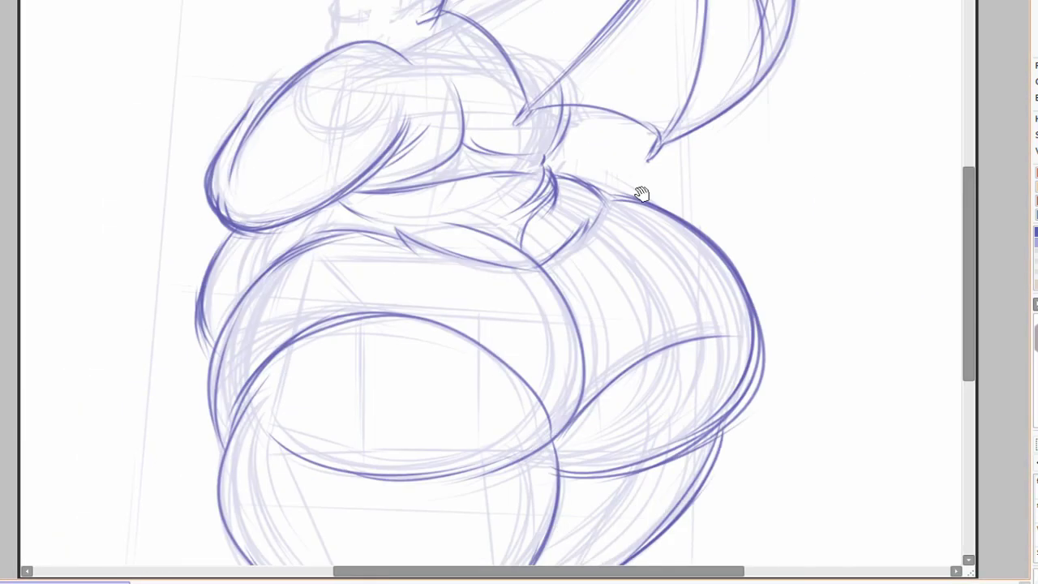
{"action": "scroll", "coordinate": [721, 415], "scroll_direction": "down", "scroll_amount": 3}
{"action": "scroll", "coordinate": [598, 373], "scroll_direction": "up", "scroll_amount": 2}
{"action": "scroll", "coordinate": [648, 468], "scroll_direction": "up", "scroll_amount": 1}
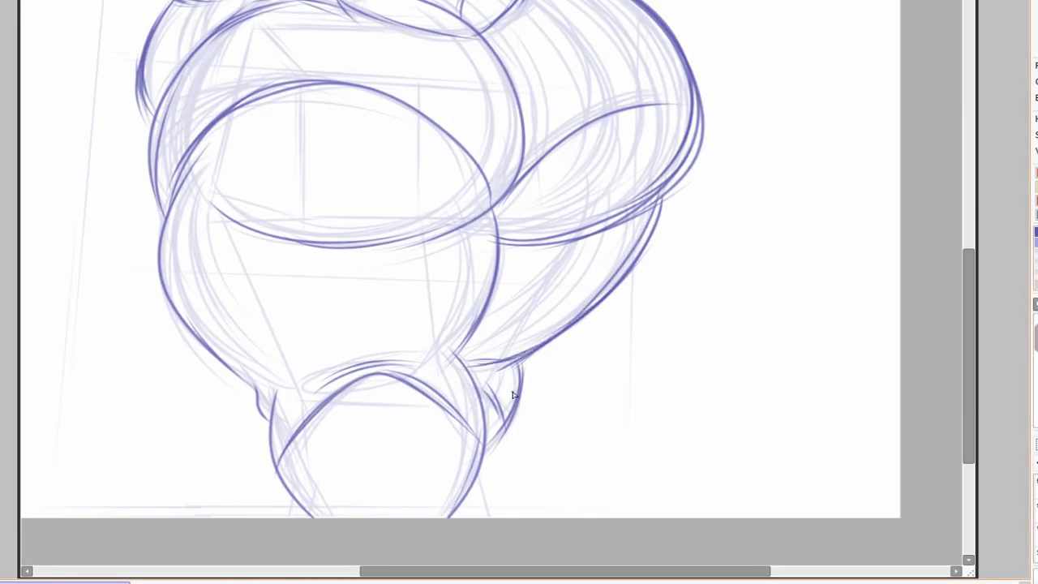
{"action": "scroll", "coordinate": [503, 405], "scroll_direction": "up", "scroll_amount": 3}
{"action": "scroll", "coordinate": [555, 170], "scroll_direction": "up", "scroll_amount": 3}
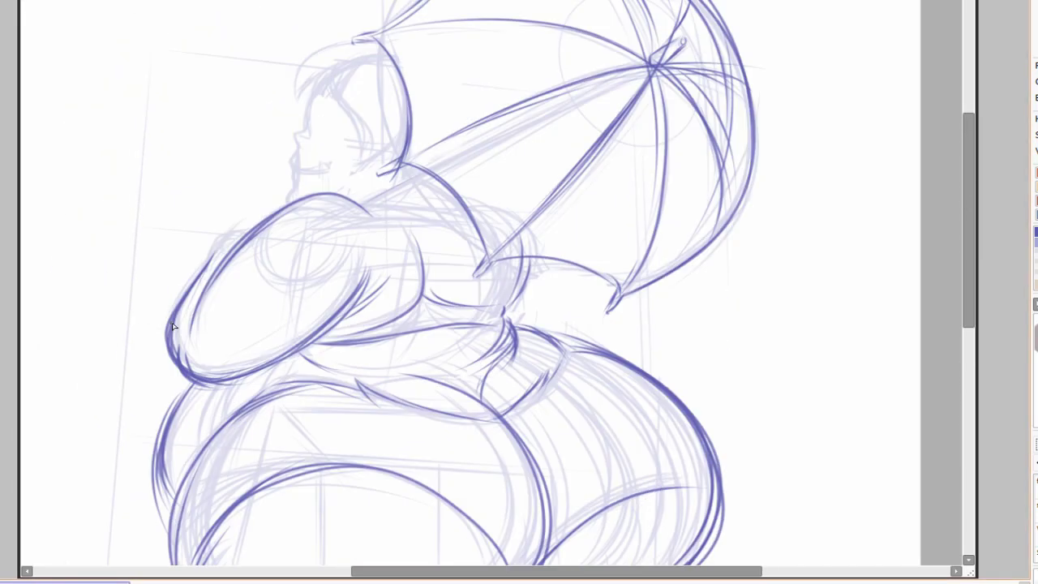
Clear the traced umbrella and redraw its canopy as one large tilted oval behind the head and back.
{"action": "scroll", "coordinate": [556, 171], "scroll_direction": "up", "scroll_amount": 1}
{"action": "scroll", "coordinate": [557, 209], "scroll_direction": "up", "scroll_amount": 2}
{"action": "mouse_move", "coordinate": [267, 102]}
{"action": "left_mouse_down"}
{"action": "mouse_move", "coordinate": [355, 14]}
{"action": "mouse_move", "coordinate": [581, 83]}
{"action": "mouse_move", "coordinate": [533, 352]}
{"action": "mouse_move", "coordinate": [632, 163]}
{"action": "left_mouse_up"}
{"action": "mouse_move", "coordinate": [458, 146]}
{"action": "left_mouse_down"}
{"action": "mouse_move", "coordinate": [308, 117]}
{"action": "mouse_move", "coordinate": [307, 236]}
{"action": "mouse_move", "coordinate": [383, 266]}
{"action": "mouse_move", "coordinate": [413, 309]}
{"action": "mouse_move", "coordinate": [361, 234]}
{"action": "mouse_move", "coordinate": [302, 279]}
{"action": "mouse_move", "coordinate": [556, 113]}
{"action": "mouse_move", "coordinate": [344, 116]}
{"action": "mouse_move", "coordinate": [535, 90]}
{"action": "left_mouse_up"}
{"action": "left_click_drag", "start_coordinate": [296, 18], "coordinate": [350, 304]}
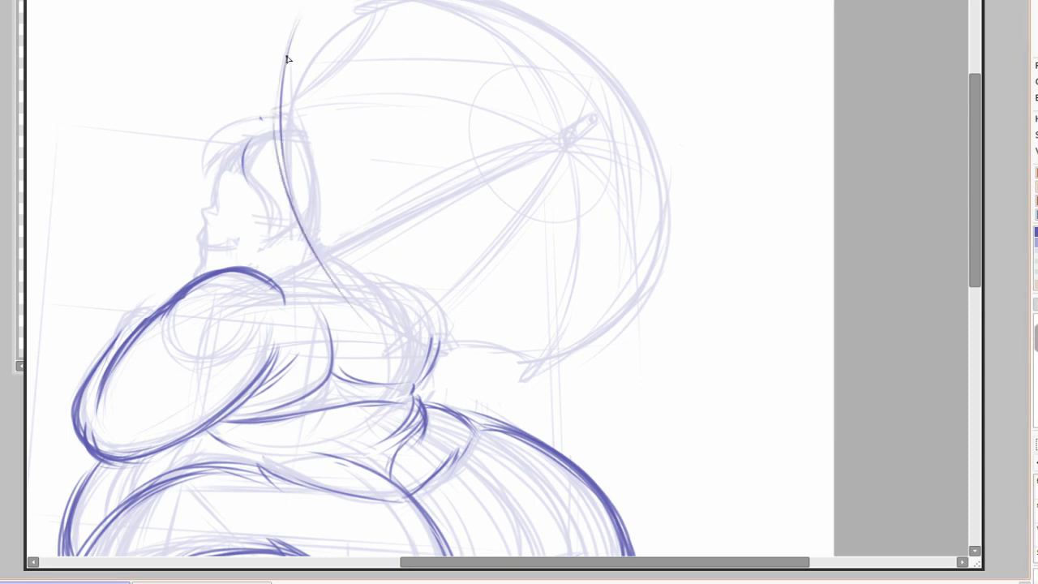
{"action": "mouse_move", "coordinate": [300, 16]}
{"action": "left_mouse_down"}
{"action": "mouse_move", "coordinate": [538, 58]}
{"action": "mouse_move", "coordinate": [493, 375]}
{"action": "mouse_move", "coordinate": [357, 324]}
{"action": "mouse_move", "coordinate": [432, 154]}
{"action": "left_mouse_up"}
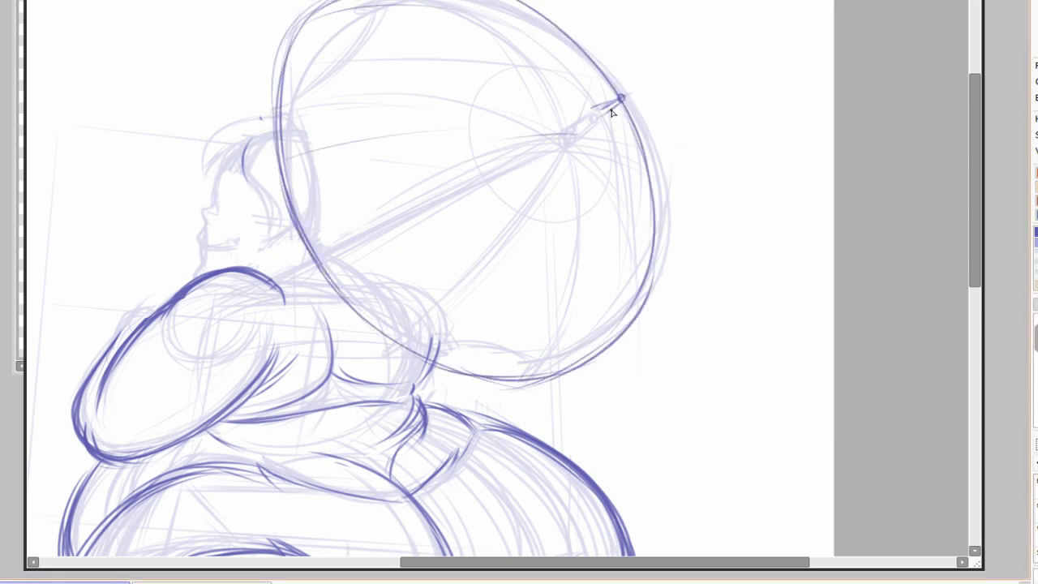
Draw the new umbrella's top spike and curved ribs fanning from it to the canopy rim.
{"action": "left_click_drag", "start_coordinate": [285, 154], "coordinate": [590, 114]}
{"action": "mouse_move", "coordinate": [324, 24]}
{"action": "left_mouse_down"}
{"action": "mouse_move", "coordinate": [431, 14]}
{"action": "mouse_move", "coordinate": [604, 102]}
{"action": "left_mouse_up"}
{"action": "mouse_move", "coordinate": [600, 122]}
{"action": "left_mouse_down"}
{"action": "mouse_move", "coordinate": [606, 275]}
{"action": "mouse_move", "coordinate": [567, 340]}
{"action": "left_mouse_up"}
{"action": "mouse_move", "coordinate": [405, 18]}
{"action": "left_mouse_down"}
{"action": "mouse_move", "coordinate": [595, 164]}
{"action": "mouse_move", "coordinate": [600, 324]}
{"action": "left_mouse_up"}
{"action": "left_click_drag", "start_coordinate": [597, 120], "coordinate": [402, 336]}
{"action": "left_click_drag", "start_coordinate": [591, 71], "coordinate": [571, 162]}
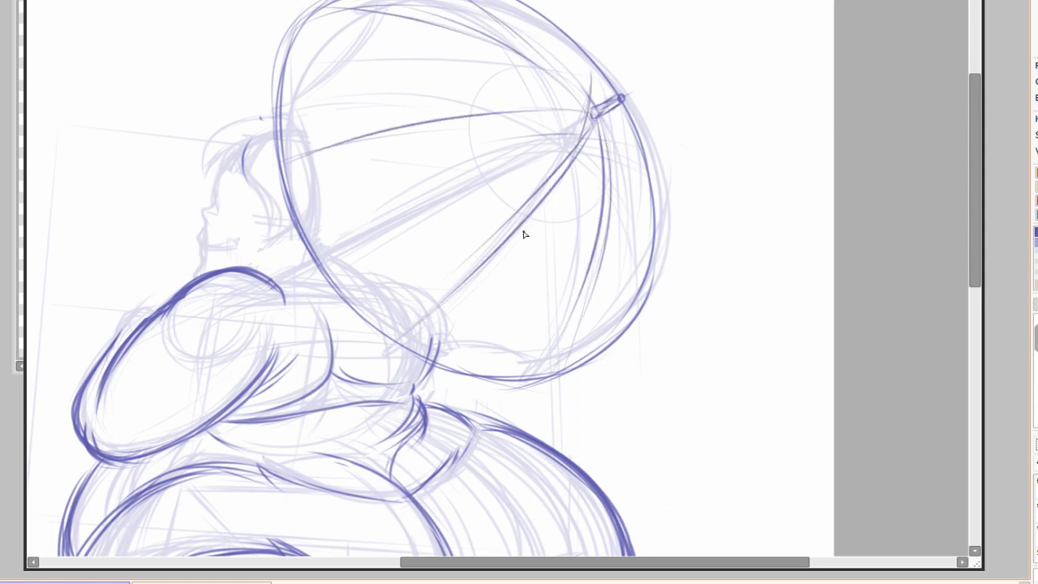
Undo the last stroke and draw the canopy's front rim as two inward-curving segments meeting beside the face.
{"action": "key", "text": "ctrl+z"}
{"action": "left_click_drag", "start_coordinate": [294, 180], "coordinate": [391, 345]}
{"action": "left_click_drag", "start_coordinate": [297, 21], "coordinate": [275, 166]}
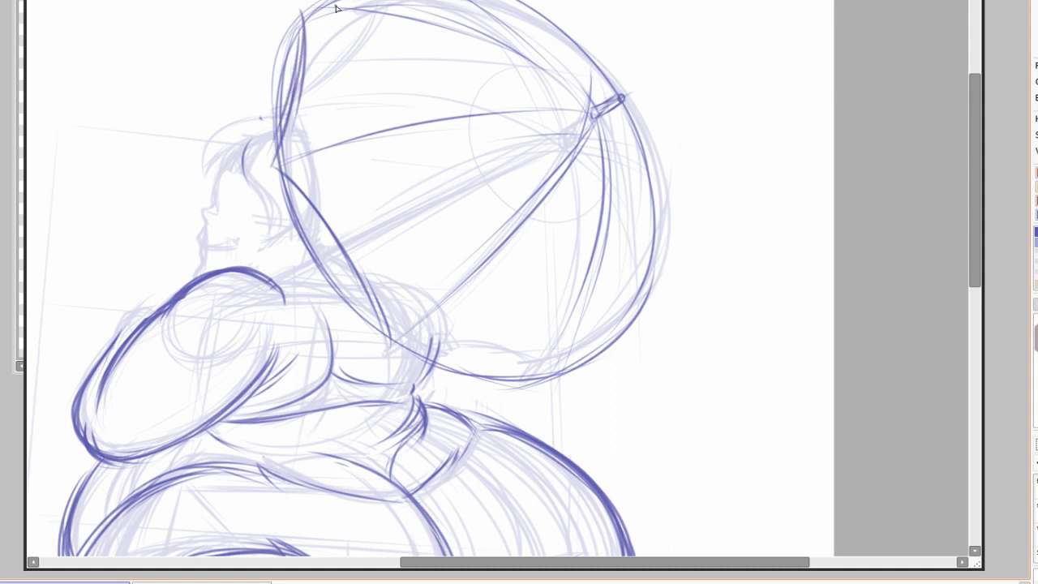
Shape the canopy's outer edge into panel segments with repeated strokes and scallop the lower rim behind the back.
{"action": "mouse_move", "coordinate": [488, 2]}
{"action": "left_mouse_down"}
{"action": "mouse_move", "coordinate": [604, 90]}
{"action": "mouse_move", "coordinate": [661, 231]}
{"action": "left_mouse_up"}
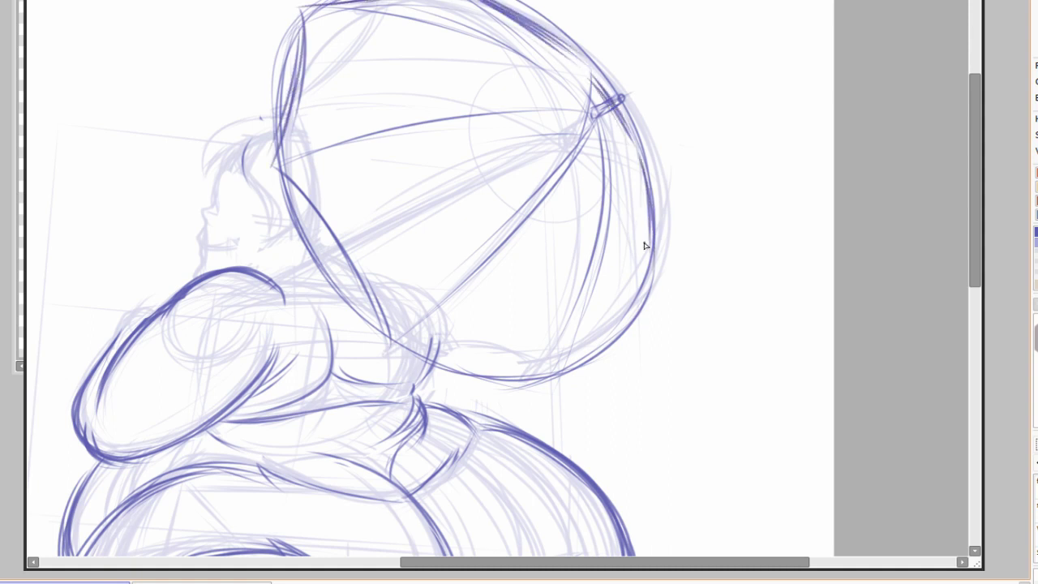
{"action": "left_click_drag", "start_coordinate": [644, 180], "coordinate": [653, 279]}
{"action": "left_click_drag", "start_coordinate": [649, 300], "coordinate": [559, 389]}
{"action": "left_click_drag", "start_coordinate": [641, 117], "coordinate": [658, 245]}
{"action": "left_click_drag", "start_coordinate": [623, 318], "coordinate": [560, 388]}
{"action": "mouse_move", "coordinate": [506, 2]}
{"action": "left_mouse_down"}
{"action": "mouse_move", "coordinate": [583, 72]}
{"action": "mouse_move", "coordinate": [647, 155]}
{"action": "left_mouse_up"}
{"action": "left_click_drag", "start_coordinate": [394, 338], "coordinate": [537, 378]}
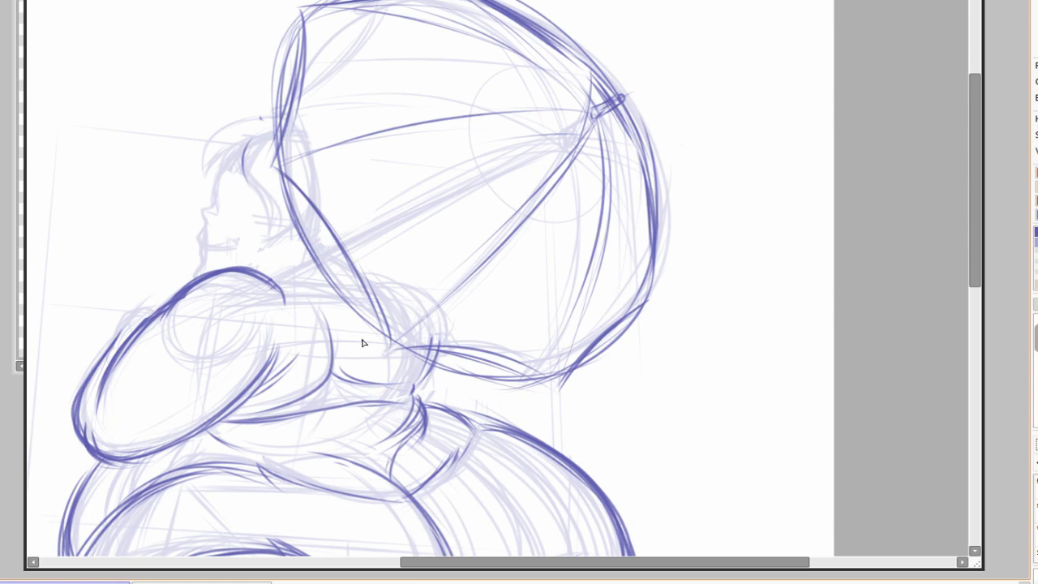
Draw the umbrella shaft emerging above the near shoulder and add small tips where the ribs meet the rim.
{"action": "key", "text": "ctrl+minus"}
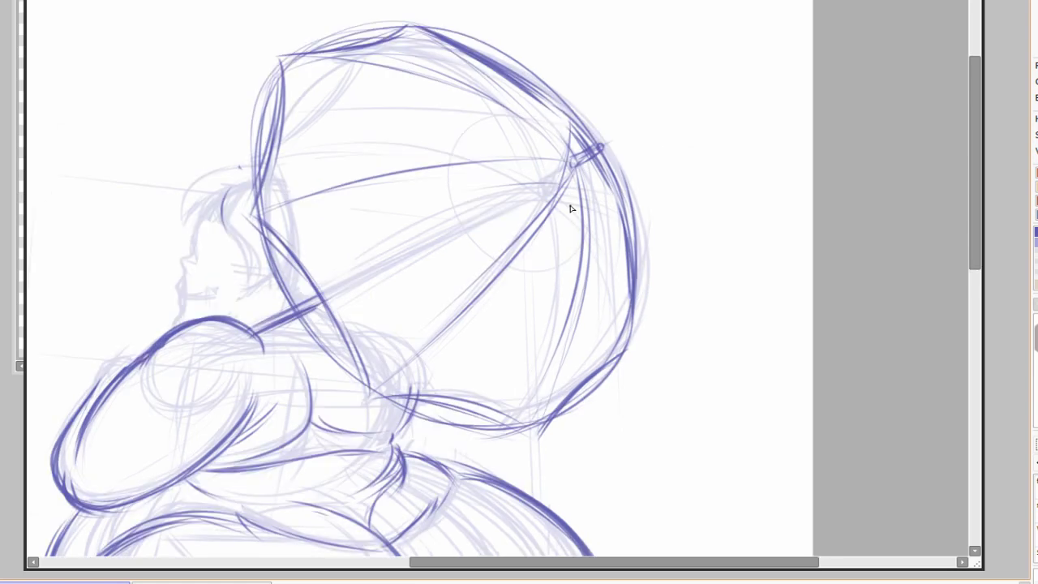
{"action": "key", "text": "Delete"}
{"action": "key", "text": "Home"}
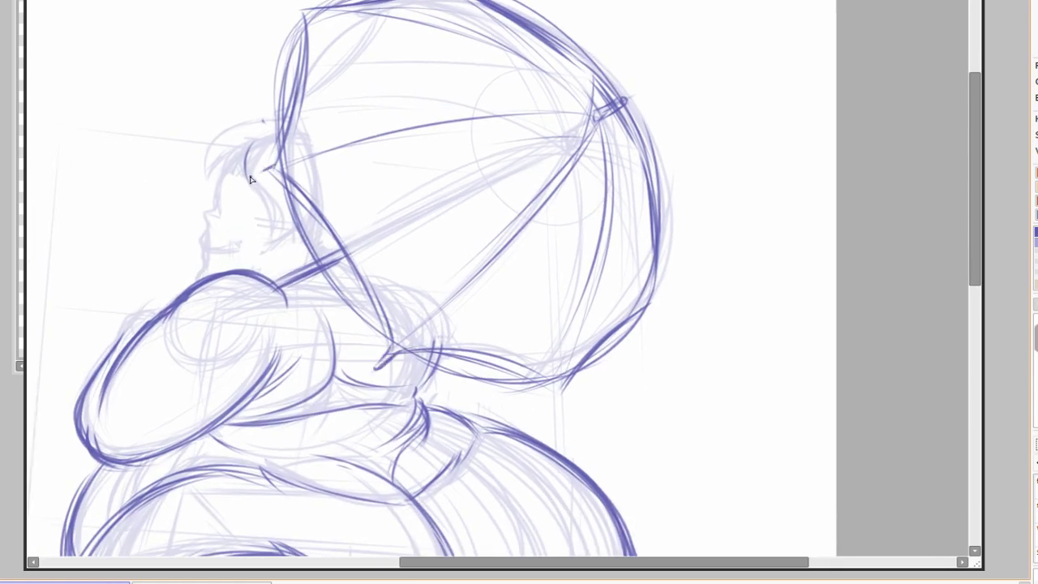
{"action": "left_click_drag", "start_coordinate": [519, 58], "coordinate": [302, 11]}
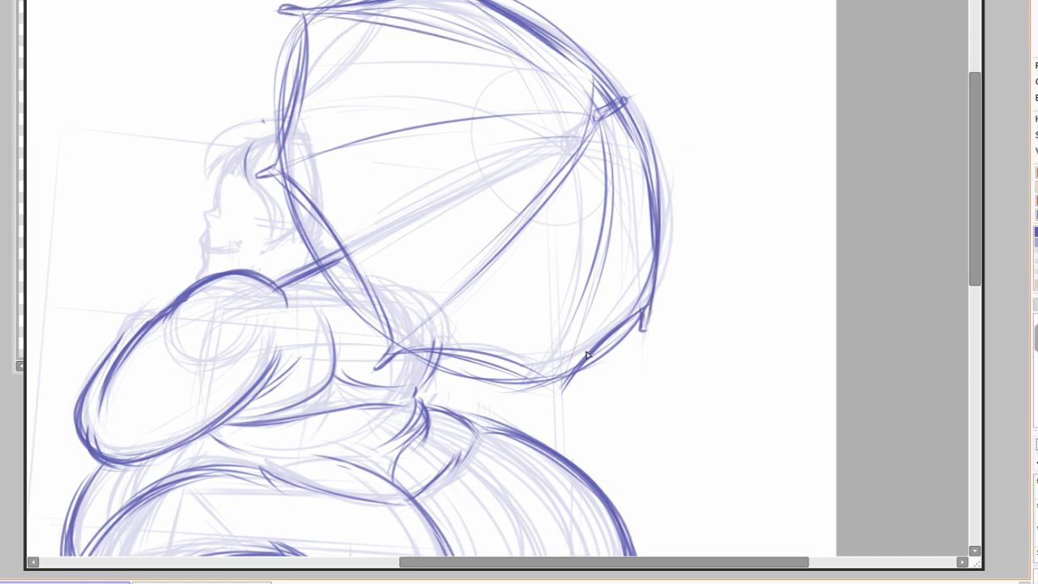
{"action": "left_click_drag", "start_coordinate": [607, 123], "coordinate": [550, 396]}
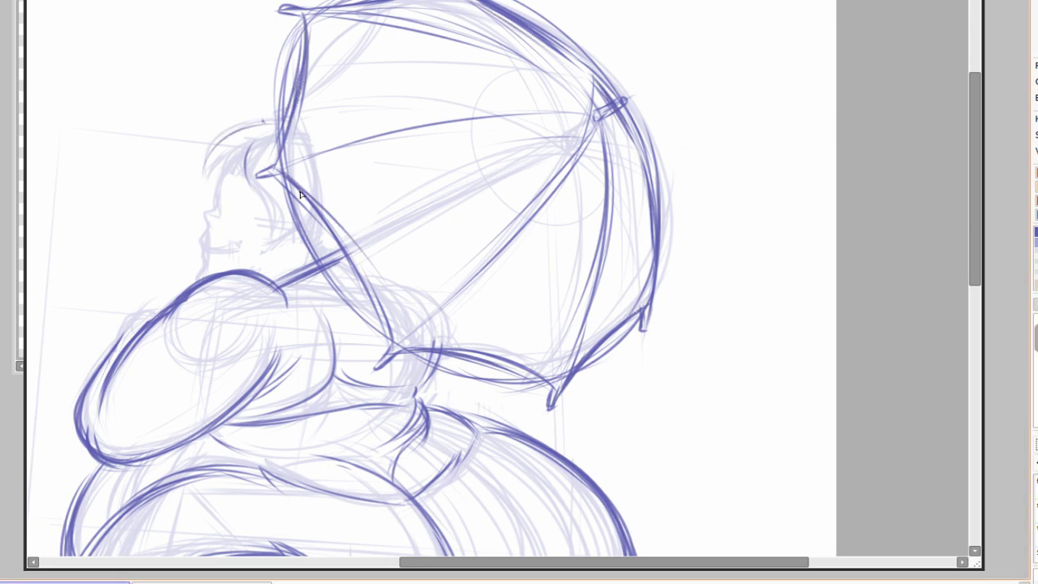
Trace the curved side lock and the hairline at the temple with clean strokes.
{"action": "scroll", "coordinate": [1024, 299], "scroll_direction": "up", "scroll_amount": 1}
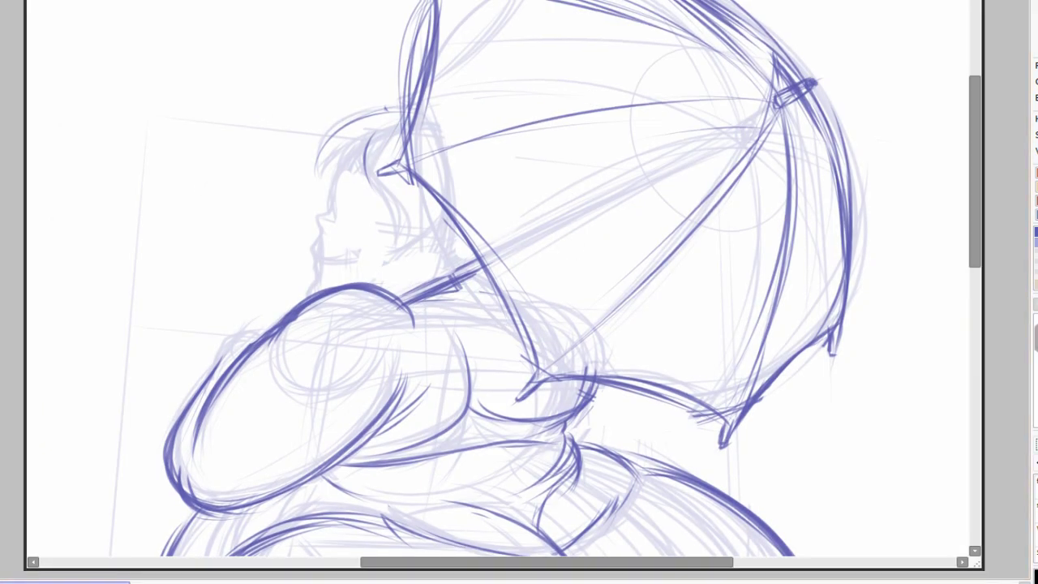
{"action": "scroll", "coordinate": [473, 253], "scroll_direction": "up", "scroll_amount": 3}
{"action": "scroll", "coordinate": [503, 193], "scroll_direction": "up", "scroll_amount": 1}
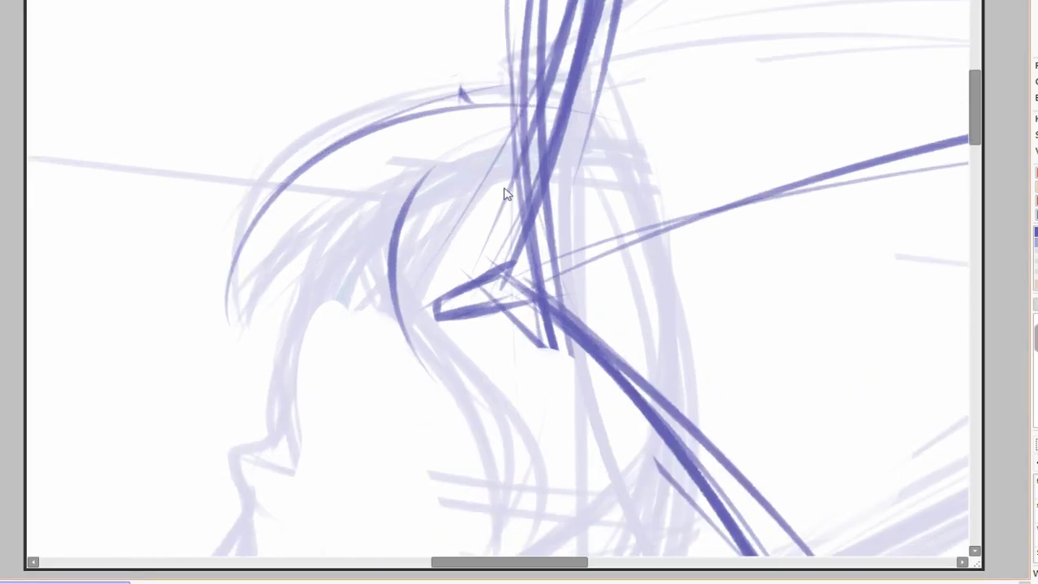
{"action": "left_click_drag", "start_coordinate": [442, 162], "coordinate": [425, 375]}
{"action": "left_click_drag", "start_coordinate": [429, 288], "coordinate": [422, 377]}
{"action": "left_click_drag", "start_coordinate": [390, 299], "coordinate": [357, 242]}
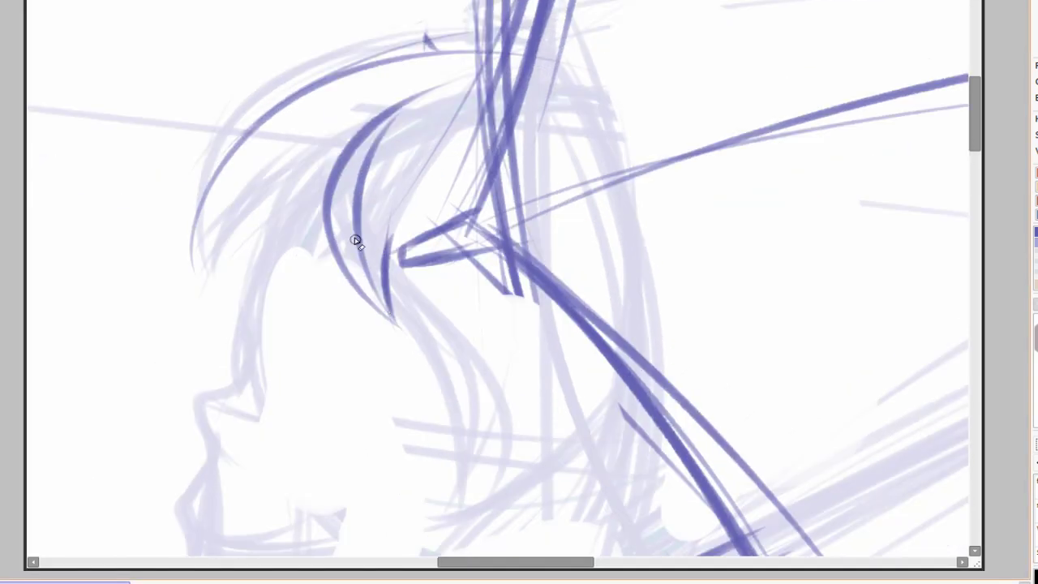
{"action": "left_click_drag", "start_coordinate": [407, 111], "coordinate": [697, 343]}
{"action": "left_click_drag", "start_coordinate": [283, 239], "coordinate": [300, 235]}
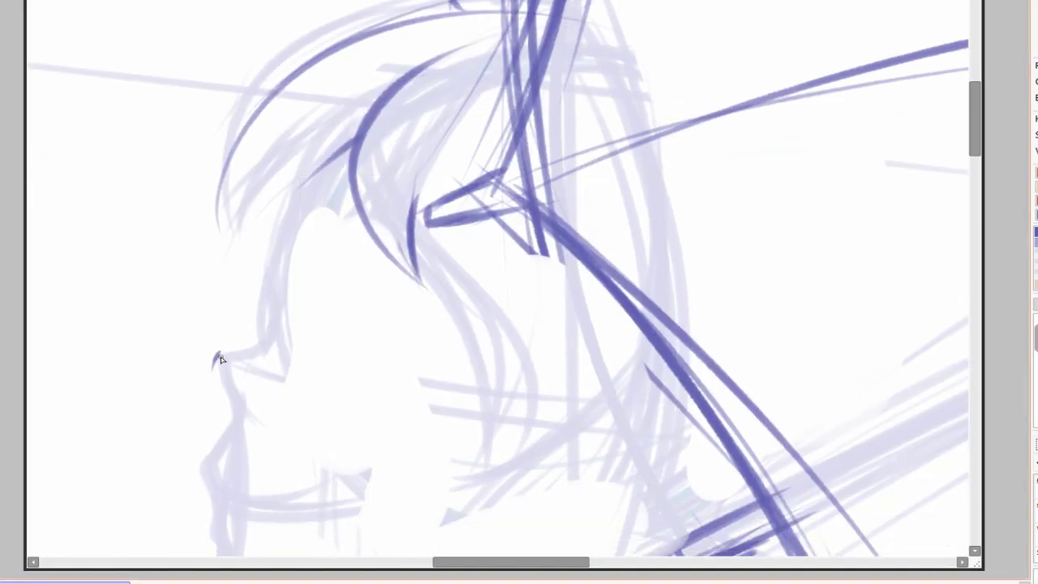
Trace the face profile from the tip of the nose down over the lips to the chin.
{"action": "mouse_move", "coordinate": [216, 376]}
{"action": "left_mouse_down"}
{"action": "mouse_move", "coordinate": [209, 474]}
{"action": "mouse_move", "coordinate": [224, 495]}
{"action": "left_mouse_up"}
{"action": "mouse_move", "coordinate": [224, 494]}
{"action": "left_mouse_down"}
{"action": "mouse_move", "coordinate": [203, 395]}
{"action": "mouse_move", "coordinate": [231, 379]}
{"action": "left_mouse_up"}
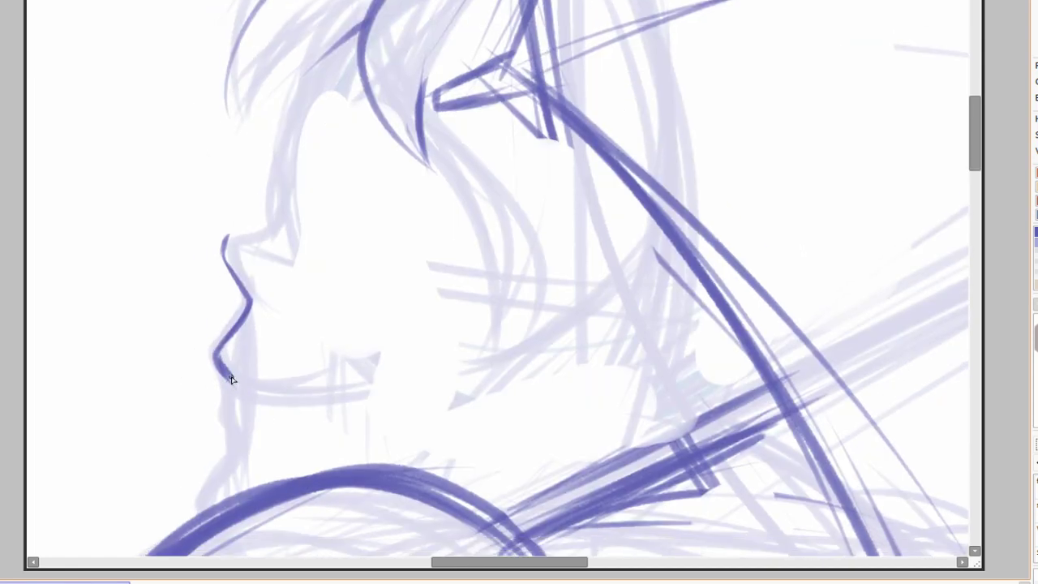
{"action": "left_click_drag", "start_coordinate": [314, 411], "coordinate": [423, 302]}
{"action": "mouse_move", "coordinate": [347, 332]}
{"action": "left_mouse_down"}
{"action": "mouse_move", "coordinate": [299, 404]}
{"action": "mouse_move", "coordinate": [294, 514]}
{"action": "left_mouse_up"}
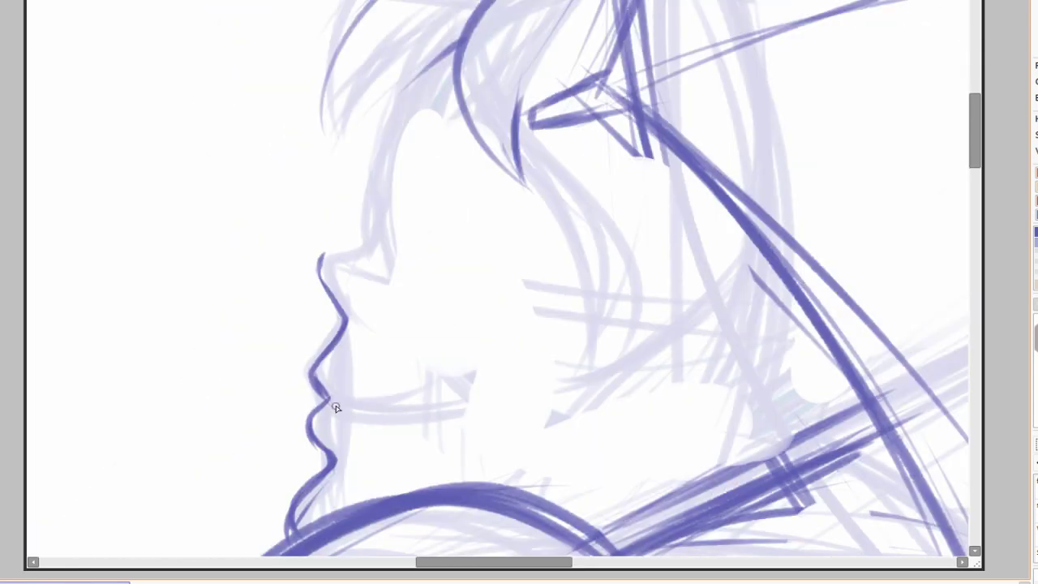
Trace the mouth line with its cheek crease, and the profile of the forehead and nose bridge.
{"action": "left_click_drag", "start_coordinate": [318, 389], "coordinate": [409, 399]}
{"action": "left_click_drag", "start_coordinate": [401, 361], "coordinate": [417, 478]}
{"action": "left_click_drag", "start_coordinate": [470, 172], "coordinate": [399, 237]}
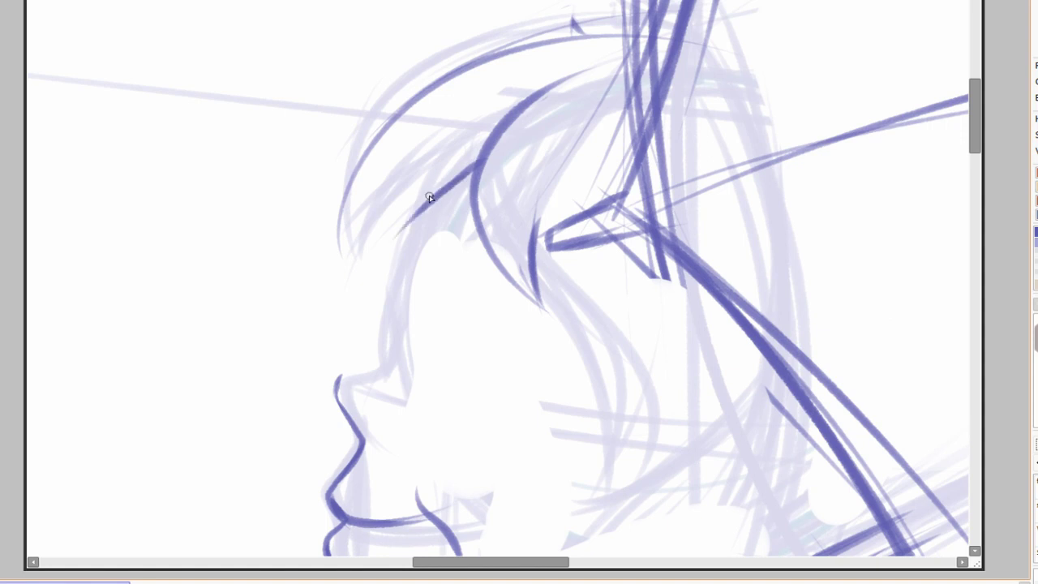
{"action": "left_click_drag", "start_coordinate": [422, 195], "coordinate": [410, 314]}
{"action": "mouse_move", "coordinate": [340, 410]}
{"action": "left_mouse_down"}
{"action": "mouse_move", "coordinate": [413, 318]}
{"action": "mouse_move", "coordinate": [478, 172]}
{"action": "left_mouse_up"}
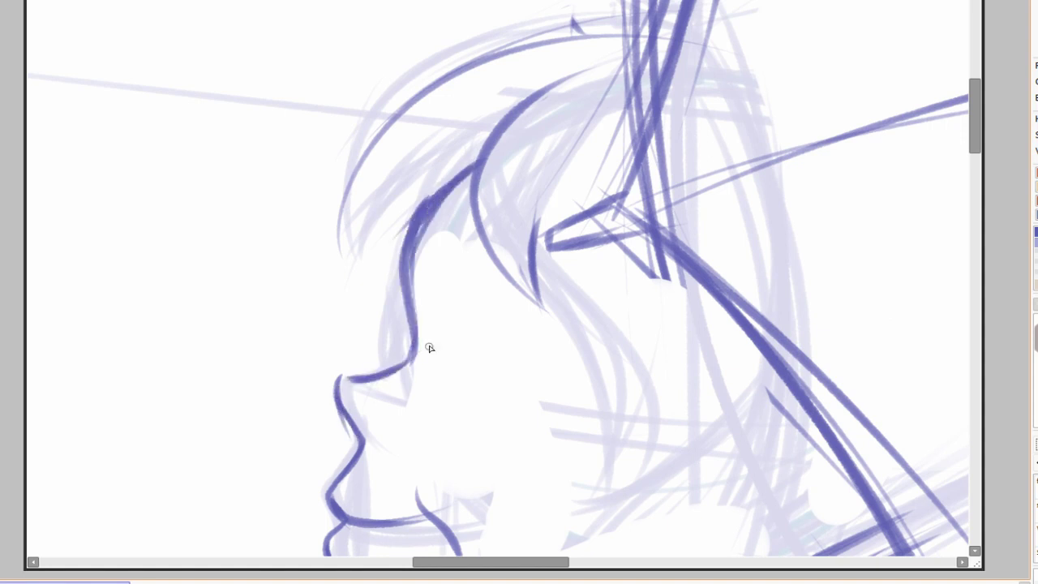
Trace the swept bangs as an outer arc with pointed strands falling over the forehead.
{"action": "mouse_move", "coordinate": [574, 22]}
{"action": "left_mouse_down"}
{"action": "mouse_move", "coordinate": [573, 41]}
{"action": "mouse_move", "coordinate": [349, 213]}
{"action": "mouse_move", "coordinate": [365, 276]}
{"action": "left_mouse_up"}
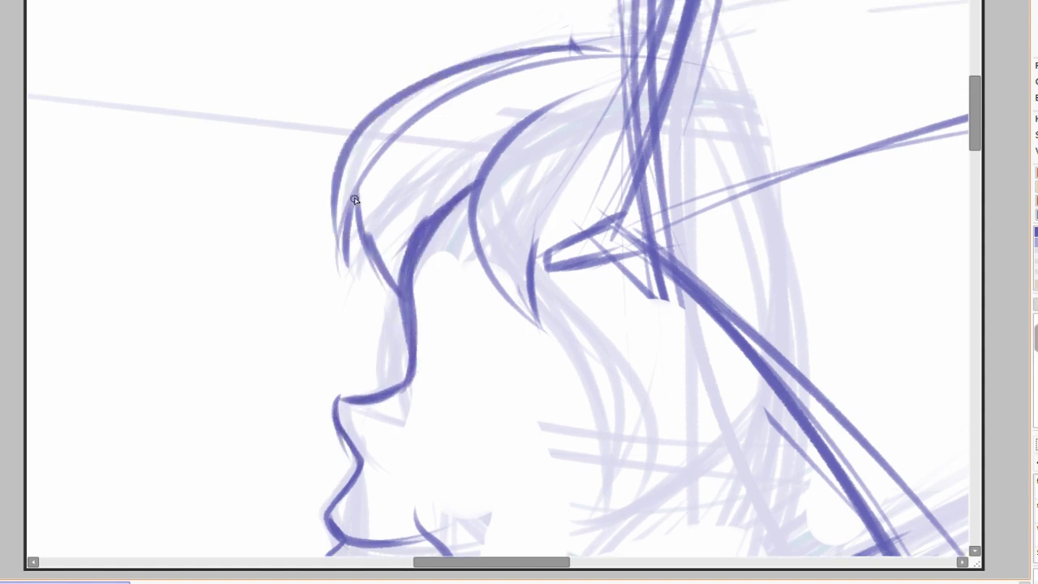
{"action": "mouse_move", "coordinate": [393, 133]}
{"action": "left_mouse_down"}
{"action": "mouse_move", "coordinate": [393, 245]}
{"action": "mouse_move", "coordinate": [372, 105]}
{"action": "left_mouse_up"}
{"action": "left_click_drag", "start_coordinate": [510, 60], "coordinate": [326, 263]}
{"action": "mouse_move", "coordinate": [618, 305]}
{"action": "left_mouse_down"}
{"action": "mouse_move", "coordinate": [597, 21]}
{"action": "mouse_move", "coordinate": [579, 139]}
{"action": "left_mouse_up"}
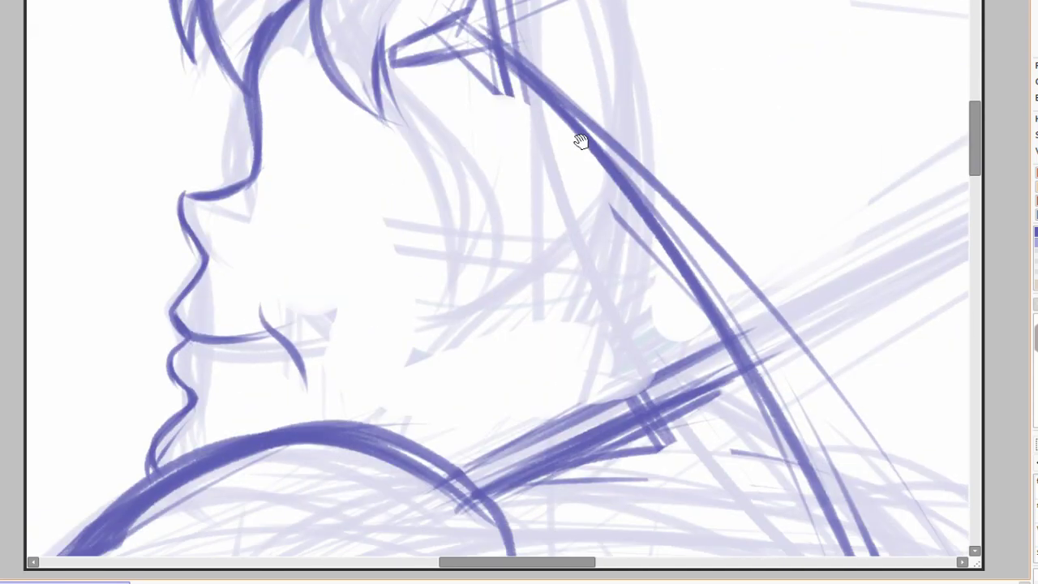
Trace the side lock beside the cheek and the hairline and neck strokes running from under the umbrella's edge to the shoulder.
{"action": "left_click_drag", "start_coordinate": [463, 347], "coordinate": [429, 204]}
{"action": "mouse_move", "coordinate": [628, 204]}
{"action": "left_mouse_down"}
{"action": "mouse_move", "coordinate": [405, 332]}
{"action": "mouse_move", "coordinate": [704, 220]}
{"action": "mouse_move", "coordinate": [667, 173]}
{"action": "mouse_move", "coordinate": [633, 227]}
{"action": "left_mouse_up"}
{"action": "left_click_drag", "start_coordinate": [575, 308], "coordinate": [621, 232]}
{"action": "mouse_move", "coordinate": [527, 349]}
{"action": "left_mouse_down"}
{"action": "mouse_move", "coordinate": [691, 153]}
{"action": "mouse_move", "coordinate": [655, 184]}
{"action": "mouse_move", "coordinate": [712, 133]}
{"action": "left_mouse_up"}
{"action": "scroll", "coordinate": [704, 236], "scroll_direction": "down", "scroll_amount": 3}
{"action": "scroll", "coordinate": [704, 236], "scroll_direction": "up", "scroll_amount": 2}
{"action": "scroll", "coordinate": [704, 236], "scroll_direction": "up", "scroll_amount": 4}
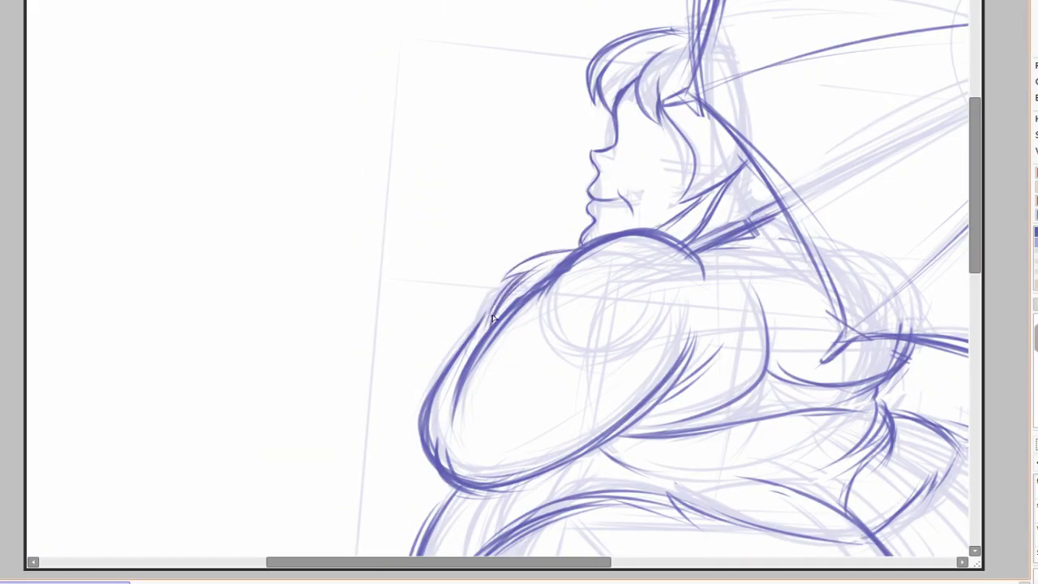
Draw the long pointed ear behind the neck and the bumpy finger outline along the outer edge of the arm.
{"action": "scroll", "coordinate": [424, 373], "scroll_direction": "right", "scroll_amount": 3}
{"action": "scroll", "coordinate": [602, 300], "scroll_direction": "up", "scroll_amount": 3}
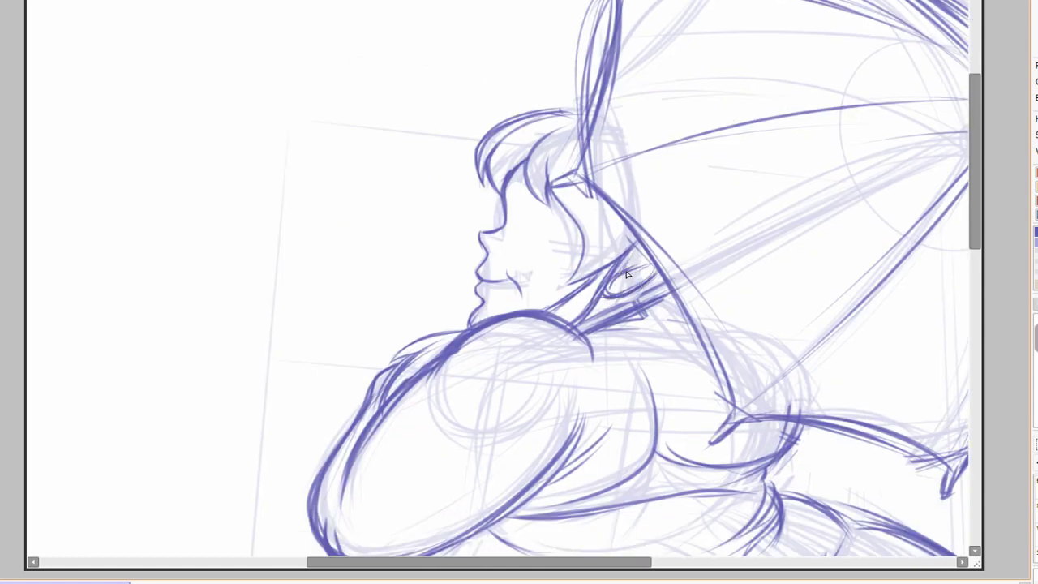
{"action": "scroll", "coordinate": [662, 258], "scroll_direction": "left", "scroll_amount": 2}
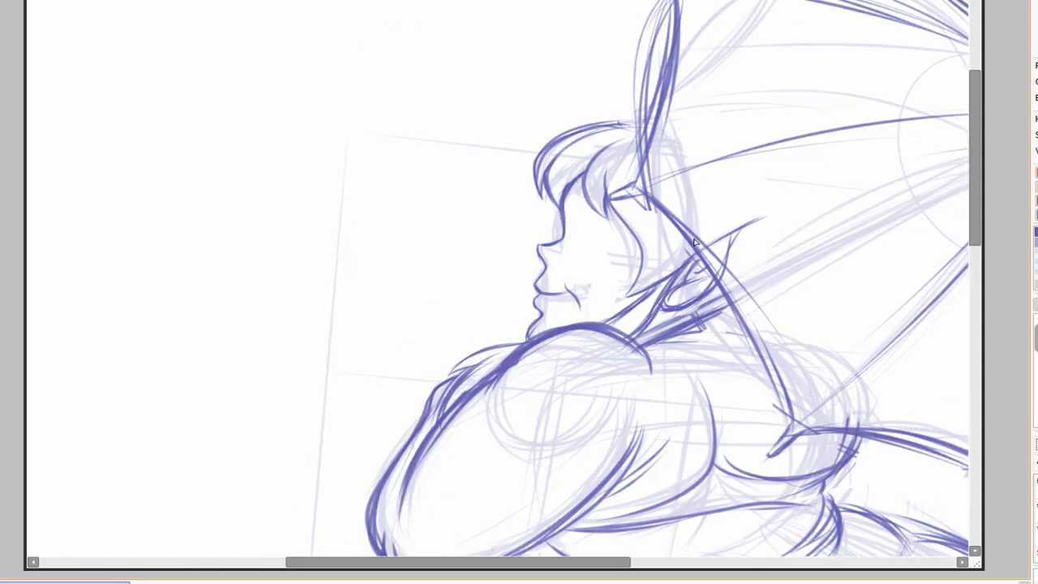
{"action": "scroll", "coordinate": [695, 361], "scroll_direction": "right", "scroll_amount": 3}
Reinforce the curved fold beside the arm and the underside of the chest with extra strokes.
{"action": "scroll", "coordinate": [881, 486], "scroll_direction": "down", "scroll_amount": 3}
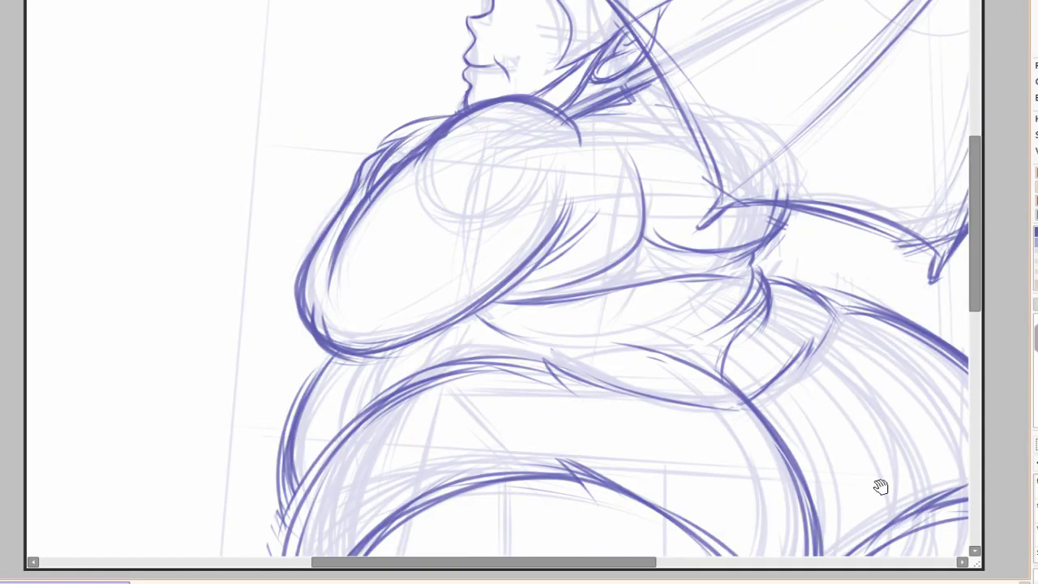
{"action": "scroll", "coordinate": [466, 182], "scroll_direction": "right", "scroll_amount": 3}
{"action": "scroll", "coordinate": [477, 146], "scroll_direction": "down", "scroll_amount": 1}
{"action": "scroll", "coordinate": [478, 146], "scroll_direction": "left", "scroll_amount": 2}
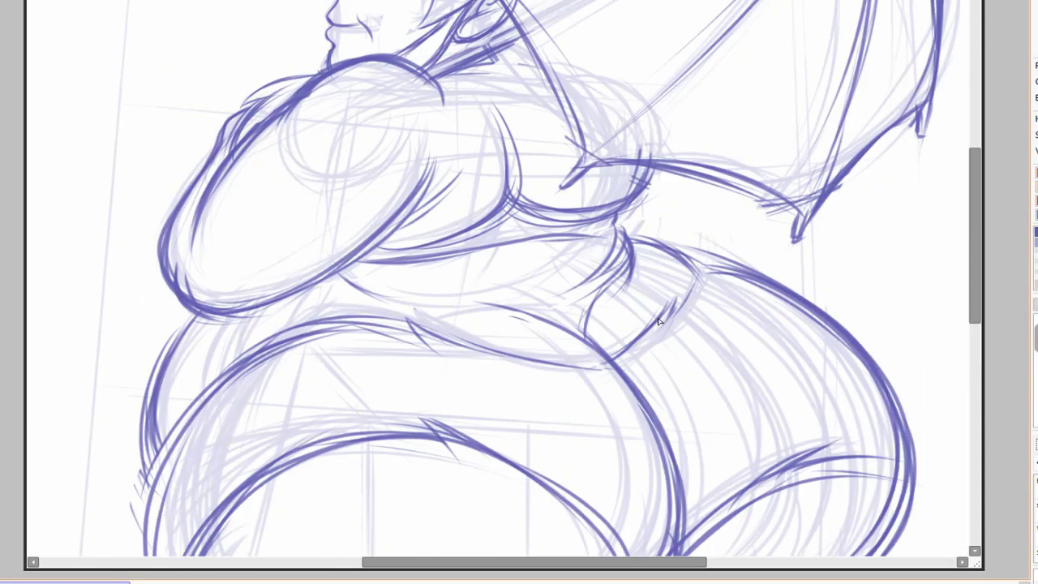
{"action": "scroll", "coordinate": [476, 98], "scroll_direction": "up", "scroll_amount": 3}
{"action": "scroll", "coordinate": [476, 98], "scroll_direction": "down", "scroll_amount": 2}
{"action": "scroll", "coordinate": [476, 97], "scroll_direction": "left", "scroll_amount": 2}
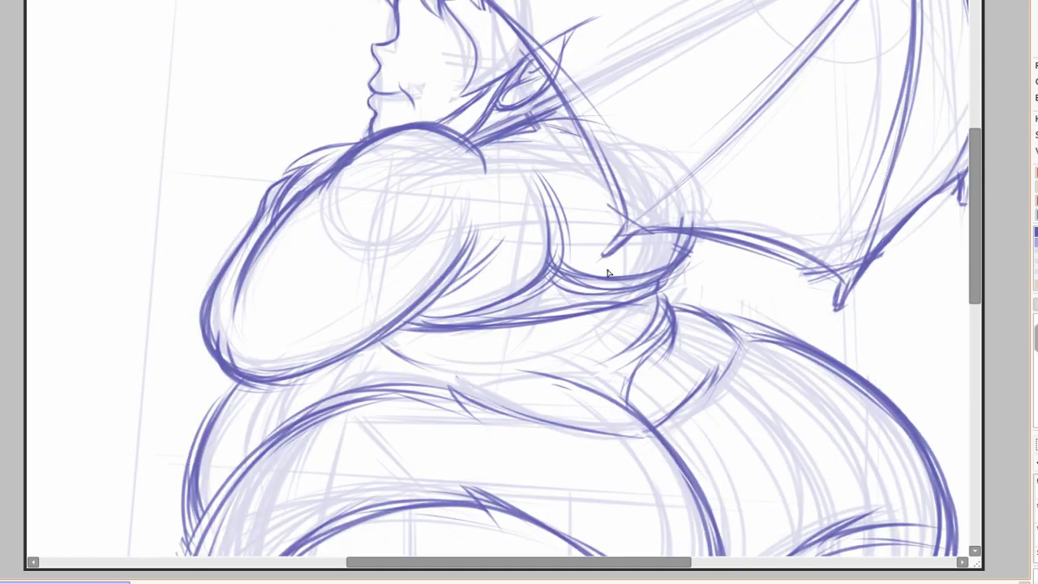
Thicken the lower contours of the two large rounded lower-body forms with broad, heavy strokes.
{"action": "scroll", "coordinate": [476, 97], "scroll_direction": "down", "scroll_amount": 3}
{"action": "scroll", "coordinate": [653, 232], "scroll_direction": "down", "scroll_amount": 5}
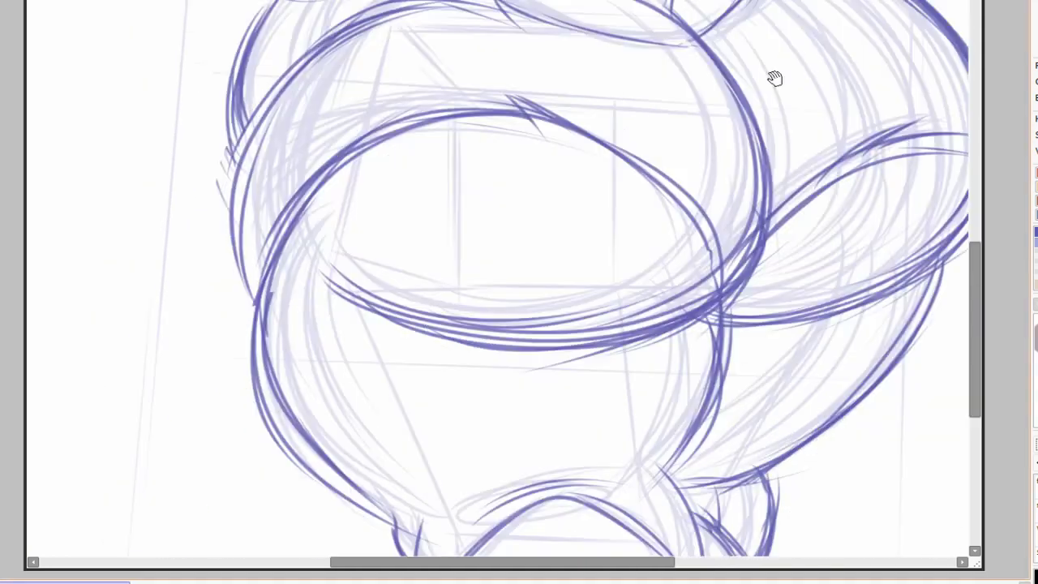
{"action": "left_click_drag", "start_coordinate": [407, 376], "coordinate": [466, 316]}
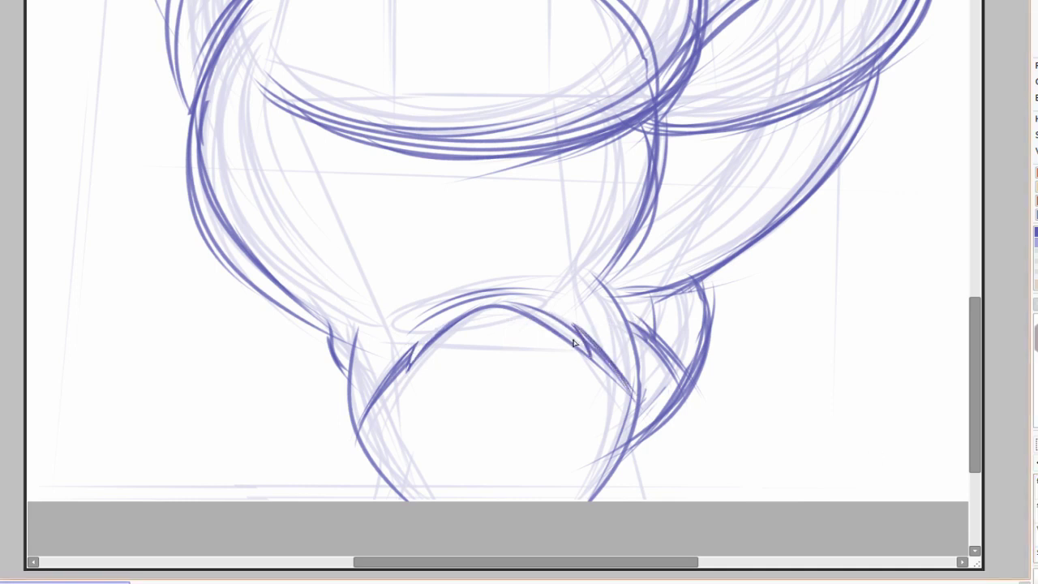
{"action": "scroll", "coordinate": [405, 380], "scroll_direction": "down", "scroll_amount": 1}
{"action": "scroll", "coordinate": [732, 359], "scroll_direction": "up", "scroll_amount": 4}
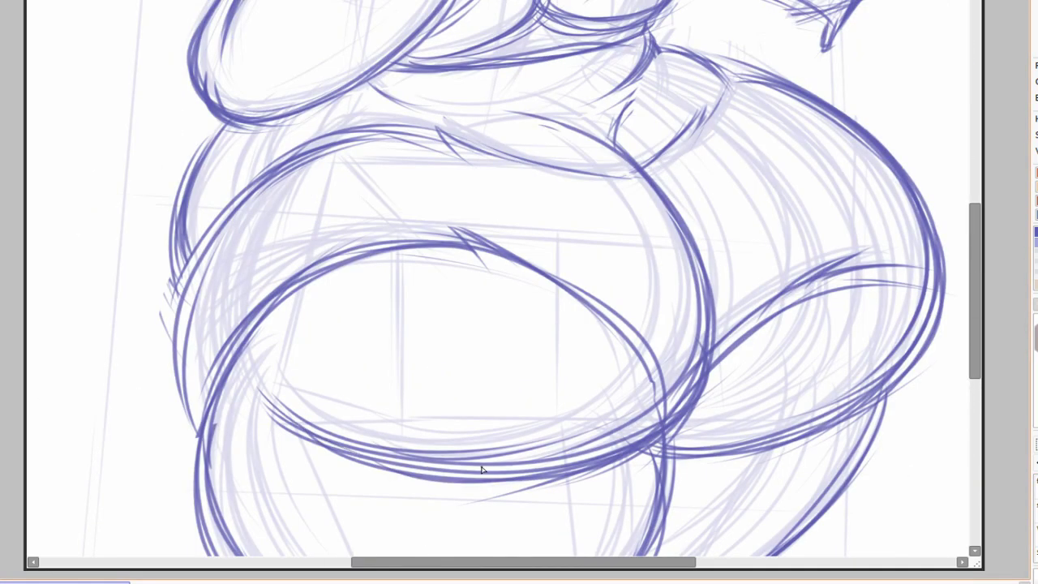
{"action": "left_click_drag", "start_coordinate": [482, 469], "coordinate": [449, 408]}
{"action": "left_click_drag", "start_coordinate": [221, 344], "coordinate": [629, 397]}
{"action": "mouse_move", "coordinate": [649, 400]}
{"action": "left_mouse_down"}
{"action": "mouse_move", "coordinate": [595, 398]}
{"action": "mouse_move", "coordinate": [867, 154]}
{"action": "left_mouse_up"}
{"action": "mouse_move", "coordinate": [706, 16]}
{"action": "left_mouse_down"}
{"action": "mouse_move", "coordinate": [843, 243]}
{"action": "mouse_move", "coordinate": [600, 401]}
{"action": "left_mouse_up"}
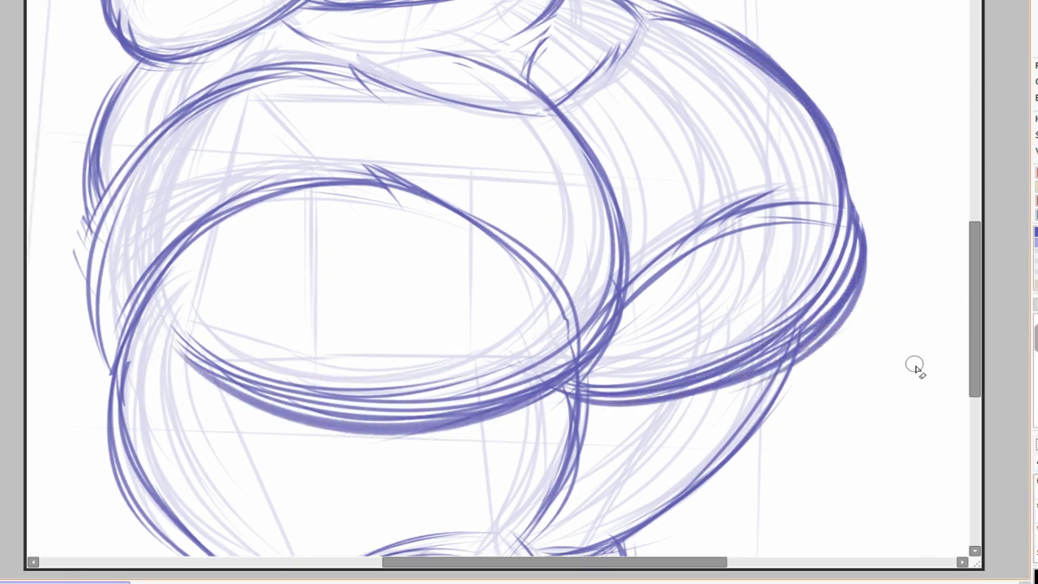
{"action": "scroll", "coordinate": [722, 430], "scroll_direction": "down", "scroll_amount": 3}
{"action": "scroll", "coordinate": [704, 372], "scroll_direction": "down", "scroll_amount": 2}
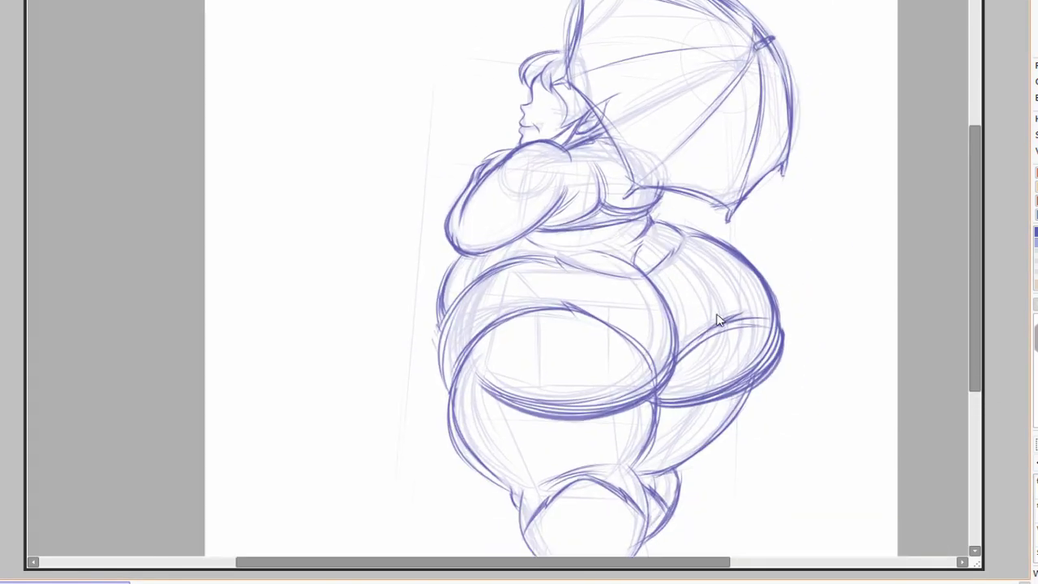
Thicken the outer left contour of the hip and draw the inner edge of the upper arm.
{"action": "scroll", "coordinate": [420, 338], "scroll_direction": "up", "scroll_amount": 2}
{"action": "left_click_drag", "start_coordinate": [428, 325], "coordinate": [415, 428]}
{"action": "left_click_drag", "start_coordinate": [417, 335], "coordinate": [453, 263]}
{"action": "scroll", "coordinate": [487, 276], "scroll_direction": "up", "scroll_amount": 2}
{"action": "mouse_move", "coordinate": [401, 406]}
{"action": "left_mouse_down"}
{"action": "mouse_move", "coordinate": [416, 310]}
{"action": "mouse_move", "coordinate": [479, 256]}
{"action": "left_mouse_up"}
{"action": "scroll", "coordinate": [454, 292], "scroll_direction": "up", "scroll_amount": 3}
{"action": "scroll", "coordinate": [699, 363], "scroll_direction": "up", "scroll_amount": 2}
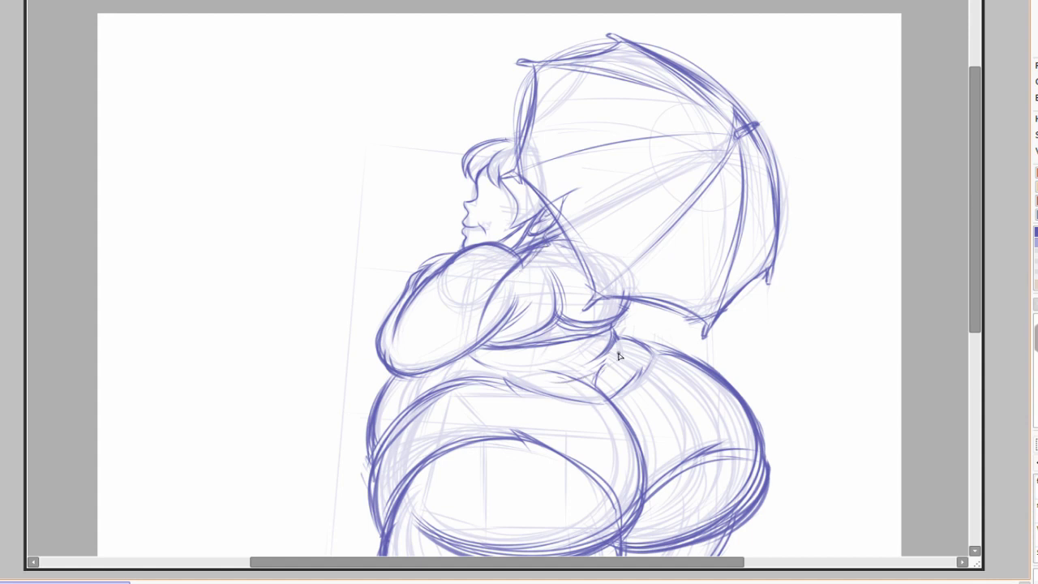
Redraw the chest as a larger round form with loose curved strokes from the shoulder to below the umbrella's lower edge.
{"action": "left_click_drag", "start_coordinate": [559, 249], "coordinate": [532, 331]}
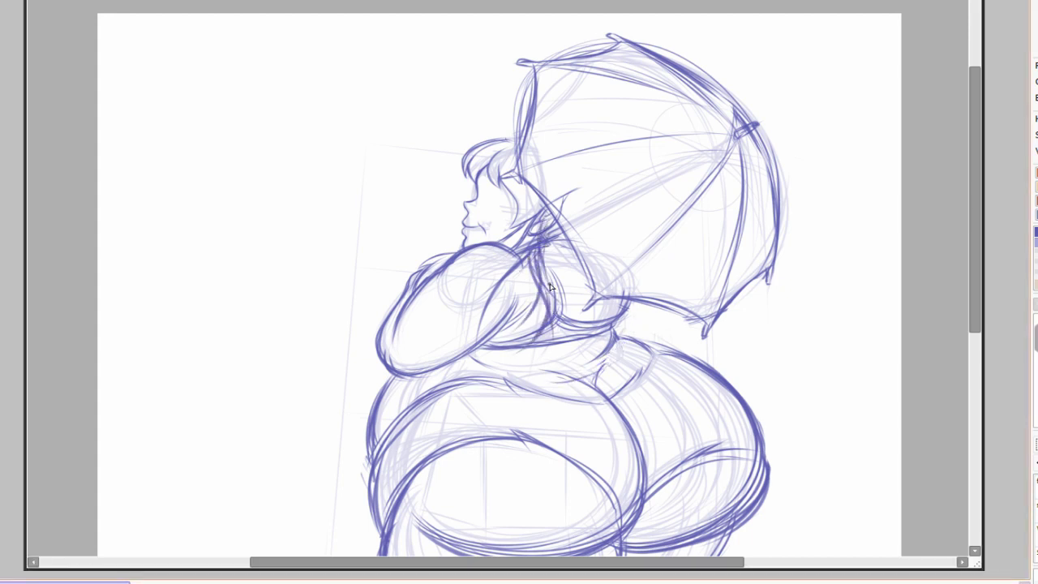
{"action": "mouse_move", "coordinate": [602, 336]}
{"action": "left_mouse_down"}
{"action": "mouse_move", "coordinate": [541, 378]}
{"action": "mouse_move", "coordinate": [640, 330]}
{"action": "left_mouse_up"}
{"action": "left_click_drag", "start_coordinate": [699, 341], "coordinate": [696, 272]}
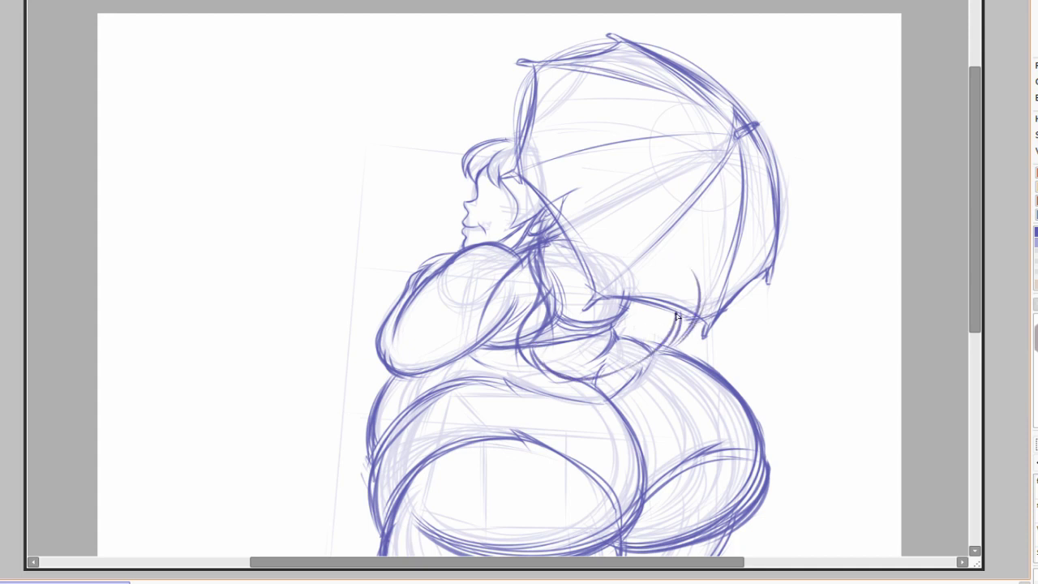
{"action": "left_click_drag", "start_coordinate": [675, 315], "coordinate": [624, 381]}
{"action": "left_click_drag", "start_coordinate": [647, 326], "coordinate": [592, 381]}
{"action": "scroll", "coordinate": [623, 297], "scroll_direction": "up", "scroll_amount": 1}
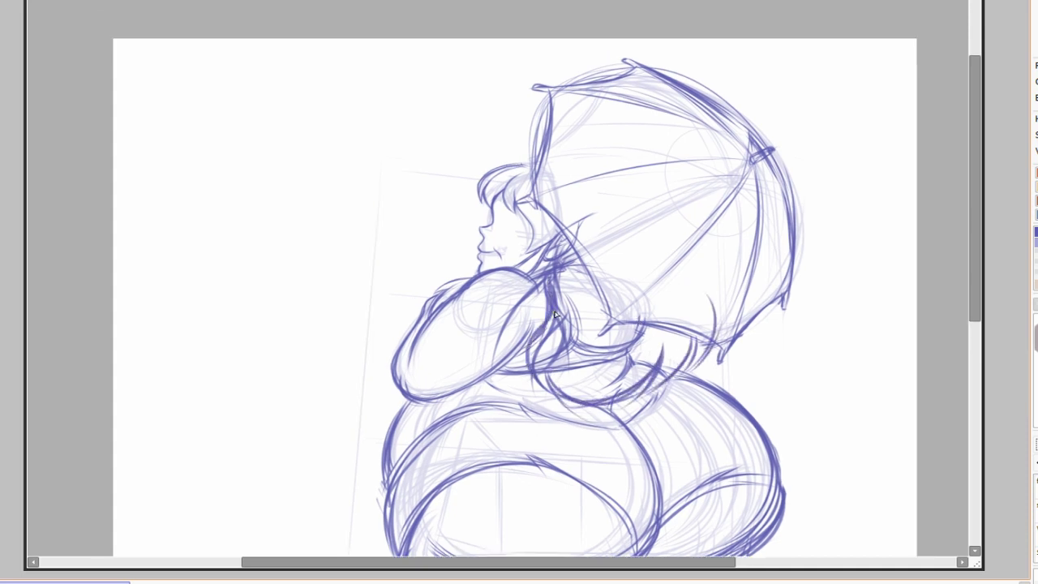
Clear the old lines inside the enlarged chest and thicken its rounded contour from the shoulder down.
{"action": "scroll", "coordinate": [555, 314], "scroll_direction": "down", "scroll_amount": 4}
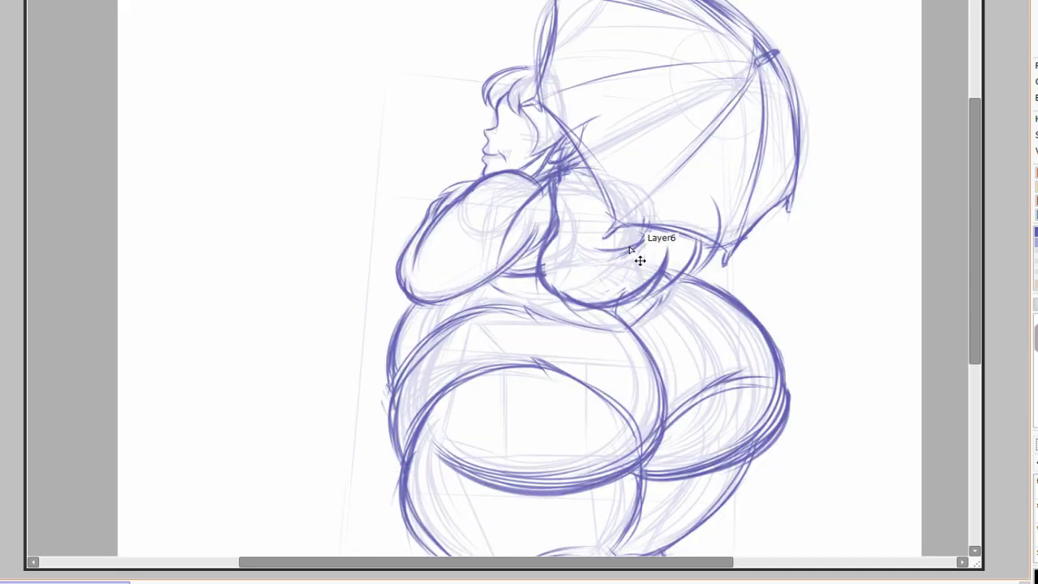
{"action": "scroll", "coordinate": [631, 250], "scroll_direction": "up", "scroll_amount": 4}
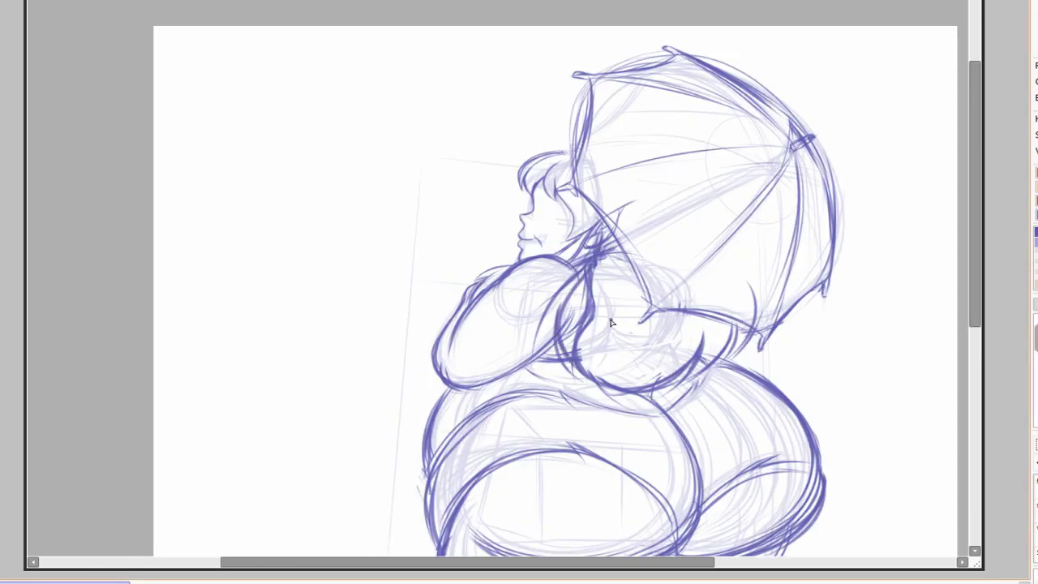
{"action": "scroll", "coordinate": [612, 253], "scroll_direction": "down", "scroll_amount": 3}
{"action": "scroll", "coordinate": [616, 260], "scroll_direction": "right", "scroll_amount": 3}
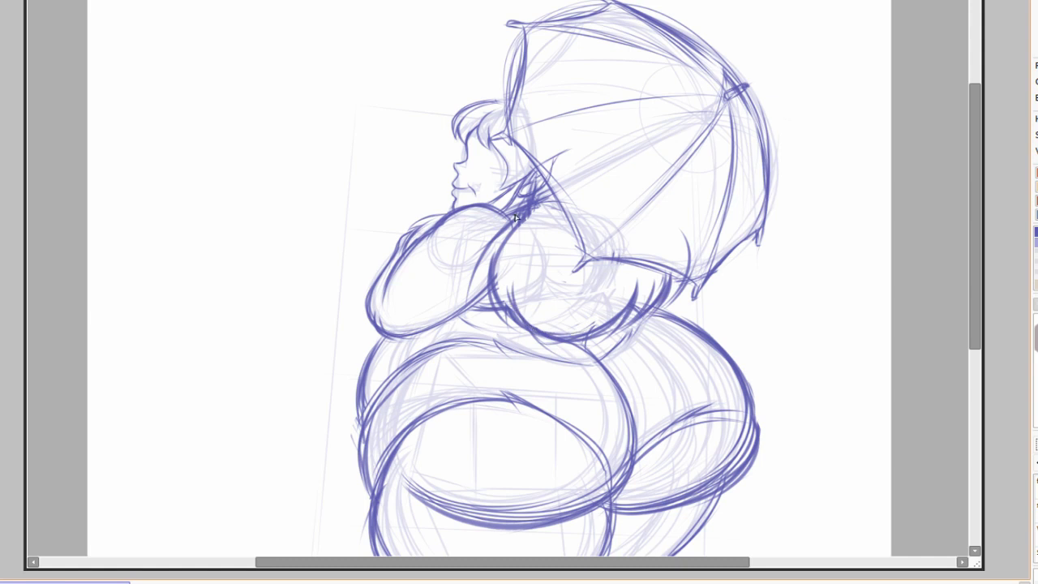
{"action": "left_click_drag", "start_coordinate": [515, 217], "coordinate": [493, 306]}
{"action": "scroll", "coordinate": [637, 308], "scroll_direction": "right", "scroll_amount": 2}
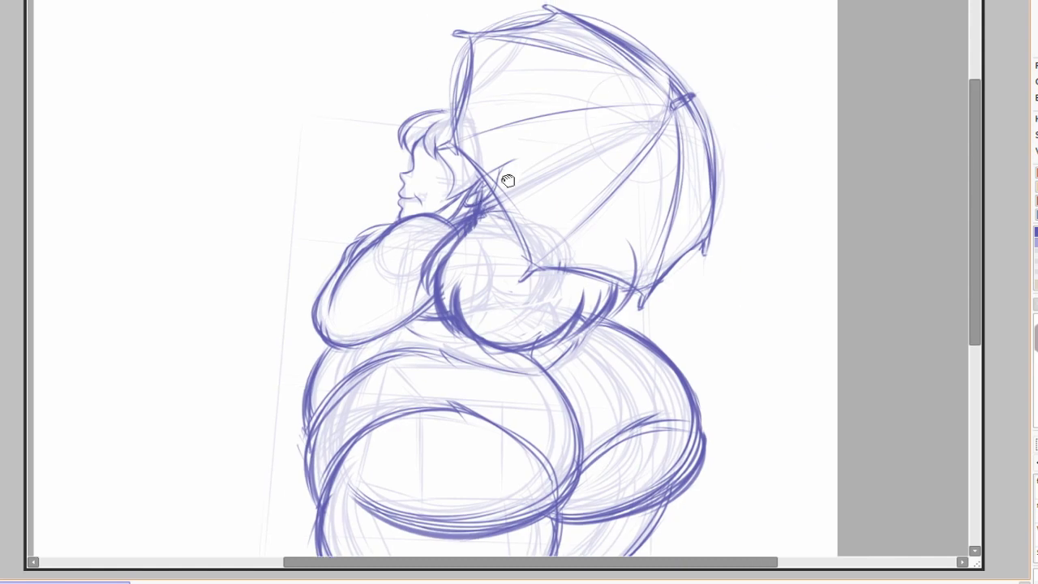
Thicken the curved side lock and the hair strokes next to it at the temple.
{"action": "scroll", "coordinate": [436, 235], "scroll_direction": "up", "scroll_amount": 2}
{"action": "scroll", "coordinate": [424, 170], "scroll_direction": "up", "scroll_amount": 3}
{"action": "scroll", "coordinate": [475, 189], "scroll_direction": "up", "scroll_amount": 1}
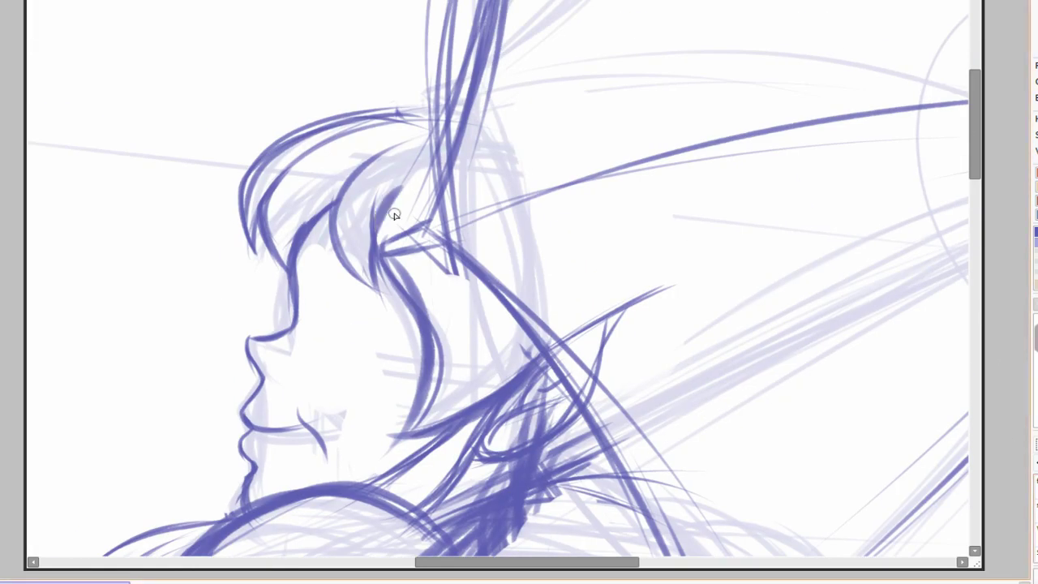
{"action": "scroll", "coordinate": [979, 398], "scroll_direction": "up", "scroll_amount": 3}
{"action": "scroll", "coordinate": [979, 398], "scroll_direction": "down", "scroll_amount": 5}
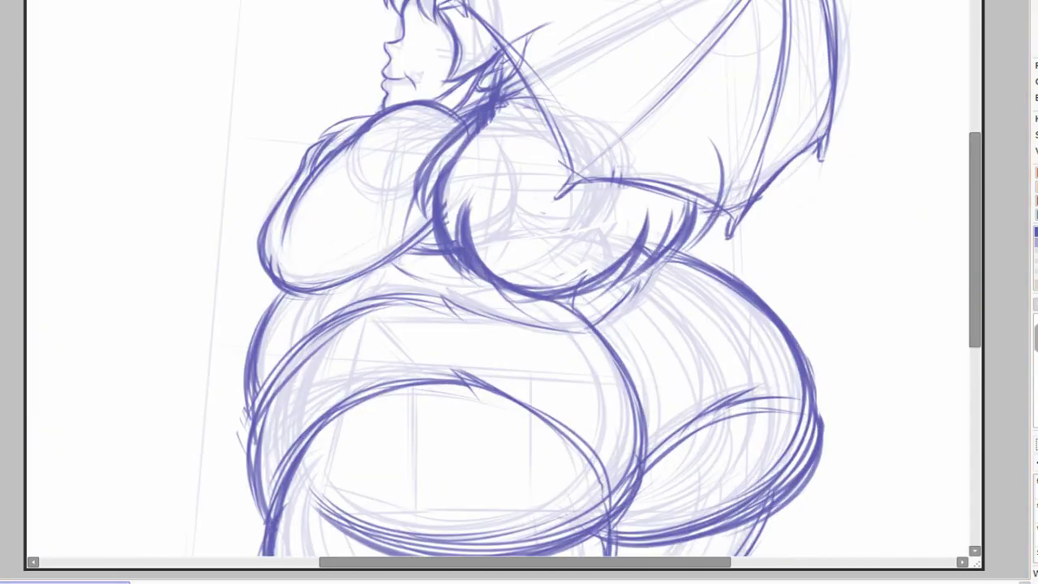
Add curved contour arcs across the umbrella's panels and sketch the handle's end sticking out past the hand.
{"action": "scroll", "coordinate": [846, 309], "scroll_direction": "up", "scroll_amount": 2}
{"action": "scroll", "coordinate": [622, 195], "scroll_direction": "down", "scroll_amount": 2}
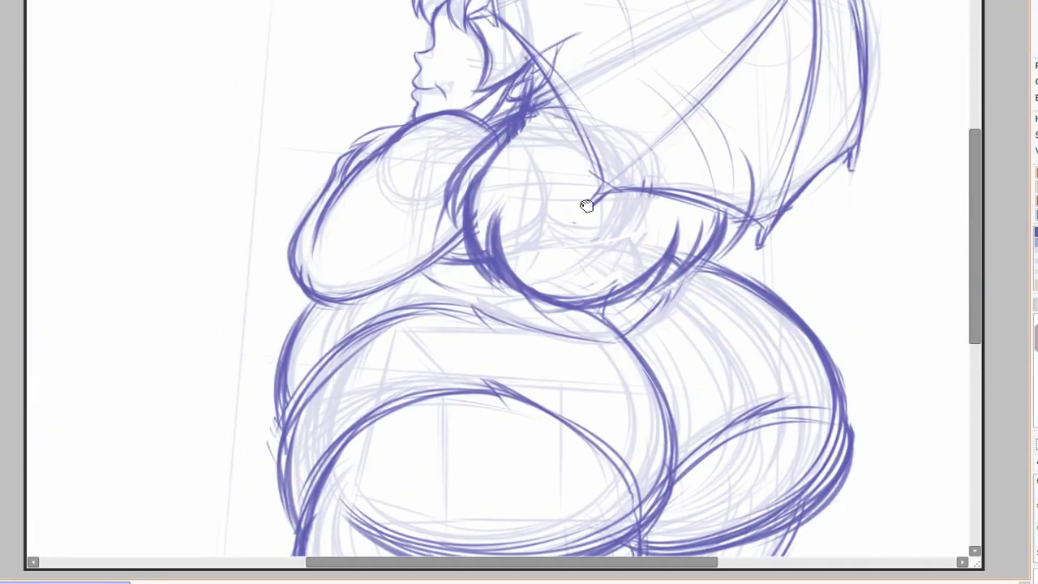
{"action": "scroll", "coordinate": [587, 247], "scroll_direction": "up", "scroll_amount": 2}
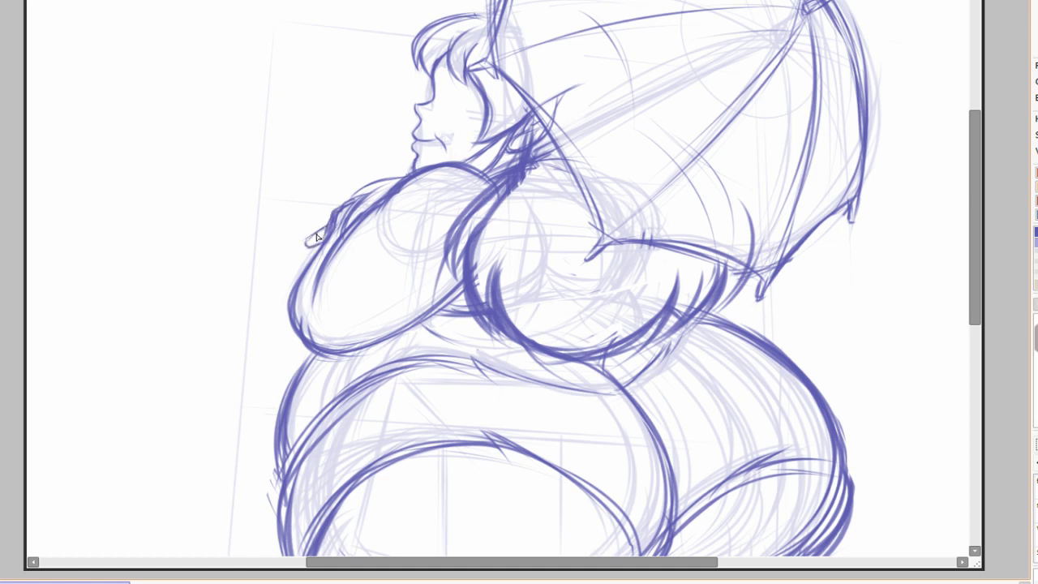
{"action": "scroll", "coordinate": [725, 425], "scroll_direction": "right", "scroll_amount": 1}
{"action": "scroll", "coordinate": [725, 424], "scroll_direction": "up", "scroll_amount": 2}
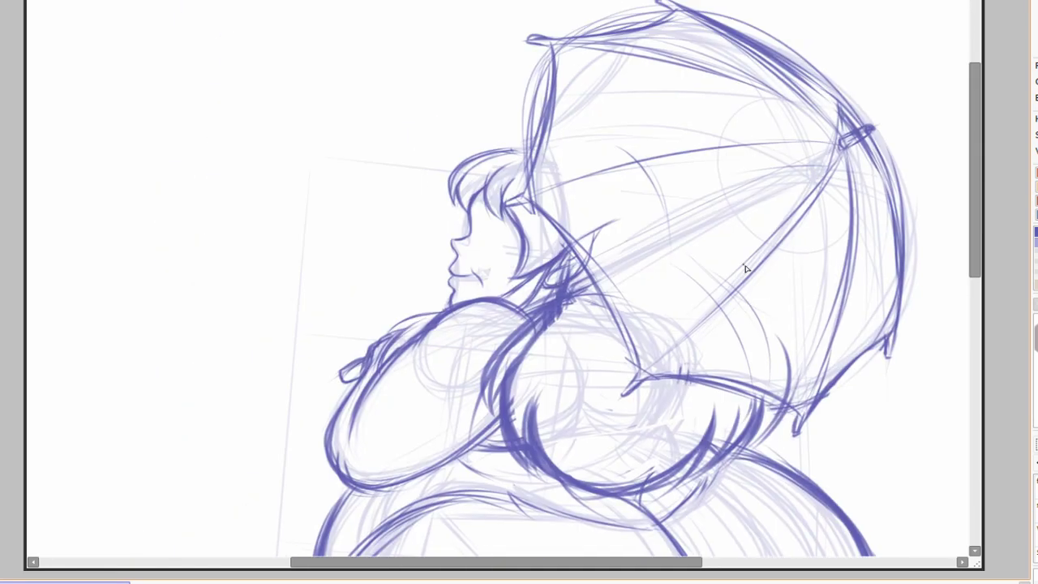
Select the face profile and nudge it slightly with a free transform.
{"action": "scroll", "coordinate": [912, 383], "scroll_direction": "up", "scroll_amount": 2}
{"action": "left_click_drag", "start_coordinate": [404, 373], "coordinate": [471, 213]}
{"action": "key", "text": "ctrl+t"}
{"action": "left_click_drag", "start_coordinate": [446, 395], "coordinate": [444, 399]}
{"action": "key", "text": "Return"}
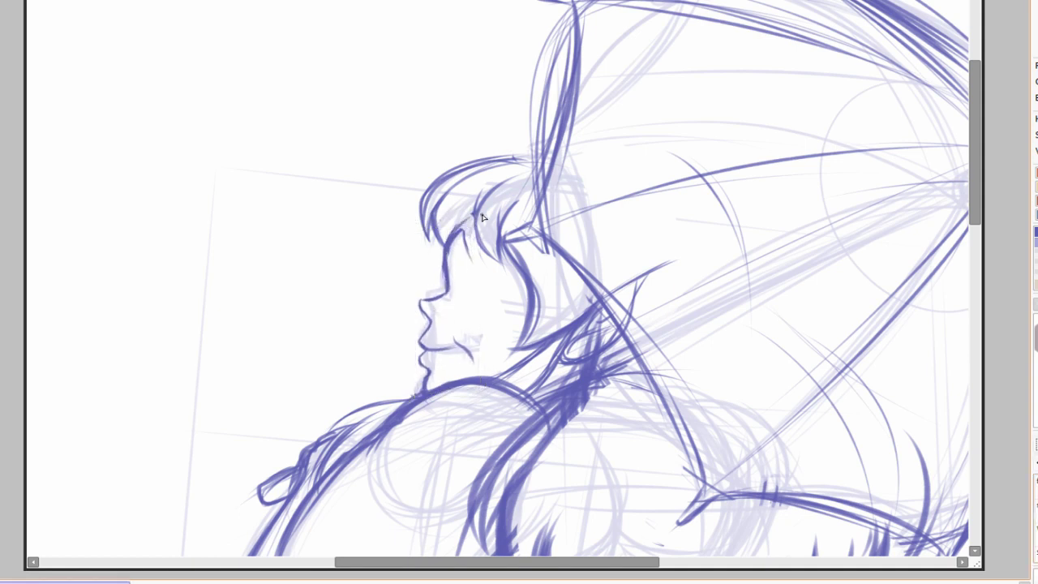
Change the canvas from a maximized view to a floating window around the head and shoulders.
{"action": "scroll", "coordinate": [684, 271], "scroll_direction": "down", "scroll_amount": 2}
{"action": "scroll", "coordinate": [683, 271], "scroll_direction": "right", "scroll_amount": 2}
{"action": "scroll", "coordinate": [407, 425], "scroll_direction": "left", "scroll_amount": 1}
{"action": "scroll", "coordinate": [407, 424], "scroll_direction": "down", "scroll_amount": 1}
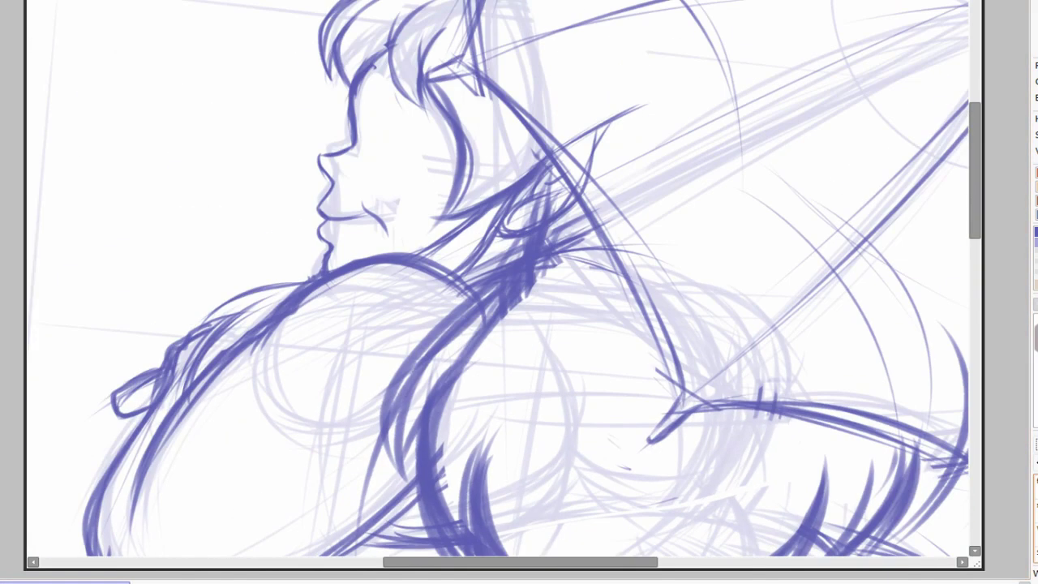
{"action": "left_click", "coordinate": [938, 23]}
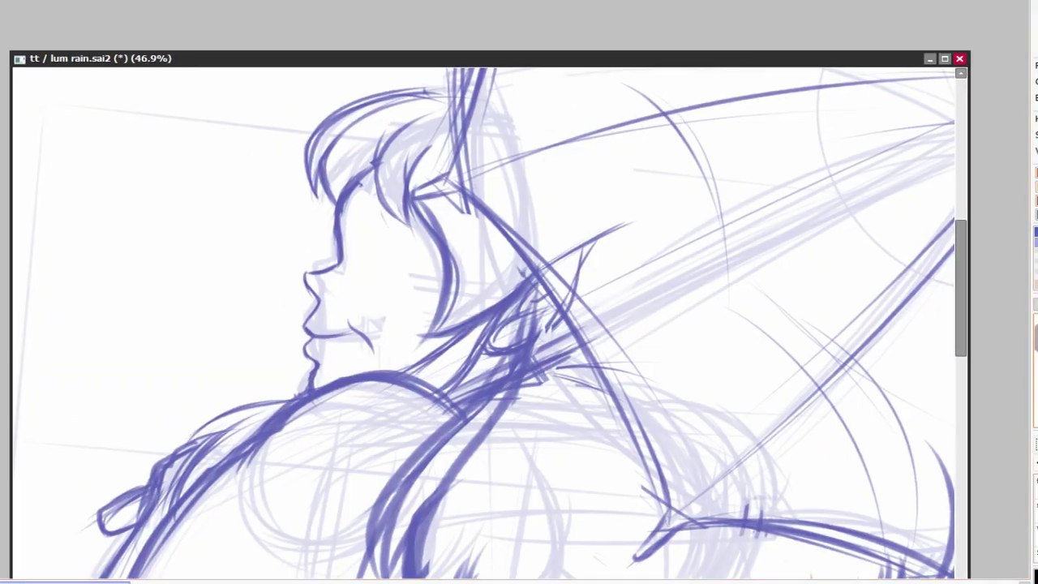
Draw the open eye below the bangs with an arched brow, lower lid, oval iris and thick upper lashes.
{"action": "scroll", "coordinate": [738, 320], "scroll_direction": "up", "scroll_amount": 2}
{"action": "scroll", "coordinate": [737, 320], "scroll_direction": "down", "scroll_amount": 2}
{"action": "left_click_drag", "start_coordinate": [291, 223], "coordinate": [248, 265]}
{"action": "left_click_drag", "start_coordinate": [244, 337], "coordinate": [312, 333]}
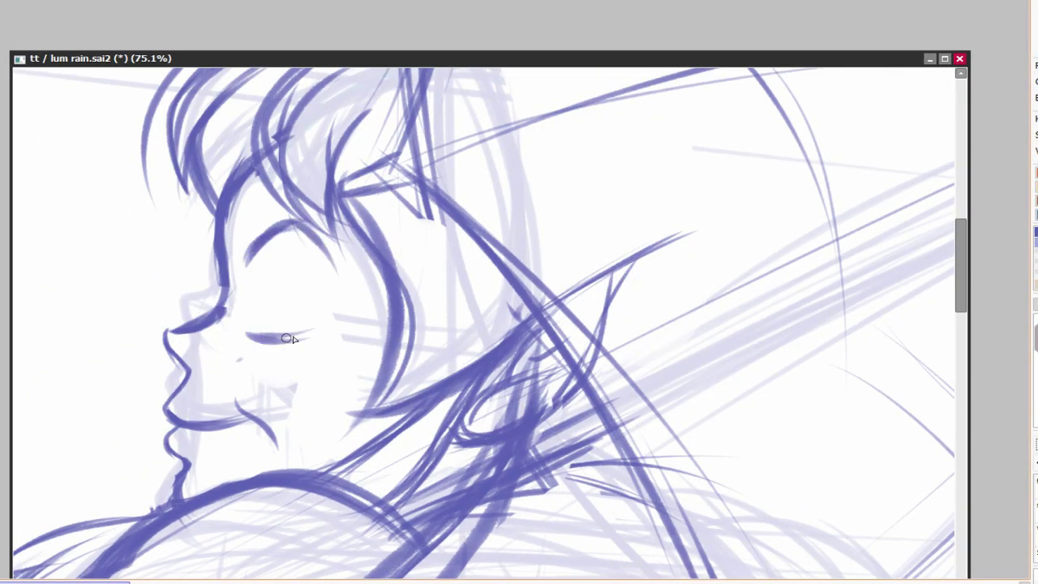
{"action": "left_click_drag", "start_coordinate": [240, 357], "coordinate": [324, 340]}
{"action": "mouse_move", "coordinate": [295, 268]}
{"action": "left_mouse_down"}
{"action": "mouse_move", "coordinate": [332, 280]}
{"action": "mouse_move", "coordinate": [335, 235]}
{"action": "left_mouse_up"}
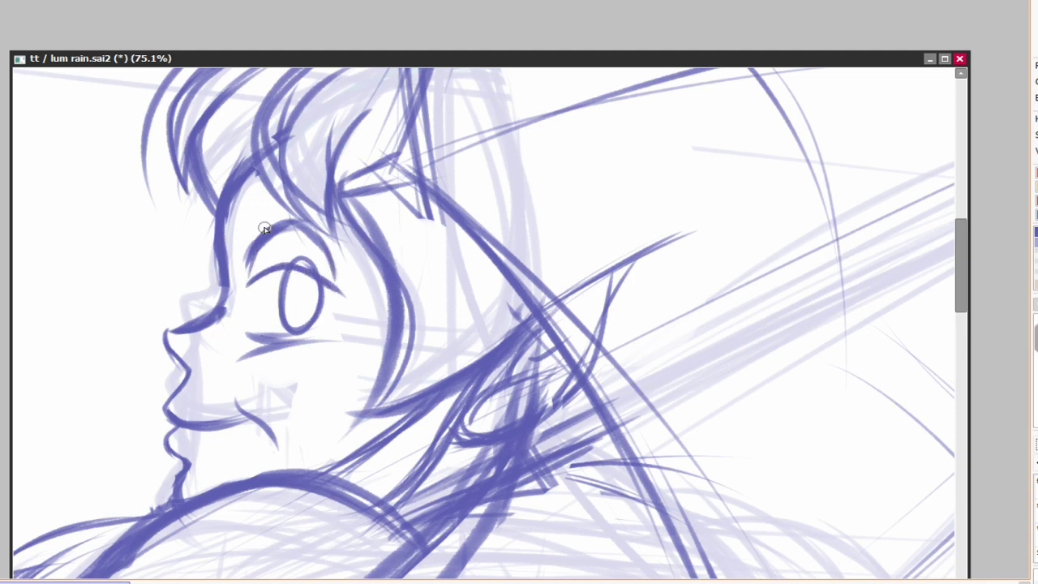
{"action": "mouse_move", "coordinate": [241, 287]}
{"action": "left_mouse_down"}
{"action": "mouse_move", "coordinate": [279, 259]}
{"action": "mouse_move", "coordinate": [341, 285]}
{"action": "left_mouse_up"}
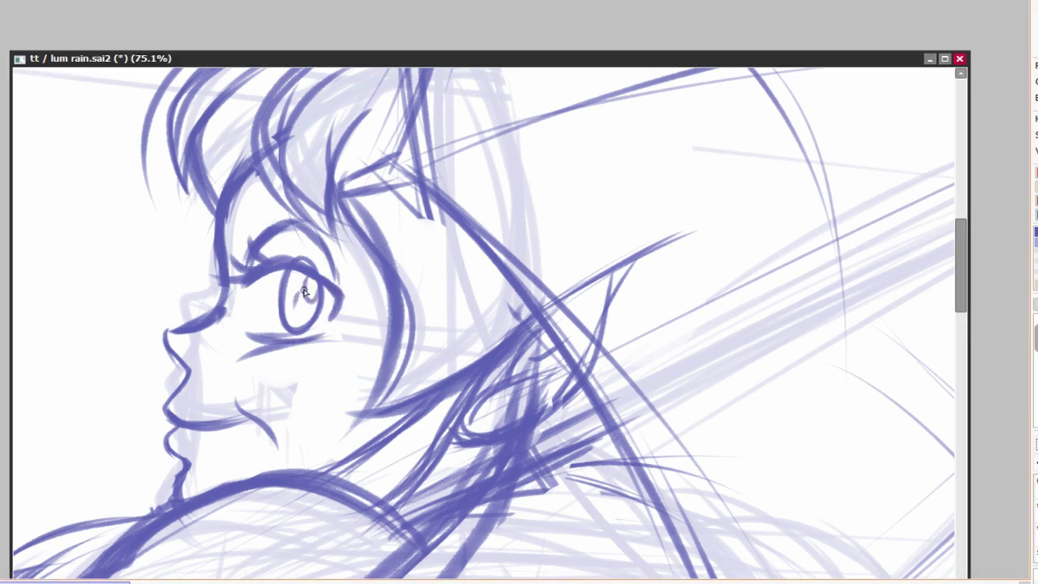
Hatch the shaded left side of the large central lower-body form and start a long curved line across its upper part.
{"action": "scroll", "coordinate": [808, 436], "scroll_direction": "down", "scroll_amount": 5}
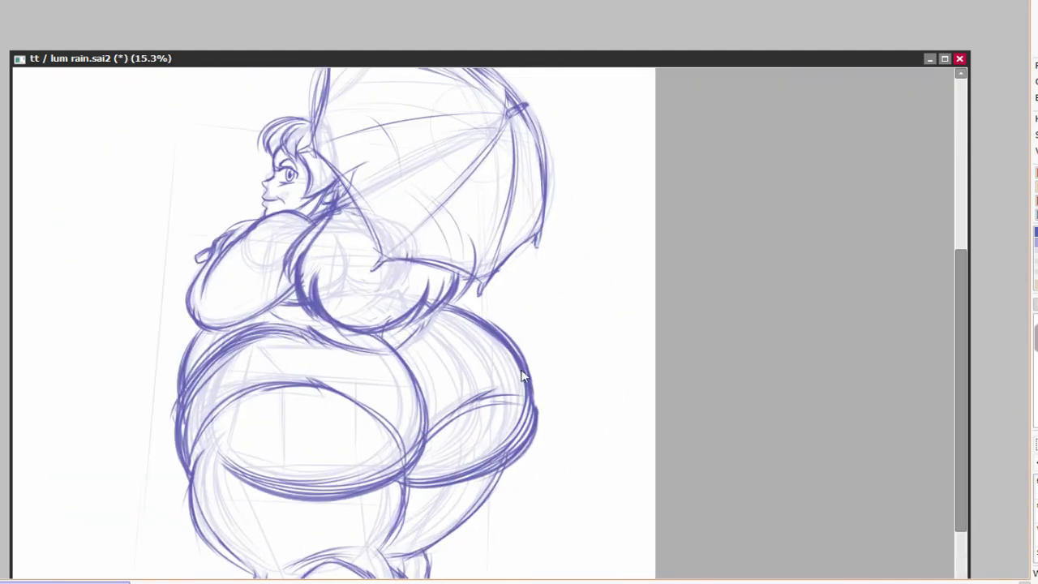
{"action": "scroll", "coordinate": [262, 361], "scroll_direction": "up", "scroll_amount": 2}
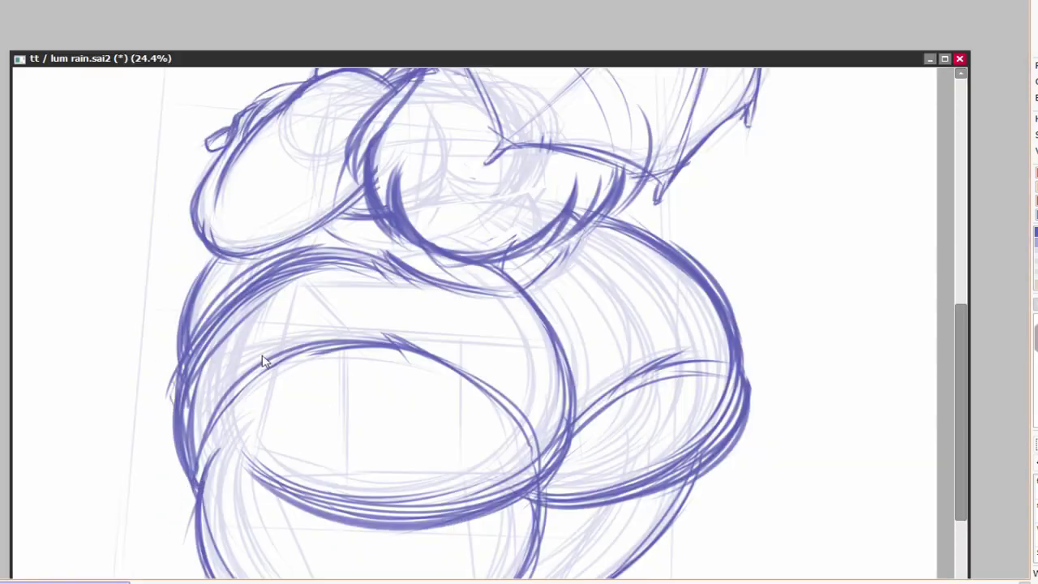
{"action": "mouse_move", "coordinate": [187, 435]}
{"action": "left_mouse_down"}
{"action": "mouse_move", "coordinate": [270, 342]}
{"action": "mouse_move", "coordinate": [284, 343]}
{"action": "left_mouse_up"}
{"action": "left_click_drag", "start_coordinate": [190, 381], "coordinate": [315, 294]}
{"action": "left_click_drag", "start_coordinate": [188, 451], "coordinate": [242, 369]}
{"action": "left_click_drag", "start_coordinate": [308, 301], "coordinate": [495, 332]}
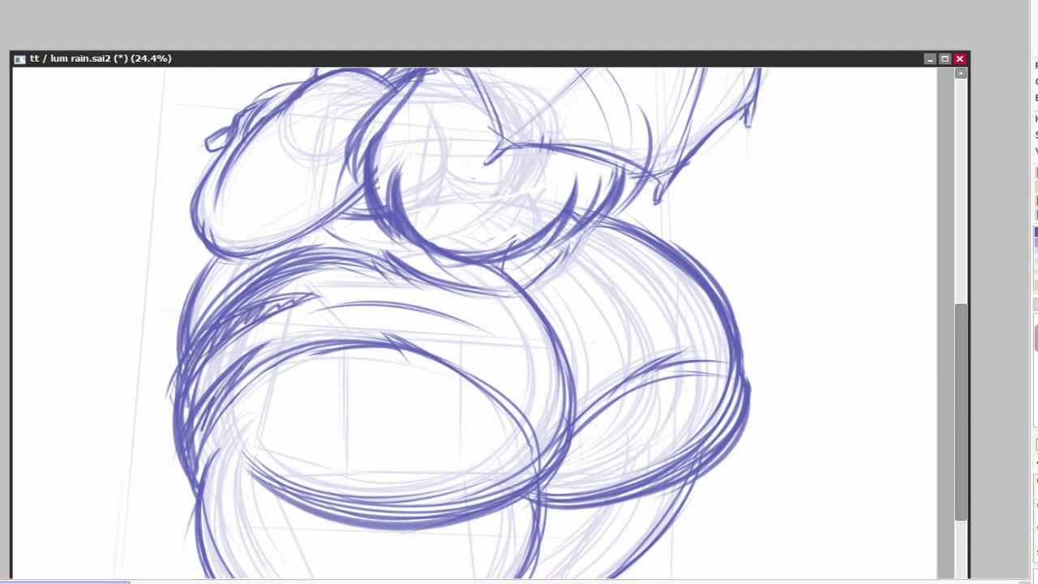
Build up the curved highlight bands across the top of the large central form with long strokes and zigzag edges.
{"action": "left_click", "coordinate": [324, 308]}
{"action": "left_click_drag", "start_coordinate": [323, 309], "coordinate": [510, 344]}
{"action": "left_click_drag", "start_coordinate": [381, 316], "coordinate": [550, 376]}
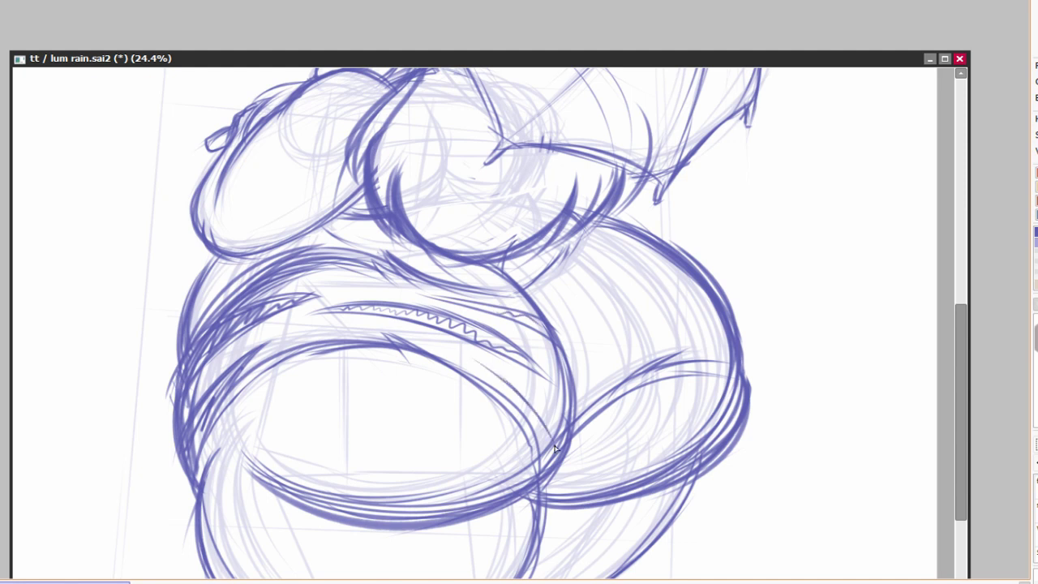
{"action": "scroll", "coordinate": [497, 314], "scroll_direction": "right", "scroll_amount": 2}
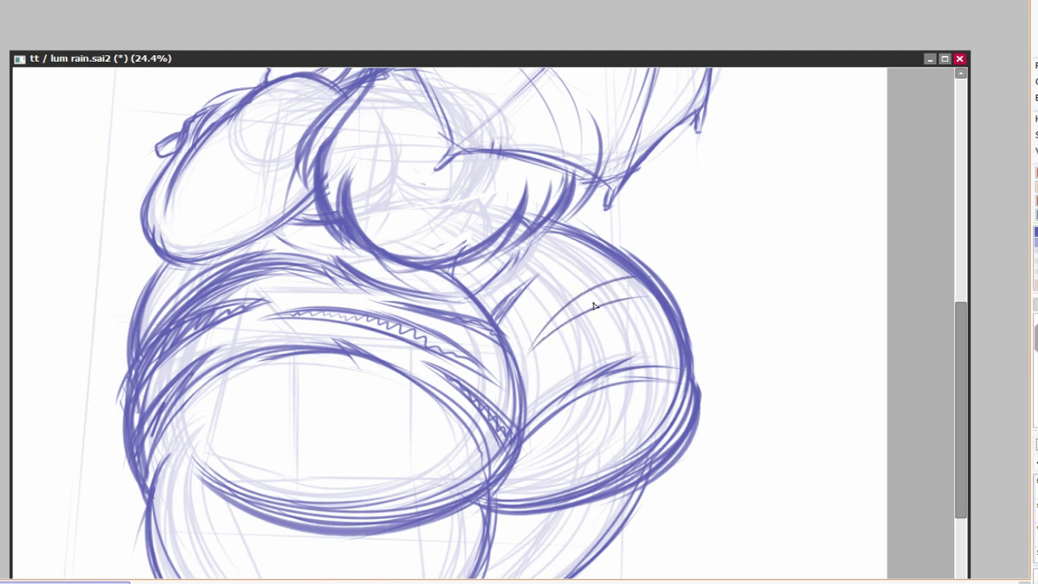
Add tapered curved bands with zigzag hatching across the upper part of the large rounded form behind the central one.
{"action": "scroll", "coordinate": [566, 311], "scroll_direction": "down", "scroll_amount": 2}
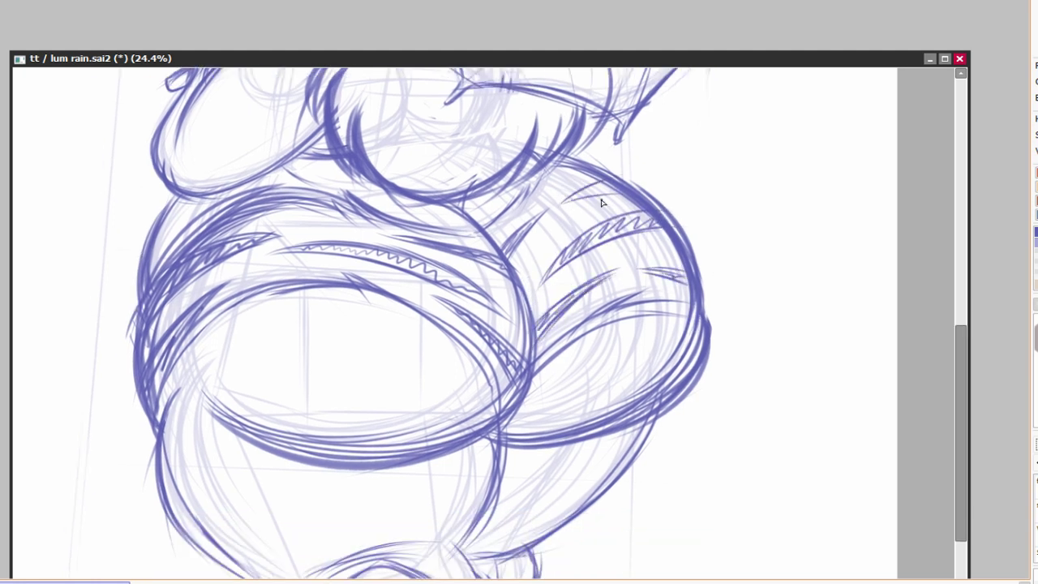
{"action": "left_click_drag", "start_coordinate": [631, 274], "coordinate": [572, 299]}
{"action": "left_click_drag", "start_coordinate": [340, 288], "coordinate": [468, 375]}
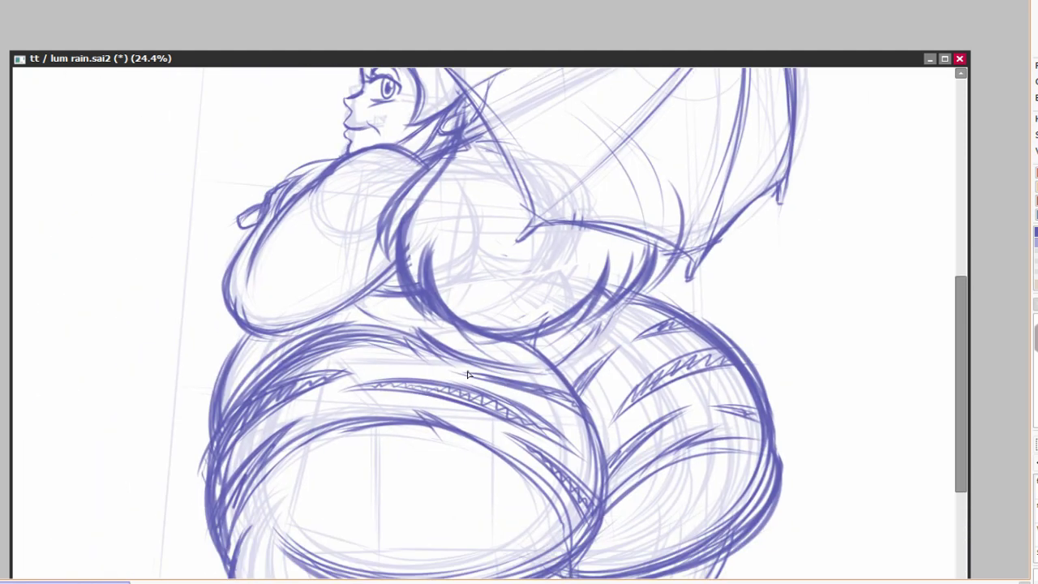
Draw curved stripe bands across the lower leg forms near the canvas's lower edge and fill them with zigzag hatching.
{"action": "scroll", "coordinate": [233, 382], "scroll_direction": "up", "scroll_amount": 4}
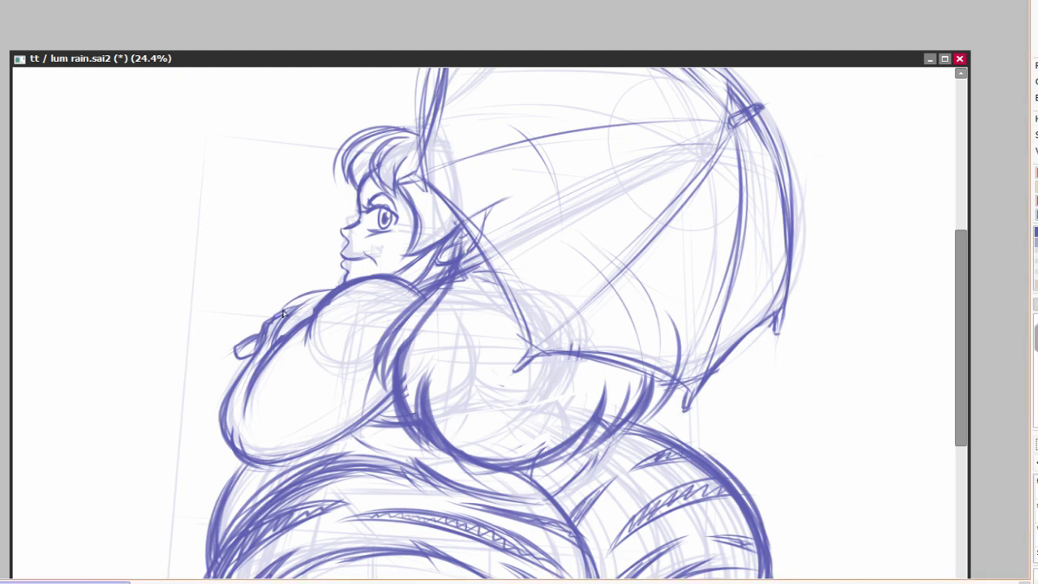
{"action": "scroll", "coordinate": [278, 323], "scroll_direction": "down", "scroll_amount": 8}
{"action": "key", "text": "minus"}
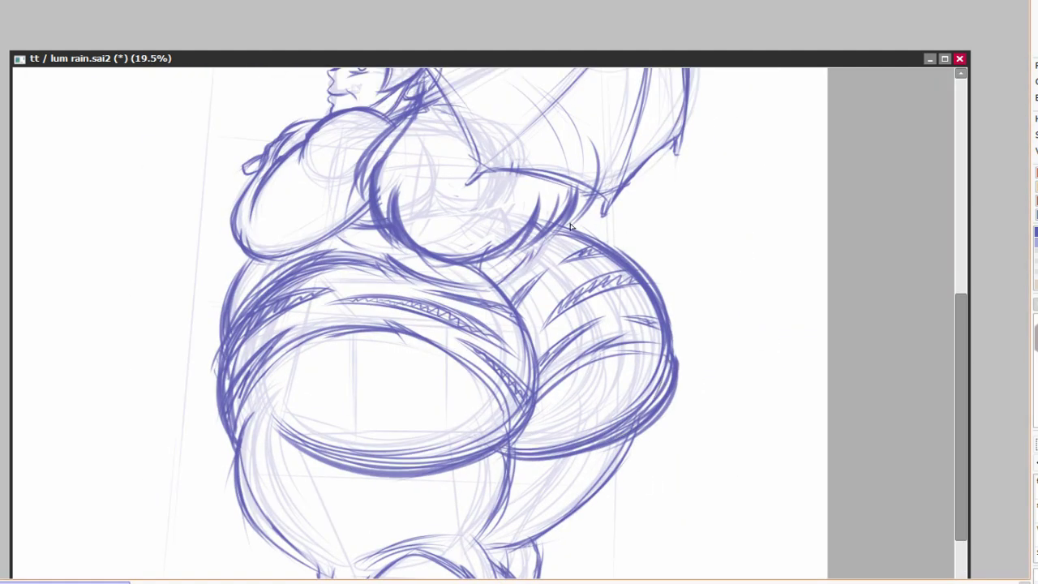
{"action": "scroll", "coordinate": [551, 223], "scroll_direction": "down", "scroll_amount": 5}
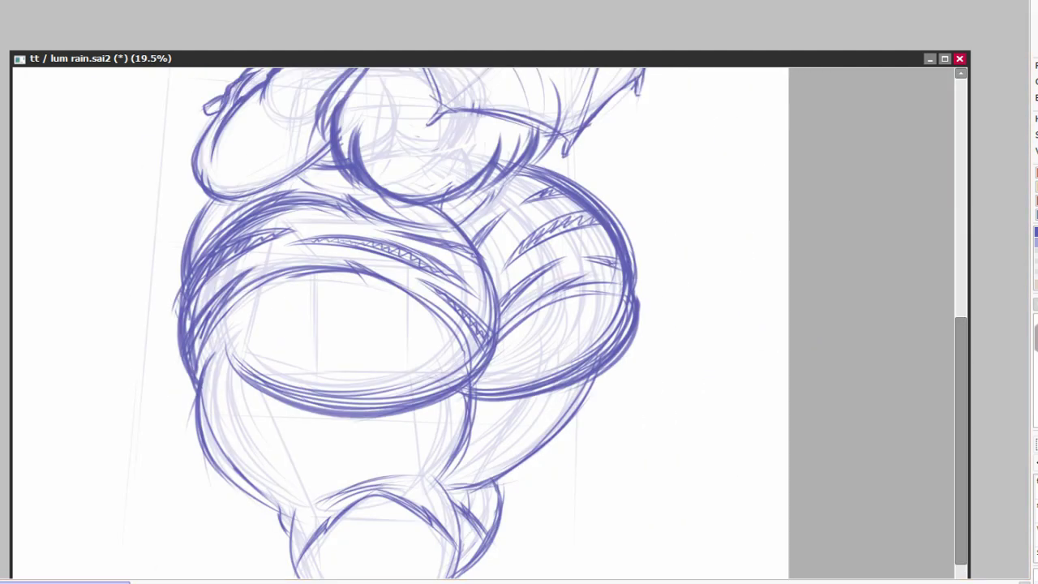
{"action": "key", "text": "minus"}
{"action": "scroll", "coordinate": [398, 352], "scroll_direction": "up", "scroll_amount": 5}
{"action": "scroll", "coordinate": [424, 470], "scroll_direction": "up", "scroll_amount": 6}
{"action": "scroll", "coordinate": [716, 429], "scroll_direction": "down", "scroll_amount": 4}
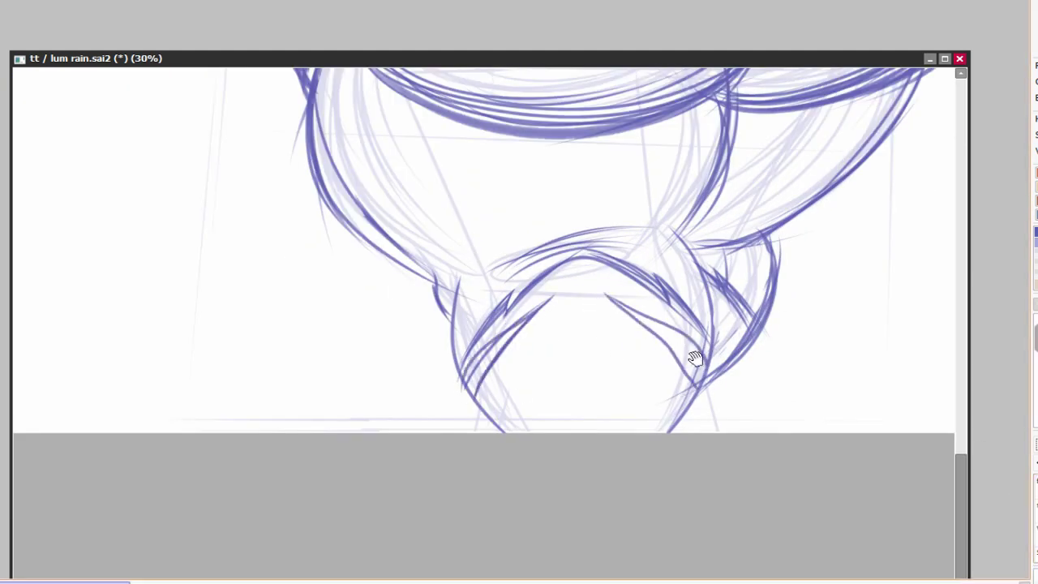
{"action": "left_click_drag", "start_coordinate": [695, 357], "coordinate": [697, 295]}
{"action": "left_click_drag", "start_coordinate": [501, 325], "coordinate": [646, 285]}
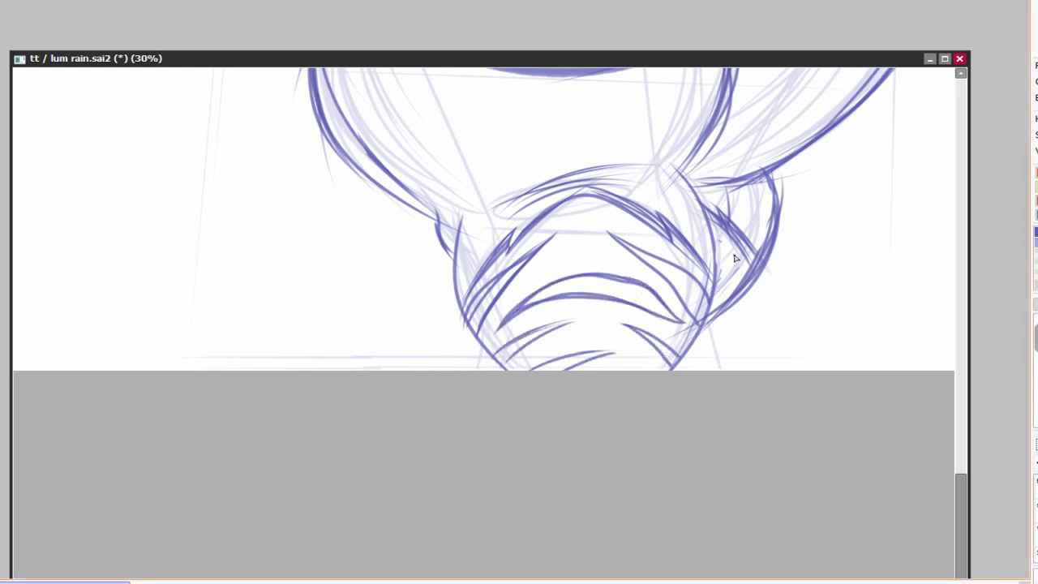
{"action": "left_click_drag", "start_coordinate": [735, 278], "coordinate": [715, 308]}
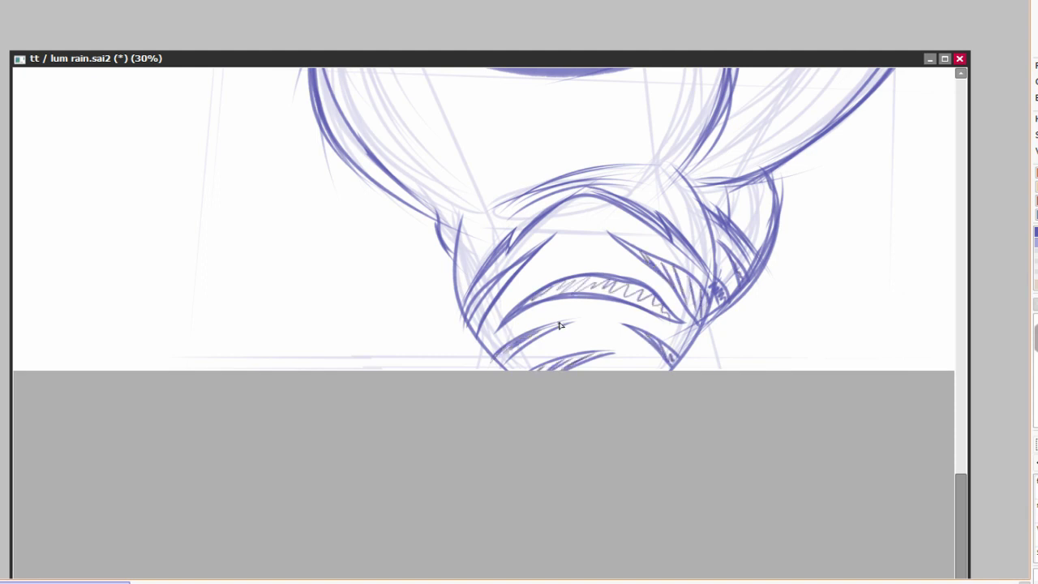
{"action": "scroll", "coordinate": [480, 309], "scroll_direction": "down", "scroll_amount": 3}
{"action": "scroll", "coordinate": [355, 403], "scroll_direction": "up", "scroll_amount": 2}
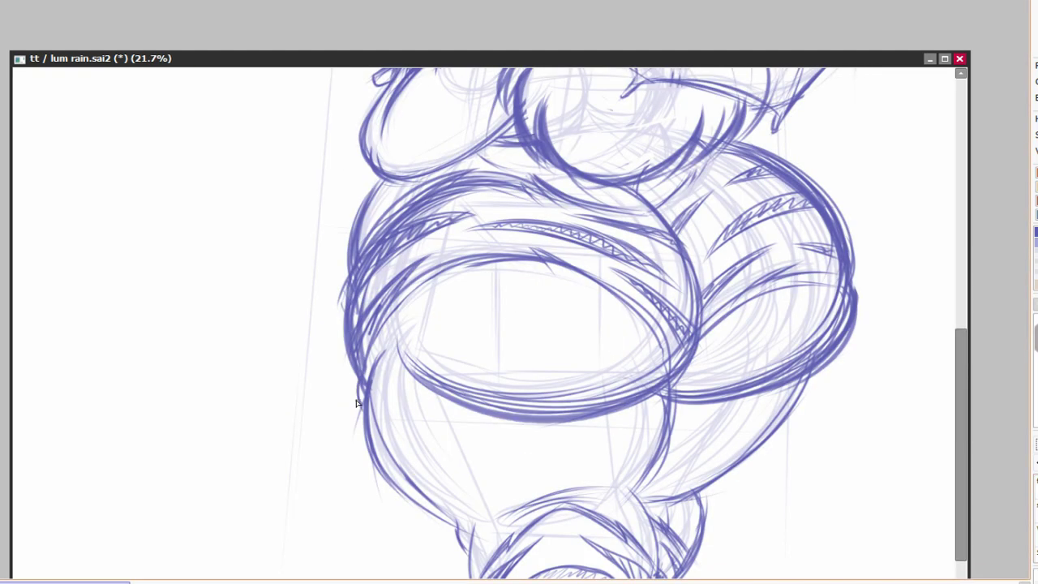
{"action": "left_click_drag", "start_coordinate": [362, 387], "coordinate": [580, 272]}
{"action": "key", "text": "ctrl+z"}
{"action": "mouse_move", "coordinate": [607, 394]}
{"action": "left_mouse_down"}
{"action": "mouse_move", "coordinate": [425, 377]}
{"action": "mouse_move", "coordinate": [597, 388]}
{"action": "left_mouse_up"}
Crop the canvas to a tall rectangle around the figure and trim its sides more tightly.
{"action": "scroll", "coordinate": [696, 393], "scroll_direction": "down", "scroll_amount": 4}
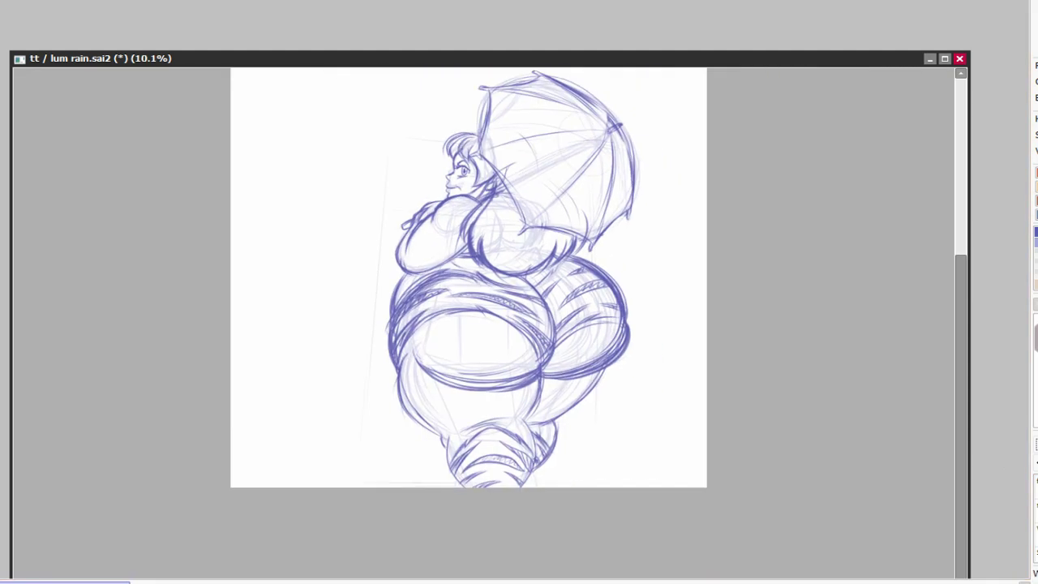
{"action": "mouse_move", "coordinate": [350, 118]}
{"action": "left_mouse_down"}
{"action": "mouse_move", "coordinate": [487, 524]}
{"action": "mouse_move", "coordinate": [645, 519]}
{"action": "left_mouse_up"}
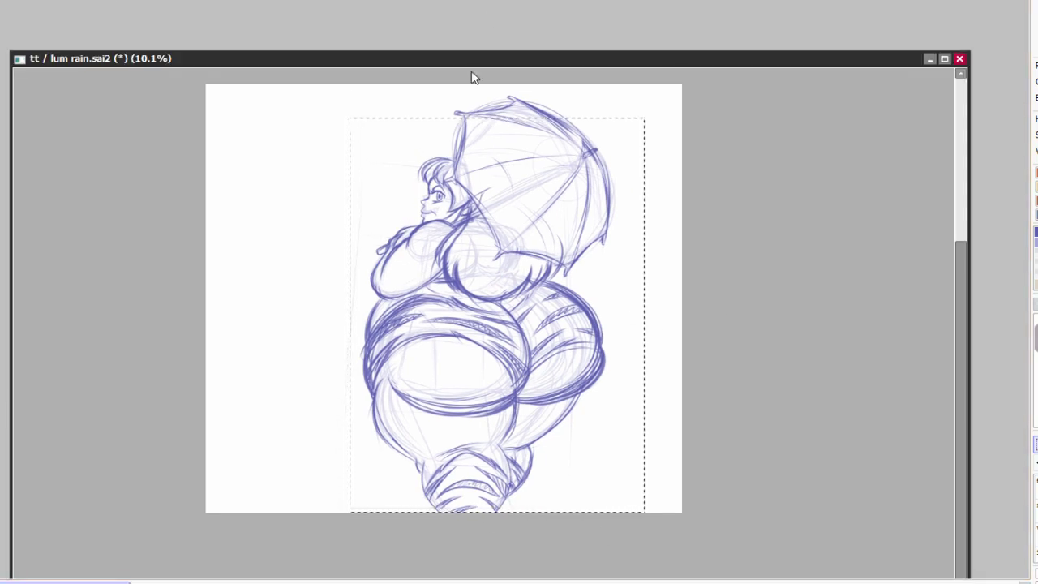
{"action": "key", "text": "ctrl+shift+x"}
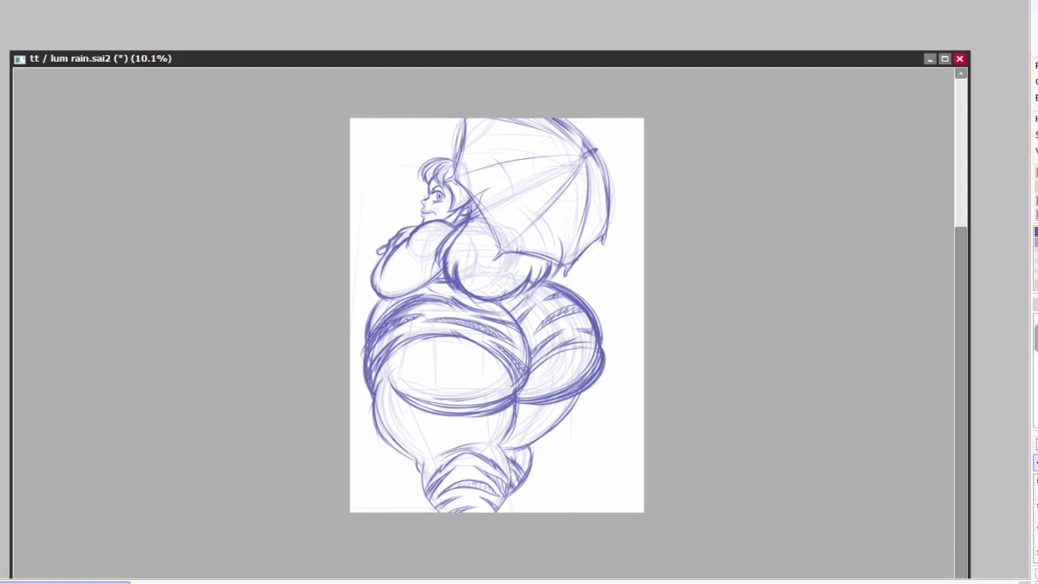
{"action": "mouse_move", "coordinate": [371, 113]}
{"action": "left_mouse_down"}
{"action": "mouse_move", "coordinate": [557, 547]}
{"action": "mouse_move", "coordinate": [634, 568]}
{"action": "left_mouse_up"}
{"action": "key", "text": "ctrl+shift+x"}
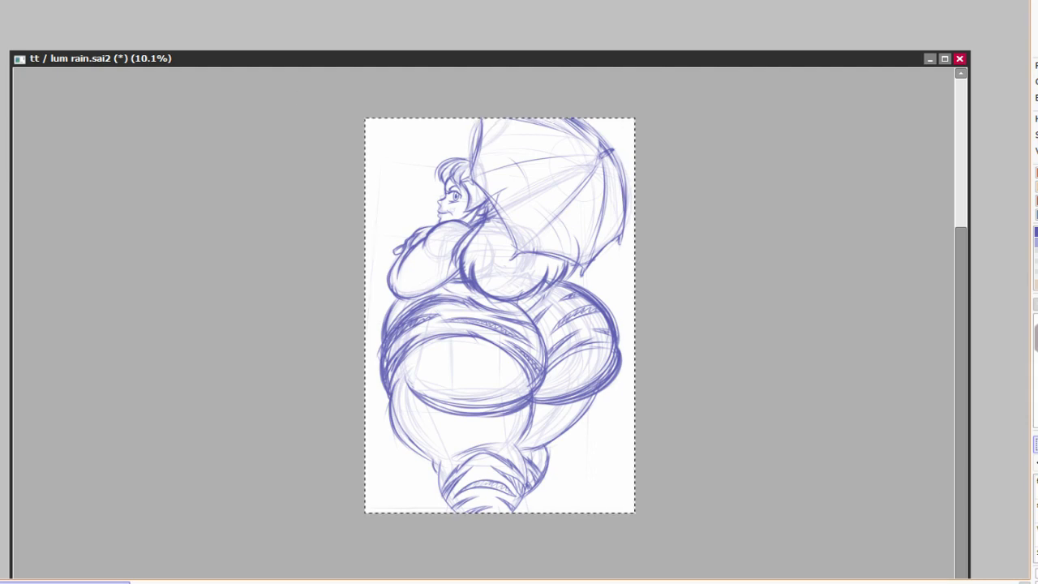
Fade the blue sketch to a pale tint and clear the selection around the canvas.
{"action": "scroll", "coordinate": [552, 378], "scroll_direction": "up", "scroll_amount": 2}
{"action": "scroll", "coordinate": [575, 285], "scroll_direction": "down", "scroll_amount": 2}
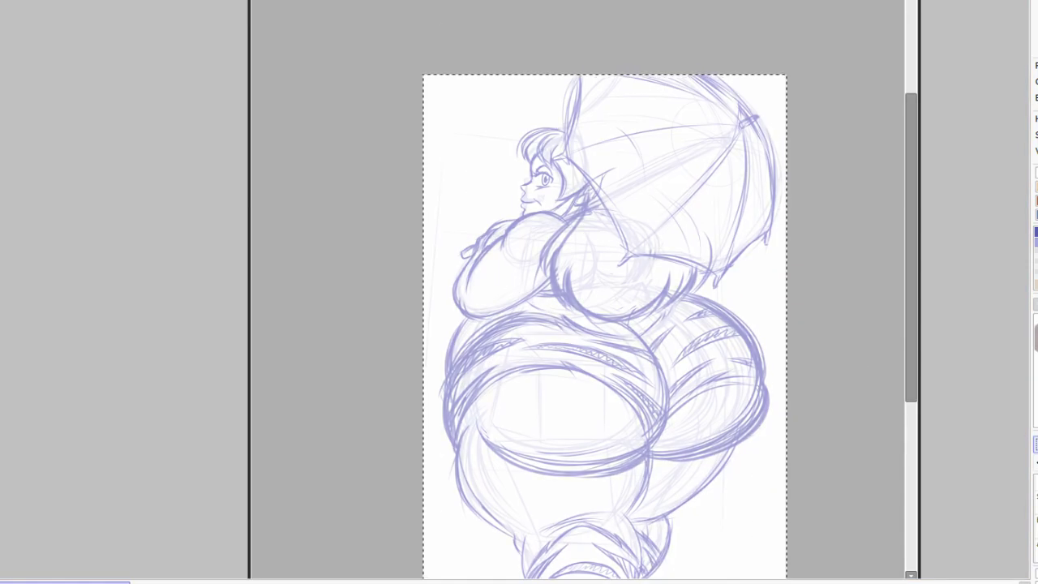
{"action": "scroll", "coordinate": [588, 89], "scroll_direction": "up", "scroll_amount": 5}
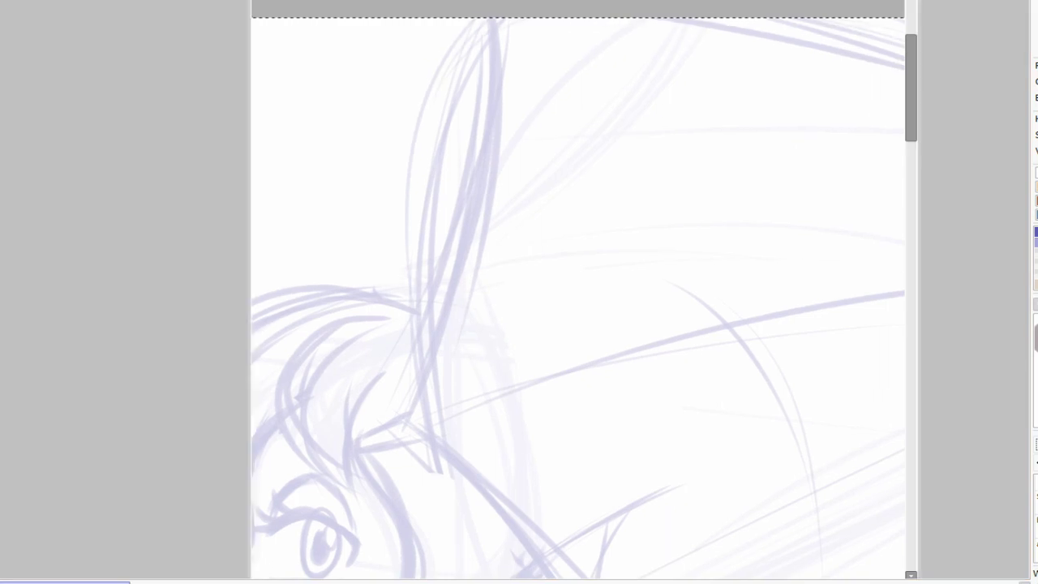
{"action": "scroll", "coordinate": [577, 291], "scroll_direction": "up", "scroll_amount": 1}
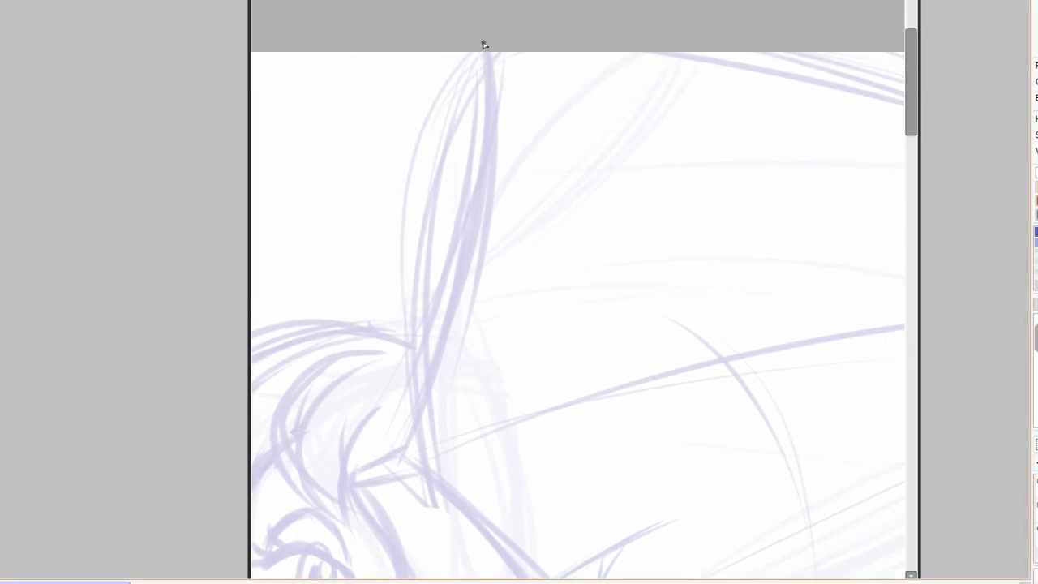
Start a black straight-segment curve along the umbrella's left and lower edges, placing an anchor at each rib tip.
{"action": "left_click", "coordinate": [406, 466]}
{"action": "scroll", "coordinate": [535, 324], "scroll_direction": "down", "scroll_amount": 5}
{"action": "left_click", "coordinate": [535, 324]}
{"action": "scroll", "coordinate": [535, 324], "scroll_direction": "up", "scroll_amount": 4}
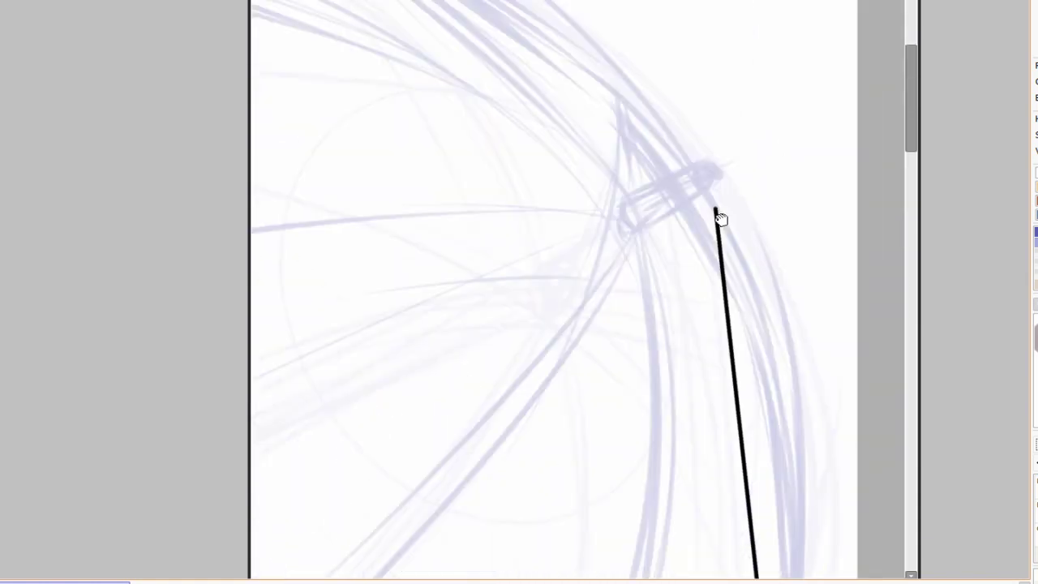
{"action": "scroll", "coordinate": [714, 216], "scroll_direction": "down", "scroll_amount": 2}
{"action": "scroll", "coordinate": [765, 216], "scroll_direction": "up", "scroll_amount": 2}
{"action": "scroll", "coordinate": [762, 203], "scroll_direction": "down", "scroll_amount": 3}
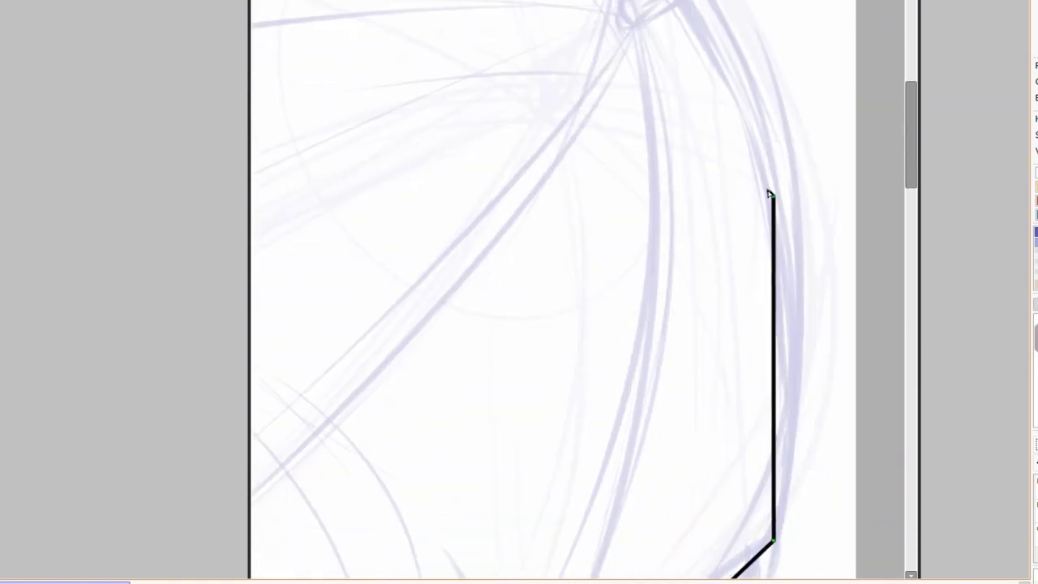
Continue the straight-segment umbrella outline up the right edge and over the canopy top, and finish the curve.
{"action": "left_click", "coordinate": [771, 187]}
{"action": "scroll", "coordinate": [771, 187], "scroll_direction": "up", "scroll_amount": 5}
{"action": "left_click", "coordinate": [647, 249]}
{"action": "scroll", "coordinate": [607, 213], "scroll_direction": "down", "scroll_amount": 3}
{"action": "scroll", "coordinate": [799, 340], "scroll_direction": "up", "scroll_amount": 2}
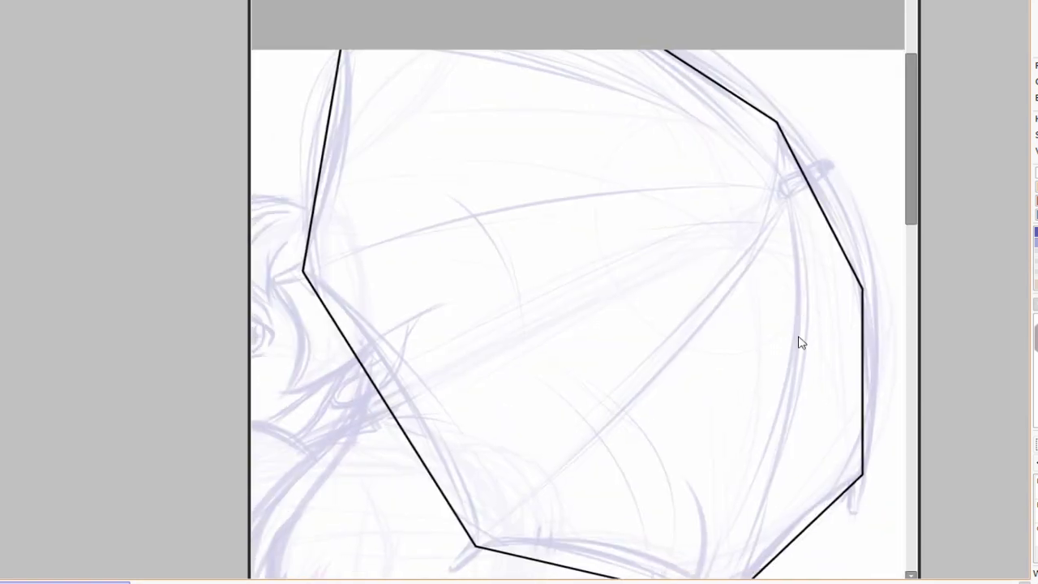
{"action": "scroll", "coordinate": [770, 248], "scroll_direction": "down", "scroll_amount": 1}
{"action": "key", "text": "Return"}
Bend the straight segments of the umbrella outline into a rounded canopy and concave scallops between the rib tips.
{"action": "scroll", "coordinate": [767, 313], "scroll_direction": "down", "scroll_amount": 2}
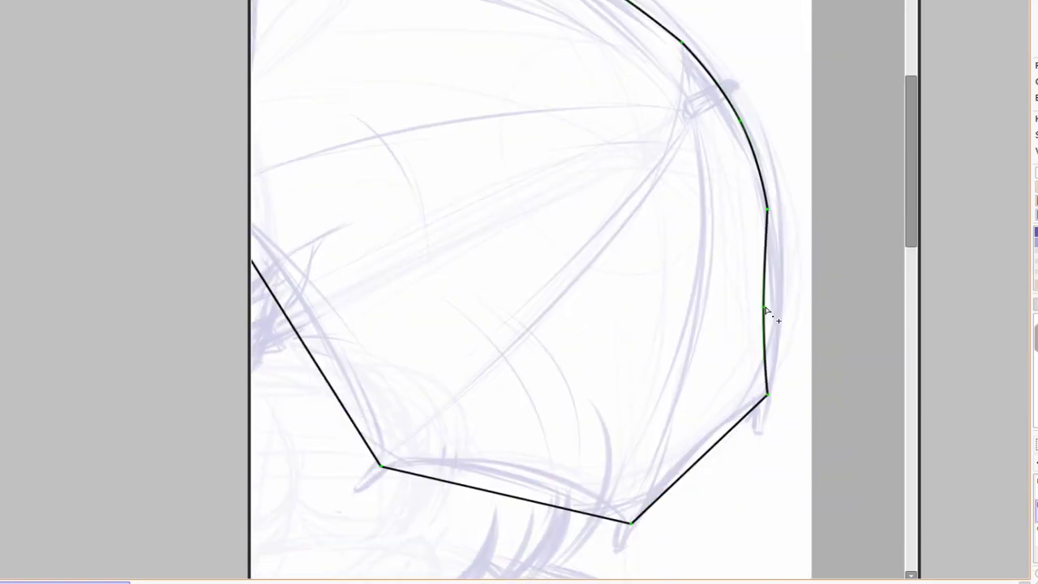
{"action": "scroll", "coordinate": [737, 373], "scroll_direction": "down", "scroll_amount": 2}
{"action": "scroll", "coordinate": [620, 321], "scroll_direction": "up", "scroll_amount": 2}
{"action": "scroll", "coordinate": [981, 445], "scroll_direction": "down", "scroll_amount": 2}
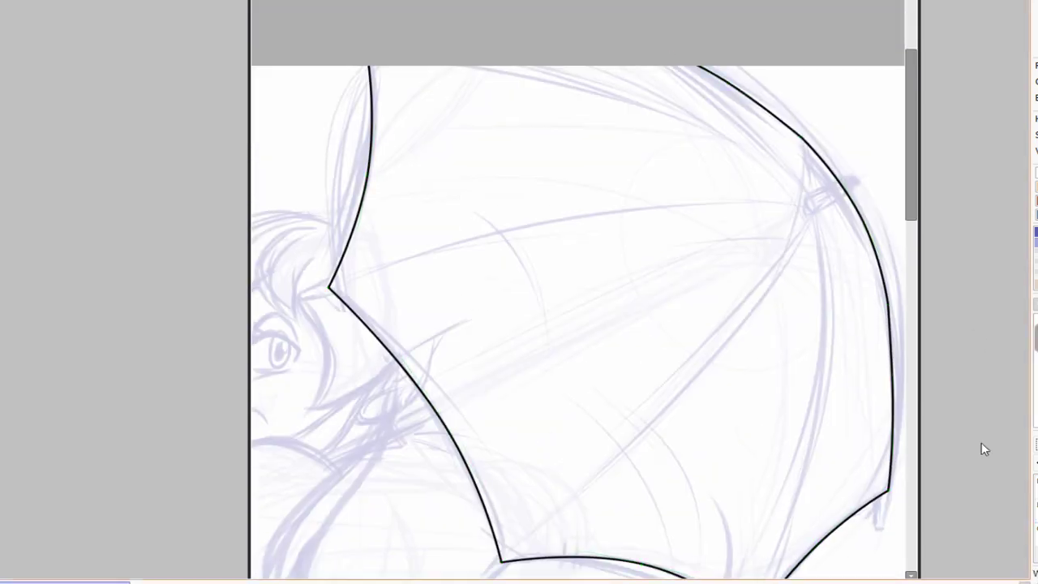
{"action": "scroll", "coordinate": [732, 158], "scroll_direction": "up", "scroll_amount": 1}
{"action": "left_click_drag", "start_coordinate": [705, 128], "coordinate": [690, 96]}
{"action": "scroll", "coordinate": [816, 320], "scroll_direction": "down", "scroll_amount": 3}
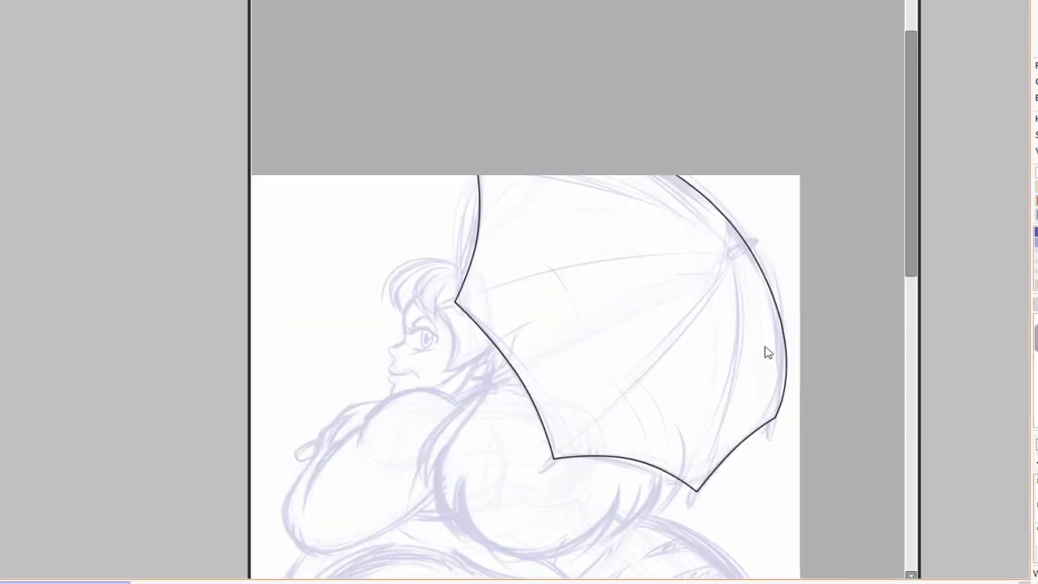
Reshape the umbrella outline's right edge and lower-right scallop to follow the sketch more closely.
{"action": "scroll", "coordinate": [769, 352], "scroll_direction": "down", "scroll_amount": 2}
{"action": "scroll", "coordinate": [718, 430], "scroll_direction": "down", "scroll_amount": 1}
{"action": "scroll", "coordinate": [726, 381], "scroll_direction": "down", "scroll_amount": 2}
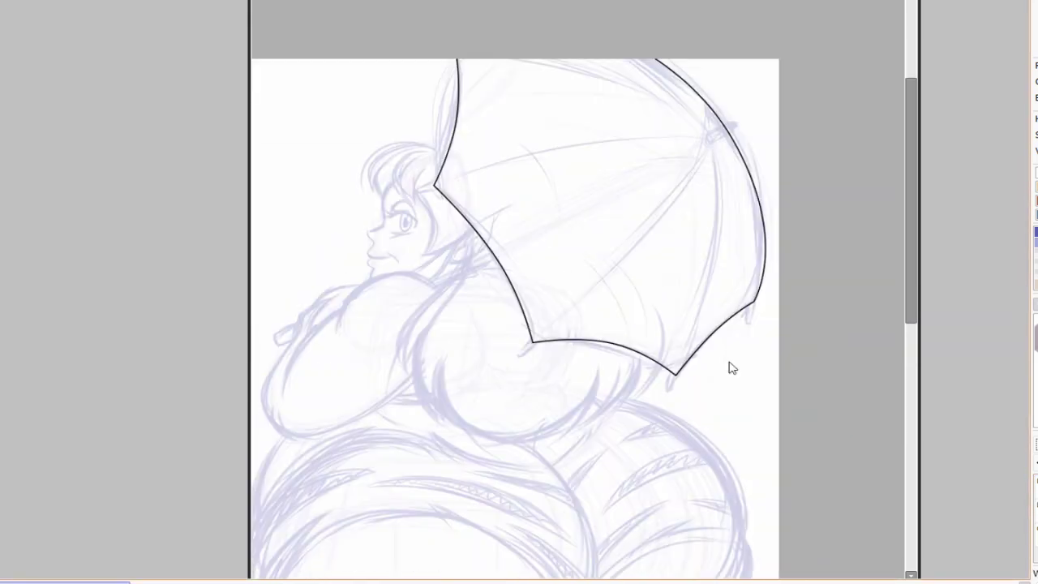
{"action": "scroll", "coordinate": [754, 383], "scroll_direction": "down", "scroll_amount": 2}
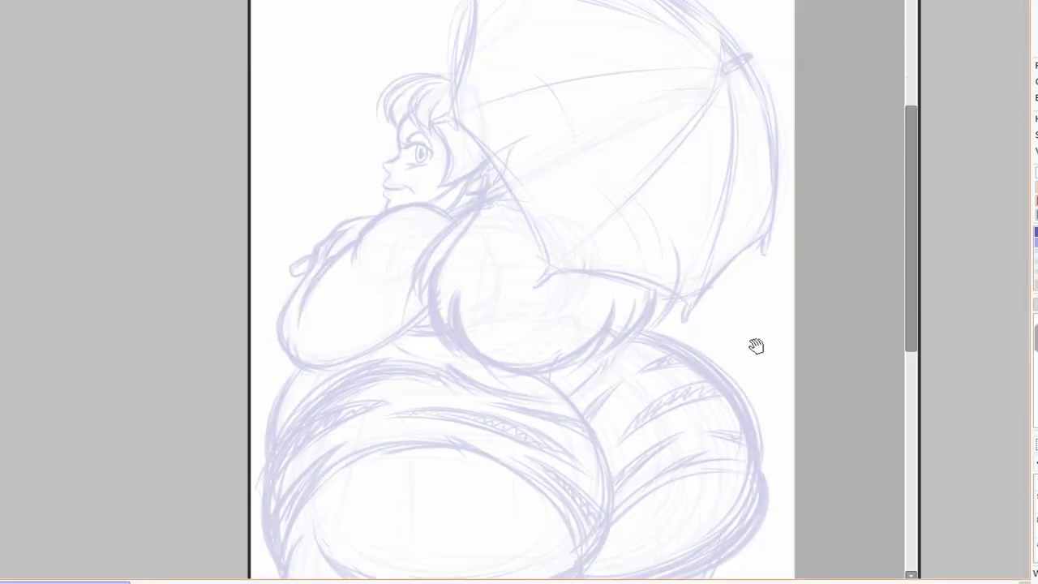
{"action": "scroll", "coordinate": [755, 347], "scroll_direction": "down", "scroll_amount": 1}
{"action": "scroll", "coordinate": [783, 398], "scroll_direction": "down", "scroll_amount": 1}
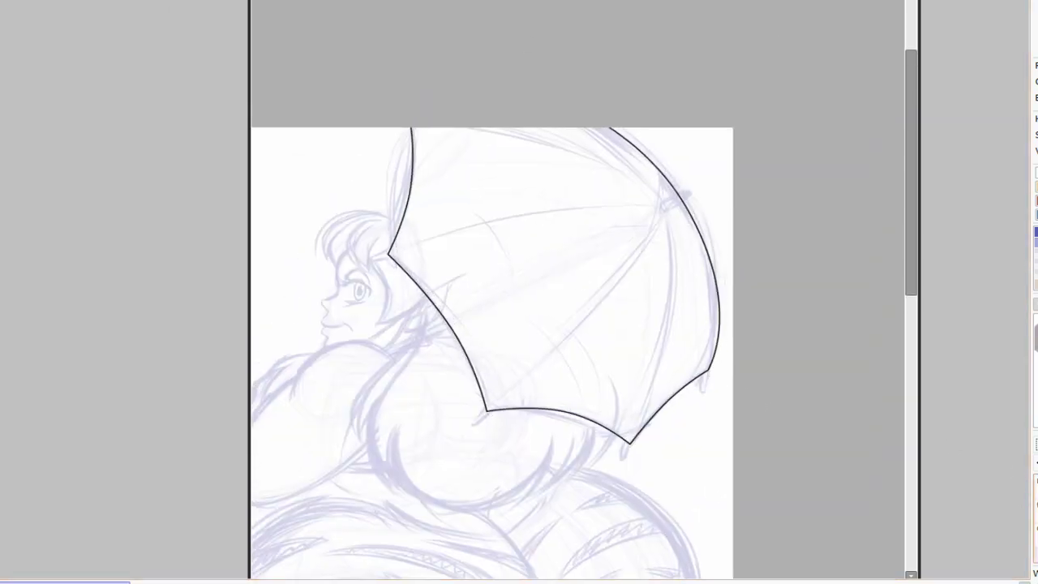
{"action": "left_click_drag", "start_coordinate": [680, 205], "coordinate": [692, 213]}
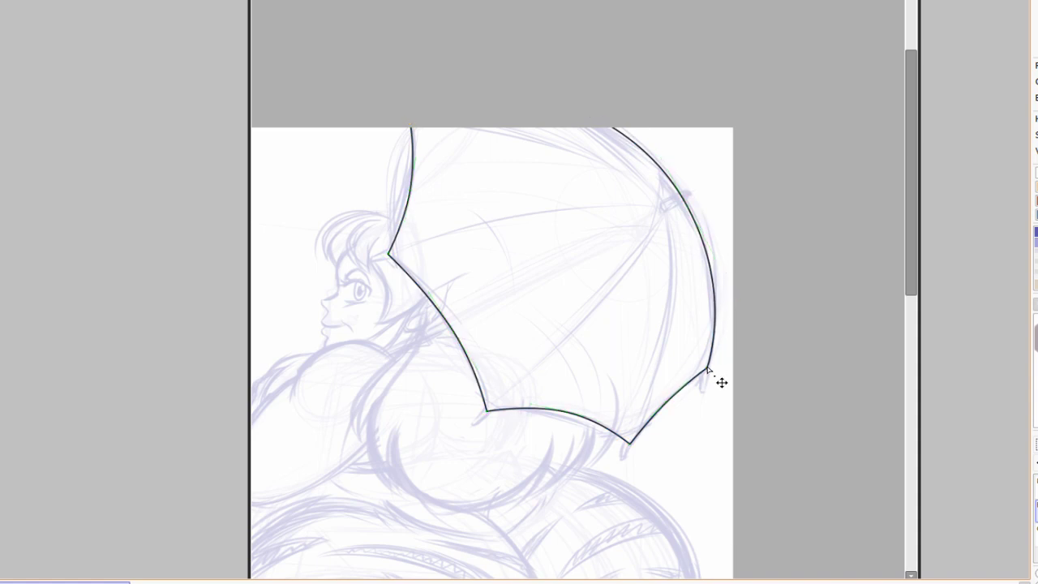
{"action": "scroll", "coordinate": [627, 427], "scroll_direction": "up", "scroll_amount": 3}
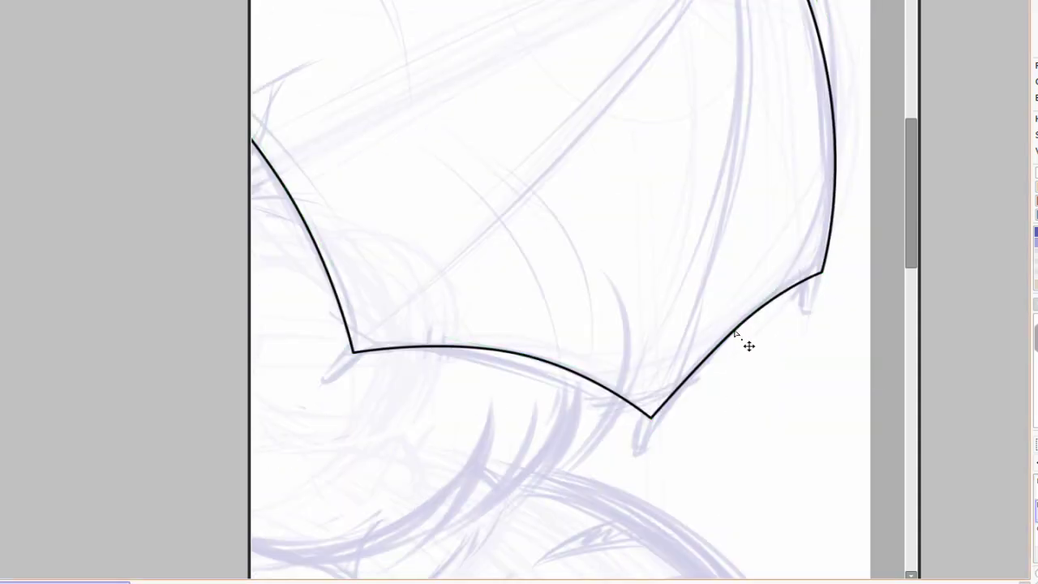
{"action": "scroll", "coordinate": [754, 343], "scroll_direction": "down", "scroll_amount": 4}
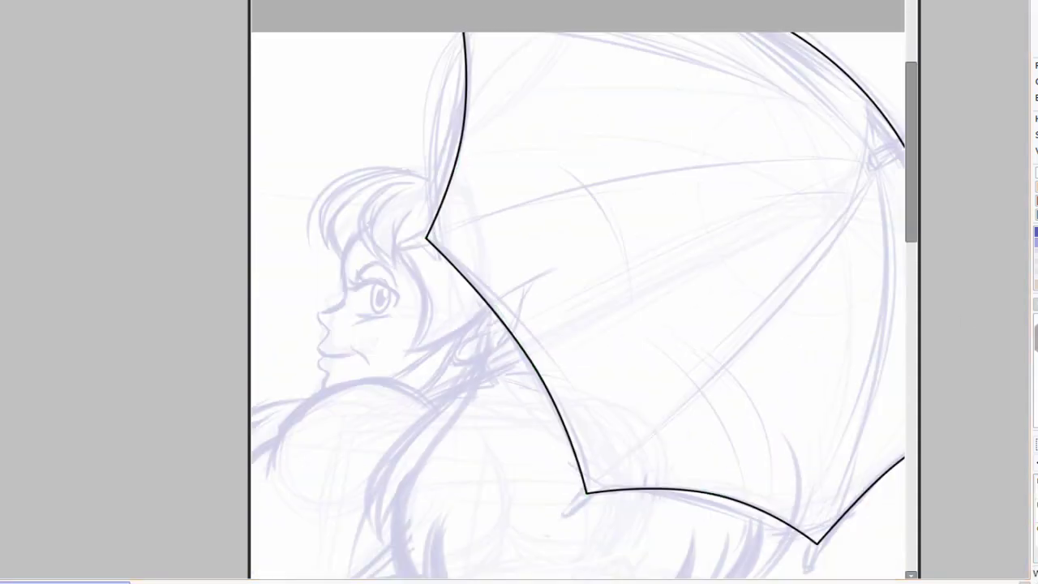
Thicken the umbrella outline and shift its upper-left anchor just beyond the canvas's upper edge.
{"action": "scroll", "coordinate": [598, 313], "scroll_direction": "down", "scroll_amount": 2}
{"action": "scroll", "coordinate": [611, 276], "scroll_direction": "up", "scroll_amount": 2}
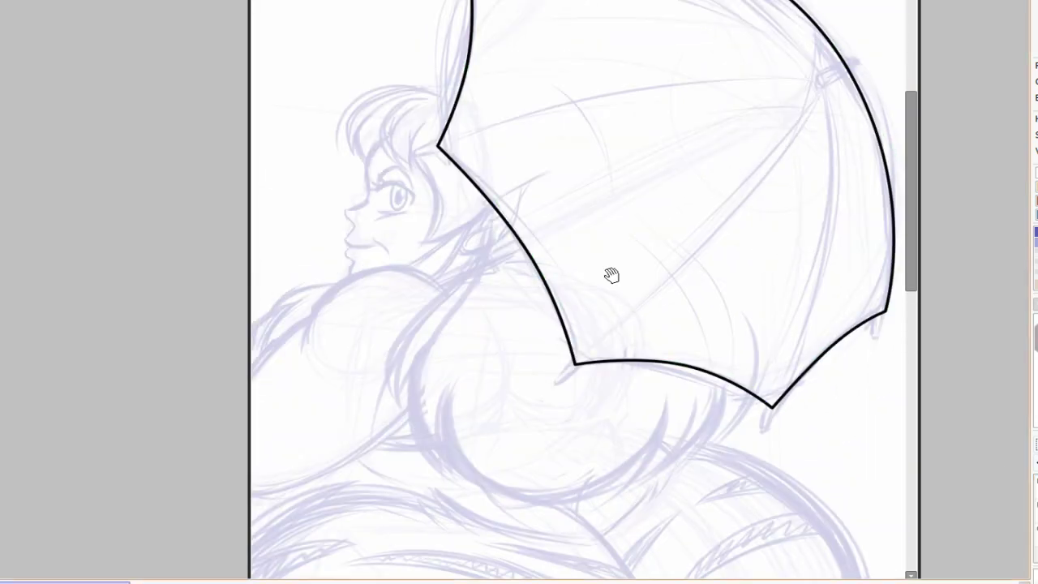
{"action": "scroll", "coordinate": [816, 435], "scroll_direction": "down", "scroll_amount": 3}
{"action": "scroll", "coordinate": [445, 155], "scroll_direction": "up", "scroll_amount": 2}
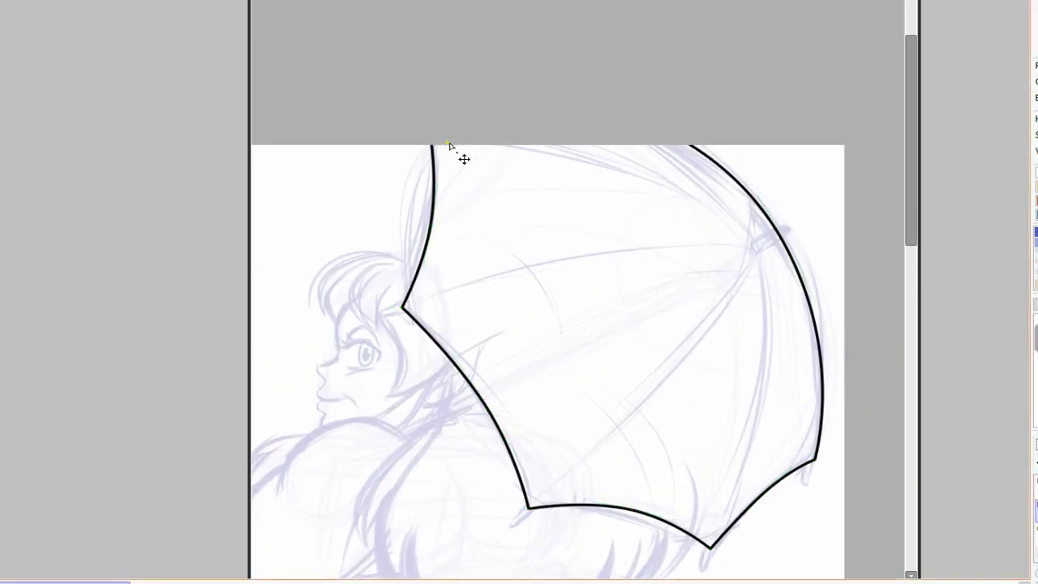
{"action": "left_click", "coordinate": [449, 145]}
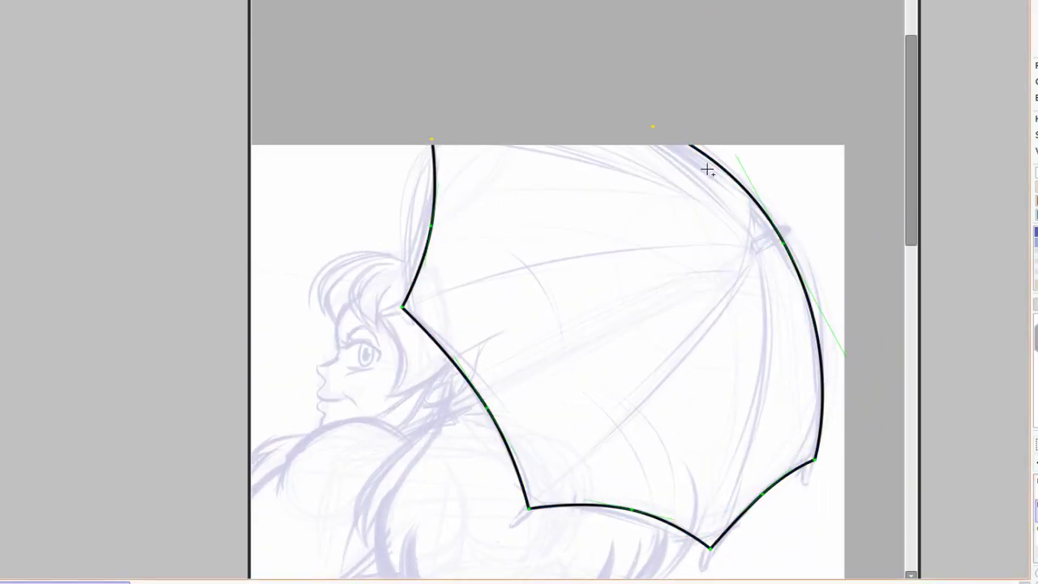
{"action": "scroll", "coordinate": [830, 292], "scroll_direction": "down", "scroll_amount": 4}
{"action": "scroll", "coordinate": [810, 343], "scroll_direction": "up", "scroll_amount": 1}
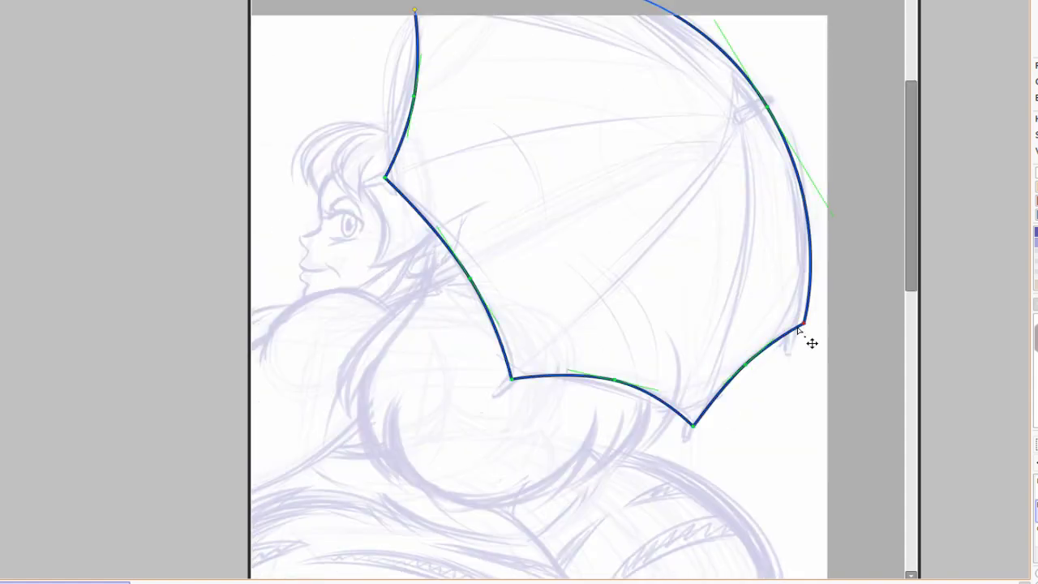
Ink the thin rounded rib tip at the umbrella's lower-left corner and refine its shape.
{"action": "scroll", "coordinate": [758, 359], "scroll_direction": "up", "scroll_amount": 4}
{"action": "left_click", "coordinate": [493, 291]}
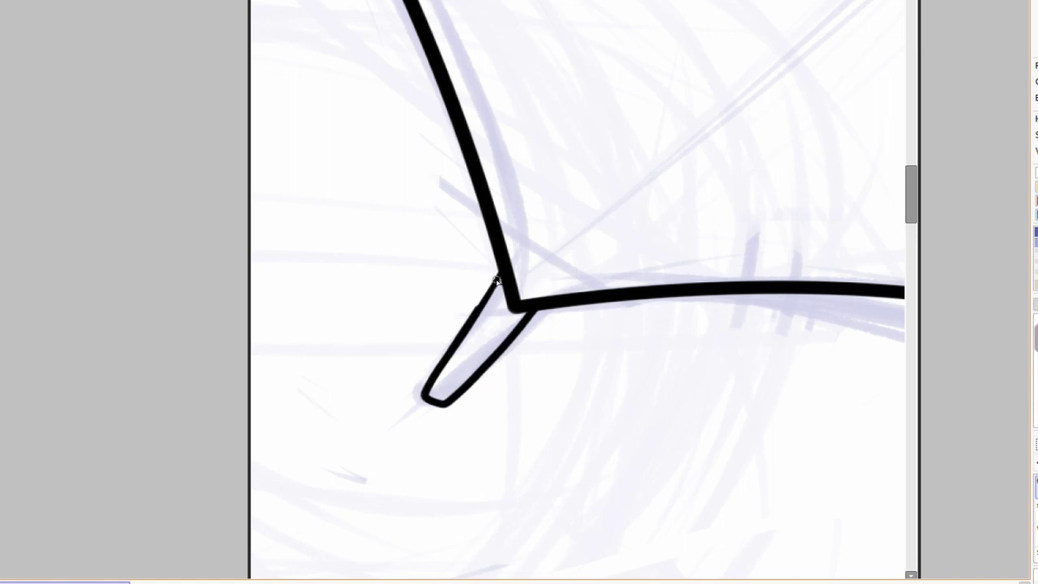
{"action": "key", "text": "ctrl+z"}
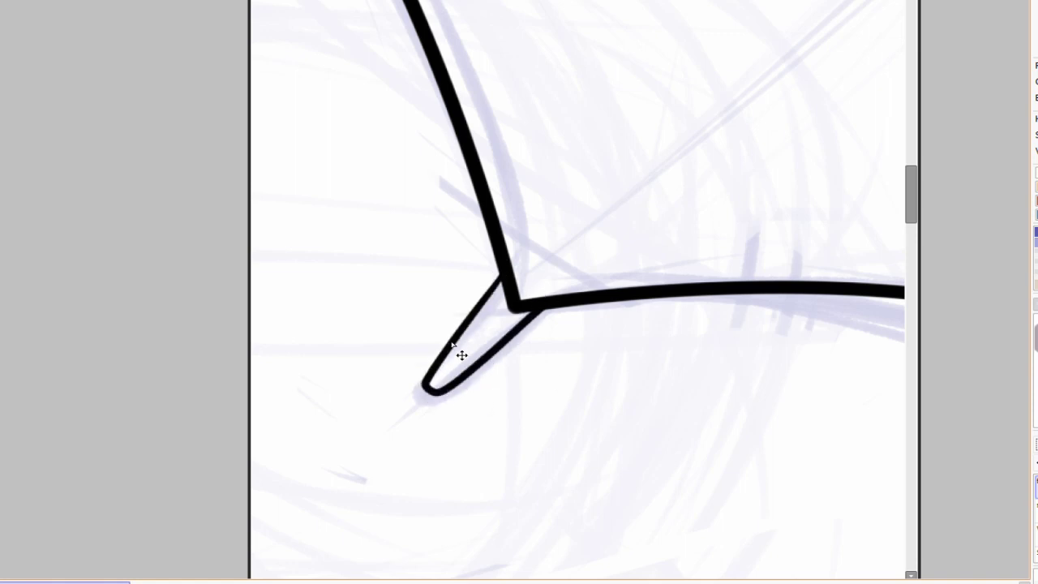
Ink the narrow rounded rib tip at the umbrella corner beside the figure's hair.
{"action": "scroll", "coordinate": [649, 405], "scroll_direction": "up", "scroll_amount": 2}
{"action": "scroll", "coordinate": [732, 389], "scroll_direction": "down", "scroll_amount": 3}
{"action": "scroll", "coordinate": [733, 389], "scroll_direction": "up", "scroll_amount": 3}
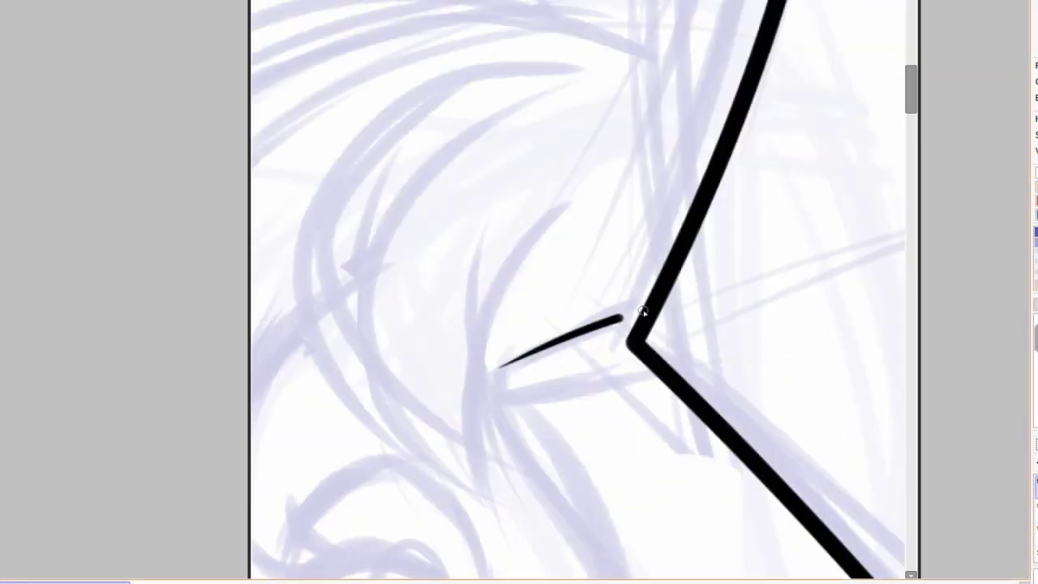
{"action": "scroll", "coordinate": [552, 398], "scroll_direction": "down", "scroll_amount": 5}
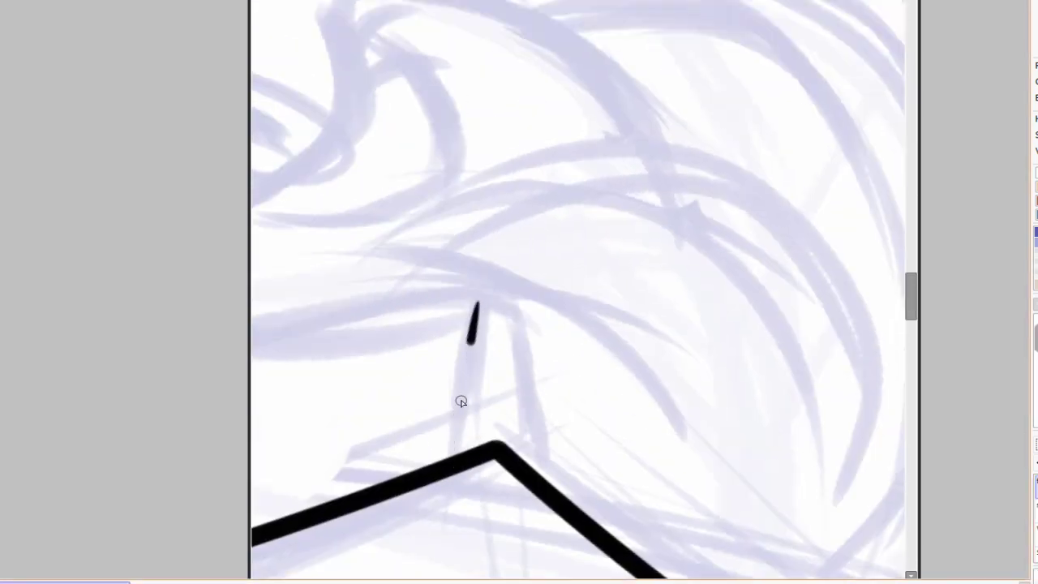
{"action": "mouse_move", "coordinate": [446, 460]}
{"action": "left_mouse_down"}
{"action": "mouse_move", "coordinate": [519, 303]}
{"action": "mouse_move", "coordinate": [521, 463]}
{"action": "left_mouse_up"}
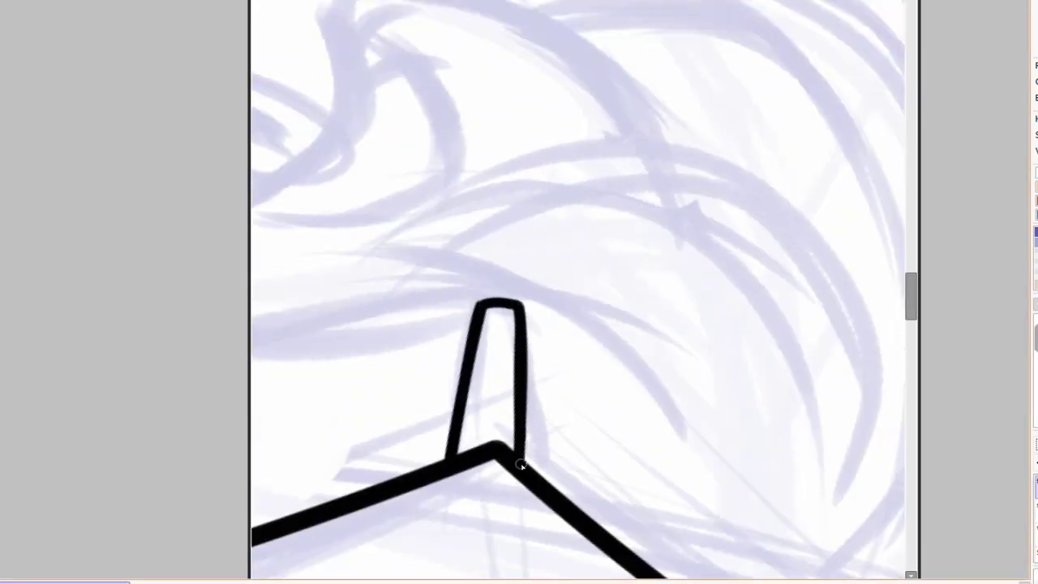
Ink the rounded rib tips at the umbrella's lowest corner and at its lower-right corner.
{"action": "scroll", "coordinate": [537, 335], "scroll_direction": "down", "scroll_amount": 3}
{"action": "scroll", "coordinate": [593, 327], "scroll_direction": "up", "scroll_amount": 3}
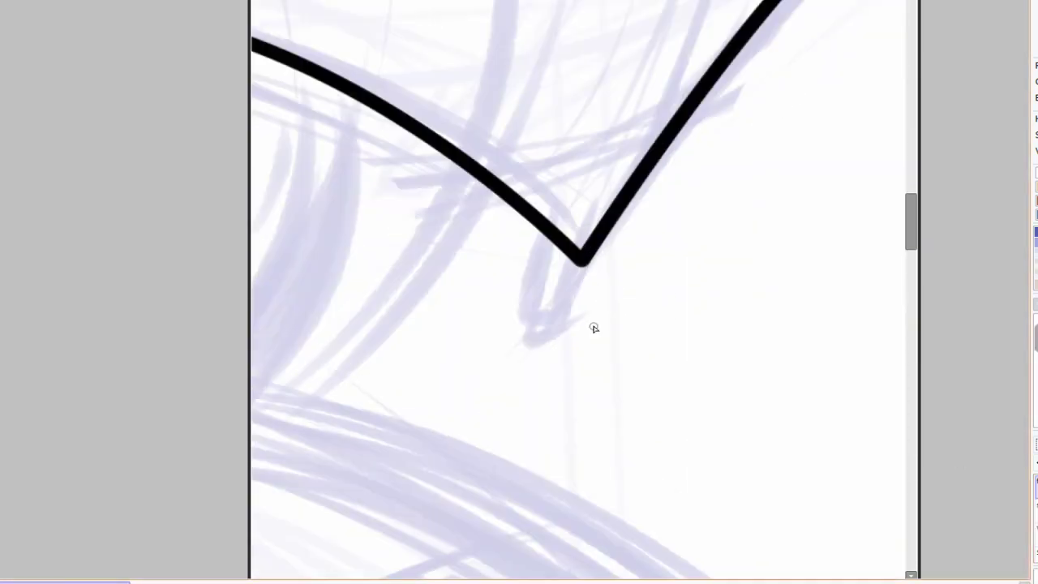
{"action": "scroll", "coordinate": [586, 339], "scroll_direction": "up", "scroll_amount": 3}
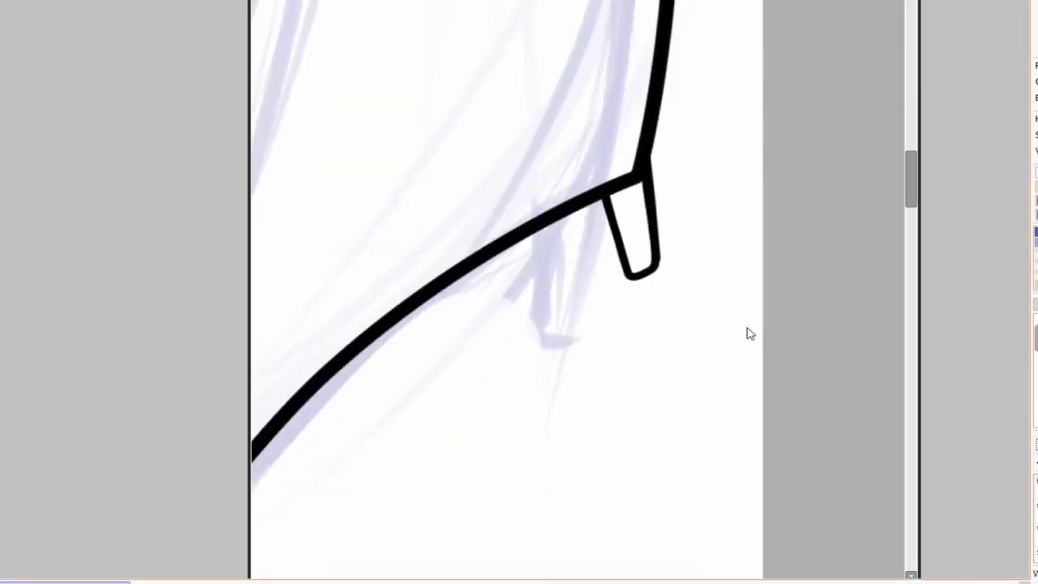
Select the rib tip at the umbrella's lower-right corner and transform it to sit better against the corner.
{"action": "scroll", "coordinate": [750, 334], "scroll_direction": "down", "scroll_amount": 3}
{"action": "scroll", "coordinate": [741, 343], "scroll_direction": "up", "scroll_amount": 3}
{"action": "left_click_drag", "start_coordinate": [596, 194], "coordinate": [629, 350]}
{"action": "mouse_move", "coordinate": [542, 241]}
{"action": "left_mouse_down"}
{"action": "mouse_move", "coordinate": [579, 332]}
{"action": "mouse_move", "coordinate": [629, 352]}
{"action": "left_mouse_up"}
{"action": "scroll", "coordinate": [646, 335], "scroll_direction": "down", "scroll_amount": 2}
{"action": "scroll", "coordinate": [803, 274], "scroll_direction": "up", "scroll_amount": 2}
{"action": "left_click_drag", "start_coordinate": [617, 233], "coordinate": [596, 237]}
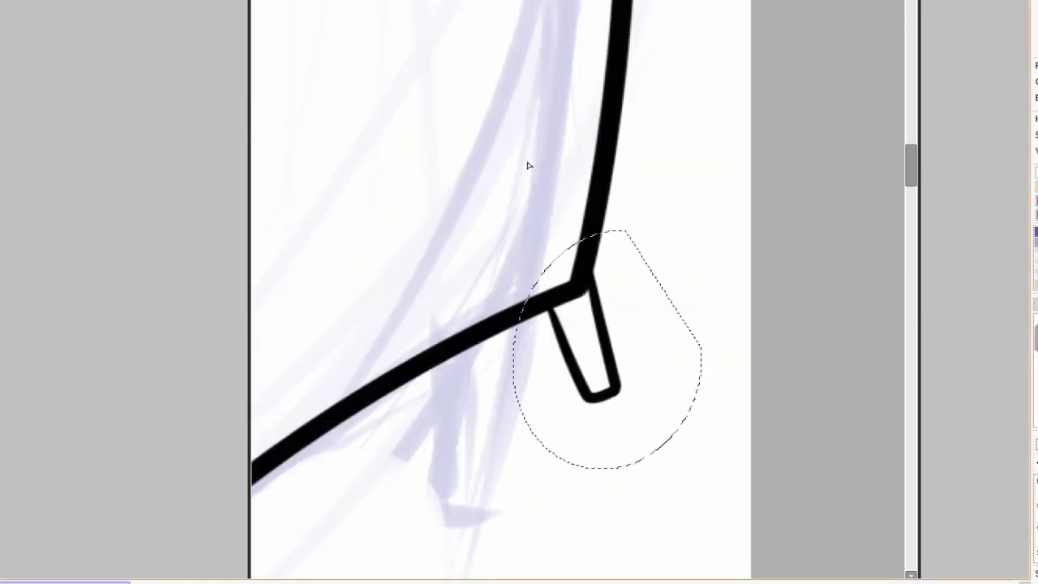
{"action": "key", "text": "ctrl+t"}
{"action": "left_click_drag", "start_coordinate": [584, 343], "coordinate": [570, 329]}
{"action": "scroll", "coordinate": [685, 297], "scroll_direction": "down", "scroll_amount": 3}
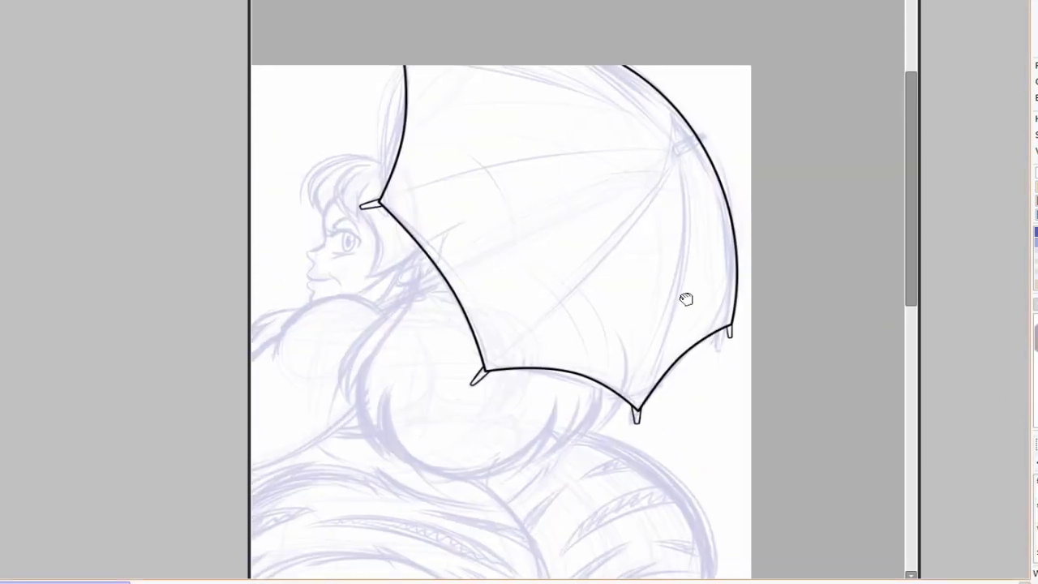
Ink the two long sides of the umbrella's ferrule across the canopy's right edge and erase the outline between them.
{"action": "scroll", "coordinate": [700, 302], "scroll_direction": "up", "scroll_amount": 3}
{"action": "left_click_drag", "start_coordinate": [700, 302], "coordinate": [602, 339]}
{"action": "left_click_drag", "start_coordinate": [447, 372], "coordinate": [633, 287]}
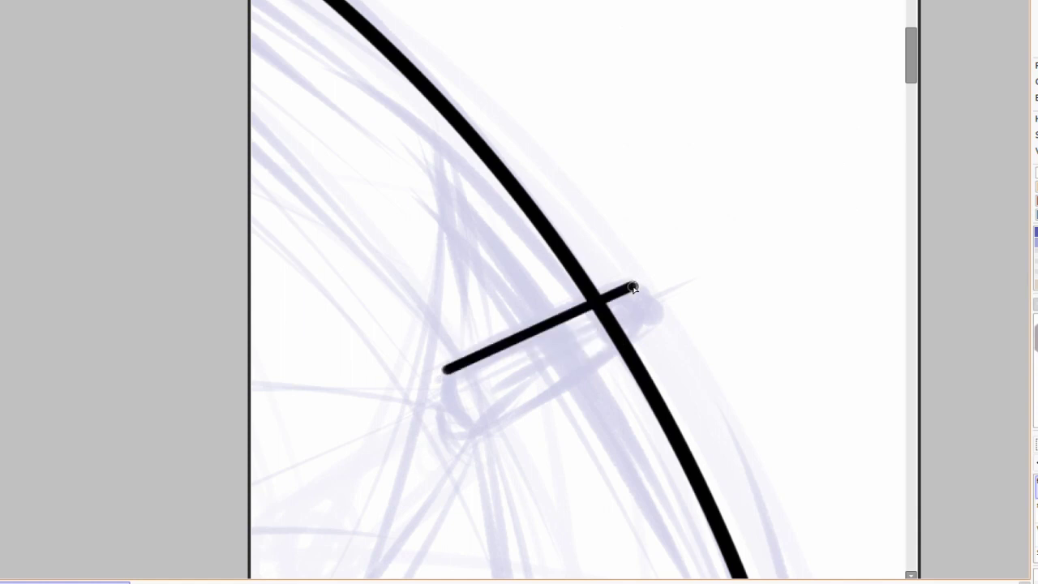
{"action": "left_click_drag", "start_coordinate": [649, 321], "coordinate": [646, 316]}
{"action": "scroll", "coordinate": [640, 316], "scroll_direction": "up", "scroll_amount": 3}
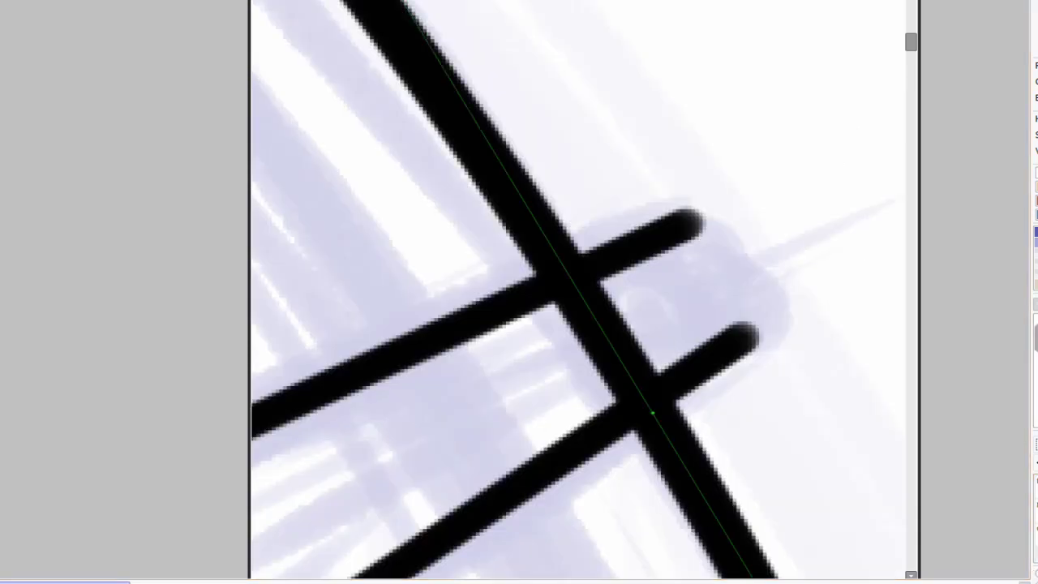
{"action": "mouse_move", "coordinate": [578, 305]}
{"action": "left_mouse_down"}
{"action": "mouse_move", "coordinate": [648, 335]}
{"action": "mouse_move", "coordinate": [642, 380]}
{"action": "left_mouse_up"}
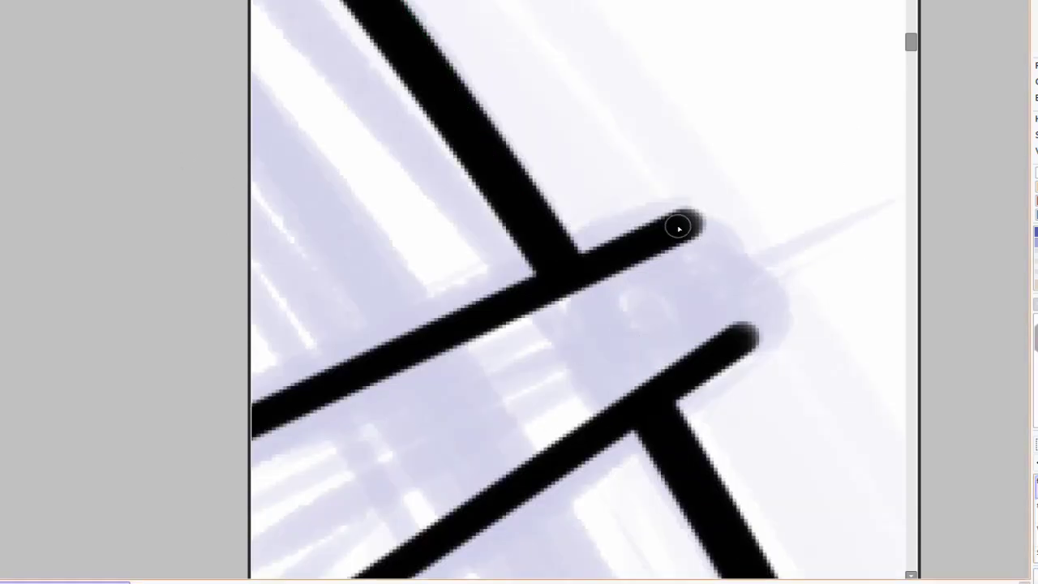
Close the ferrule with a rounded curve at its wide inner end and a small oval at its narrow outer end.
{"action": "mouse_move", "coordinate": [681, 220]}
{"action": "left_mouse_down"}
{"action": "mouse_move", "coordinate": [750, 326]}
{"action": "mouse_move", "coordinate": [702, 231]}
{"action": "left_mouse_up"}
{"action": "scroll", "coordinate": [364, 227], "scroll_direction": "down", "scroll_amount": 5}
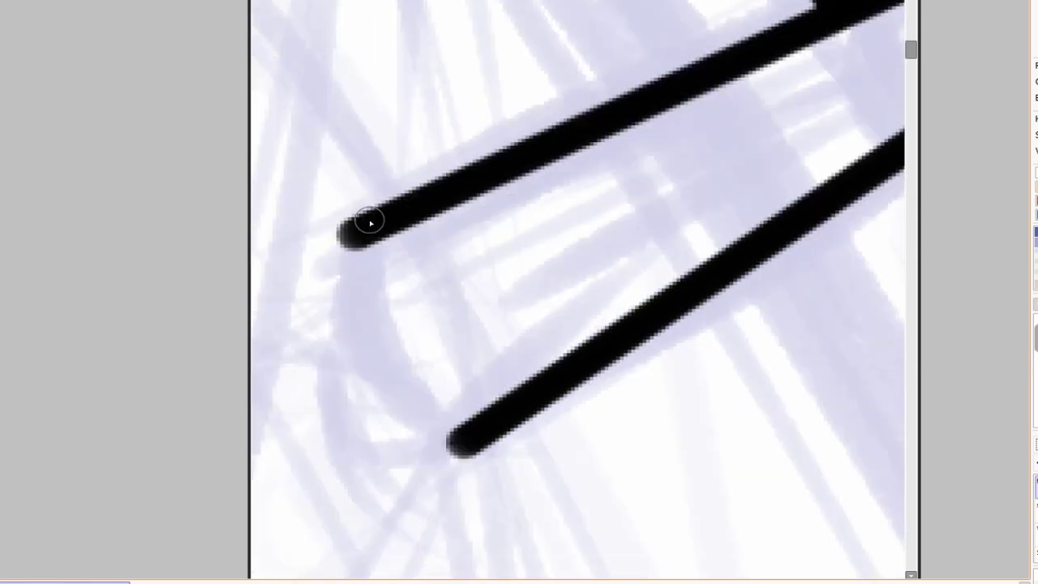
{"action": "left_click_drag", "start_coordinate": [452, 440], "coordinate": [364, 232]}
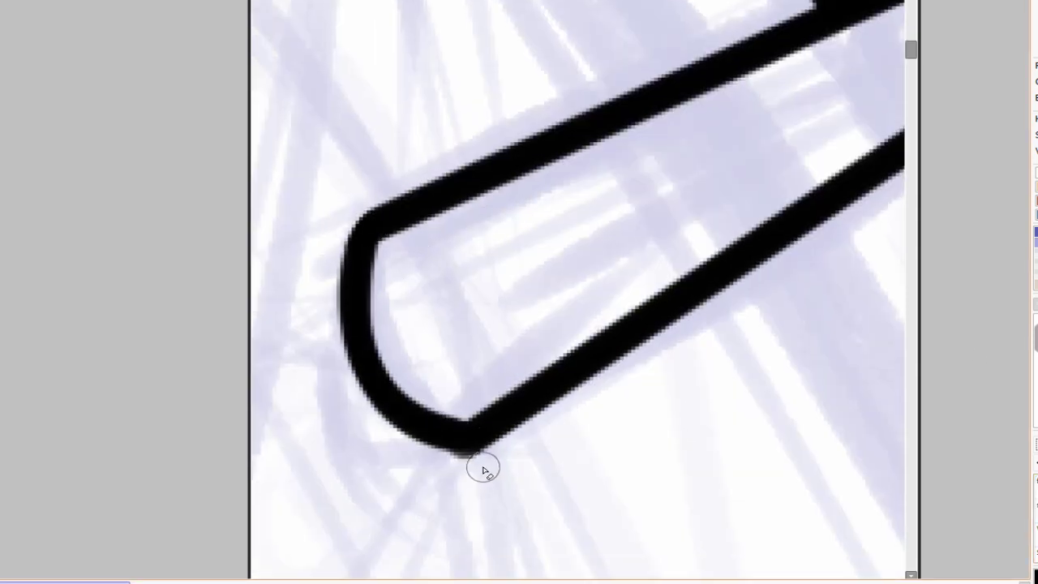
{"action": "scroll", "coordinate": [483, 470], "scroll_direction": "down", "scroll_amount": 5}
{"action": "scroll", "coordinate": [741, 331], "scroll_direction": "up", "scroll_amount": 5}
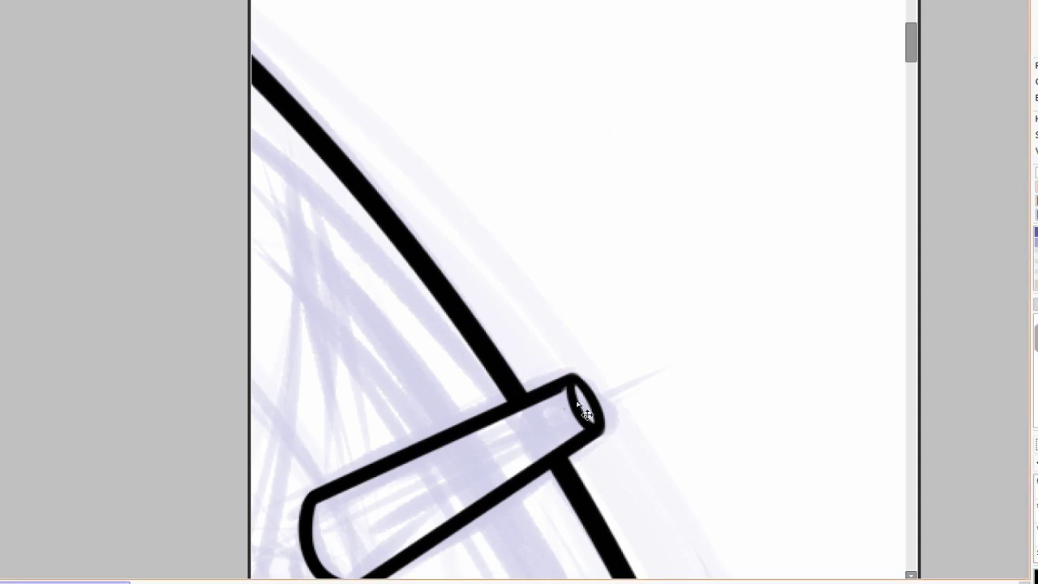
{"action": "scroll", "coordinate": [582, 423], "scroll_direction": "up", "scroll_amount": 2}
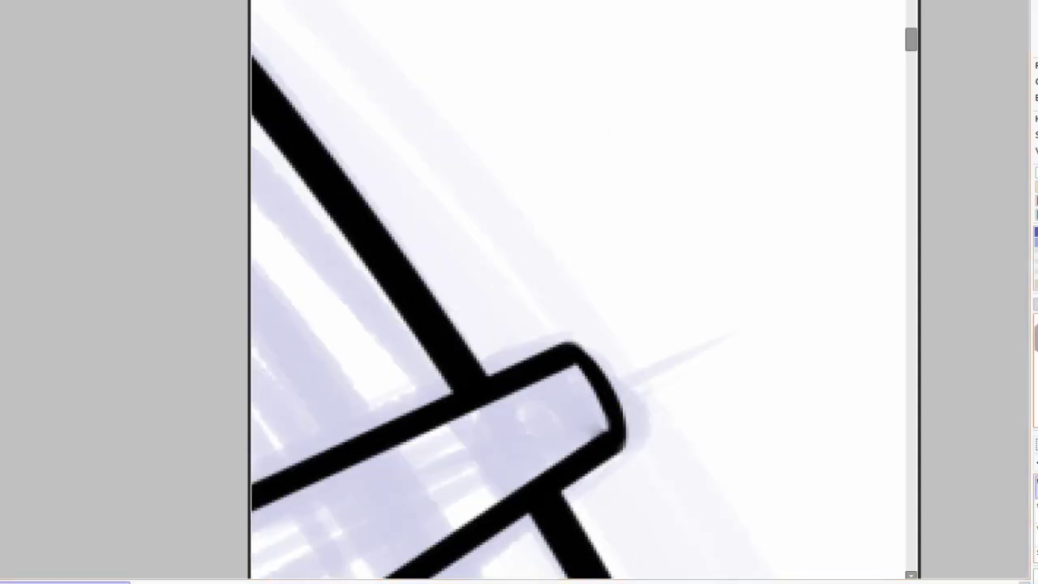
{"action": "key", "text": "ctrl+z"}
{"action": "mouse_move", "coordinate": [567, 352]}
{"action": "left_mouse_down"}
{"action": "mouse_move", "coordinate": [622, 436]}
{"action": "mouse_move", "coordinate": [572, 349]}
{"action": "left_mouse_up"}
{"action": "key", "text": "ctrl+z"}
{"action": "scroll", "coordinate": [592, 482], "scroll_direction": "down", "scroll_amount": 3}
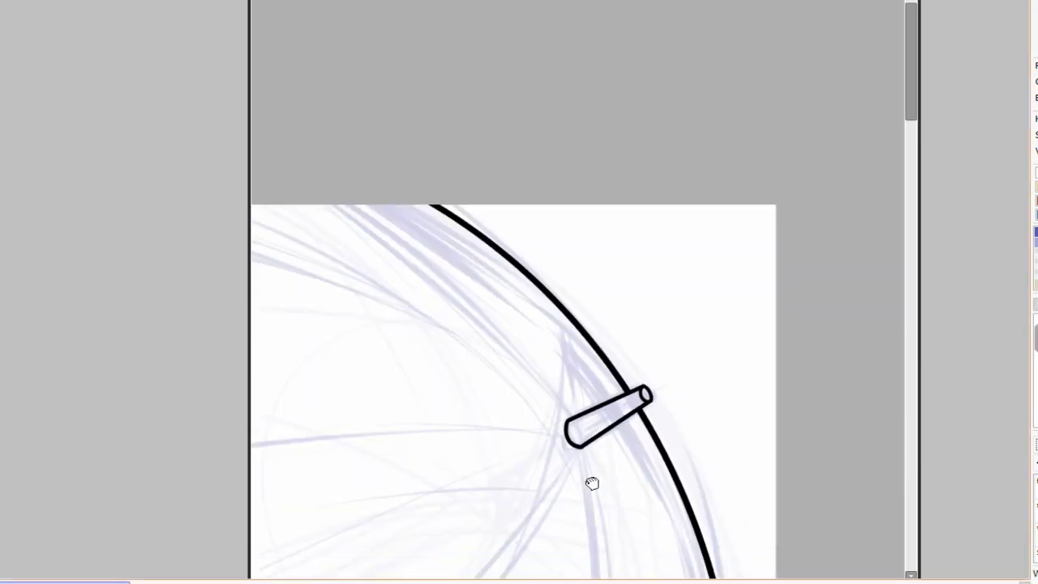
Ink three curved ribs from the ferrule's base to the umbrella's left, lower-left and bottom corners.
{"action": "scroll", "coordinate": [592, 481], "scroll_direction": "up", "scroll_amount": 1}
{"action": "left_click_drag", "start_coordinate": [261, 326], "coordinate": [825, 233]}
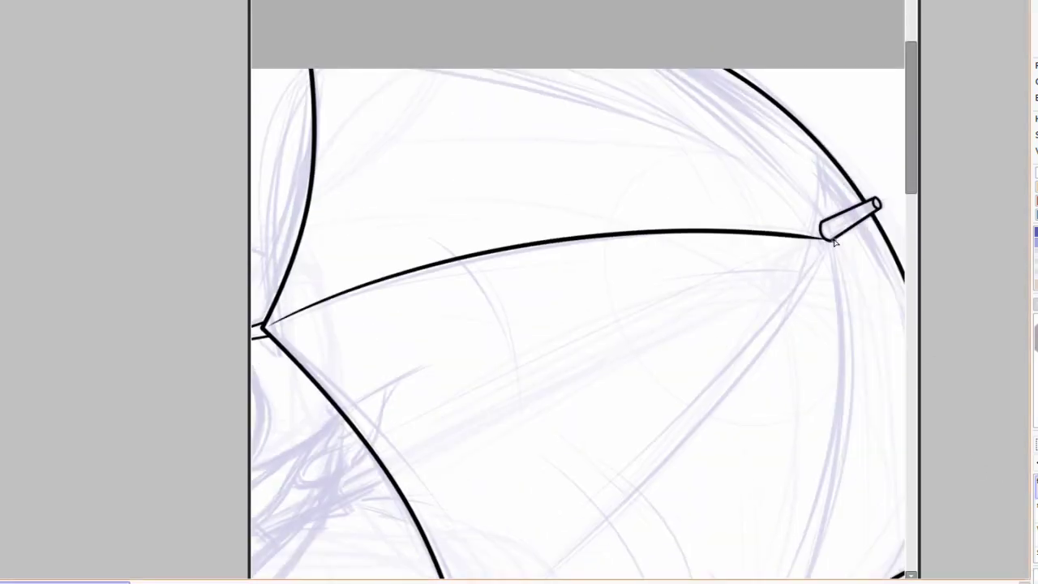
{"action": "scroll", "coordinate": [584, 324], "scroll_direction": "down", "scroll_amount": 5}
{"action": "scroll", "coordinate": [583, 325], "scroll_direction": "right", "scroll_amount": 4}
{"action": "scroll", "coordinate": [1024, 415], "scroll_direction": "up", "scroll_amount": 1}
{"action": "left_click_drag", "start_coordinate": [300, 499], "coordinate": [643, 113]}
{"action": "left_click_drag", "start_coordinate": [625, 472], "coordinate": [591, 394]}
{"action": "left_click_drag", "start_coordinate": [614, 34], "coordinate": [539, 517]}
{"action": "left_click_drag", "start_coordinate": [619, 312], "coordinate": [728, 320]}
{"action": "scroll", "coordinate": [728, 320], "scroll_direction": "up", "scroll_amount": 3}
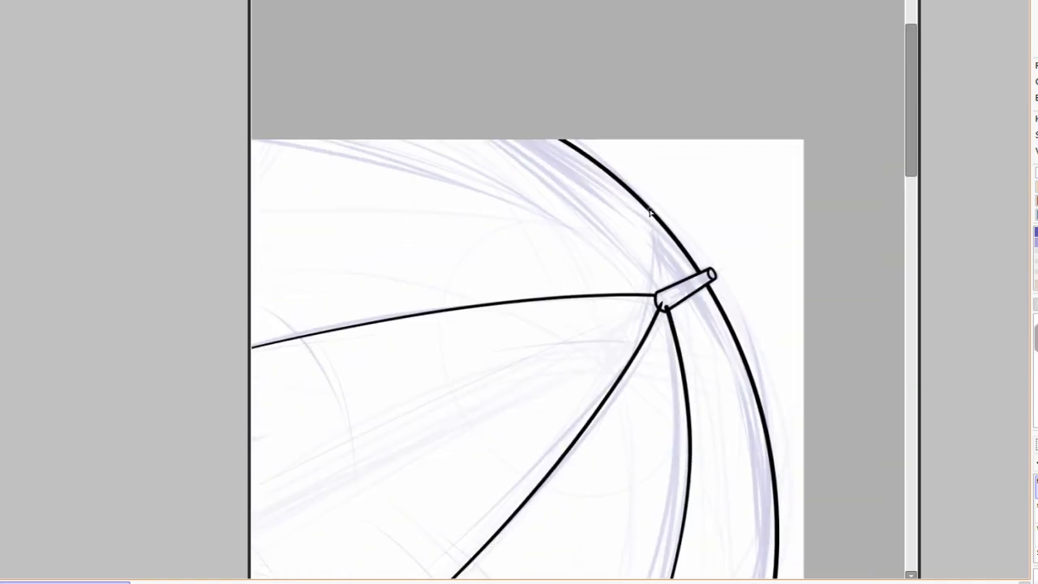
Ink the upper rib and the two short ribs beside the ferrule, and extend the upper rib beyond the canvas's upper edge.
{"action": "scroll", "coordinate": [661, 250], "scroll_direction": "down", "scroll_amount": 1}
{"action": "scroll", "coordinate": [633, 237], "scroll_direction": "up", "scroll_amount": 2}
{"action": "scroll", "coordinate": [633, 237], "scroll_direction": "left", "scroll_amount": 2}
{"action": "mouse_move", "coordinate": [406, 195]}
{"action": "left_mouse_down"}
{"action": "mouse_move", "coordinate": [544, 225]}
{"action": "mouse_move", "coordinate": [579, 255]}
{"action": "mouse_move", "coordinate": [711, 306]}
{"action": "left_mouse_up"}
{"action": "key", "text": "ctrl+z"}
{"action": "left_click_drag", "start_coordinate": [395, 195], "coordinate": [750, 351]}
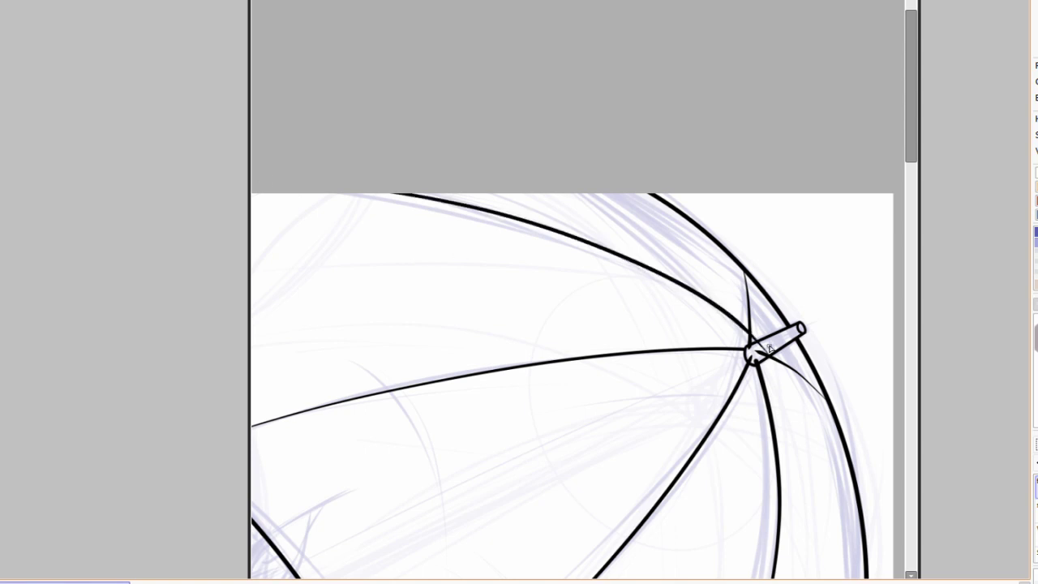
{"action": "key", "text": "ctrl+t"}
{"action": "left_click_drag", "start_coordinate": [390, 192], "coordinate": [334, 190]}
{"action": "key", "text": "Return"}
Erase the rib ends that overlap the inside of the ferrule.
{"action": "scroll", "coordinate": [837, 340], "scroll_direction": "up", "scroll_amount": 3}
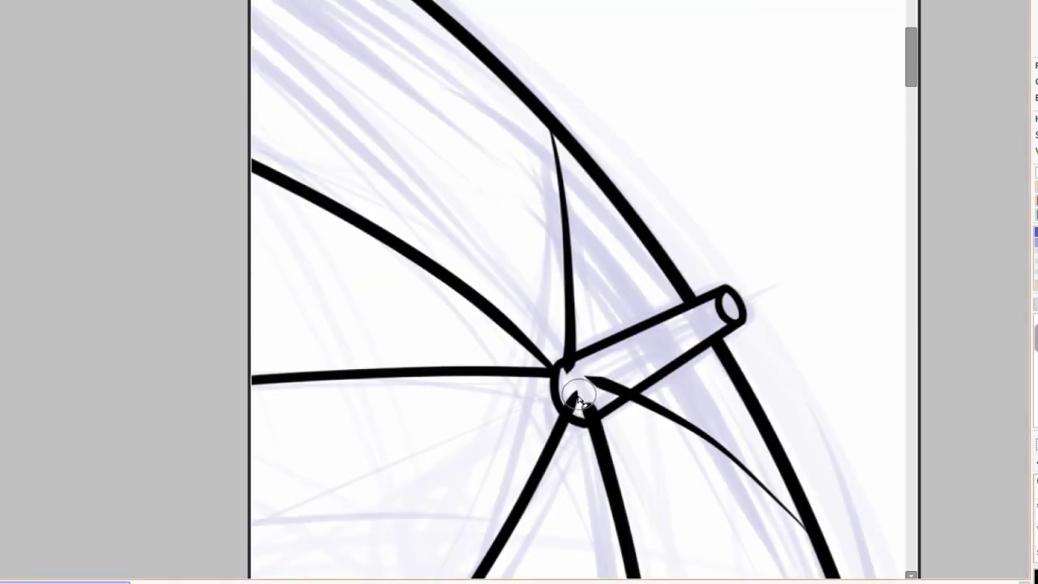
{"action": "scroll", "coordinate": [770, 275], "scroll_direction": "down", "scroll_amount": 3}
{"action": "scroll", "coordinate": [570, 317], "scroll_direction": "up", "scroll_amount": 4}
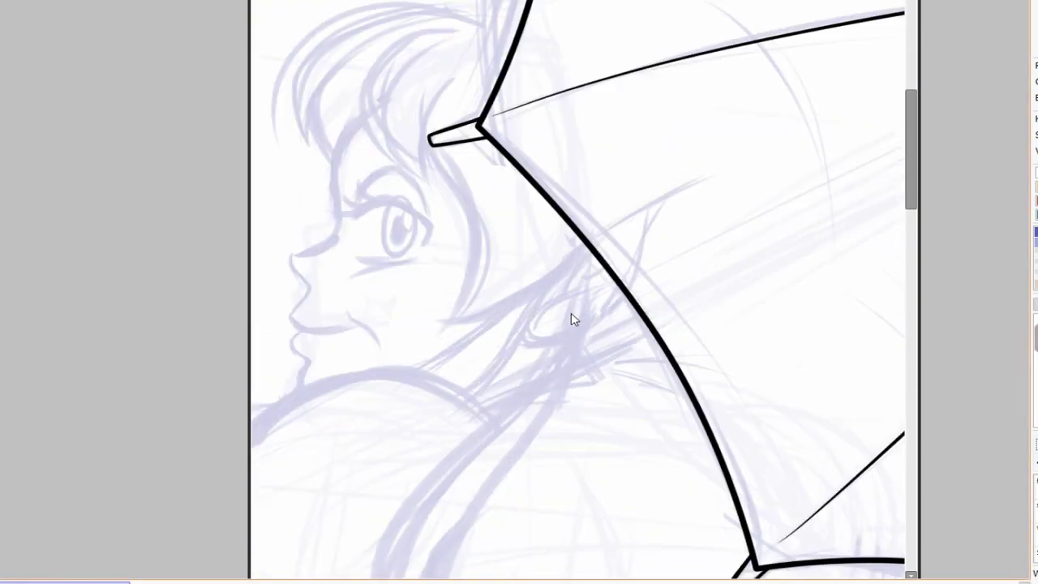
Ink the S-curved side lock of hair beside the face and the hair's lower edge back to the umbrella.
{"action": "scroll", "coordinate": [470, 340], "scroll_direction": "up", "scroll_amount": 2}
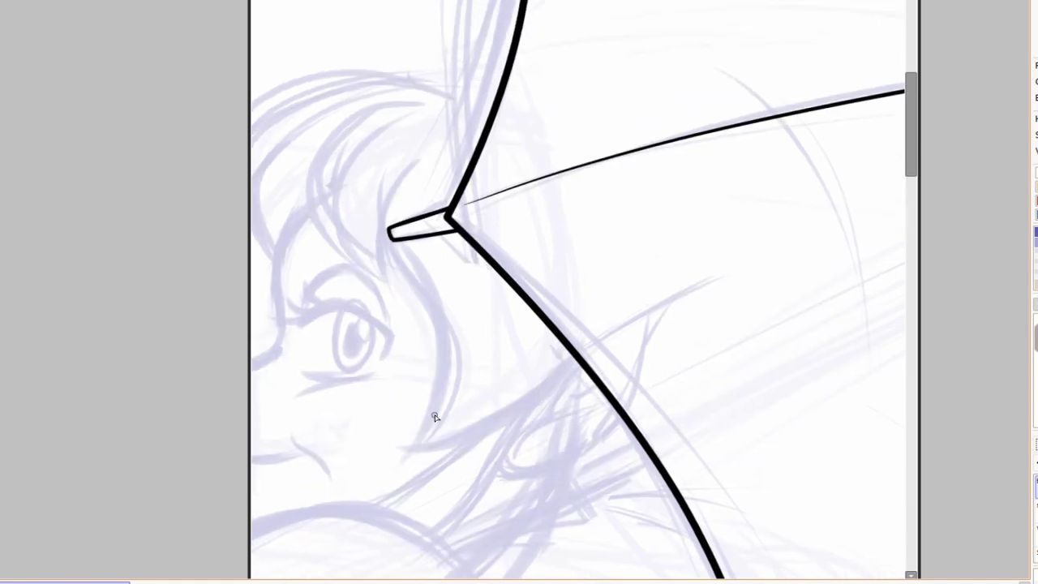
{"action": "left_click_drag", "start_coordinate": [428, 441], "coordinate": [421, 166]}
{"action": "key", "text": "ctrl+z"}
{"action": "scroll", "coordinate": [487, 365], "scroll_direction": "down", "scroll_amount": 3}
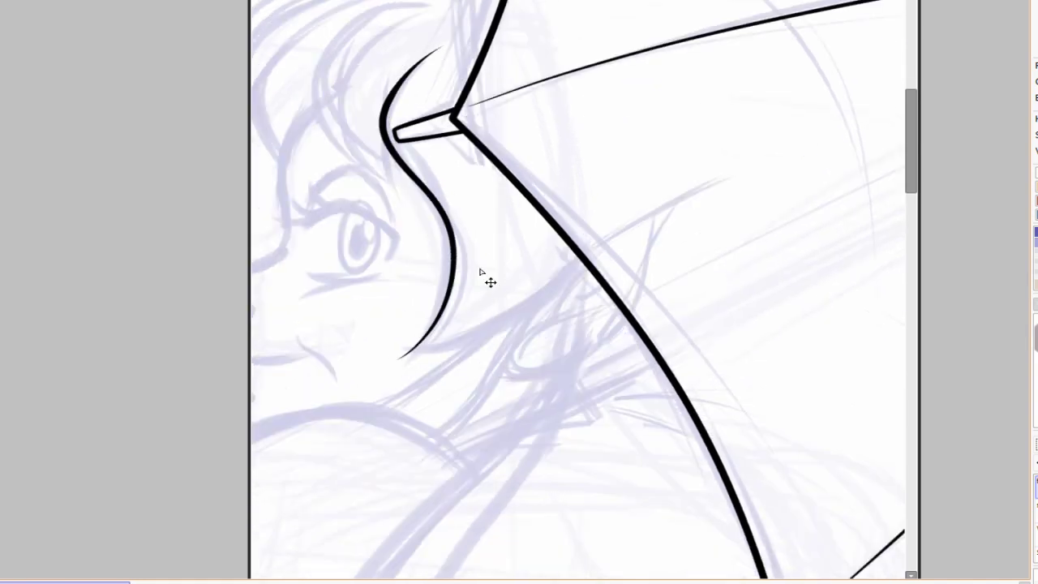
{"action": "key", "text": "ctrl+z"}
{"action": "key", "text": "ctrl+z"}
{"action": "mouse_move", "coordinate": [445, 50]}
{"action": "left_mouse_down"}
{"action": "mouse_move", "coordinate": [401, 355]}
{"action": "mouse_move", "coordinate": [397, 297]}
{"action": "left_mouse_up"}
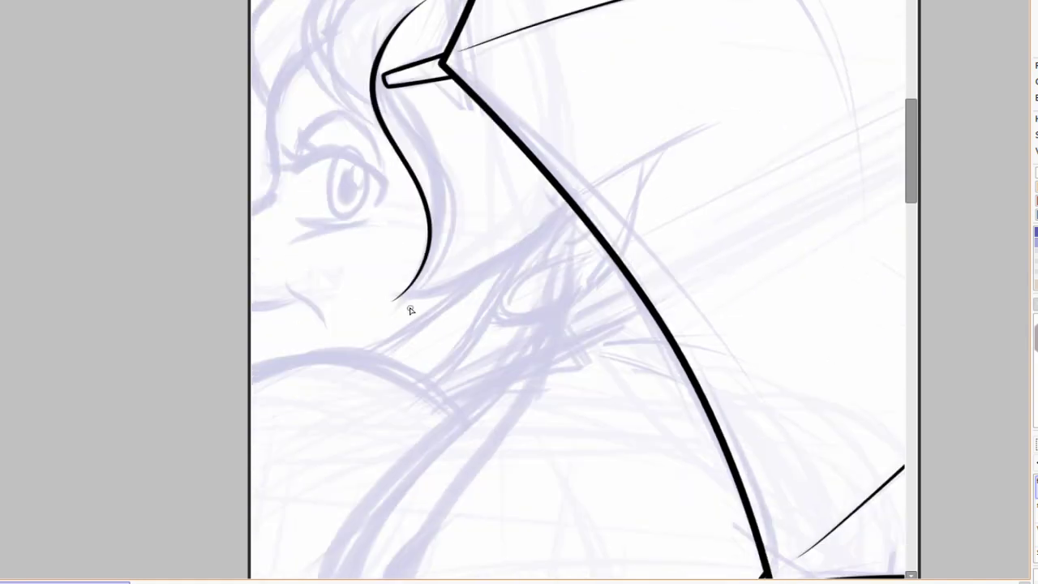
{"action": "scroll", "coordinate": [397, 298], "scroll_direction": "down", "scroll_amount": 3}
Ink the rounded arc of the body beneath the chin, following the sketch.
{"action": "scroll", "coordinate": [616, 186], "scroll_direction": "down", "scroll_amount": 2}
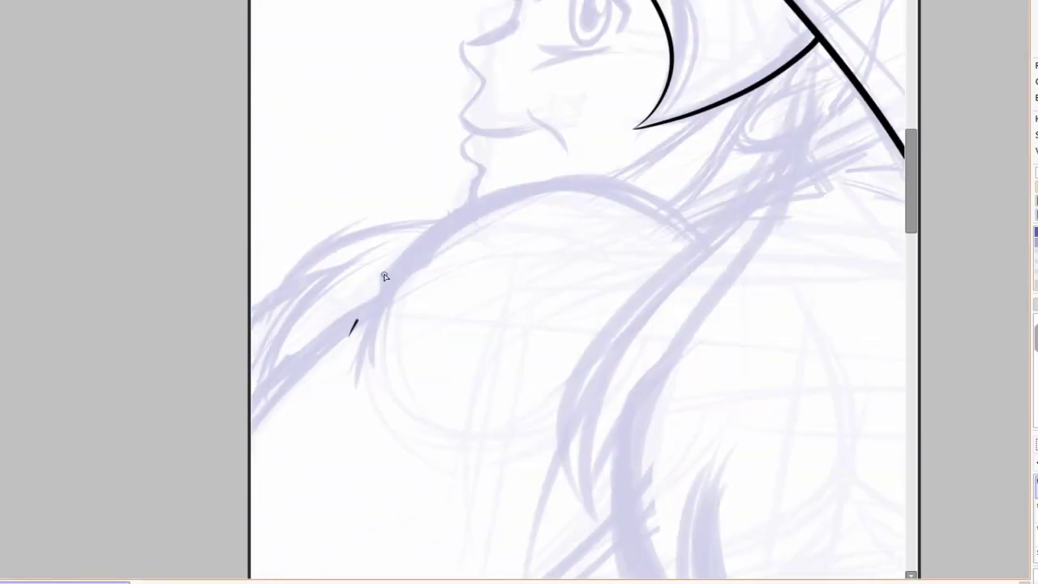
{"action": "left_click_drag", "start_coordinate": [401, 244], "coordinate": [729, 302]}
{"action": "scroll", "coordinate": [567, 325], "scroll_direction": "right", "scroll_amount": 2}
{"action": "scroll", "coordinate": [551, 167], "scroll_direction": "up", "scroll_amount": 3}
{"action": "scroll", "coordinate": [552, 167], "scroll_direction": "left", "scroll_amount": 1}
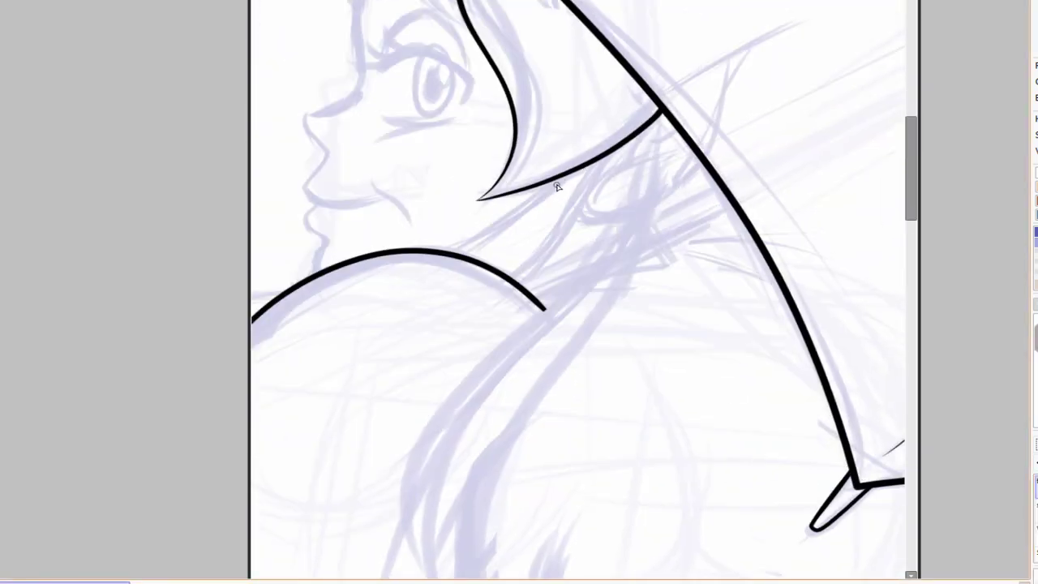
Ink the two neck lines below the hair and the ear's outer curve and inner detail against the umbrella's edge.
{"action": "left_click_drag", "start_coordinate": [621, 148], "coordinate": [514, 280]}
{"action": "scroll", "coordinate": [568, 203], "scroll_direction": "down", "scroll_amount": 3}
{"action": "scroll", "coordinate": [561, 199], "scroll_direction": "up", "scroll_amount": 3}
{"action": "scroll", "coordinate": [561, 200], "scroll_direction": "right", "scroll_amount": 2}
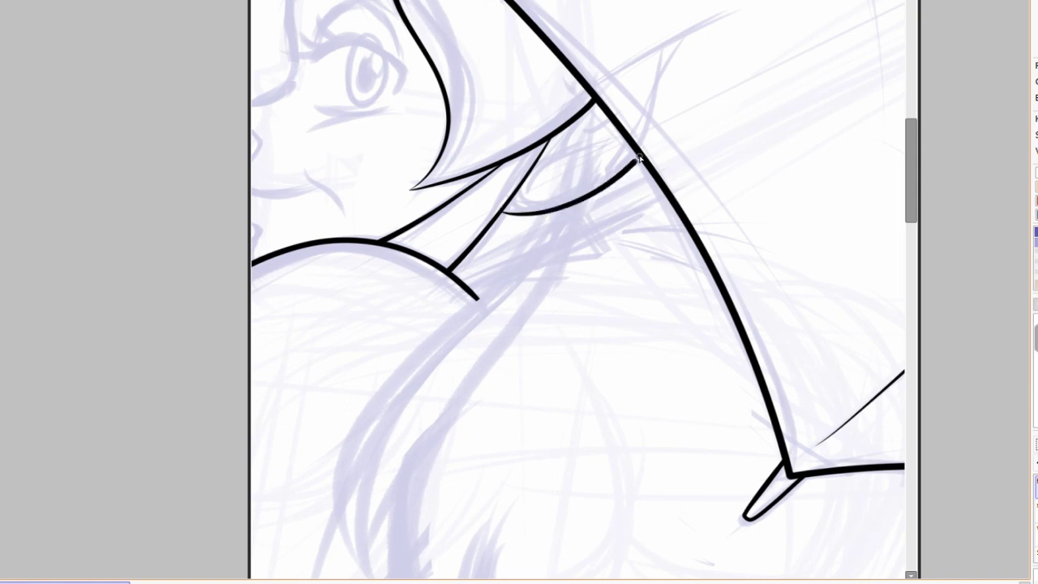
{"action": "scroll", "coordinate": [640, 155], "scroll_direction": "up", "scroll_amount": 3}
{"action": "scroll", "coordinate": [640, 155], "scroll_direction": "right", "scroll_amount": 2}
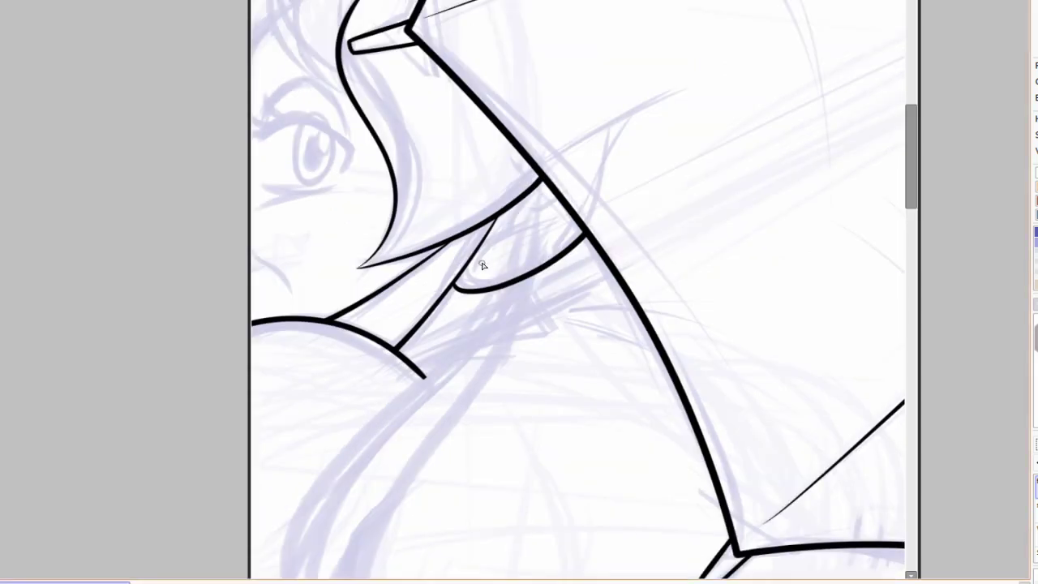
{"action": "scroll", "coordinate": [565, 215], "scroll_direction": "down", "scroll_amount": 3}
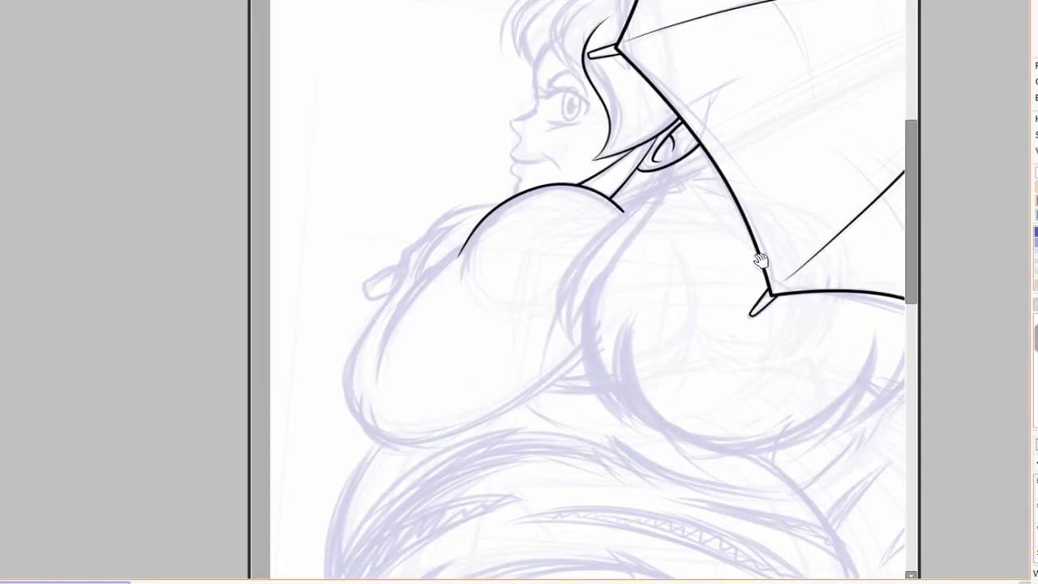
Ink the sweeping contour running down from below the ear and the left edge of the large rounded form beside it.
{"action": "left_click_drag", "start_coordinate": [486, 211], "coordinate": [434, 393]}
{"action": "key", "text": "ctrl+z"}
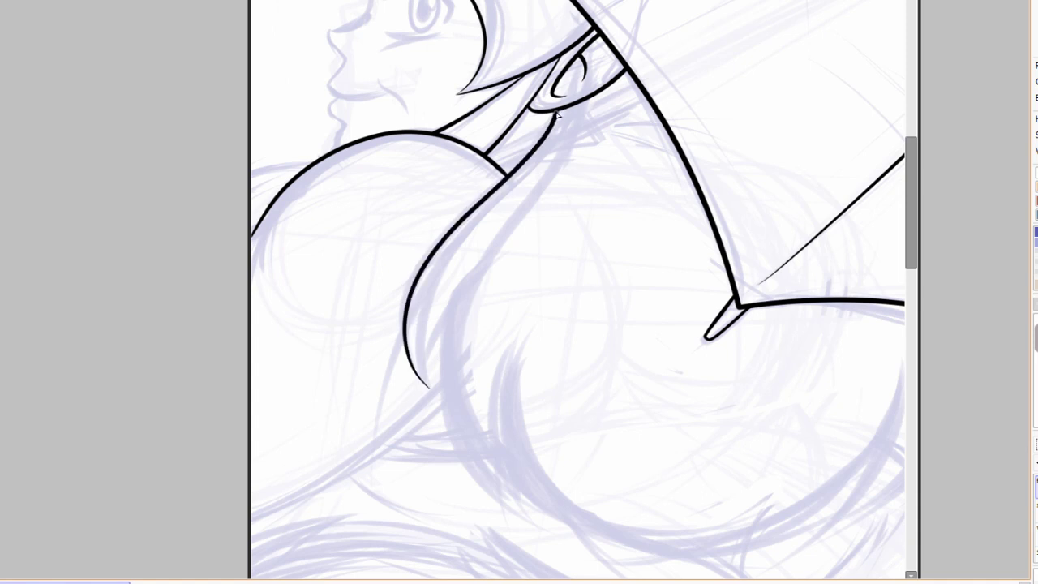
{"action": "scroll", "coordinate": [557, 116], "scroll_direction": "down", "scroll_amount": 3}
{"action": "left_click_drag", "start_coordinate": [466, 172], "coordinate": [531, 426]}
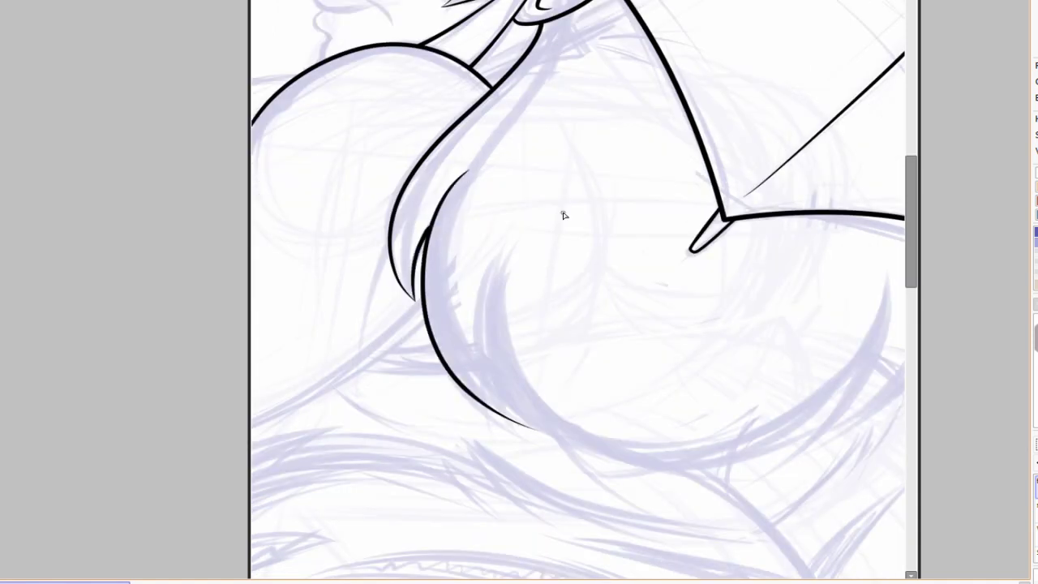
Try a curve along the inner left side of the large rounded form below the umbrella.
{"action": "scroll", "coordinate": [565, 215], "scroll_direction": "up", "scroll_amount": 3}
{"action": "left_click_drag", "start_coordinate": [527, 85], "coordinate": [393, 312]}
{"action": "scroll", "coordinate": [549, 375], "scroll_direction": "down", "scroll_amount": 3}
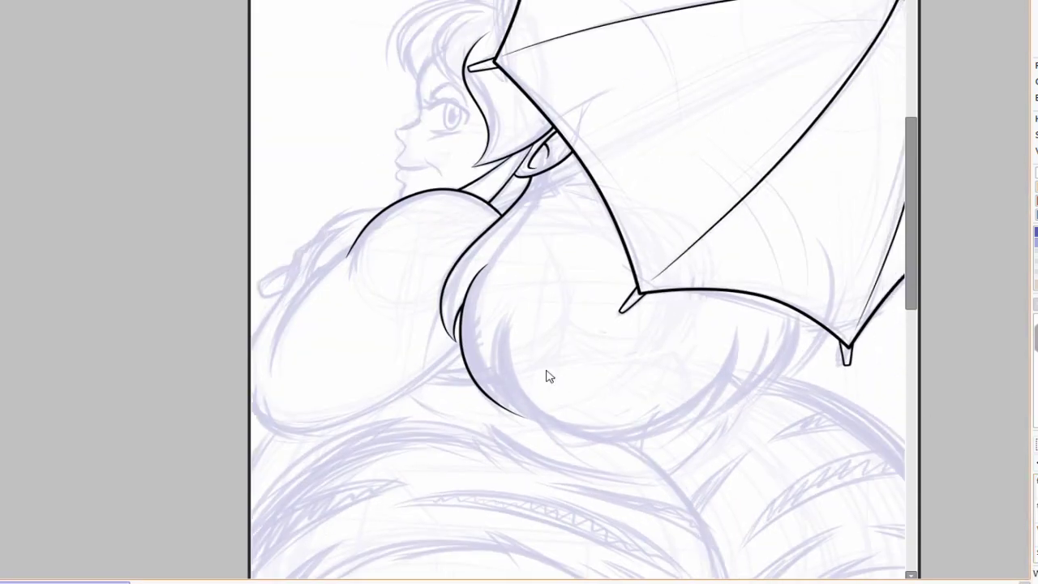
{"action": "scroll", "coordinate": [547, 375], "scroll_direction": "up", "scroll_amount": 3}
{"action": "left_click_drag", "start_coordinate": [397, 257], "coordinate": [393, 340]}
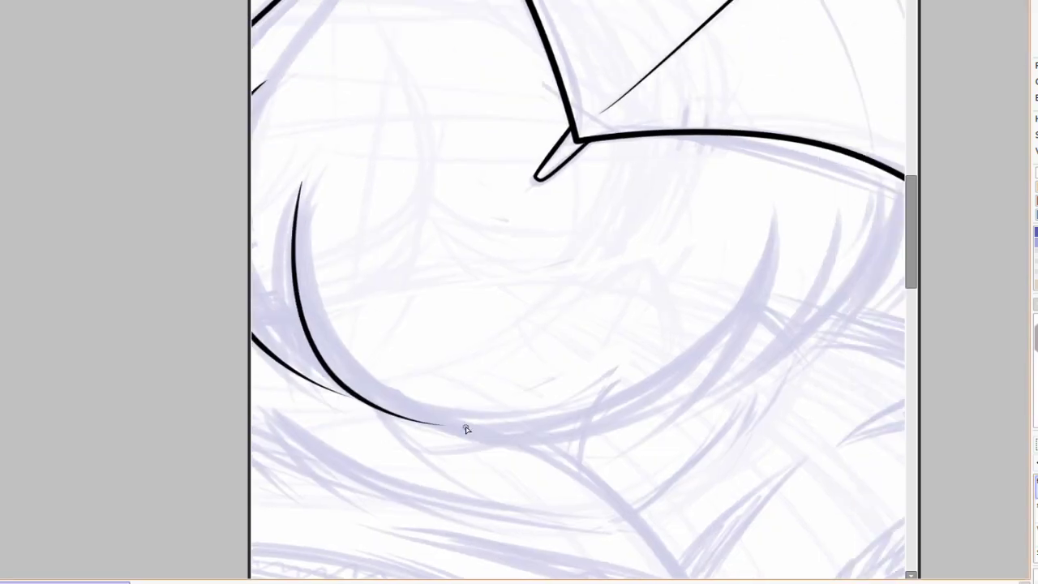
Ink the lower edge of the large rounded form and the overlapping pointed curves at its right side.
{"action": "left_click_drag", "start_coordinate": [416, 430], "coordinate": [782, 207]}
{"action": "left_click_drag", "start_coordinate": [685, 243], "coordinate": [666, 292]}
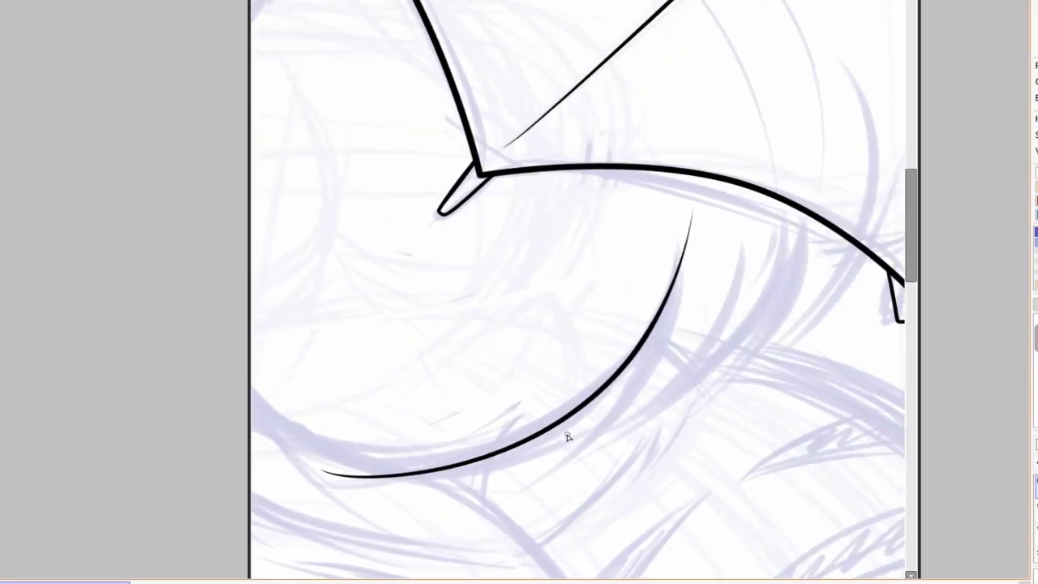
{"action": "left_click_drag", "start_coordinate": [762, 261], "coordinate": [537, 453]}
{"action": "key", "text": "ctrl+z"}
{"action": "left_click_drag", "start_coordinate": [793, 244], "coordinate": [539, 452]}
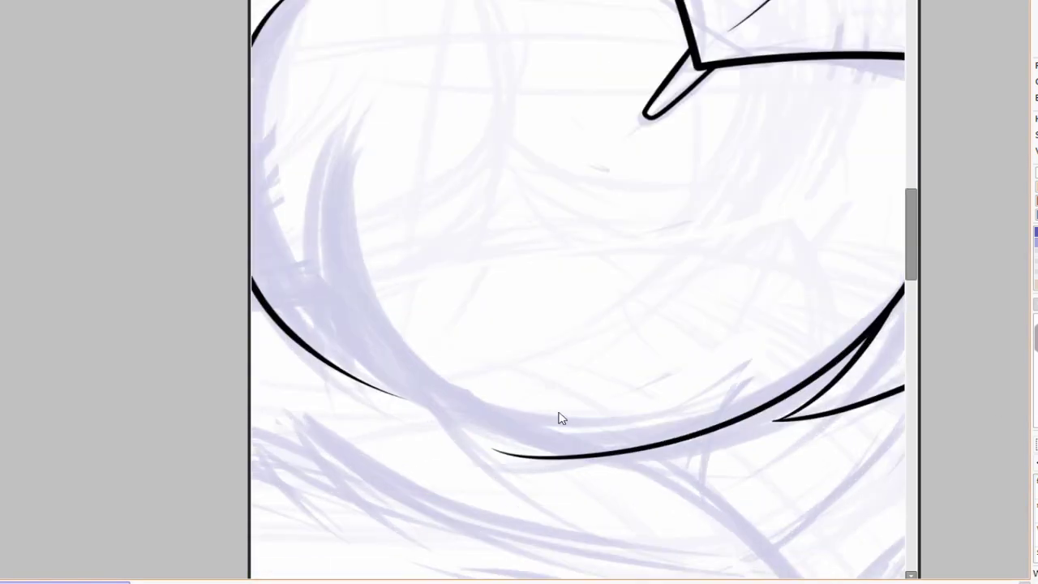
Try several versions of the inner left contour sweeping down into the rounded form's lower edge.
{"action": "left_click_drag", "start_coordinate": [345, 155], "coordinate": [402, 401]}
{"action": "key", "text": "ctrl+z"}
{"action": "left_click_drag", "start_coordinate": [316, 159], "coordinate": [574, 430]}
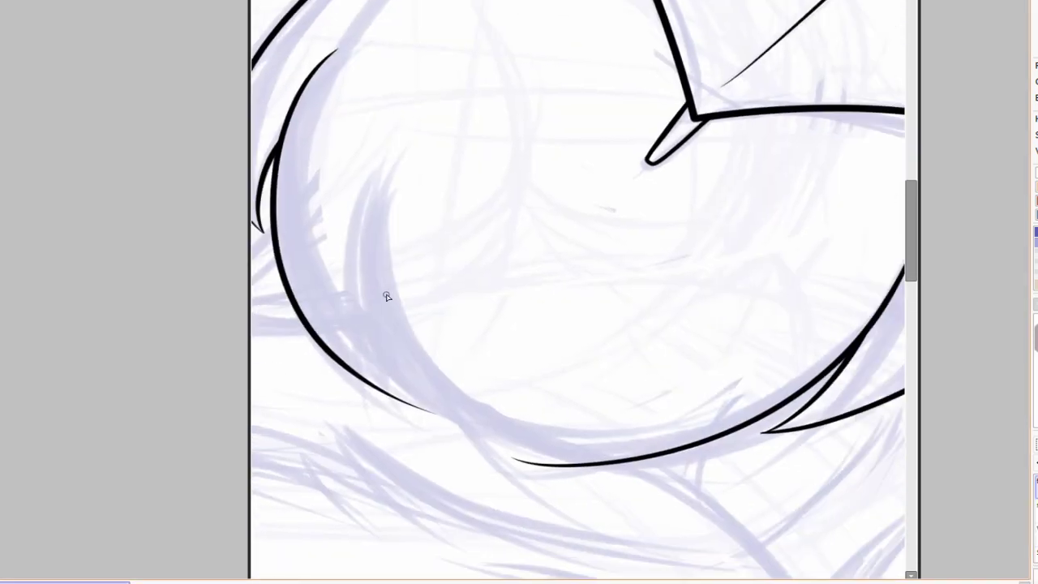
{"action": "left_click_drag", "start_coordinate": [359, 191], "coordinate": [636, 413]}
{"action": "key", "text": "ctrl+z"}
{"action": "left_click_drag", "start_coordinate": [346, 264], "coordinate": [576, 438]}
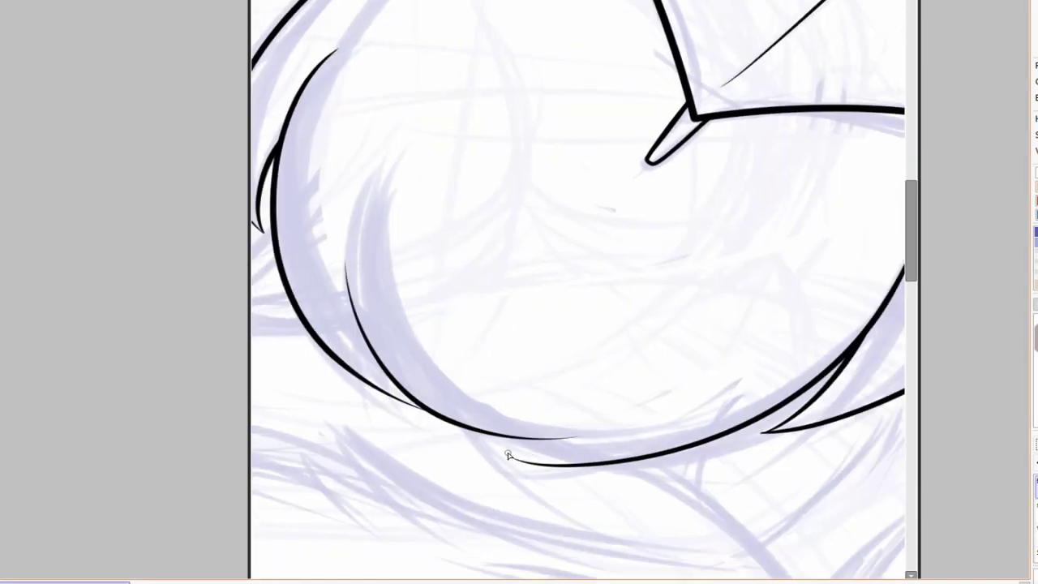
{"action": "scroll", "coordinate": [730, 340], "scroll_direction": "up", "scroll_amount": 2}
{"action": "key", "text": "ctrl+z"}
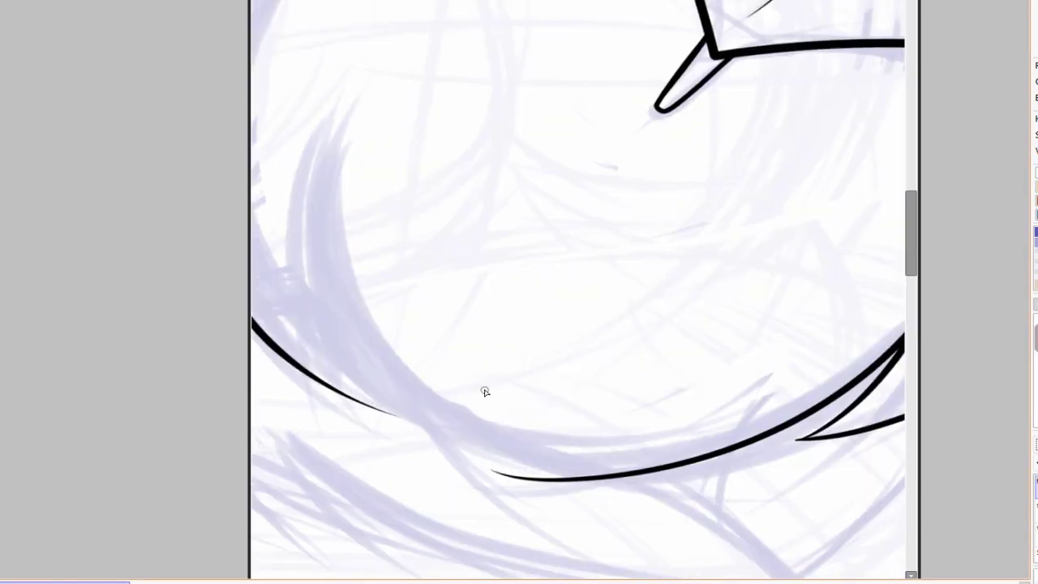
Ink the inner left contour across the rounded form's lower edge and join it to the pointed tip with a short stroke.
{"action": "left_click_drag", "start_coordinate": [290, 158], "coordinate": [636, 418]}
{"action": "key", "text": "ctrl+z"}
{"action": "left_click_drag", "start_coordinate": [292, 150], "coordinate": [754, 410]}
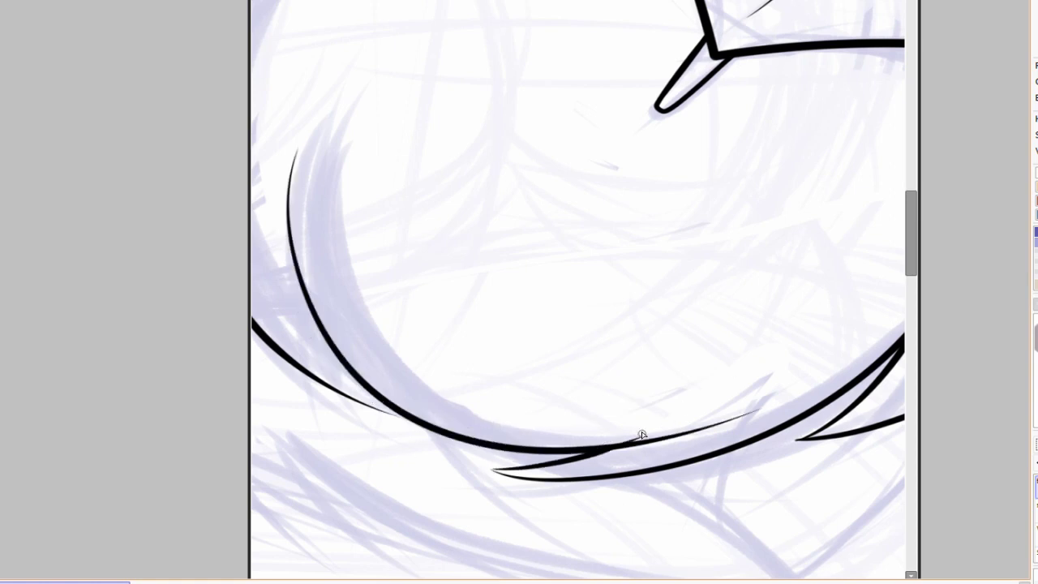
{"action": "scroll", "coordinate": [640, 435], "scroll_direction": "down", "scroll_amount": 5}
{"action": "scroll", "coordinate": [579, 424], "scroll_direction": "up", "scroll_amount": 5}
{"action": "left_click_drag", "start_coordinate": [365, 419], "coordinate": [729, 315]}
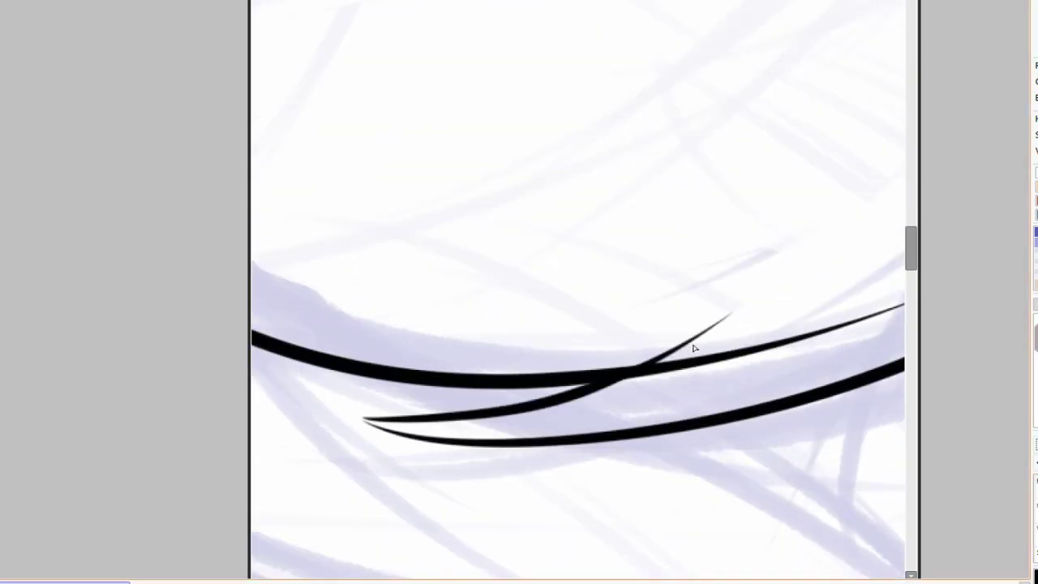
Ink the bent arm's upper edge and the two curves behind it, erasing the line end that crosses the shoulder.
{"action": "scroll", "coordinate": [560, 317], "scroll_direction": "down", "scroll_amount": 4}
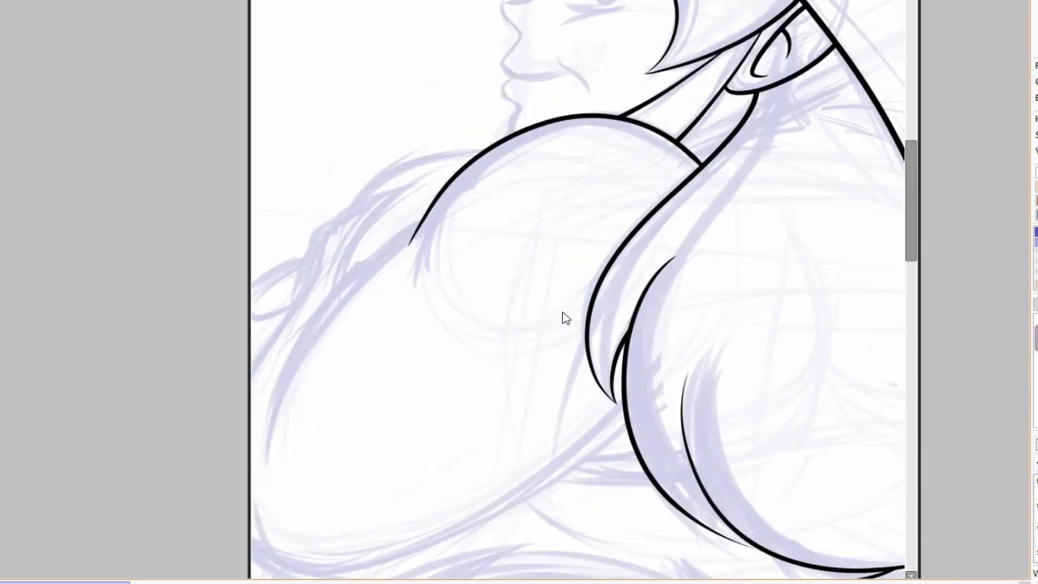
{"action": "left_click_drag", "start_coordinate": [304, 559], "coordinate": [560, 180]}
{"action": "scroll", "coordinate": [470, 130], "scroll_direction": "up", "scroll_amount": 3}
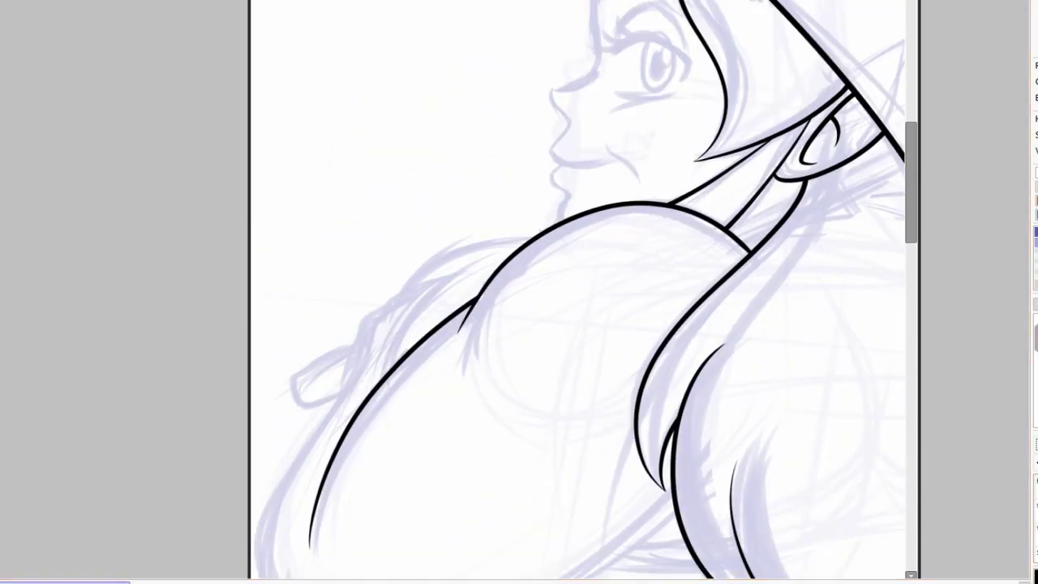
{"action": "left_click_drag", "start_coordinate": [358, 288], "coordinate": [728, 177]}
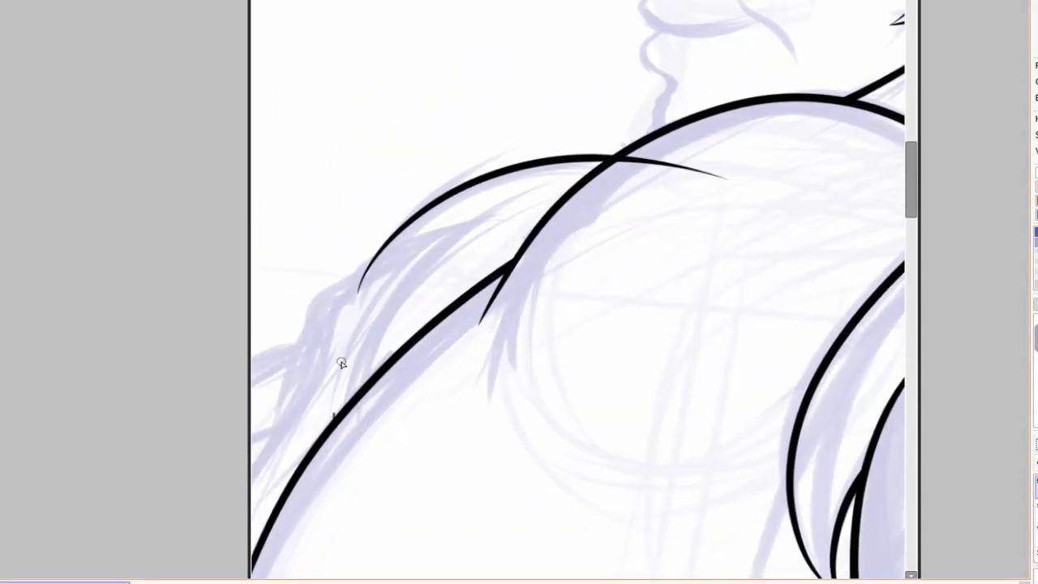
{"action": "left_click_drag", "start_coordinate": [332, 424], "coordinate": [535, 195]}
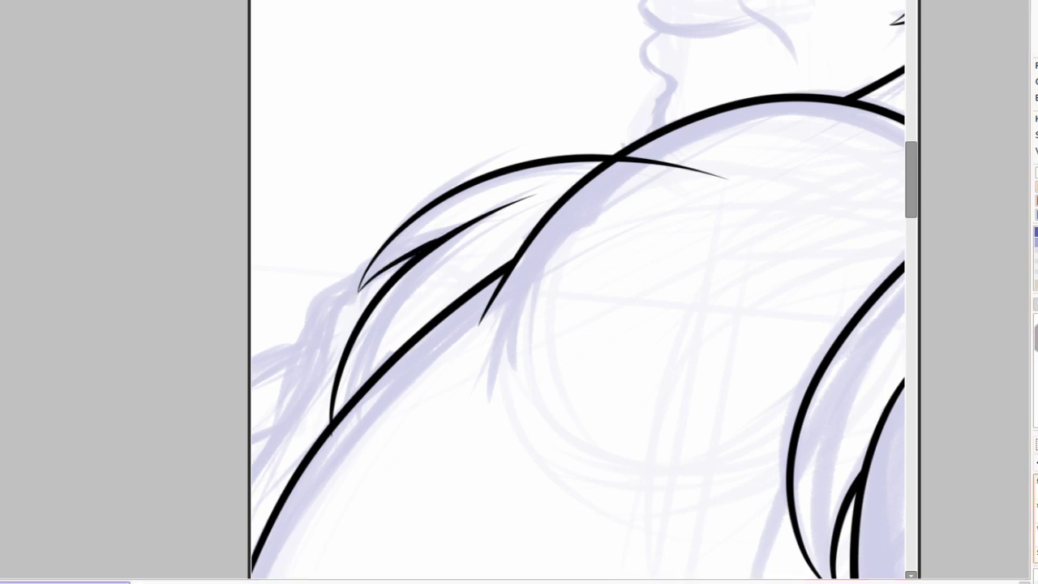
{"action": "left_click_drag", "start_coordinate": [612, 160], "coordinate": [728, 177]}
Ink the small knuckle bump on the hand and try an outer wrist contour running down the arm.
{"action": "scroll", "coordinate": [519, 227], "scroll_direction": "down", "scroll_amount": 2}
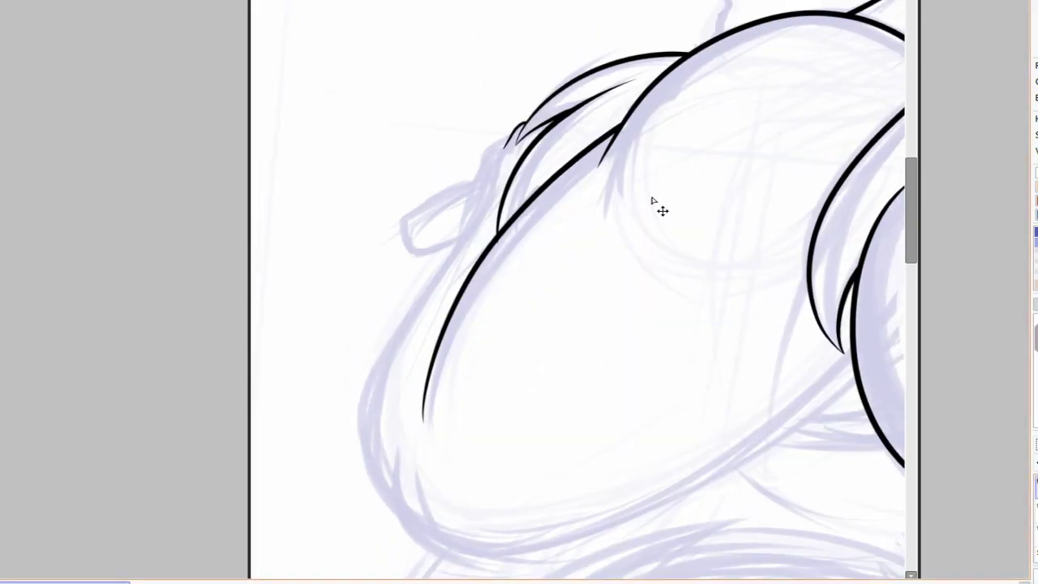
{"action": "key", "text": "ctrl+plus"}
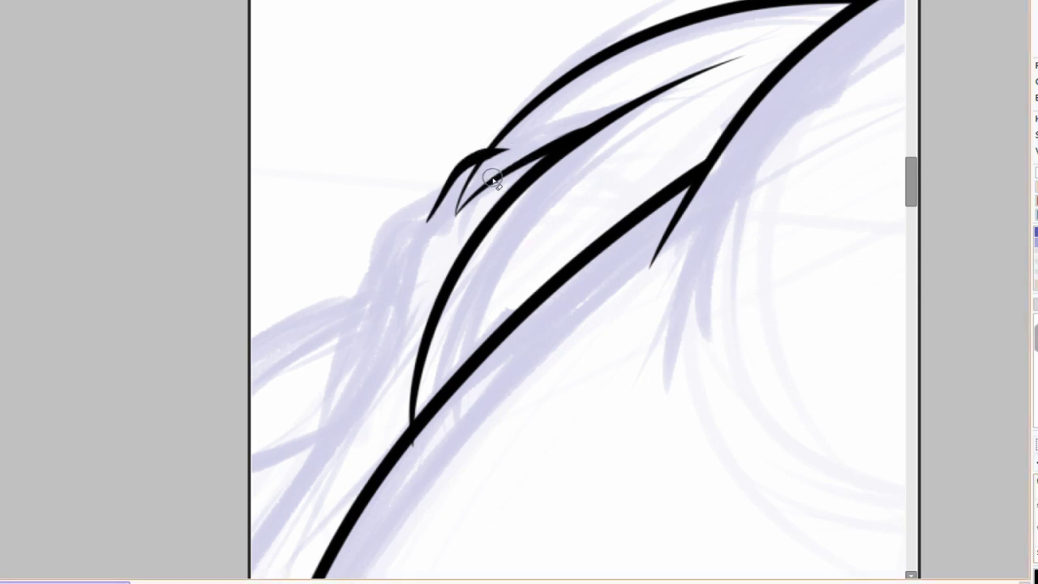
{"action": "left_click_drag", "start_coordinate": [487, 171], "coordinate": [555, 62]}
{"action": "key", "text": "ctrl+minus"}
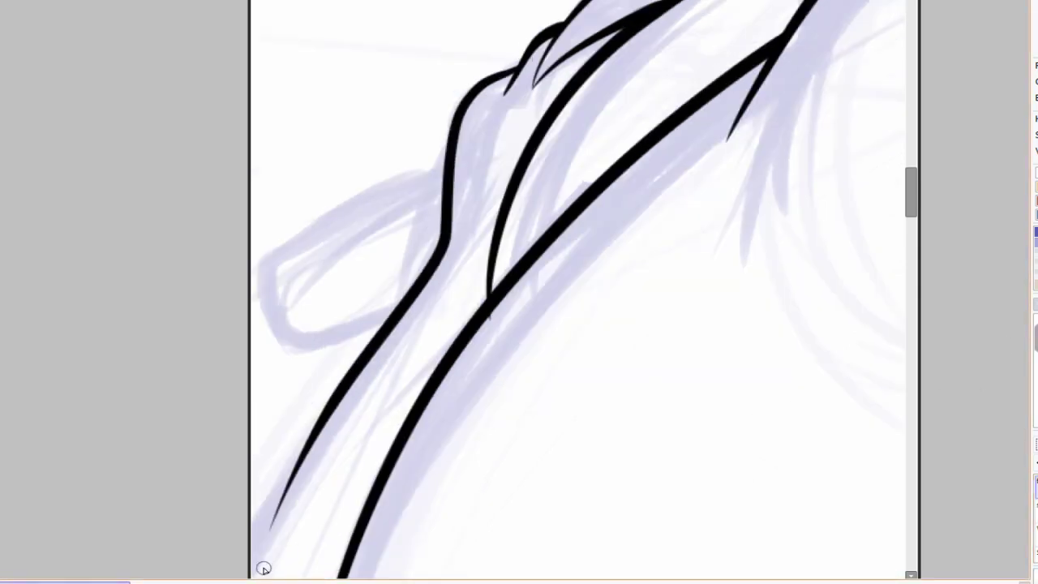
{"action": "key", "text": "ctrl+plus"}
{"action": "key", "text": "ctrl+plus"}
{"action": "key", "text": "ctrl+minus"}
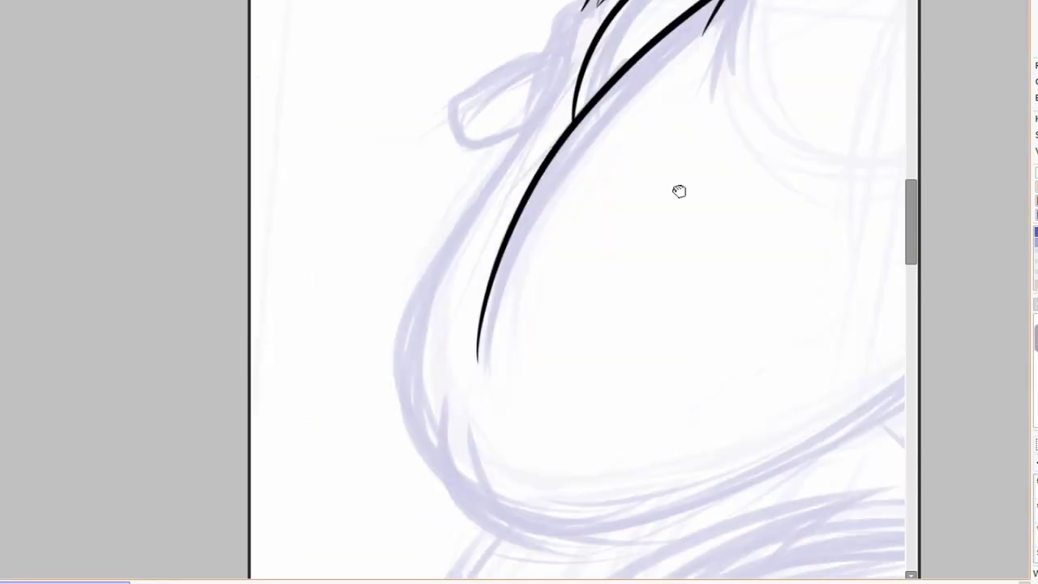
Ink the arm's lower edge and two short fold lines beside it, erasing the ends that cross the rounded form.
{"action": "scroll", "coordinate": [1000, 483], "scroll_direction": "down", "scroll_amount": 2}
{"action": "left_click_drag", "start_coordinate": [301, 401], "coordinate": [831, 227]}
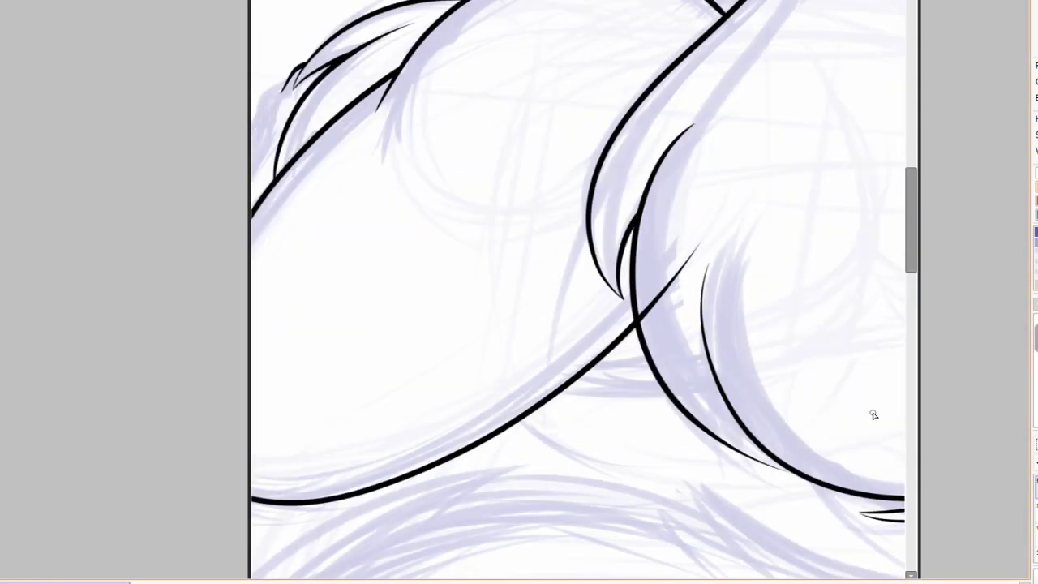
{"action": "left_click_drag", "start_coordinate": [494, 379], "coordinate": [746, 355]}
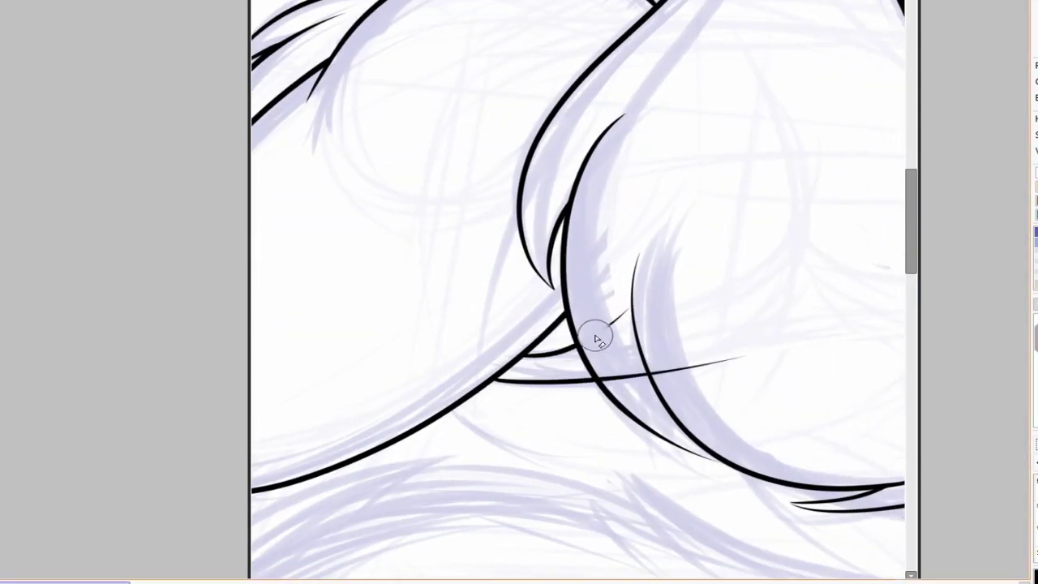
{"action": "mouse_move", "coordinate": [597, 336]}
{"action": "left_mouse_down"}
{"action": "mouse_move", "coordinate": [559, 435]}
{"action": "mouse_move", "coordinate": [512, 264]}
{"action": "mouse_move", "coordinate": [510, 58]}
{"action": "left_mouse_up"}
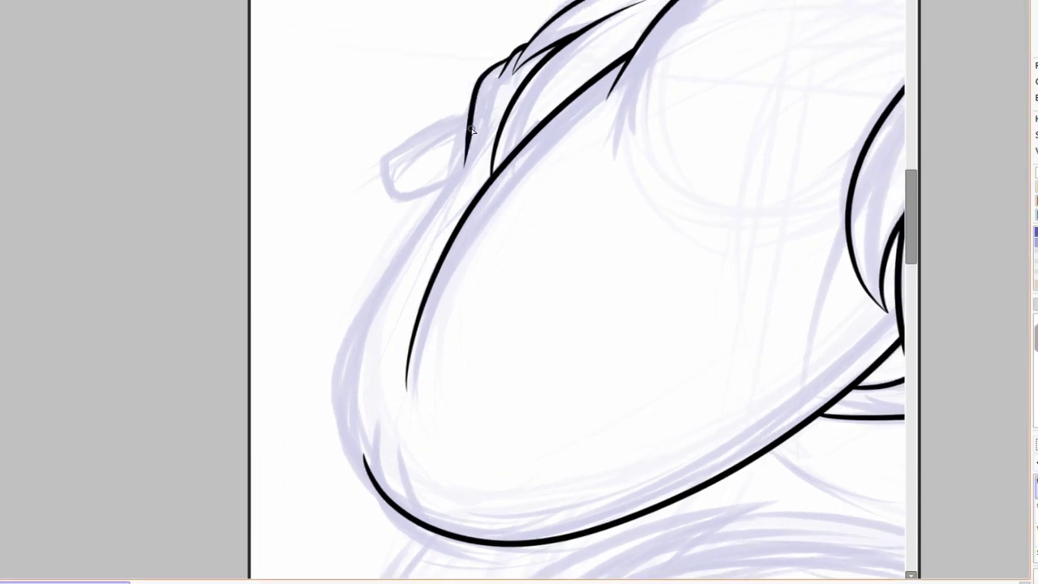
Ink the outer contour from the wrist around the elbow and join it to the arm's lower edge.
{"action": "left_click_drag", "start_coordinate": [471, 130], "coordinate": [426, 517]}
{"action": "scroll", "coordinate": [457, 108], "scroll_direction": "up", "scroll_amount": 5}
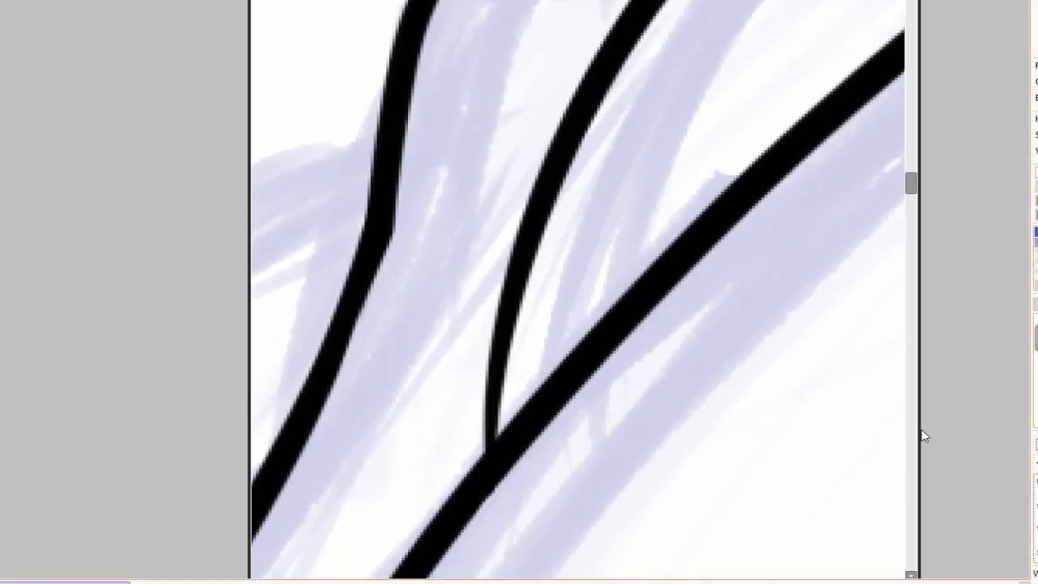
{"action": "scroll", "coordinate": [416, 278], "scroll_direction": "down", "scroll_amount": 5}
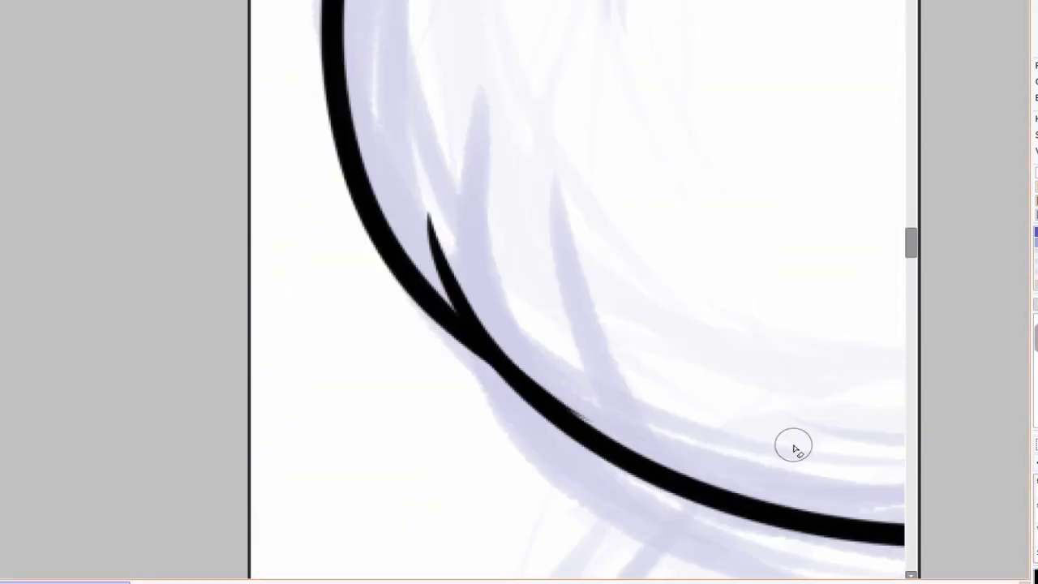
{"action": "scroll", "coordinate": [678, 422], "scroll_direction": "up", "scroll_amount": 8}
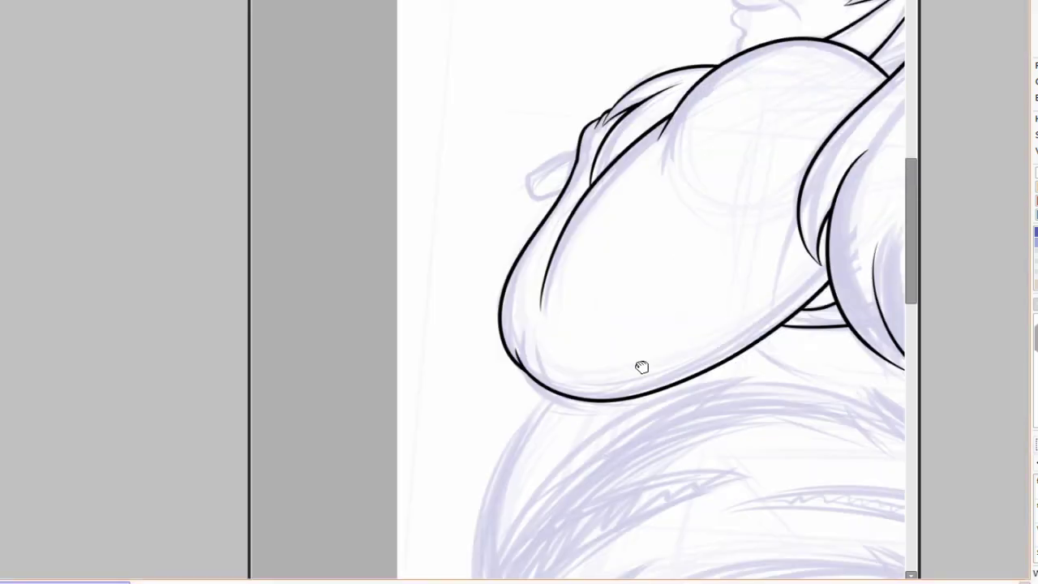
Ink the short cheek crease beside the corner of the mouth.
{"action": "scroll", "coordinate": [509, 248], "scroll_direction": "up", "scroll_amount": 1}
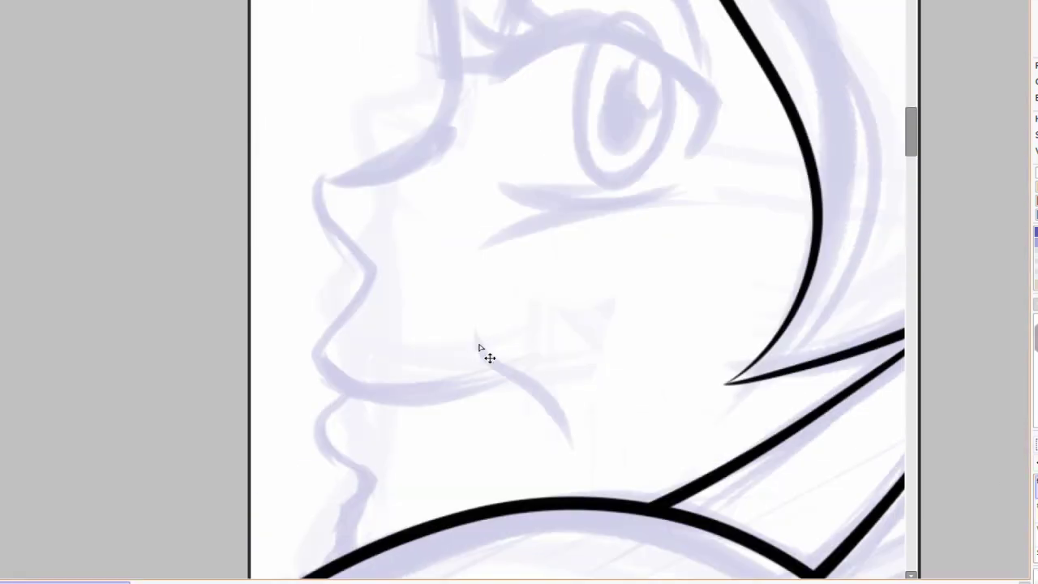
{"action": "scroll", "coordinate": [479, 347], "scroll_direction": "down", "scroll_amount": 2}
{"action": "left_click_drag", "start_coordinate": [452, 381], "coordinate": [688, 259]}
{"action": "scroll", "coordinate": [603, 375], "scroll_direction": "down", "scroll_amount": 2}
{"action": "scroll", "coordinate": [548, 357], "scroll_direction": "up", "scroll_amount": 3}
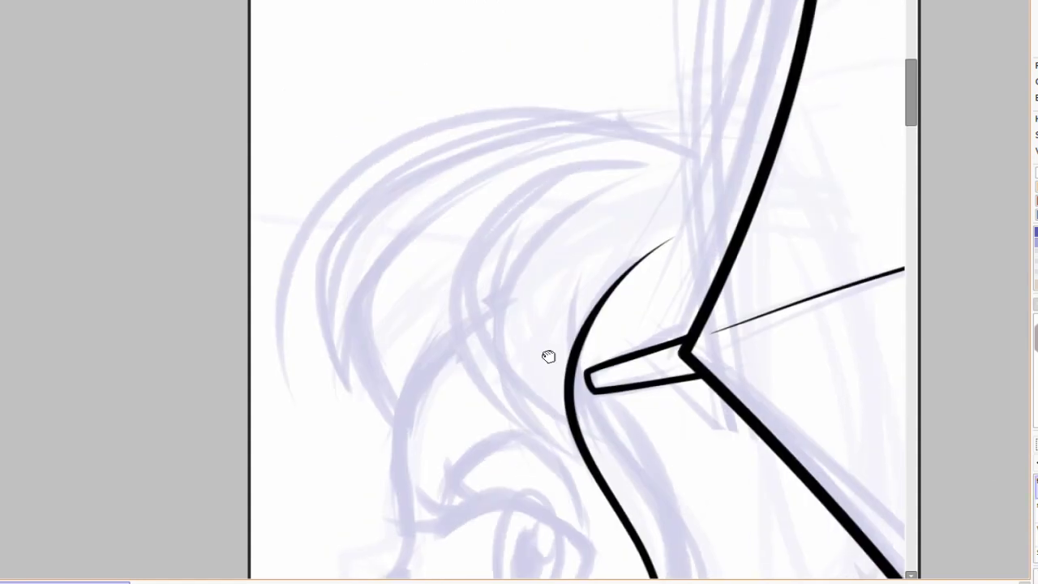
Ink a first version of the small lock by the umbrella rib tip and the bang above the eye.
{"action": "left_click_drag", "start_coordinate": [548, 356], "coordinate": [593, 289]}
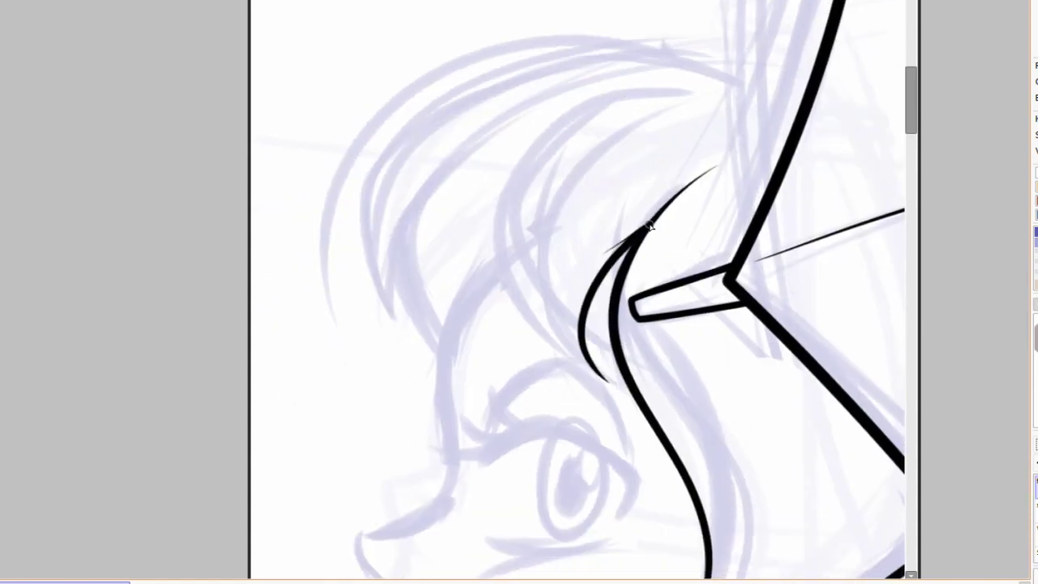
{"action": "left_click_drag", "start_coordinate": [641, 98], "coordinate": [624, 391]}
{"action": "left_click_drag", "start_coordinate": [625, 391], "coordinate": [665, 416]}
{"action": "key", "text": "ctrl+z"}
{"action": "left_click_drag", "start_coordinate": [709, 118], "coordinate": [648, 416]}
{"action": "left_click_drag", "start_coordinate": [616, 413], "coordinate": [665, 203]}
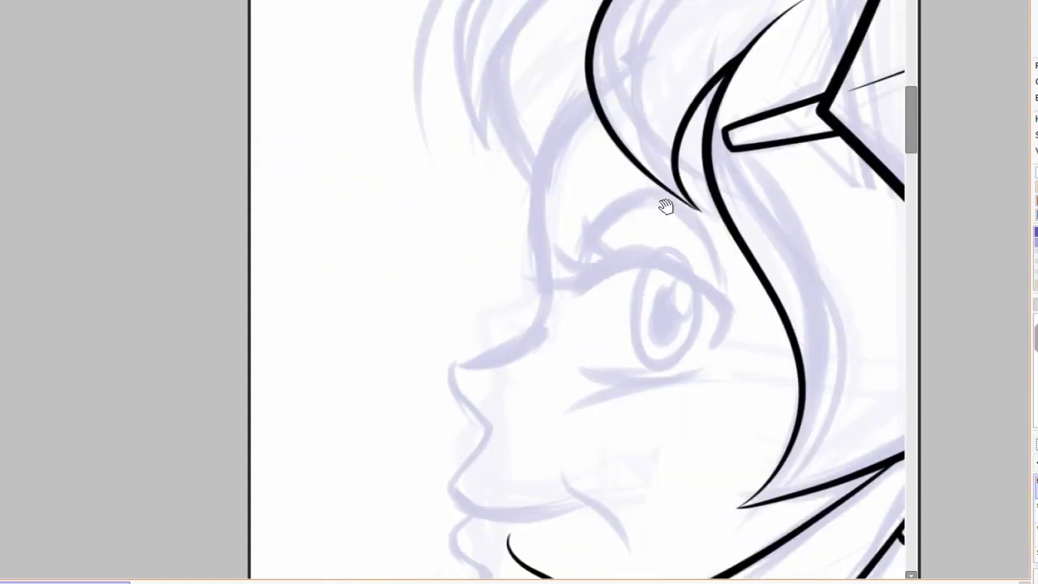
Ink the face profile from the forehead over the nose and upper lip to the mouth line.
{"action": "mouse_move", "coordinate": [581, 115]}
{"action": "left_mouse_down"}
{"action": "mouse_move", "coordinate": [528, 51]}
{"action": "mouse_move", "coordinate": [408, 295]}
{"action": "left_mouse_up"}
{"action": "key", "text": "ctrl+z"}
{"action": "left_click_drag", "start_coordinate": [536, 24], "coordinate": [406, 297]}
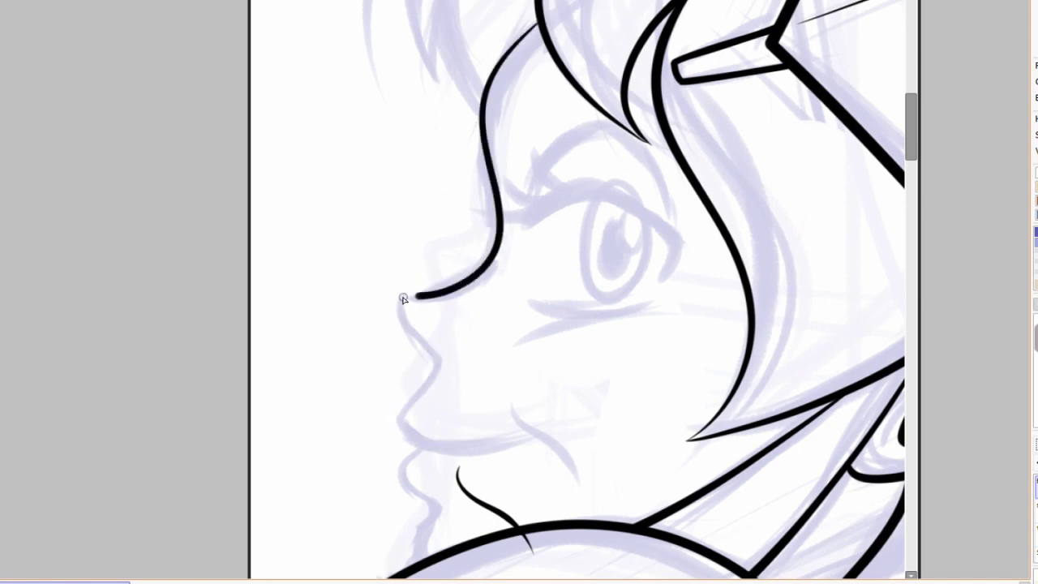
{"action": "left_click_drag", "start_coordinate": [403, 426], "coordinate": [518, 441]}
{"action": "mouse_move", "coordinate": [519, 442]}
{"action": "left_mouse_down"}
{"action": "mouse_move", "coordinate": [535, 207]}
{"action": "mouse_move", "coordinate": [459, 311]}
{"action": "left_mouse_up"}
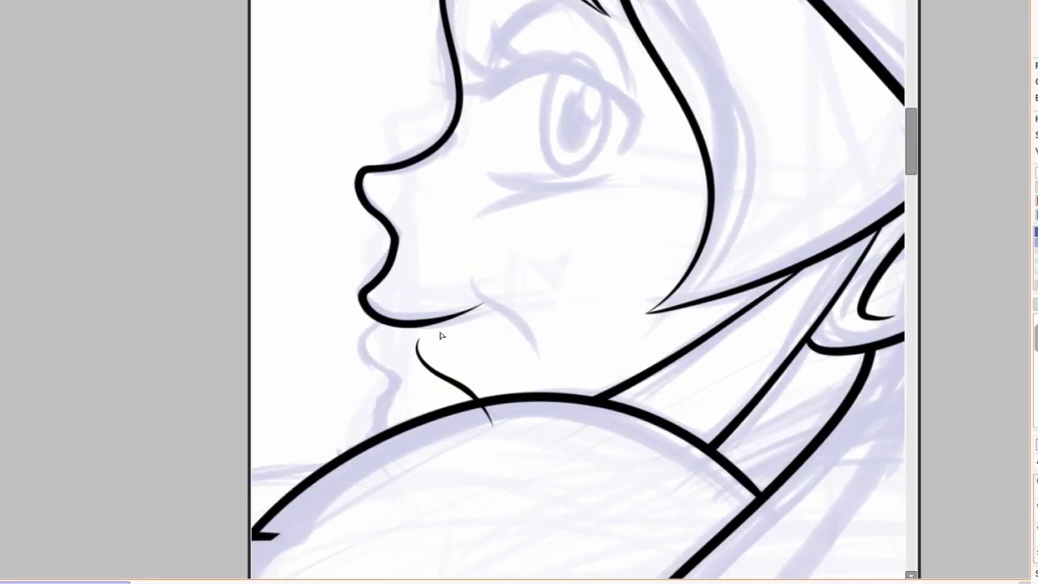
Ink the lower lip and chin contour down to the shoulder.
{"action": "left_click_drag", "start_coordinate": [486, 430], "coordinate": [539, 344]}
{"action": "key", "text": "ctrl+d"}
{"action": "scroll", "coordinate": [390, 359], "scroll_direction": "up", "scroll_amount": 3}
{"action": "mouse_move", "coordinate": [378, 285]}
{"action": "left_mouse_down"}
{"action": "mouse_move", "coordinate": [366, 485]}
{"action": "mouse_move", "coordinate": [395, 398]}
{"action": "left_mouse_up"}
{"action": "key", "text": "ctrl+z"}
{"action": "scroll", "coordinate": [385, 425], "scroll_direction": "down", "scroll_amount": 4}
{"action": "scroll", "coordinate": [531, 318], "scroll_direction": "up", "scroll_amount": 2}
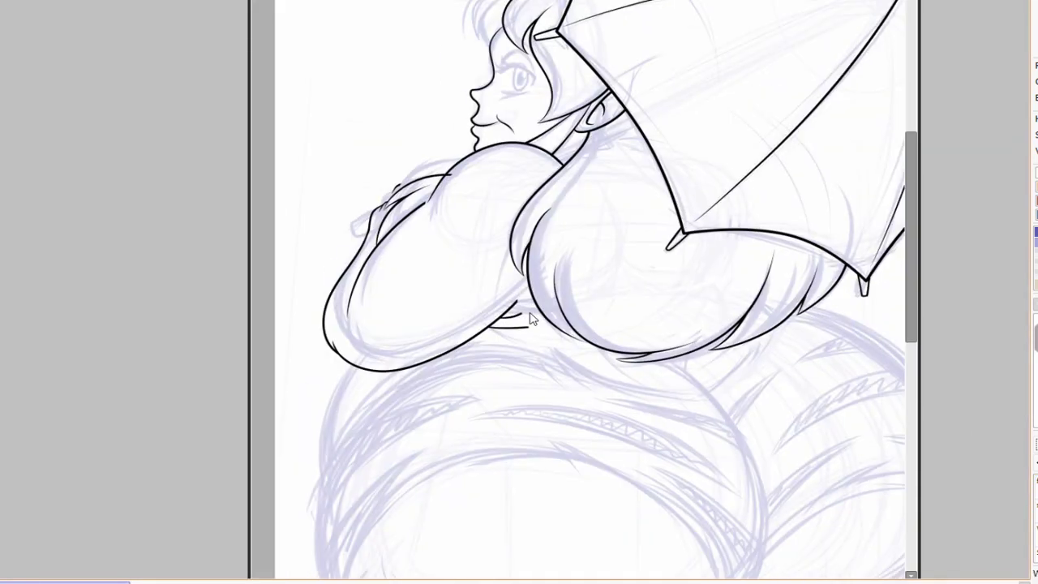
Undo the face and hair inking, and redraw the small lock by the umbrella rib tip and the curved bang beside it.
{"action": "scroll", "coordinate": [597, 339], "scroll_direction": "up", "scroll_amount": 3}
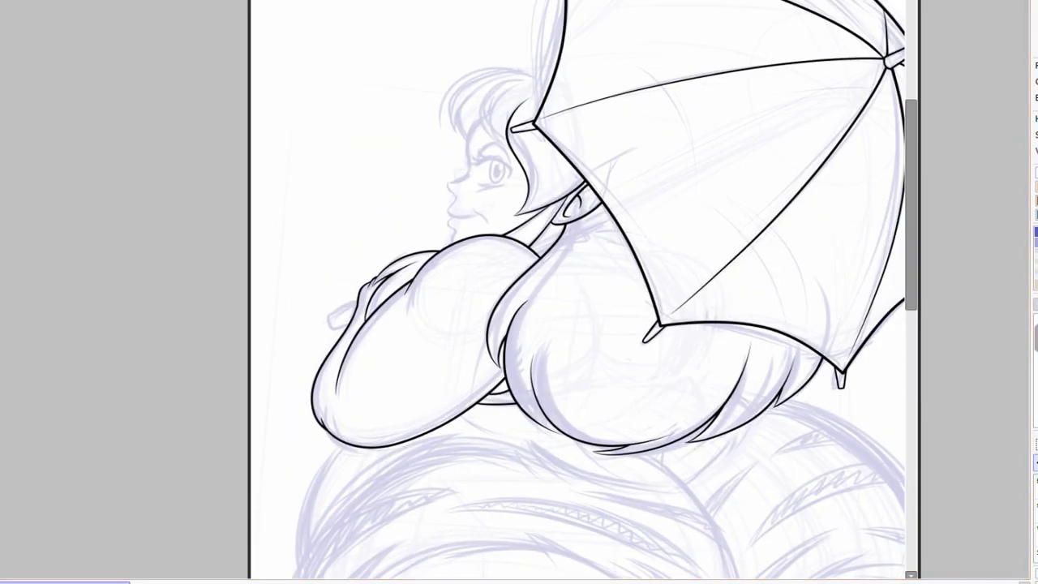
{"action": "scroll", "coordinate": [717, 340], "scroll_direction": "up", "scroll_amount": 4}
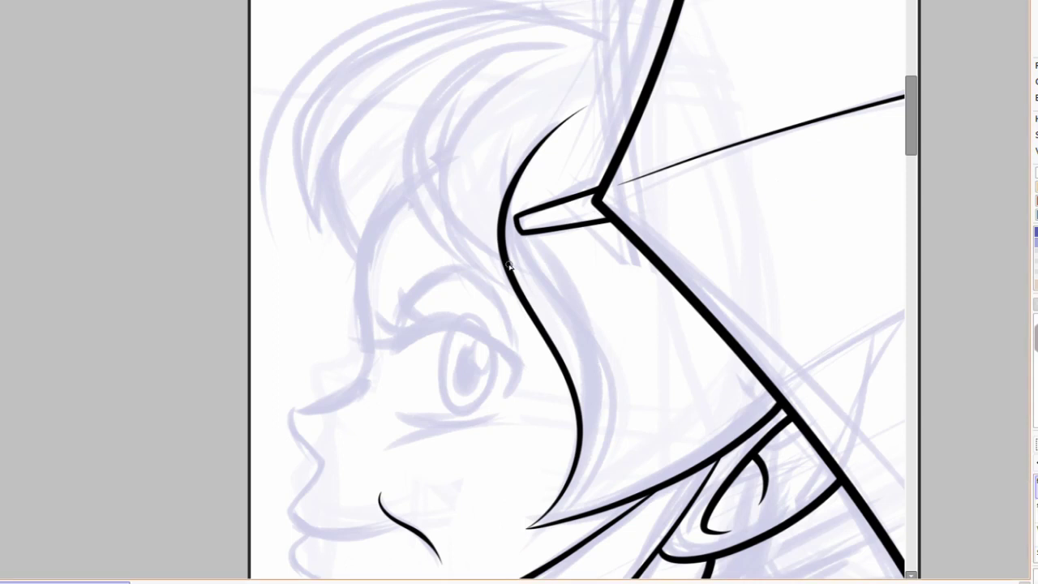
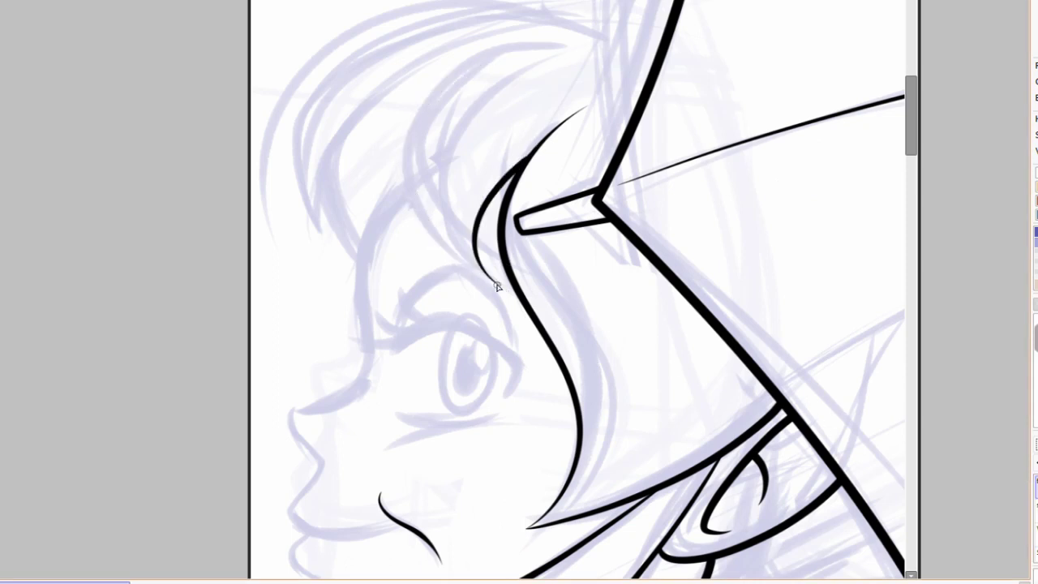
{"action": "left_click_drag", "start_coordinate": [498, 286], "coordinate": [472, 65]}
{"action": "scroll", "coordinate": [609, 256], "scroll_direction": "up", "scroll_amount": 1}
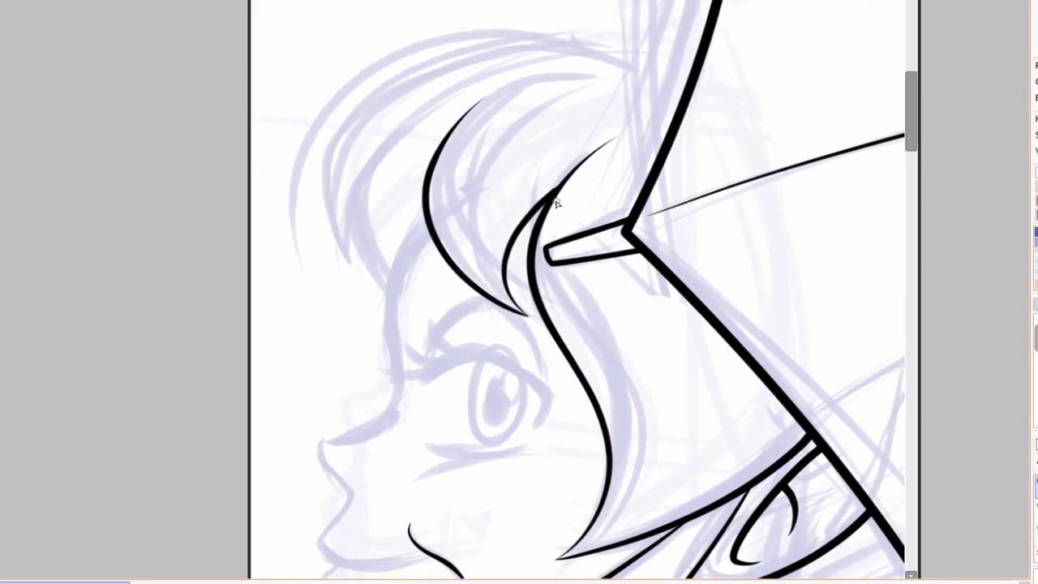
Ink the outer contour of the swept bangs from the forehead tip over the head to the umbrella edge.
{"action": "scroll", "coordinate": [527, 198], "scroll_direction": "up", "scroll_amount": 2}
{"action": "left_click_drag", "start_coordinate": [337, 322], "coordinate": [321, 179]}
{"action": "key", "text": "ctrl+z"}
{"action": "left_click_drag", "start_coordinate": [336, 323], "coordinate": [778, 196]}
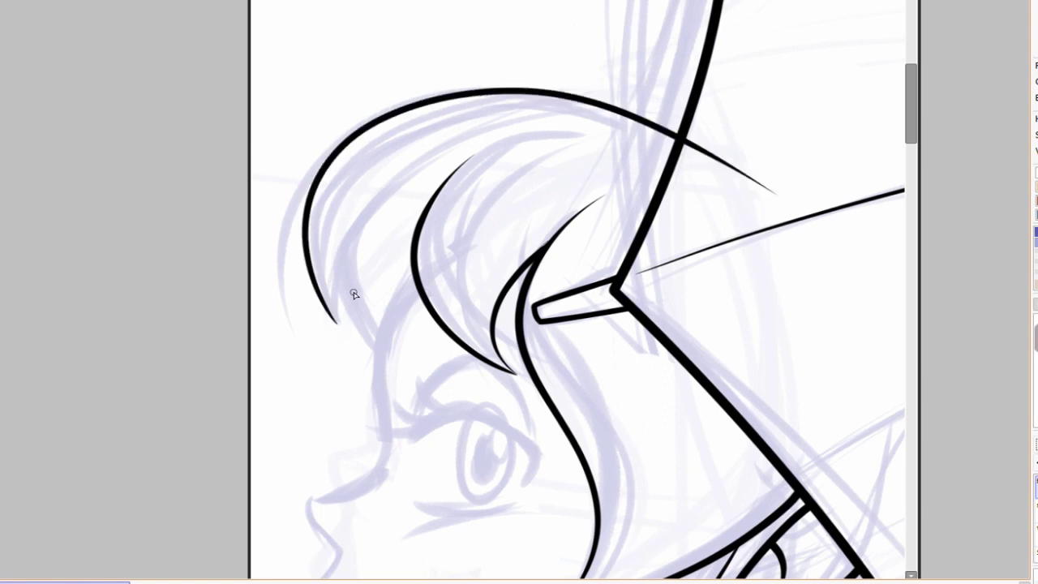
Ink the chin contour down to the shoulder, plus the mouth line and the cheek line below the eye.
{"action": "scroll", "coordinate": [480, 112], "scroll_direction": "down", "scroll_amount": 3}
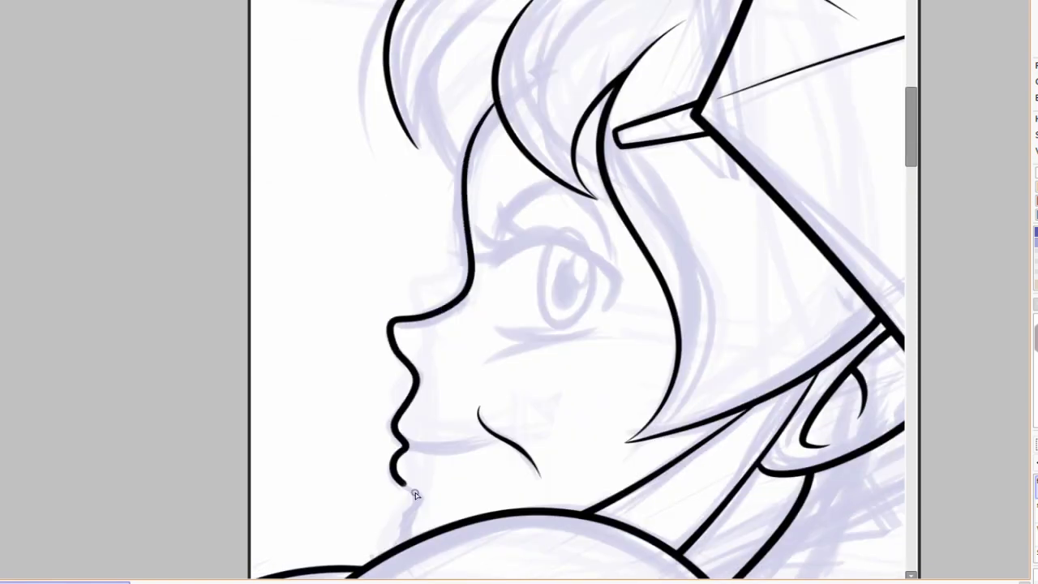
{"action": "left_click_drag", "start_coordinate": [415, 493], "coordinate": [409, 545]}
{"action": "scroll", "coordinate": [412, 454], "scroll_direction": "down", "scroll_amount": 2}
{"action": "scroll", "coordinate": [492, 329], "scroll_direction": "up", "scroll_amount": 1}
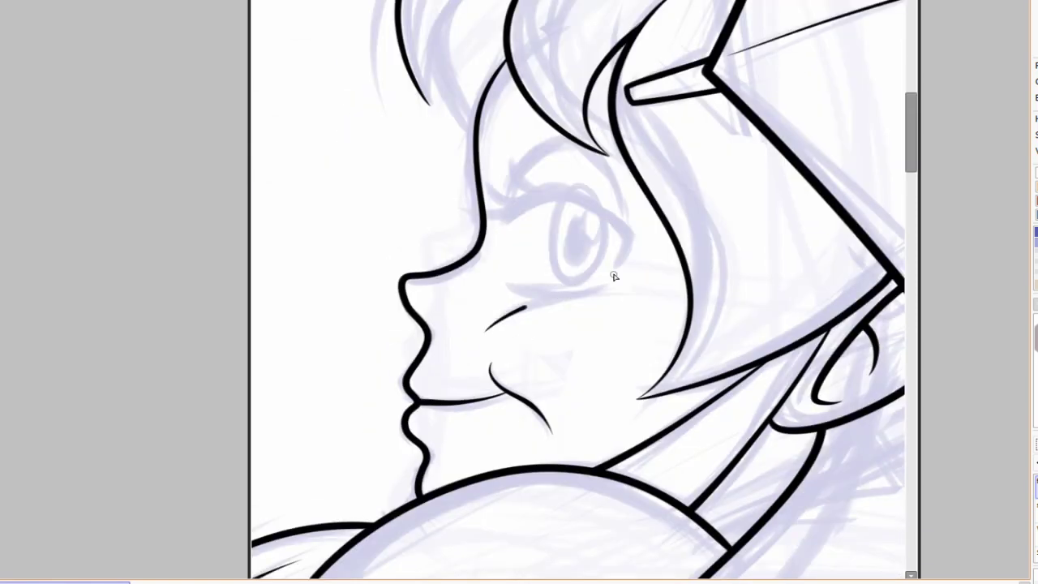
{"action": "scroll", "coordinate": [463, 296], "scroll_direction": "up", "scroll_amount": 5}
{"action": "scroll", "coordinate": [427, 233], "scroll_direction": "down", "scroll_amount": 3}
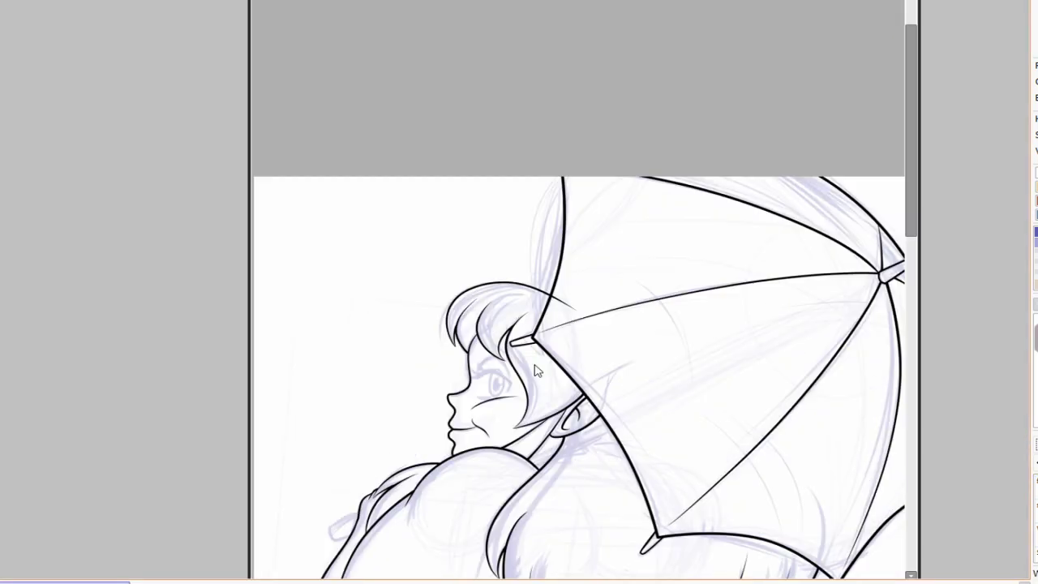
Ink the two straight parallel edges of the umbrella shaft from the hand across the shoulder to the canopy.
{"action": "scroll", "coordinate": [607, 209], "scroll_direction": "up", "scroll_amount": 3}
{"action": "scroll", "coordinate": [607, 208], "scroll_direction": "down", "scroll_amount": 3}
{"action": "scroll", "coordinate": [607, 208], "scroll_direction": "up", "scroll_amount": 3}
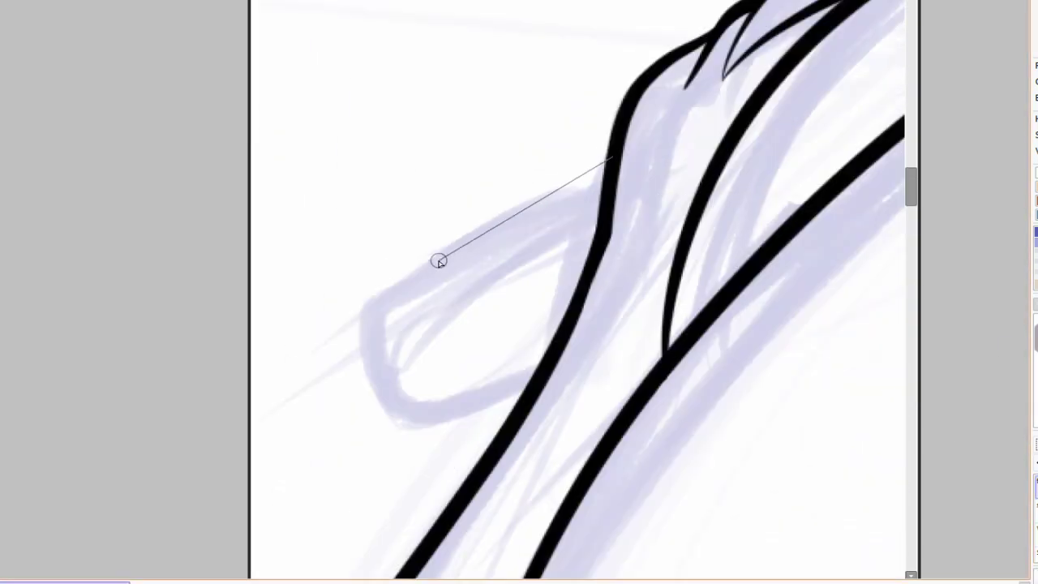
{"action": "left_click", "coordinate": [412, 271], "text": "shift"}
{"action": "scroll", "coordinate": [619, 398], "scroll_direction": "down", "scroll_amount": 3}
{"action": "scroll", "coordinate": [621, 343], "scroll_direction": "up", "scroll_amount": 2}
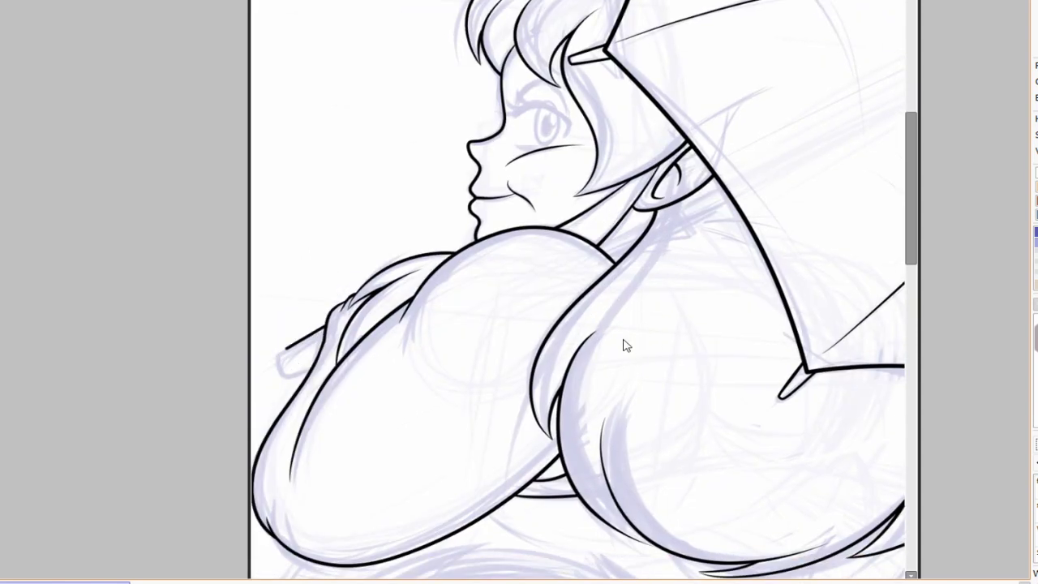
{"action": "scroll", "coordinate": [626, 389], "scroll_direction": "down", "scroll_amount": 2}
{"action": "scroll", "coordinate": [625, 389], "scroll_direction": "up", "scroll_amount": 2}
{"action": "scroll", "coordinate": [753, 388], "scroll_direction": "down", "scroll_amount": 2}
{"action": "left_click_drag", "start_coordinate": [752, 388], "coordinate": [717, 393]}
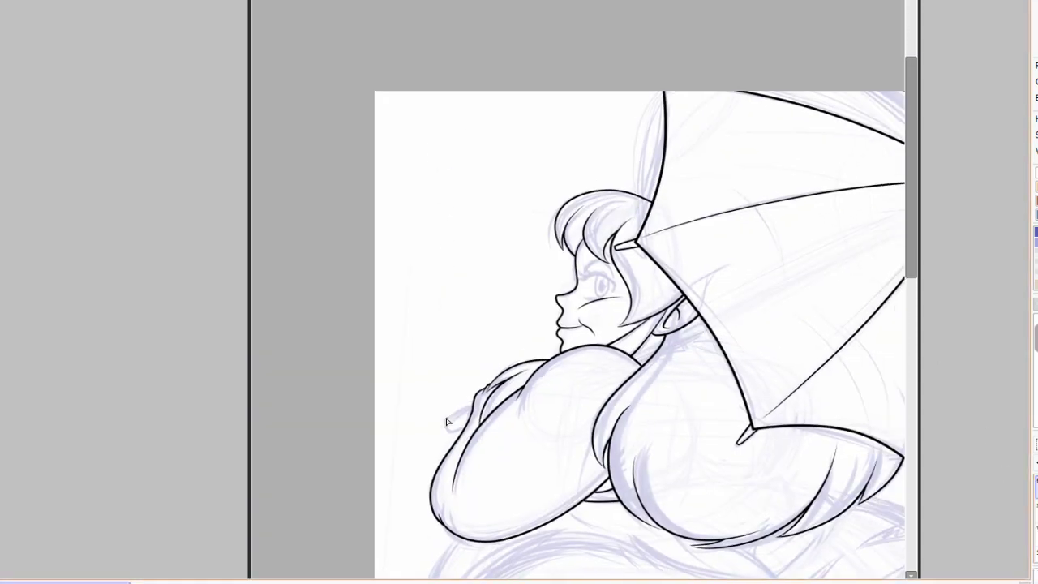
{"action": "left_click_drag", "start_coordinate": [815, 344], "coordinate": [714, 334]}
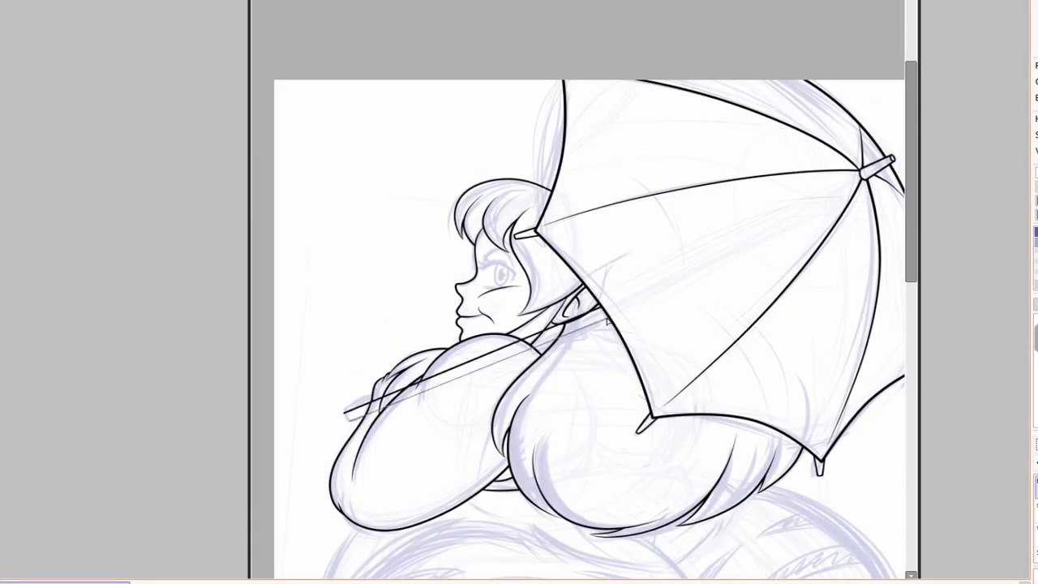
Erase the shaft lines where they cross the upper arm and shoulder, and clean the segment below the ear.
{"action": "scroll", "coordinate": [606, 321], "scroll_direction": "up", "scroll_amount": 3}
{"action": "scroll", "coordinate": [475, 456], "scroll_direction": "down", "scroll_amount": 1}
{"action": "scroll", "coordinate": [353, 492], "scroll_direction": "up", "scroll_amount": 1}
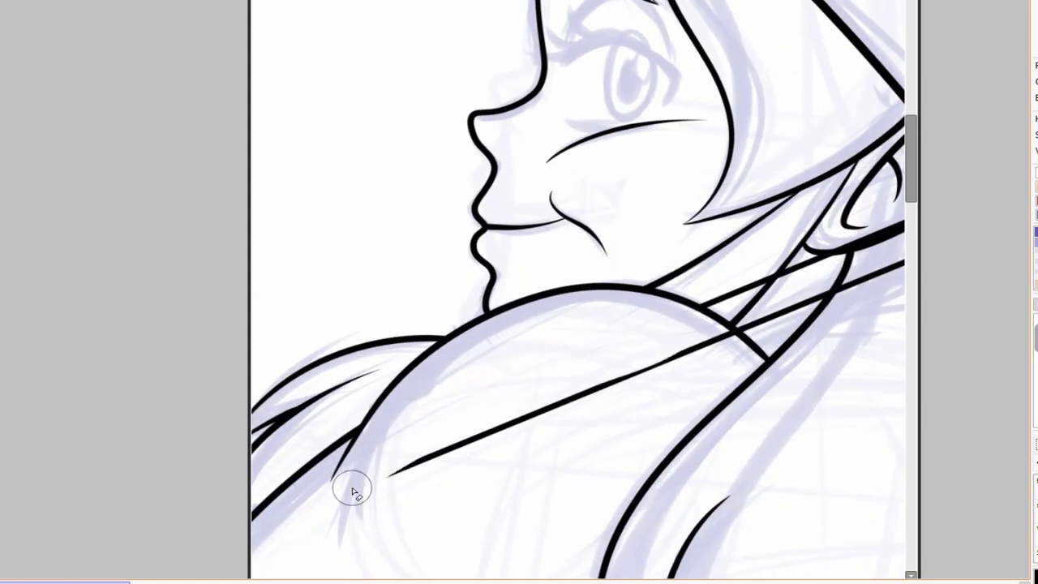
{"action": "scroll", "coordinate": [353, 492], "scroll_direction": "up", "scroll_amount": 2}
{"action": "key", "text": "bracketleft"}
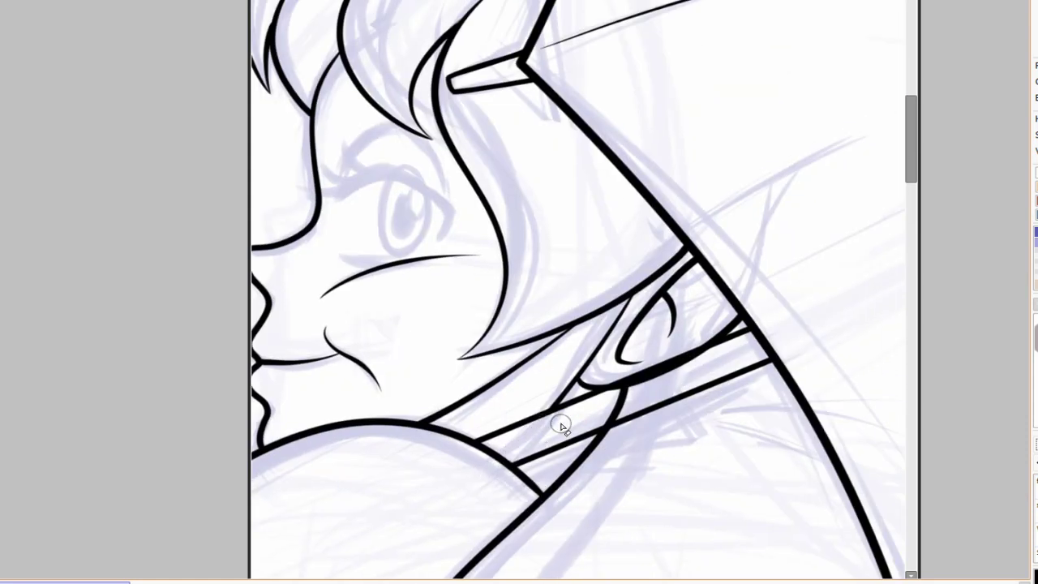
{"action": "scroll", "coordinate": [630, 411], "scroll_direction": "down", "scroll_amount": 3}
{"action": "scroll", "coordinate": [428, 389], "scroll_direction": "up", "scroll_amount": 3}
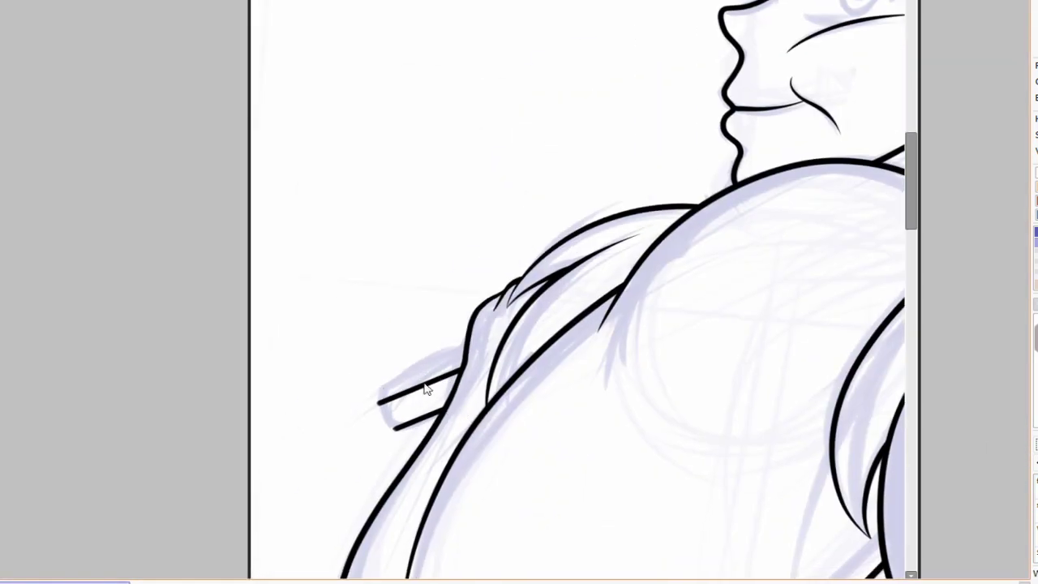
Join the handle's lower edge to the forearm and close its outer end with a short curved cap, trimming the overshoot.
{"action": "left_click_drag", "start_coordinate": [447, 397], "coordinate": [454, 376]}
{"action": "scroll", "coordinate": [454, 376], "scroll_direction": "up", "scroll_amount": 3}
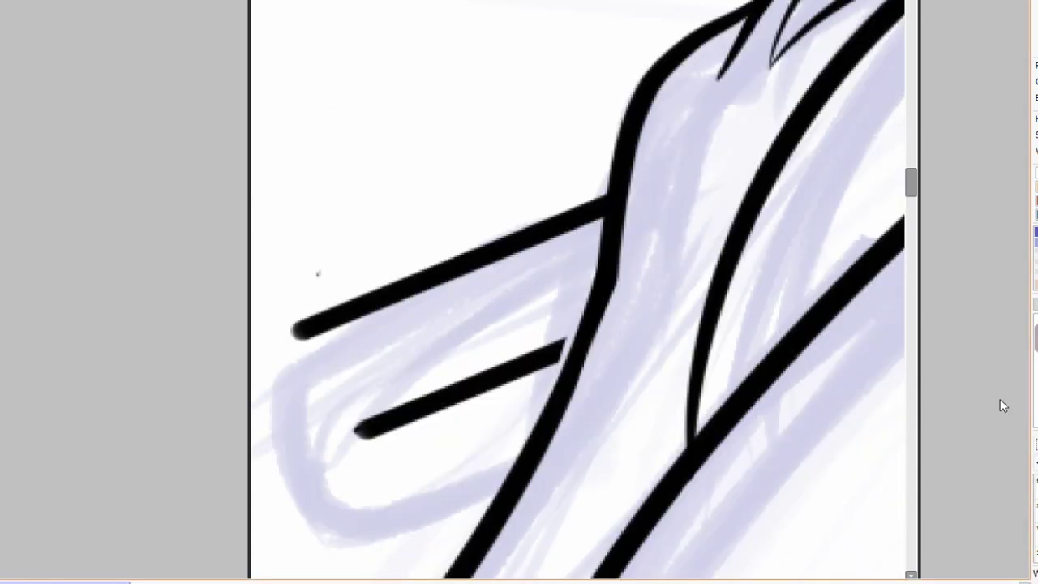
{"action": "mouse_move", "coordinate": [595, 349]}
{"action": "left_mouse_down"}
{"action": "mouse_move", "coordinate": [539, 328]}
{"action": "mouse_move", "coordinate": [572, 314]}
{"action": "mouse_move", "coordinate": [537, 359]}
{"action": "left_mouse_up"}
{"action": "key", "text": "bracketright"}
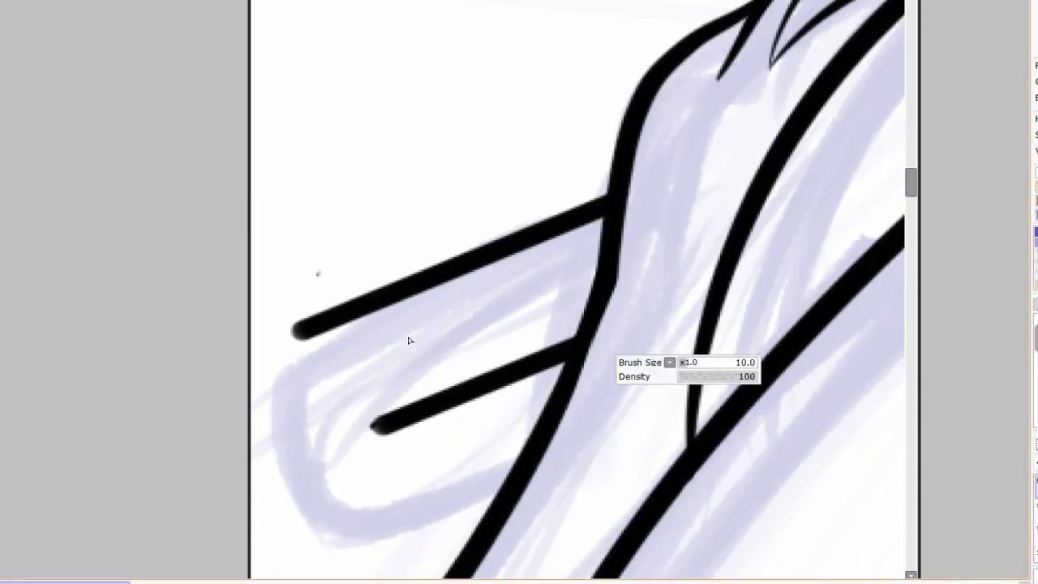
{"action": "left_click_drag", "start_coordinate": [357, 318], "coordinate": [393, 423]}
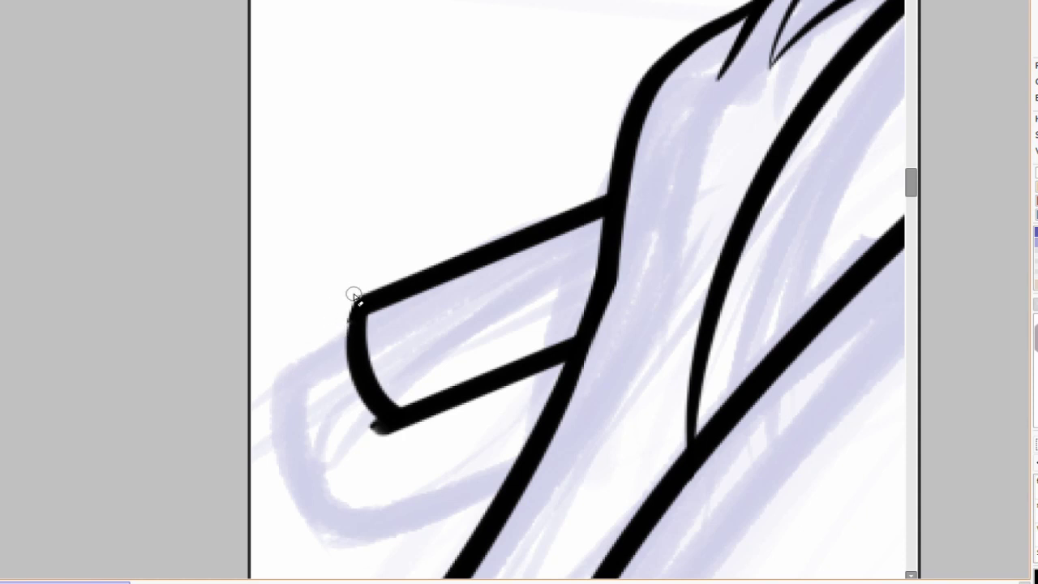
Ink the base line of the upper eyelid from the nose bridge over the iris to the outer eye corner.
{"action": "scroll", "coordinate": [460, 453], "scroll_direction": "down", "scroll_amount": 3}
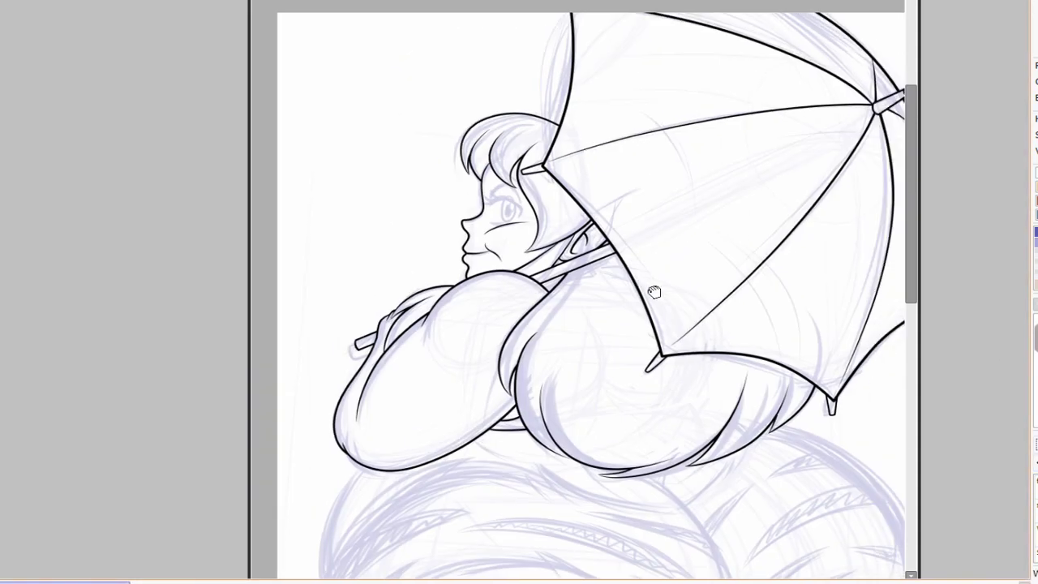
{"action": "scroll", "coordinate": [568, 325], "scroll_direction": "up", "scroll_amount": 4}
{"action": "key", "text": "bracketleft"}
{"action": "mouse_move", "coordinate": [398, 377]}
{"action": "left_mouse_down"}
{"action": "mouse_move", "coordinate": [702, 430]}
{"action": "mouse_move", "coordinate": [706, 406]}
{"action": "left_mouse_up"}
{"action": "key", "text": "ctrl+z"}
{"action": "key", "text": "ctrl+z"}
{"action": "mouse_move", "coordinate": [396, 347]}
{"action": "left_mouse_down"}
{"action": "mouse_move", "coordinate": [645, 373]}
{"action": "mouse_move", "coordinate": [508, 385]}
{"action": "mouse_move", "coordinate": [712, 438]}
{"action": "mouse_move", "coordinate": [681, 484]}
{"action": "left_mouse_up"}
{"action": "key", "text": "ctrl+z"}
{"action": "scroll", "coordinate": [670, 447], "scroll_direction": "up", "scroll_amount": 3}
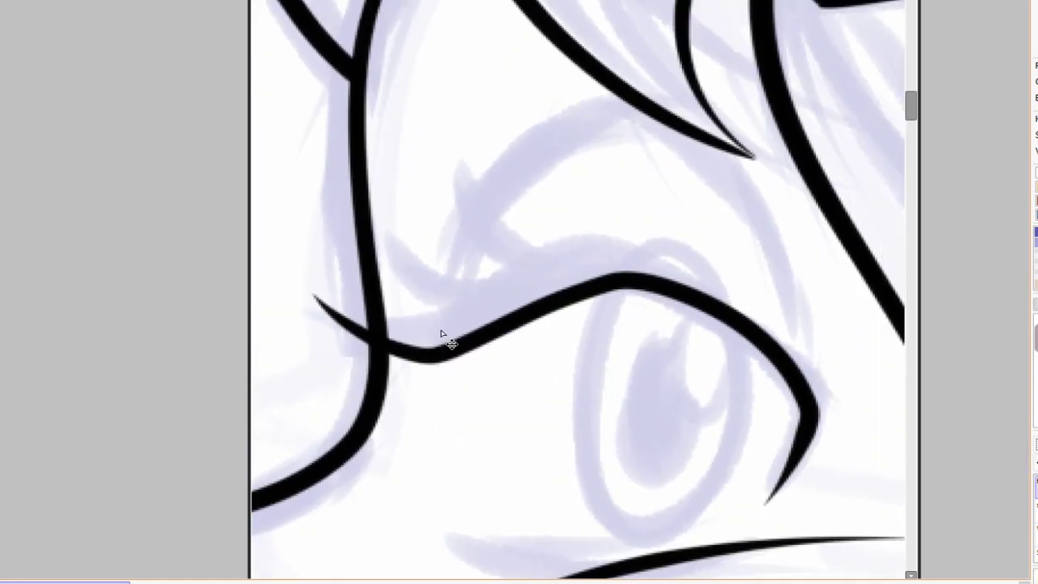
Thicken the upper eyelid with a second overlapping stroke and erase the part extending past the face profile.
{"action": "key", "text": "ctrl+z"}
{"action": "left_click_drag", "start_coordinate": [420, 334], "coordinate": [805, 370]}
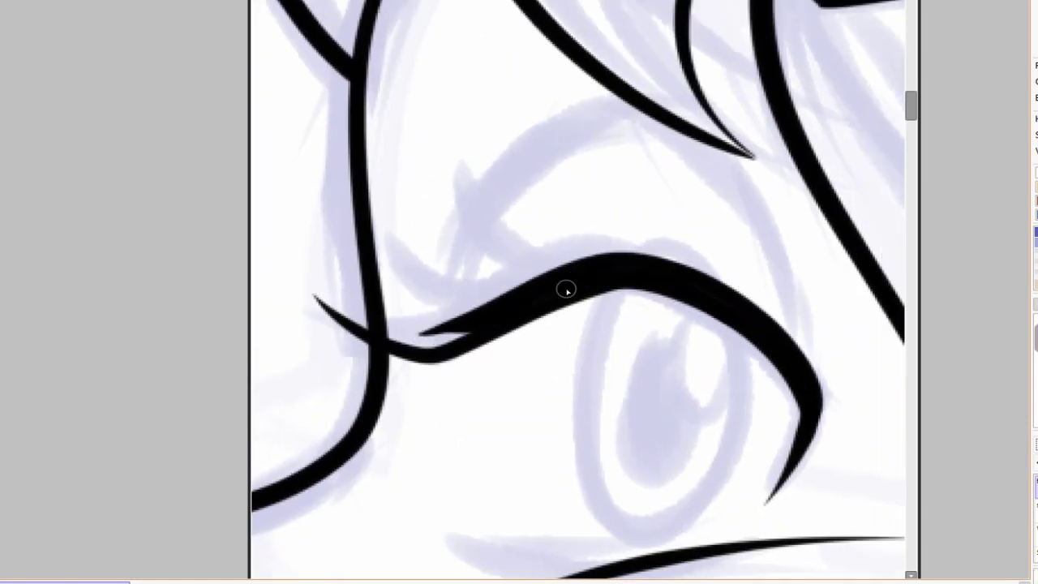
{"action": "left_click_drag", "start_coordinate": [316, 296], "coordinate": [348, 308]}
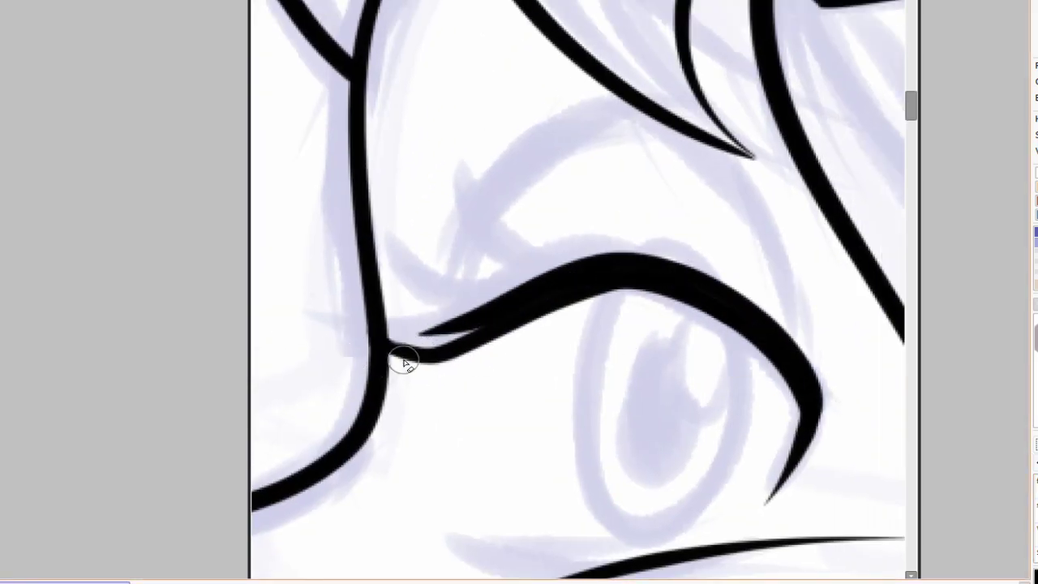
Ink four tapering lashes at the outer half of the upper eyelid.
{"action": "left_click_drag", "start_coordinate": [685, 379], "coordinate": [595, 335]}
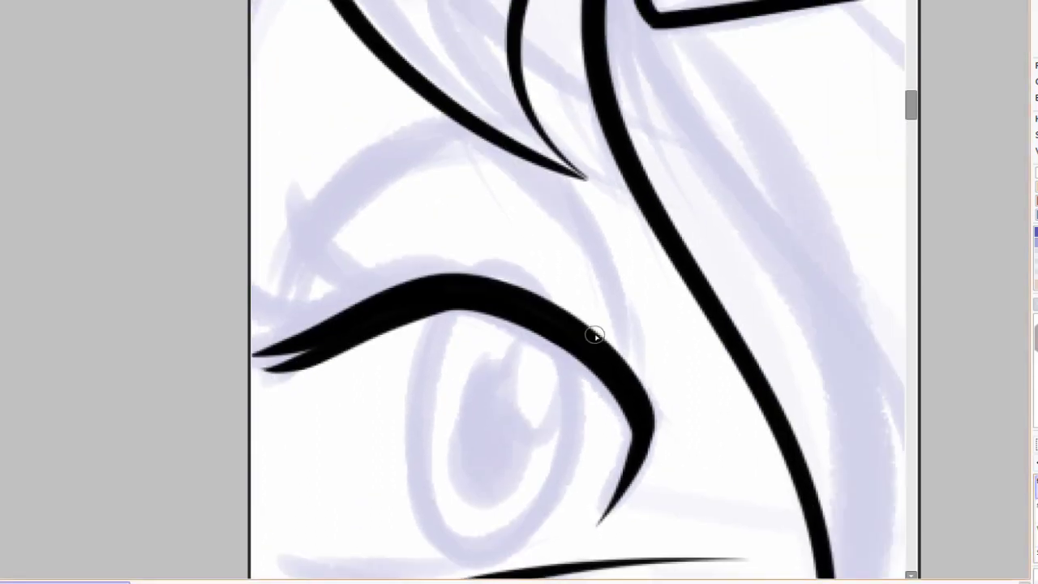
{"action": "left_click_drag", "start_coordinate": [533, 305], "coordinate": [765, 192]}
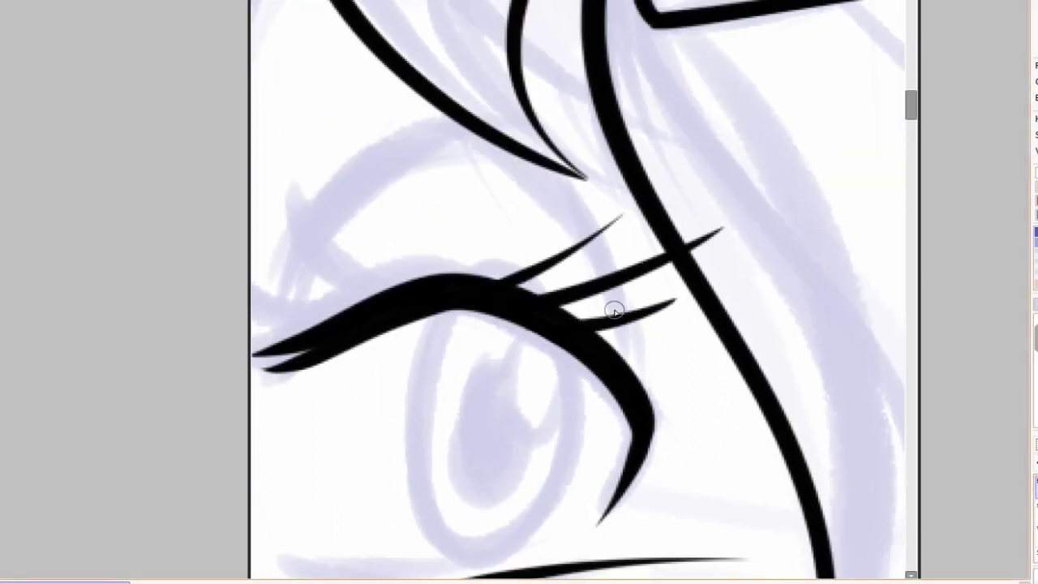
{"action": "key", "text": "ctrl+z"}
{"action": "scroll", "coordinate": [797, 422], "scroll_direction": "down", "scroll_amount": 5}
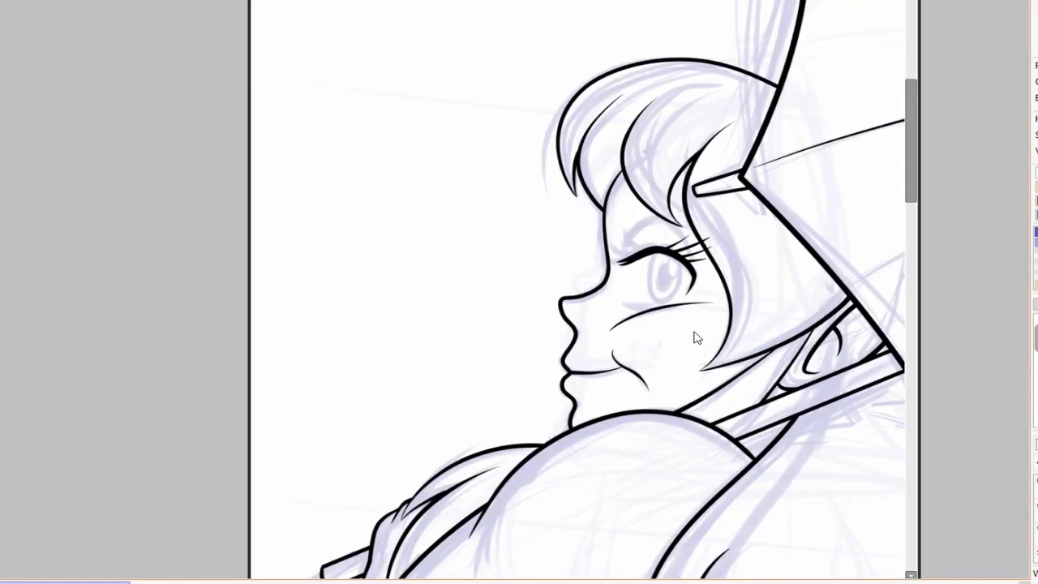
Ink the eyelid crease arching above the eye and a short lash near the inner corner.
{"action": "scroll", "coordinate": [695, 338], "scroll_direction": "up", "scroll_amount": 5}
{"action": "mouse_move", "coordinate": [407, 208]}
{"action": "left_mouse_down"}
{"action": "mouse_move", "coordinate": [695, 297]}
{"action": "mouse_move", "coordinate": [705, 324]}
{"action": "left_mouse_up"}
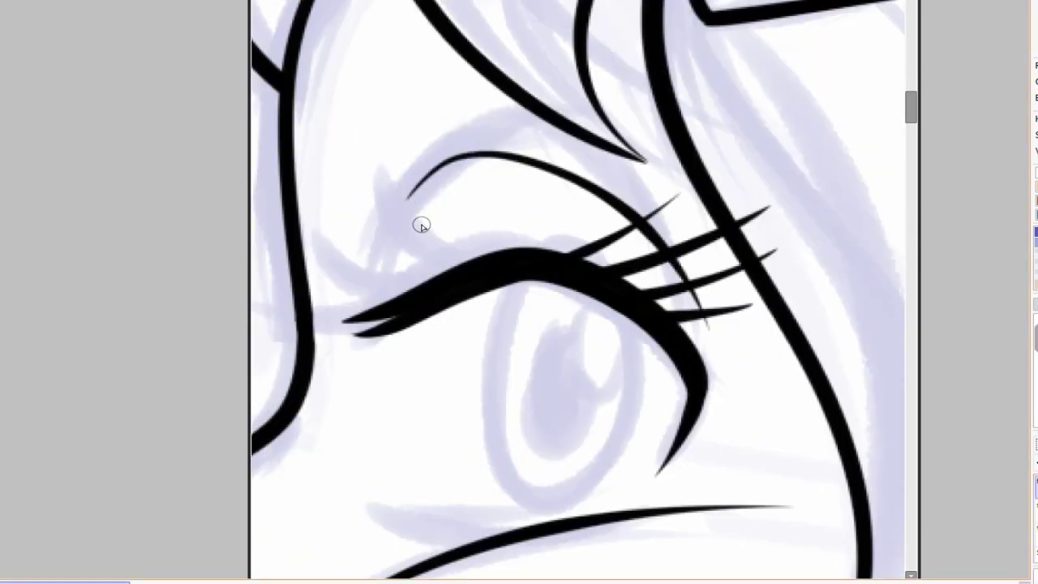
{"action": "left_click_drag", "start_coordinate": [413, 232], "coordinate": [413, 291]}
Ink the oval iris outline below the eyelid, with the highlight and pupil outlines inside it.
{"action": "left_click_drag", "start_coordinate": [627, 401], "coordinate": [568, 341]}
{"action": "mouse_move", "coordinate": [424, 297]}
{"action": "left_mouse_down"}
{"action": "mouse_move", "coordinate": [537, 429]}
{"action": "mouse_move", "coordinate": [559, 430]}
{"action": "left_mouse_up"}
{"action": "key", "text": "ctrl+z"}
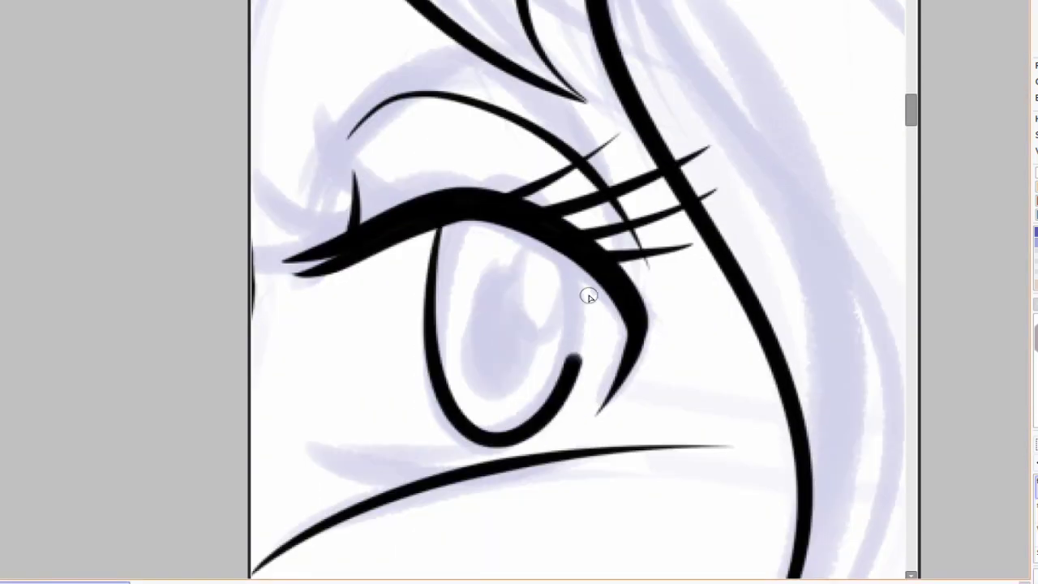
{"action": "key", "text": "ctrl+z"}
{"action": "left_click_drag", "start_coordinate": [437, 237], "coordinate": [572, 247]}
{"action": "mouse_move", "coordinate": [512, 235]}
{"action": "left_mouse_down"}
{"action": "mouse_move", "coordinate": [552, 276]}
{"action": "mouse_move", "coordinate": [525, 342]}
{"action": "left_mouse_up"}
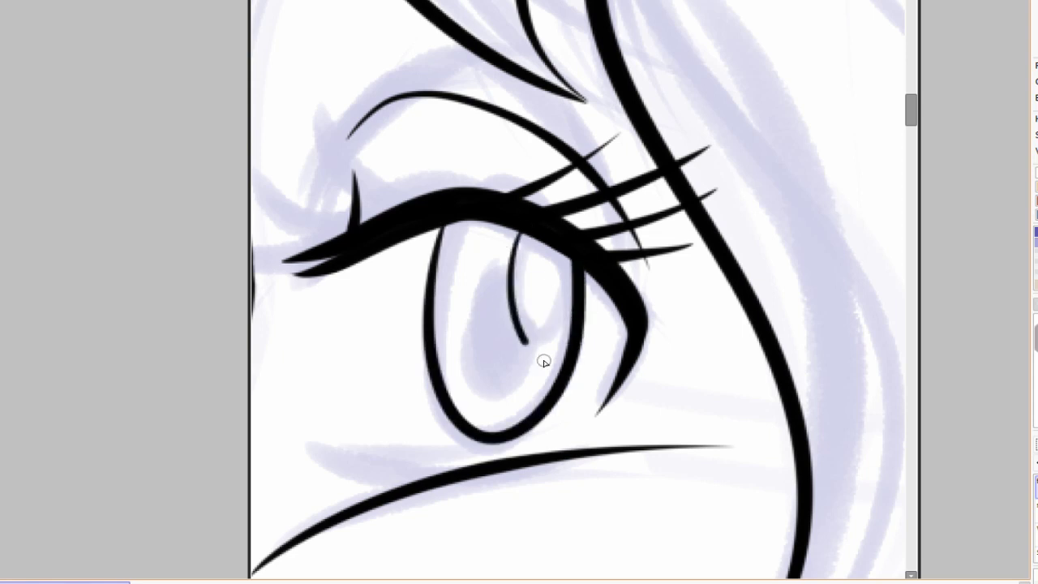
Try filling the pupil with solid black while the sketch is hidden, and undo the fill.
{"action": "scroll", "coordinate": [572, 309], "scroll_direction": "down", "scroll_amount": 3}
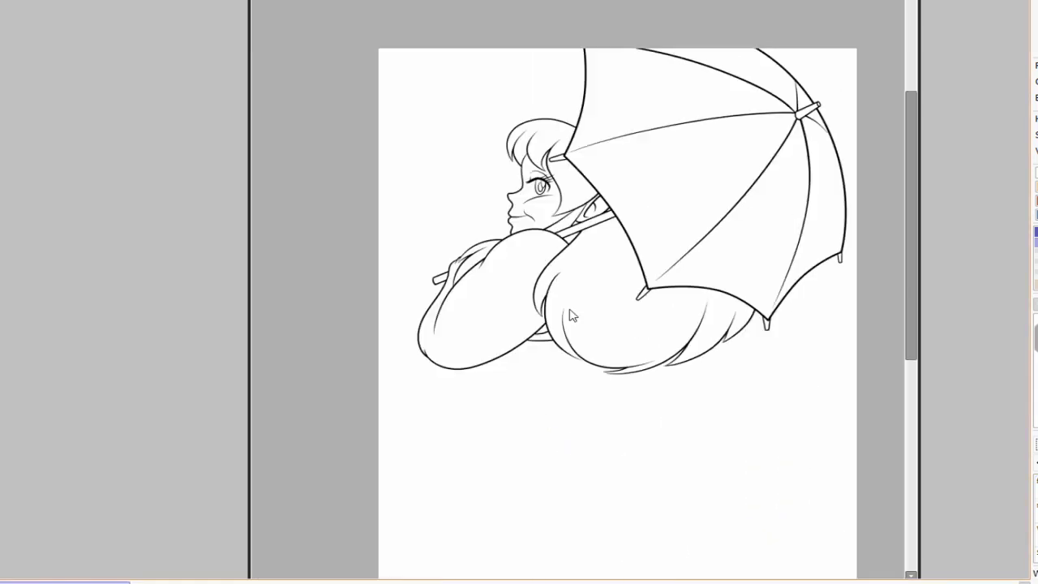
{"action": "scroll", "coordinate": [903, 429], "scroll_direction": "up", "scroll_amount": 3}
{"action": "left_click", "coordinate": [543, 332]}
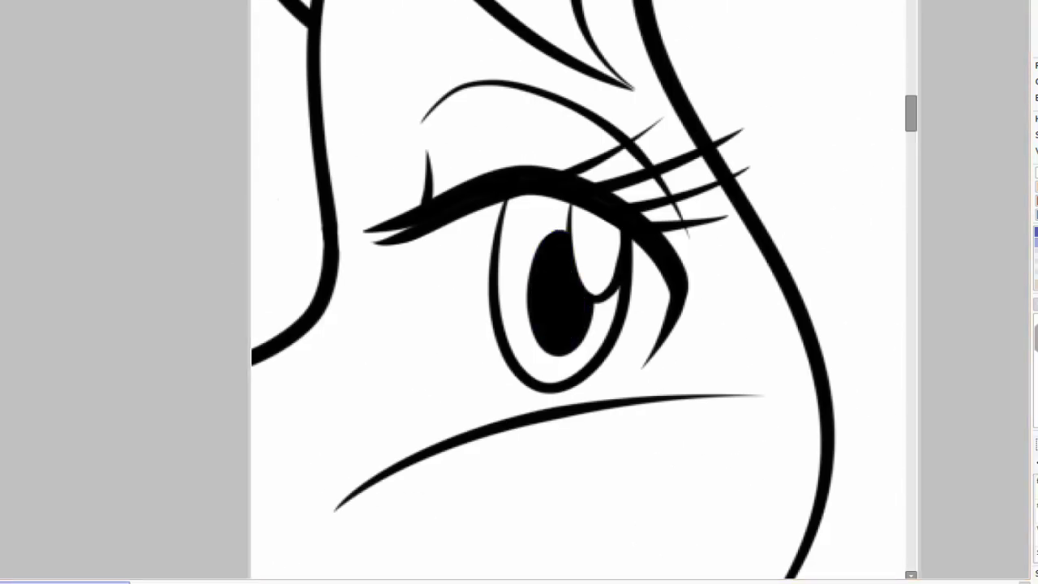
{"action": "key", "text": "ctrl+z"}
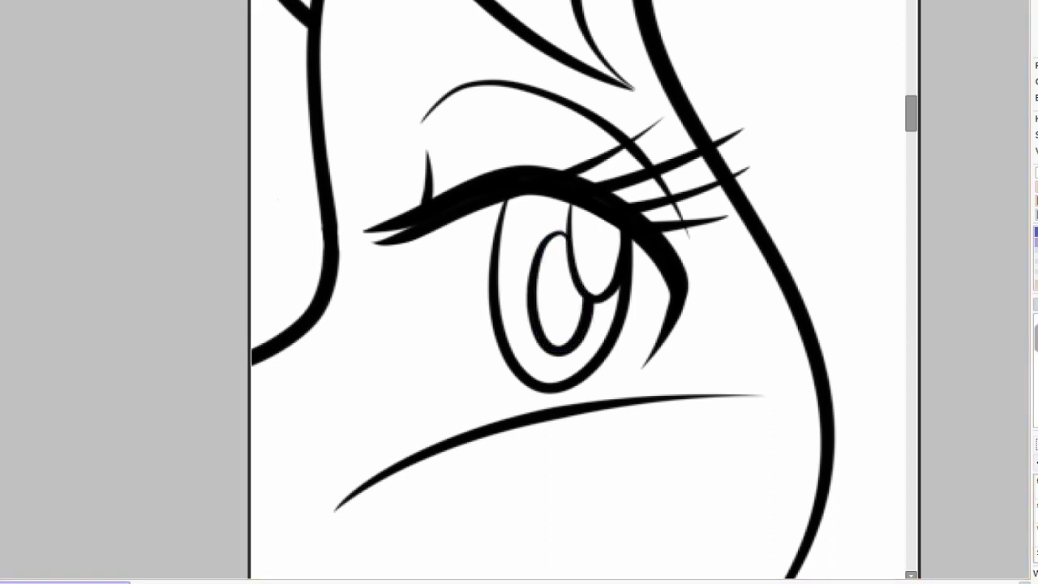
Ink a short tapering stroke above the cheek line below the outer part of the eye.
{"action": "scroll", "coordinate": [747, 267], "scroll_direction": "down", "scroll_amount": 5}
{"action": "scroll", "coordinate": [747, 268], "scroll_direction": "up", "scroll_amount": 5}
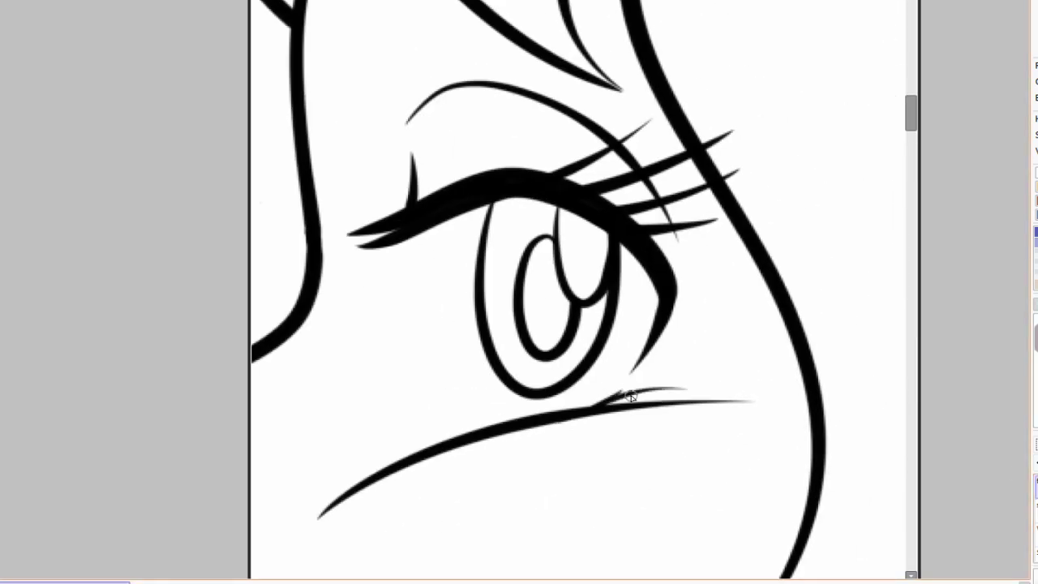
{"action": "scroll", "coordinate": [613, 482], "scroll_direction": "down", "scroll_amount": 5}
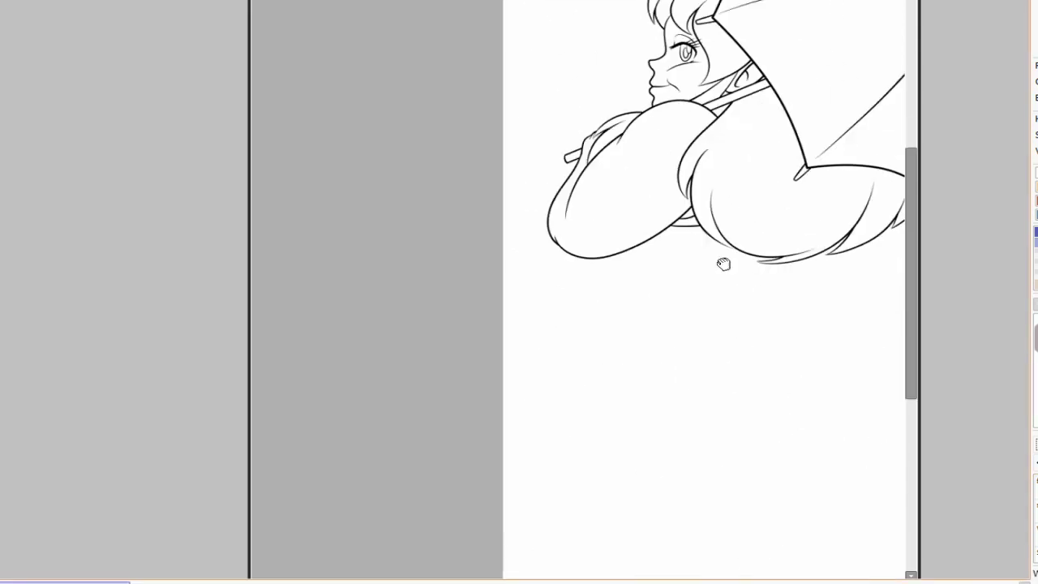
Ink the large rounded lower-body contour from below the upper body around the outer side and underneath.
{"action": "scroll", "coordinate": [722, 262], "scroll_direction": "up", "scroll_amount": 6}
{"action": "scroll", "coordinate": [801, 357], "scroll_direction": "up", "scroll_amount": 1}
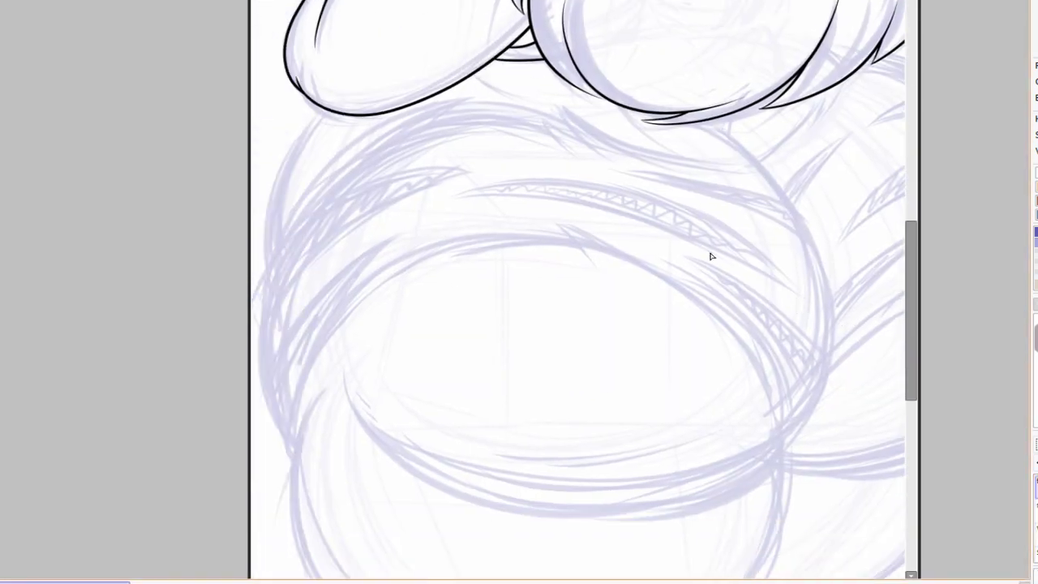
{"action": "scroll", "coordinate": [694, 132], "scroll_direction": "down", "scroll_amount": 1}
{"action": "left_click_drag", "start_coordinate": [763, 444], "coordinate": [278, 356]}
{"action": "key", "text": "ctrl+z"}
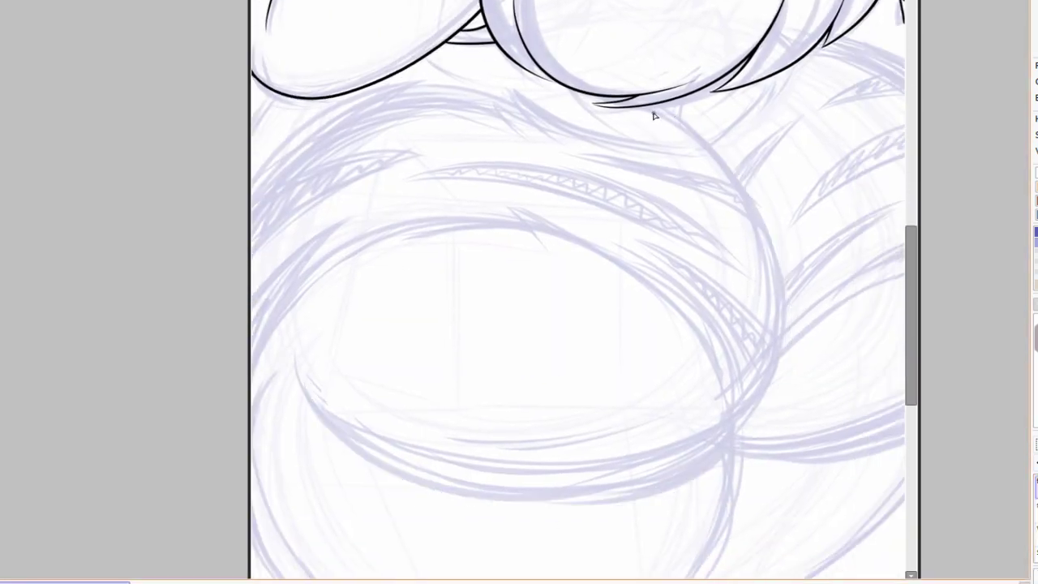
{"action": "mouse_move", "coordinate": [654, 111]}
{"action": "left_mouse_down"}
{"action": "mouse_move", "coordinate": [256, 373]}
{"action": "mouse_move", "coordinate": [767, 419]}
{"action": "mouse_move", "coordinate": [296, 406]}
{"action": "mouse_move", "coordinate": [302, 373]}
{"action": "mouse_move", "coordinate": [584, 503]}
{"action": "mouse_move", "coordinate": [292, 369]}
{"action": "left_mouse_up"}
{"action": "key", "text": "ctrl+z"}
{"action": "key", "text": "ctrl+z"}
{"action": "key", "text": "ctrl+z"}
Free-transform the large rounded contour stroke to fit the sketch.
{"action": "scroll", "coordinate": [711, 417], "scroll_direction": "down", "scroll_amount": 3}
{"action": "scroll", "coordinate": [766, 310], "scroll_direction": "up", "scroll_amount": 2}
{"action": "key", "text": "ctrl+t"}
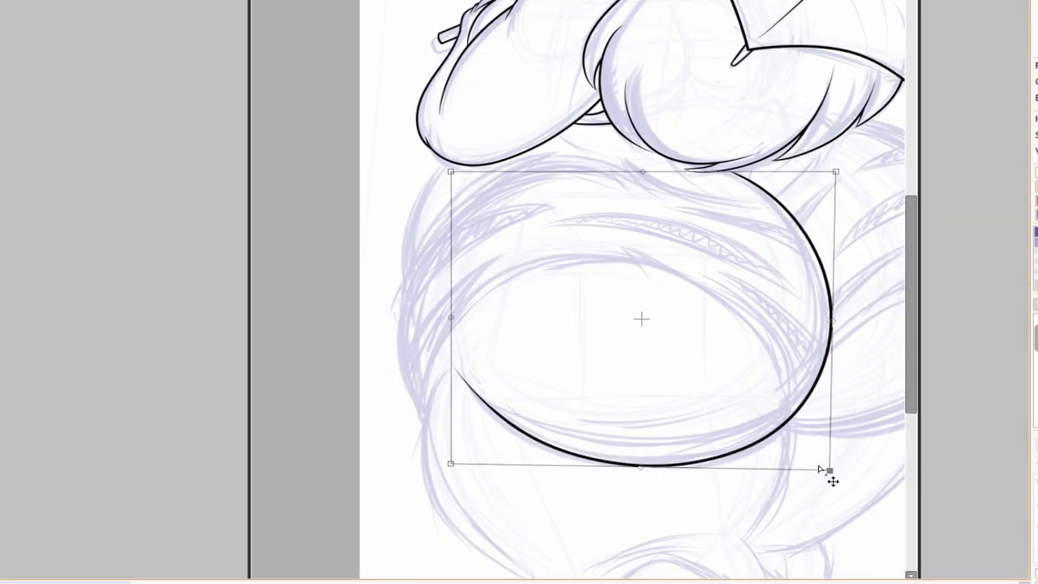
{"action": "key", "text": "Return"}
Ink the two upper arcs of the rounded lower-body form, one on each side of the central fold.
{"action": "scroll", "coordinate": [514, 413], "scroll_direction": "up", "scroll_amount": 3}
{"action": "scroll", "coordinate": [745, 362], "scroll_direction": "down", "scroll_amount": 4}
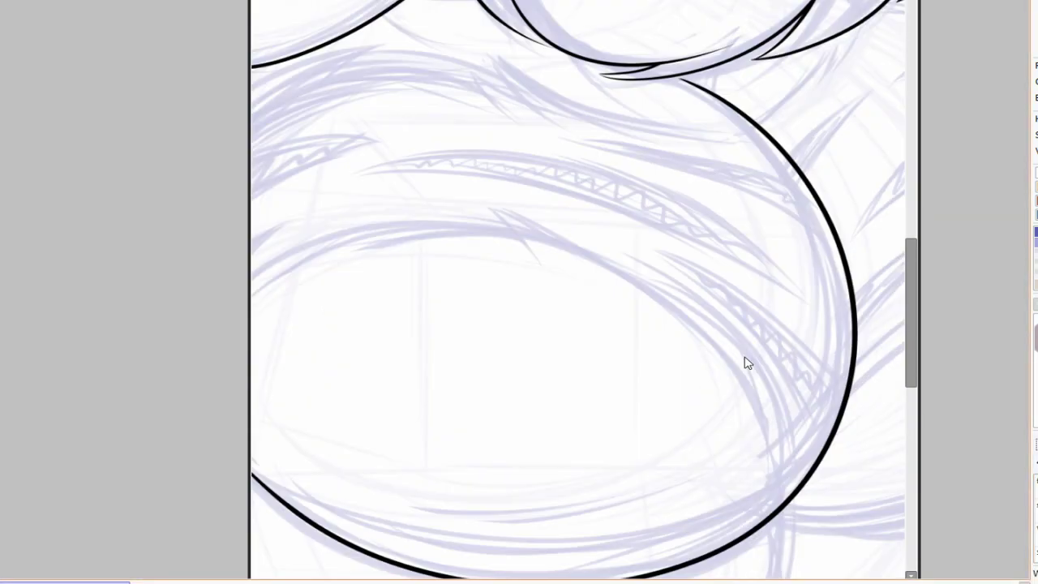
{"action": "scroll", "coordinate": [738, 469], "scroll_direction": "left", "scroll_amount": 3}
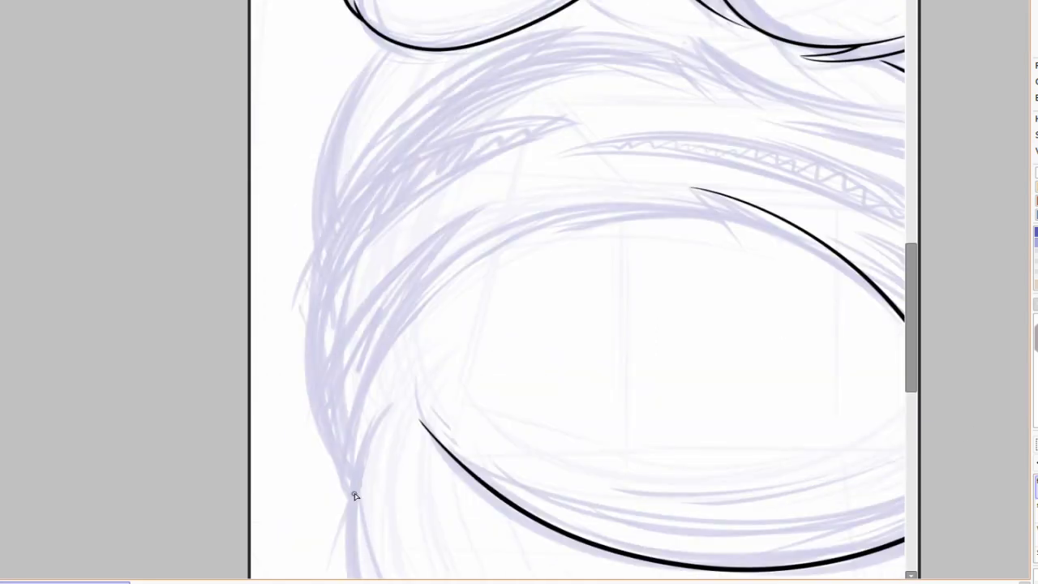
{"action": "left_click_drag", "start_coordinate": [355, 438], "coordinate": [754, 207]}
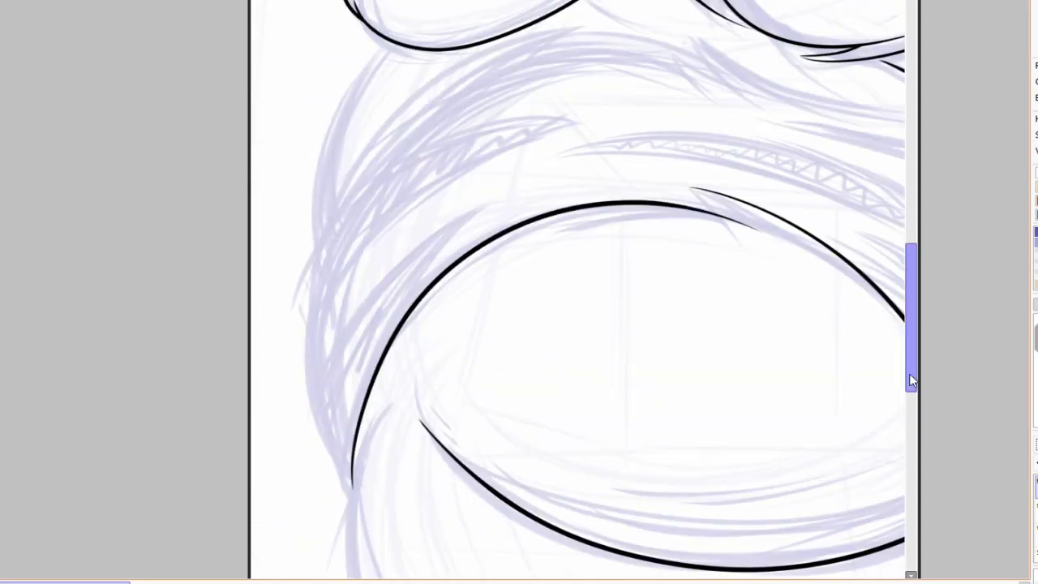
Ink the tapered fold crease from the tip of the outer arc down across the end of the other arc.
{"action": "scroll", "coordinate": [686, 187], "scroll_direction": "up", "scroll_amount": 5}
{"action": "left_click_drag", "start_coordinate": [452, 238], "coordinate": [741, 435]}
{"action": "scroll", "coordinate": [700, 511], "scroll_direction": "right", "scroll_amount": 2}
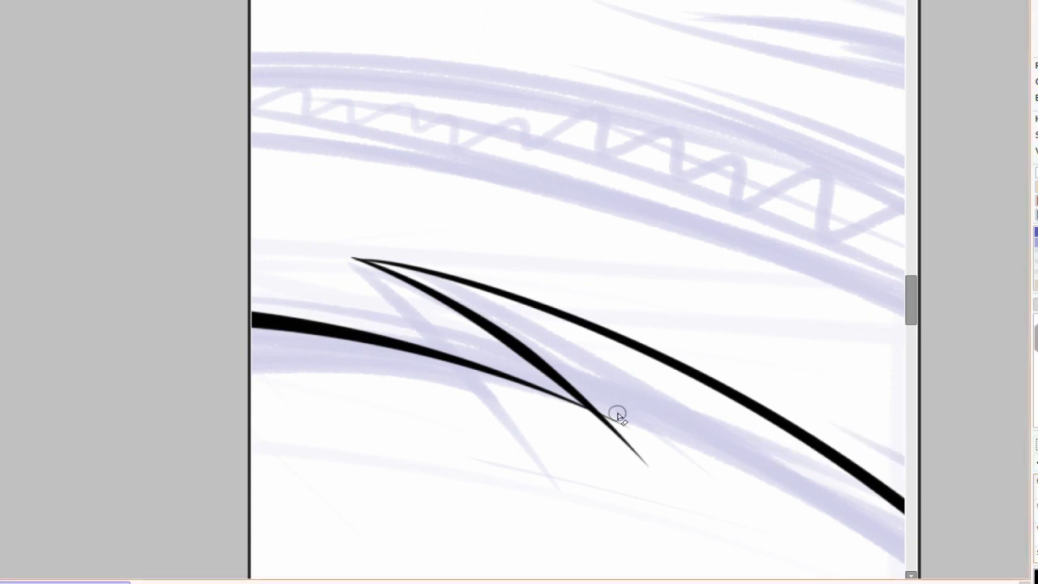
Erase the overshooting line ends where the tapered fold crease meets the lower-body arc, leaving a clean point.
{"action": "scroll", "coordinate": [604, 426], "scroll_direction": "up", "scroll_amount": 3}
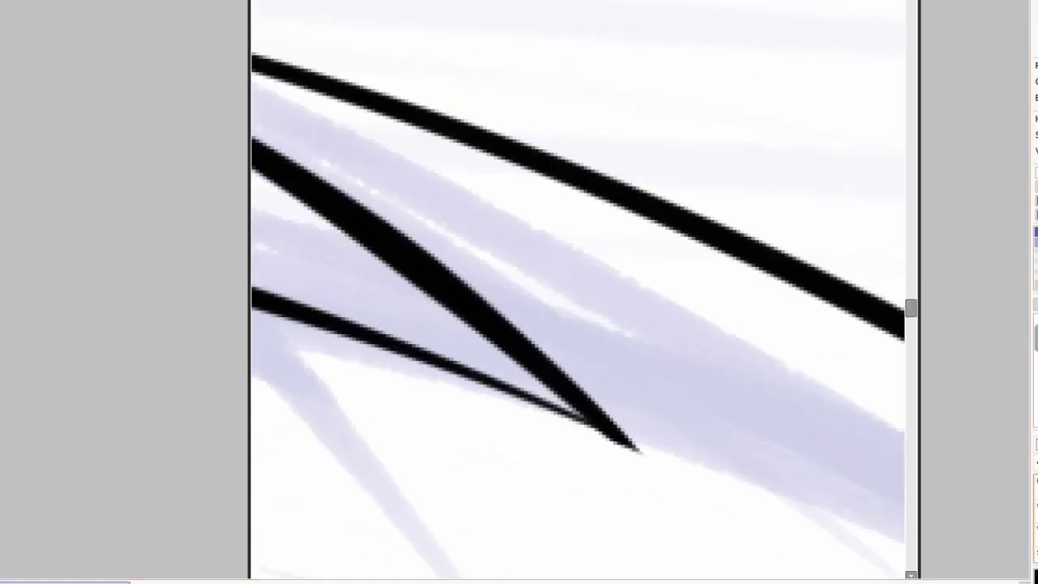
{"action": "scroll", "coordinate": [695, 268], "scroll_direction": "down", "scroll_amount": 6}
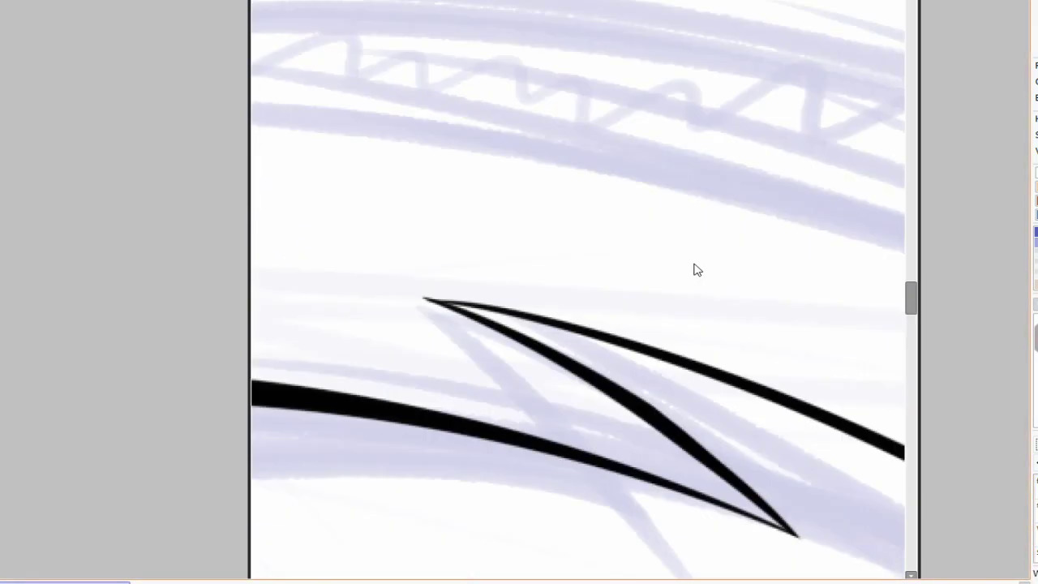
Ink the arched upper contour of the right-hand thigh out to the sketch's edge and trim the overshoot at its pointed fold.
{"action": "key", "text": "End"}
{"action": "key", "text": "End"}
{"action": "key", "text": "End"}
{"action": "key", "text": "End"}
{"action": "key", "text": "End"}
{"action": "key", "text": "End"}
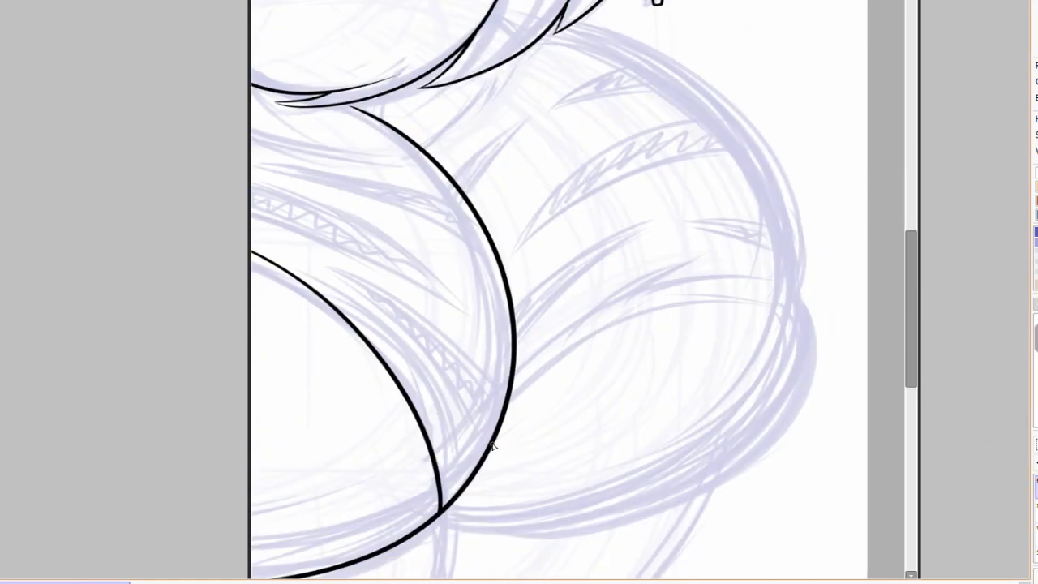
{"action": "key", "text": "ctrl+z"}
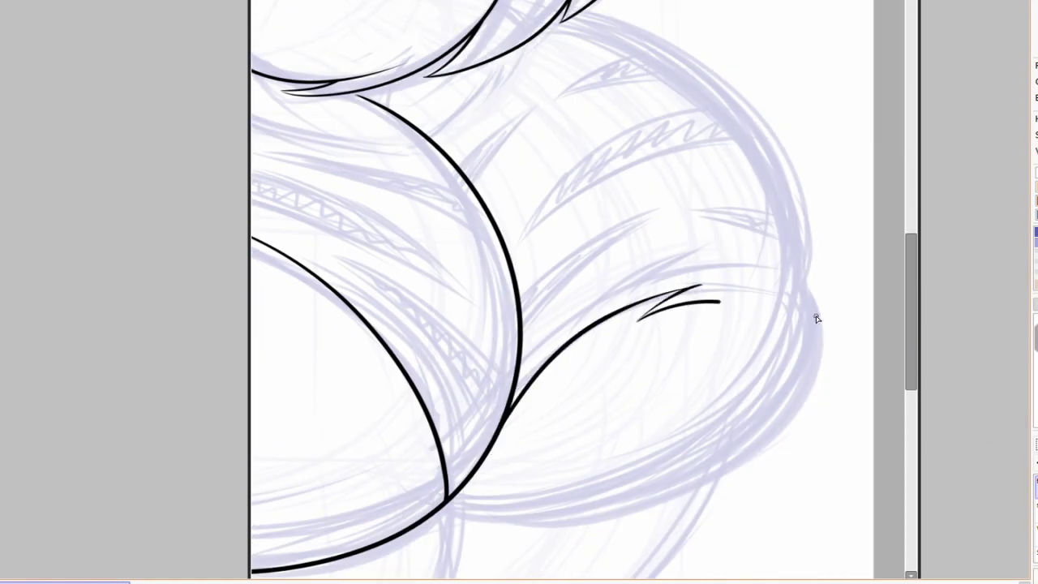
{"action": "scroll", "coordinate": [635, 326], "scroll_direction": "down", "scroll_amount": 5}
{"action": "scroll", "coordinate": [718, 424], "scroll_direction": "up", "scroll_amount": 5}
{"action": "left_click_drag", "start_coordinate": [695, 284], "coordinate": [811, 304]}
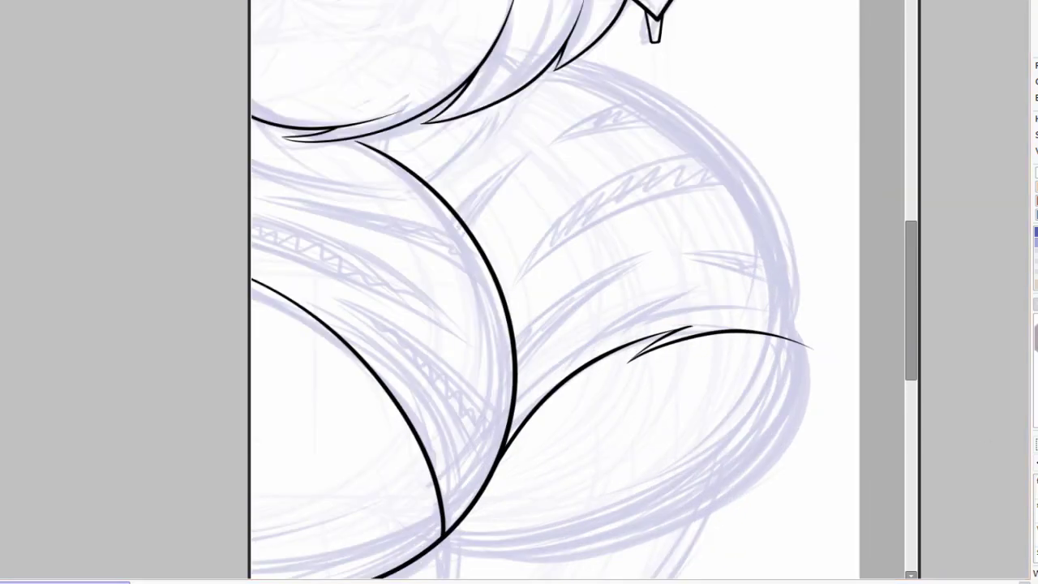
{"action": "key", "text": "ctrl+t"}
{"action": "scroll", "coordinate": [732, 320], "scroll_direction": "up", "scroll_amount": 5}
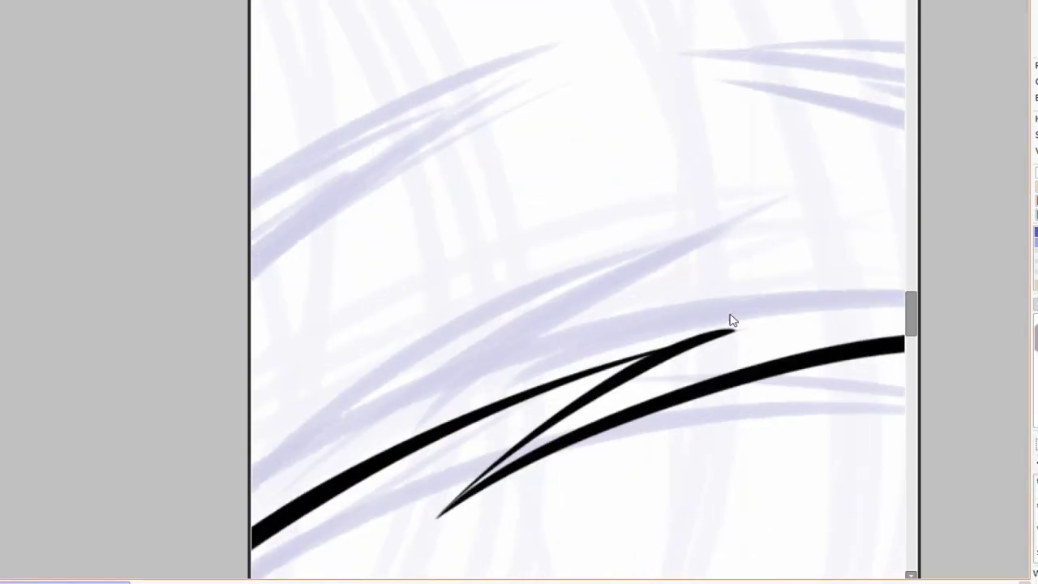
{"action": "scroll", "coordinate": [757, 352], "scroll_direction": "down", "scroll_amount": 5}
Ink the two curved side contours of the front leg below the large rounded form.
{"action": "scroll", "coordinate": [727, 327], "scroll_direction": "down", "scroll_amount": 8}
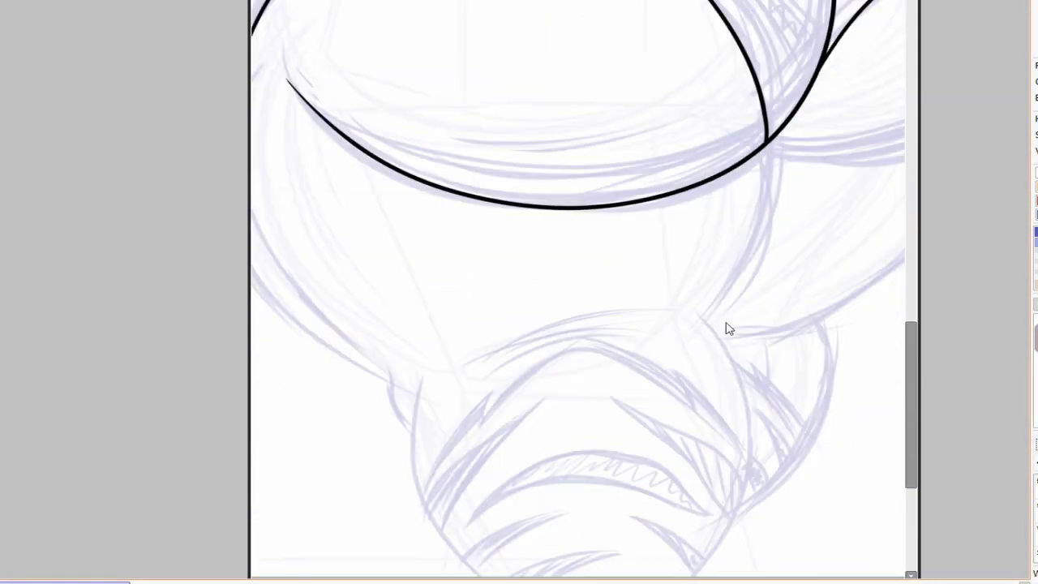
{"action": "mouse_move", "coordinate": [370, 185]}
{"action": "left_mouse_down"}
{"action": "mouse_move", "coordinate": [475, 510]}
{"action": "mouse_move", "coordinate": [463, 510]}
{"action": "left_mouse_up"}
{"action": "key", "text": "ctrl+z"}
{"action": "left_click_drag", "start_coordinate": [843, 407], "coordinate": [820, 398]}
{"action": "scroll", "coordinate": [645, 329], "scroll_direction": "up", "scroll_amount": 3}
Ink the inner thigh curve joining the front leg's right contour to the corner of the rounded lower-body form.
{"action": "scroll", "coordinate": [645, 329], "scroll_direction": "up", "scroll_amount": 3}
{"action": "left_click_drag", "start_coordinate": [567, 442], "coordinate": [589, 392]}
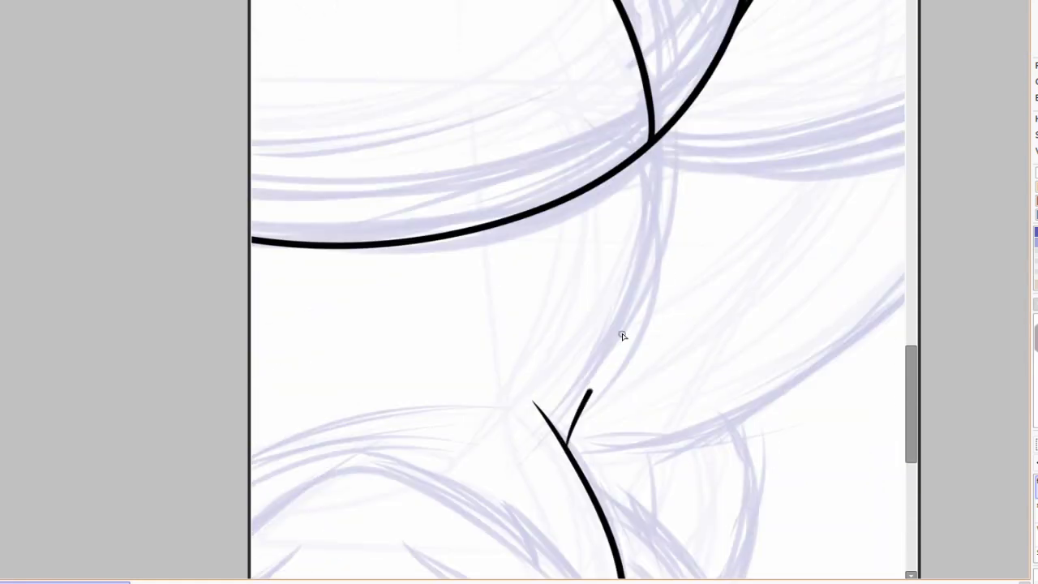
{"action": "left_click_drag", "start_coordinate": [673, 191], "coordinate": [673, 136]}
{"action": "scroll", "coordinate": [673, 243], "scroll_direction": "down", "scroll_amount": 2}
{"action": "key", "text": "ctrl+z"}
{"action": "mouse_move", "coordinate": [463, 382]}
{"action": "left_mouse_down"}
{"action": "mouse_move", "coordinate": [571, 179]}
{"action": "mouse_move", "coordinate": [558, 89]}
{"action": "mouse_move", "coordinate": [579, 73]}
{"action": "left_mouse_up"}
Ink the right-hand thigh's rounded outer contour and underside back to the central corner, and trim the overshoot at its upper junction.
{"action": "scroll", "coordinate": [579, 243], "scroll_direction": "up", "scroll_amount": 2}
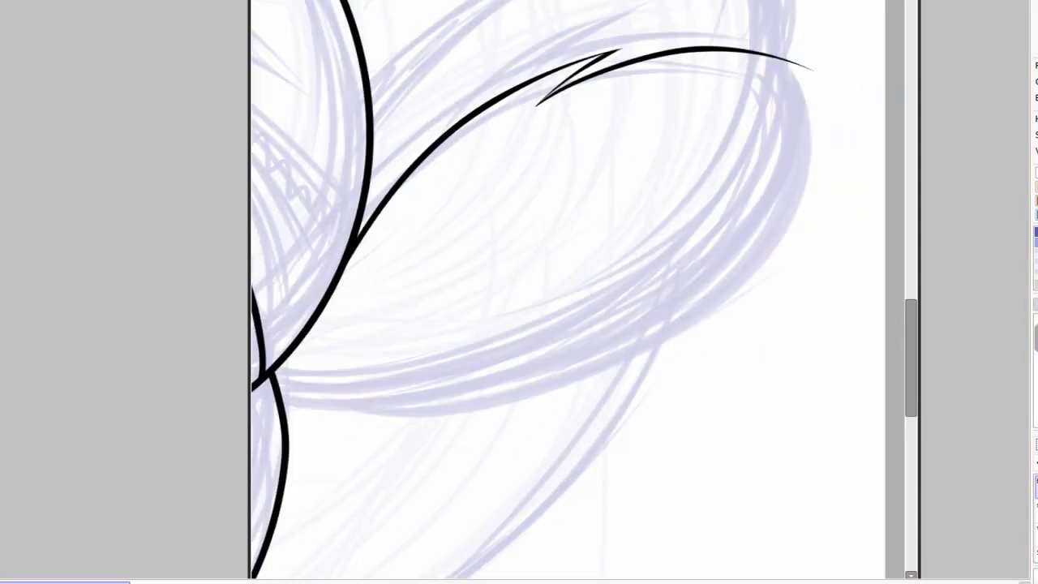
{"action": "mouse_move", "coordinate": [803, 65]}
{"action": "left_mouse_down"}
{"action": "mouse_move", "coordinate": [422, 416]}
{"action": "mouse_move", "coordinate": [474, 439]}
{"action": "mouse_move", "coordinate": [270, 389]}
{"action": "left_mouse_up"}
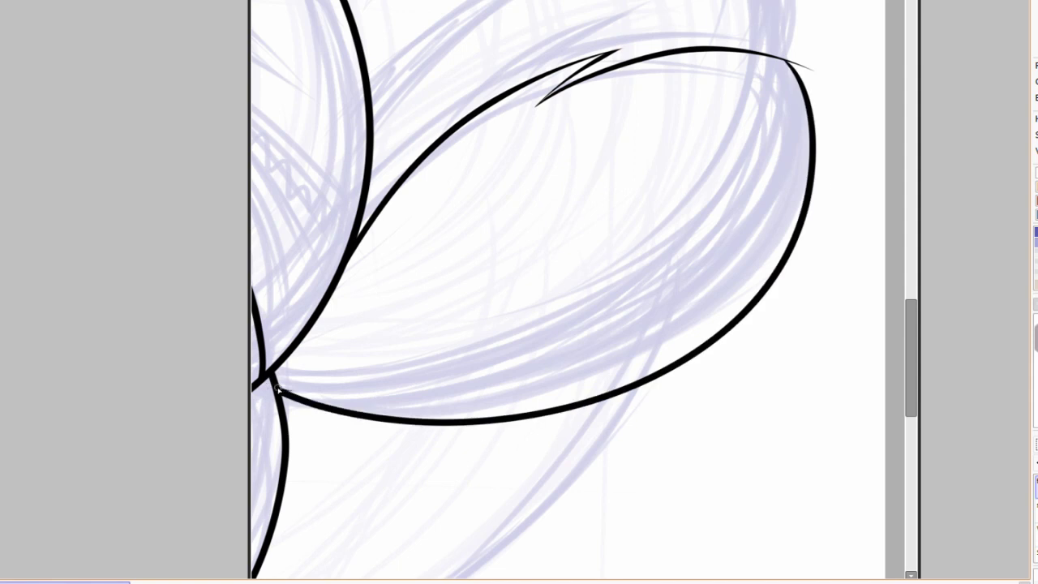
{"action": "scroll", "coordinate": [697, 164], "scroll_direction": "up", "scroll_amount": 3}
{"action": "scroll", "coordinate": [576, 252], "scroll_direction": "down", "scroll_amount": 1}
{"action": "left_click_drag", "start_coordinate": [576, 268], "coordinate": [628, 312]}
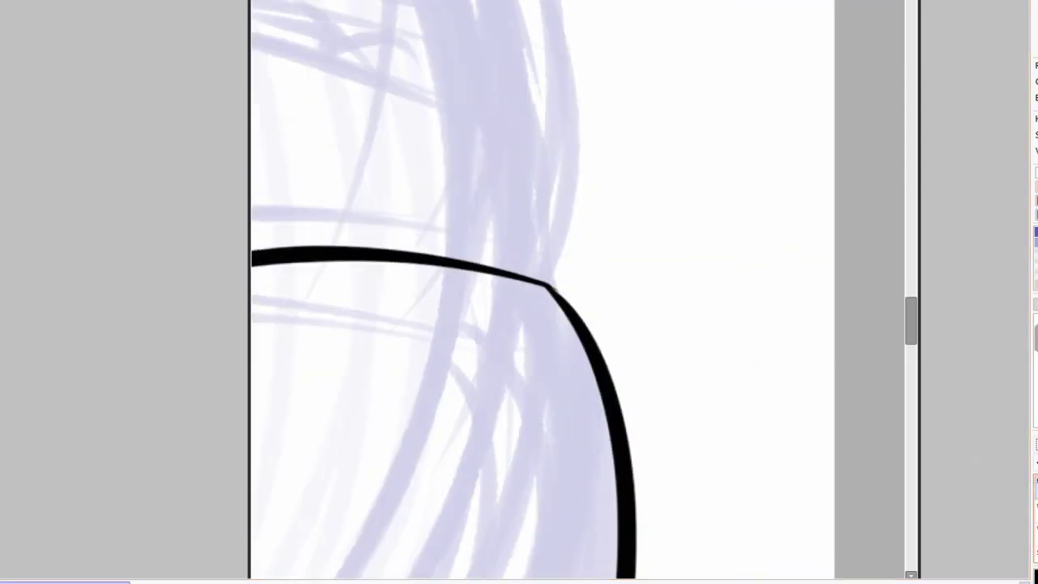
{"action": "scroll", "coordinate": [954, 462], "scroll_direction": "up", "scroll_amount": 1}
Ink the large outer hip contour from the thigh's outer corner up to the upper-body line beside the umbrella.
{"action": "left_click_drag", "start_coordinate": [635, 392], "coordinate": [397, 260]}
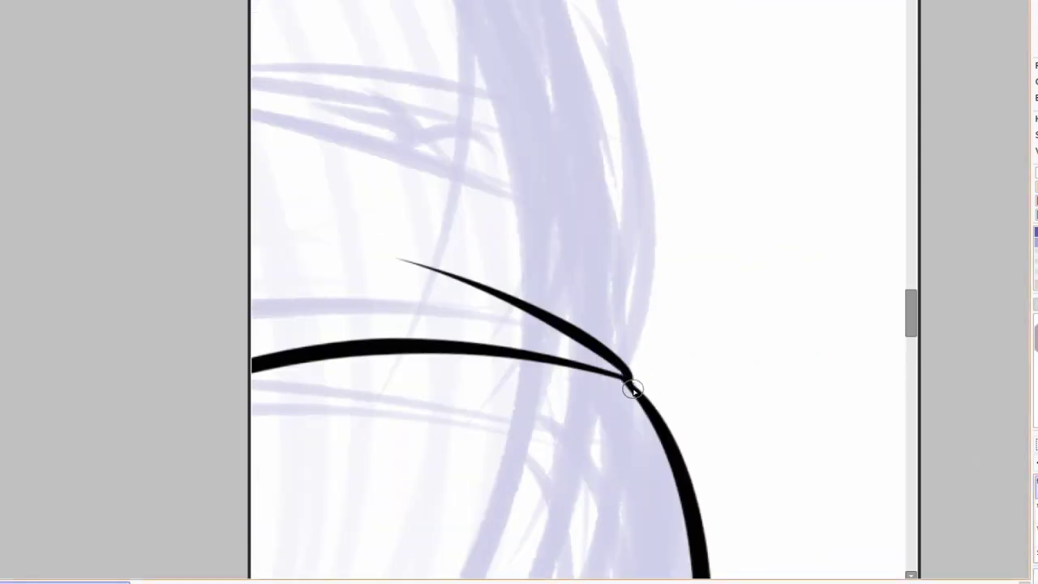
{"action": "scroll", "coordinate": [648, 373], "scroll_direction": "down", "scroll_amount": 3}
{"action": "scroll", "coordinate": [764, 398], "scroll_direction": "up", "scroll_amount": 3}
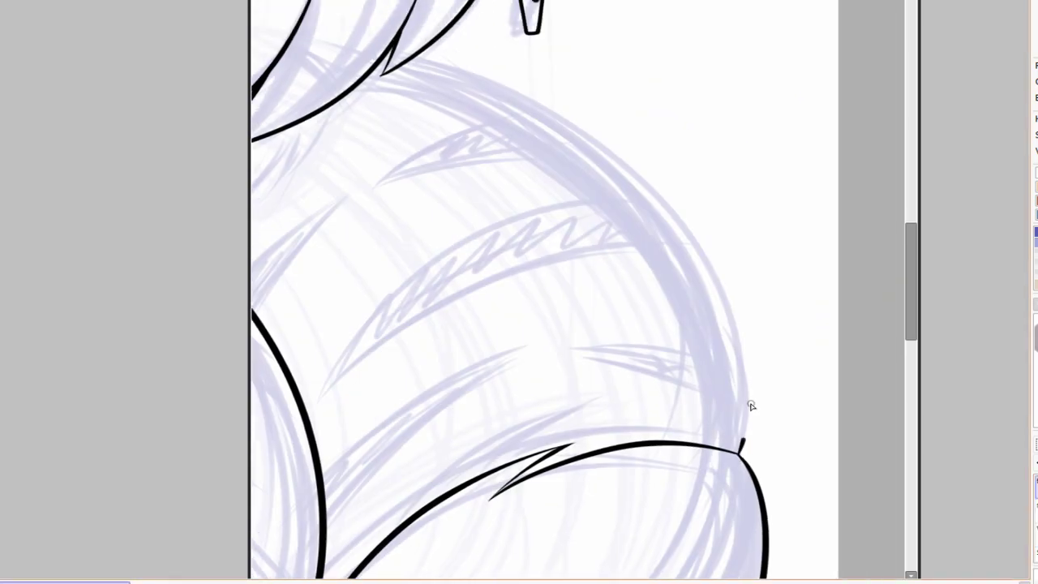
{"action": "left_click_drag", "start_coordinate": [751, 405], "coordinate": [397, 58]}
{"action": "scroll", "coordinate": [626, 277], "scroll_direction": "up", "scroll_amount": 2}
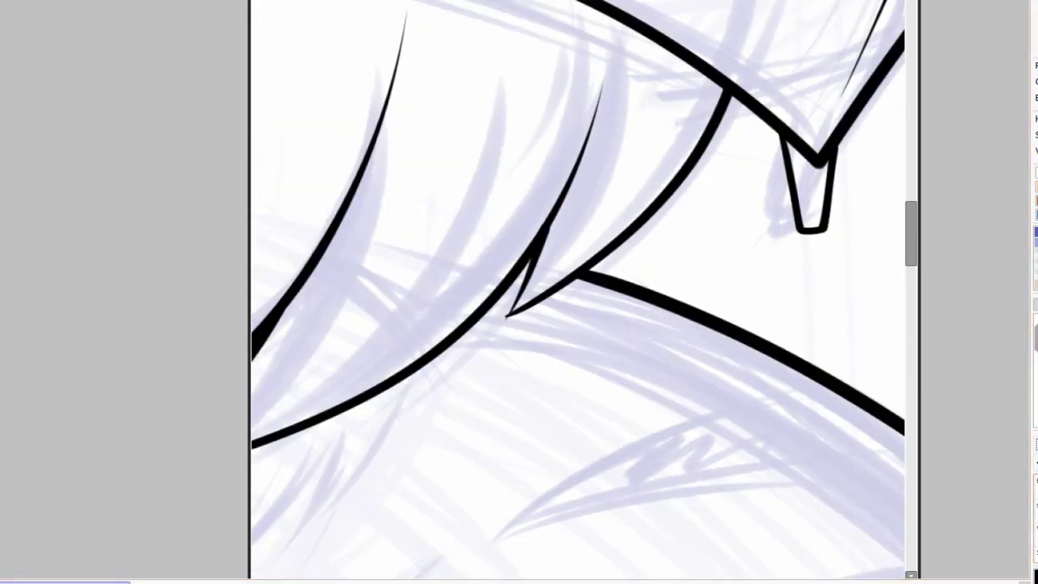
{"action": "scroll", "coordinate": [531, 326], "scroll_direction": "up", "scroll_amount": 2}
Ink the left outer contour of the lower body from the thigh corner up to beneath the arm.
{"action": "scroll", "coordinate": [530, 347], "scroll_direction": "down", "scroll_amount": 3}
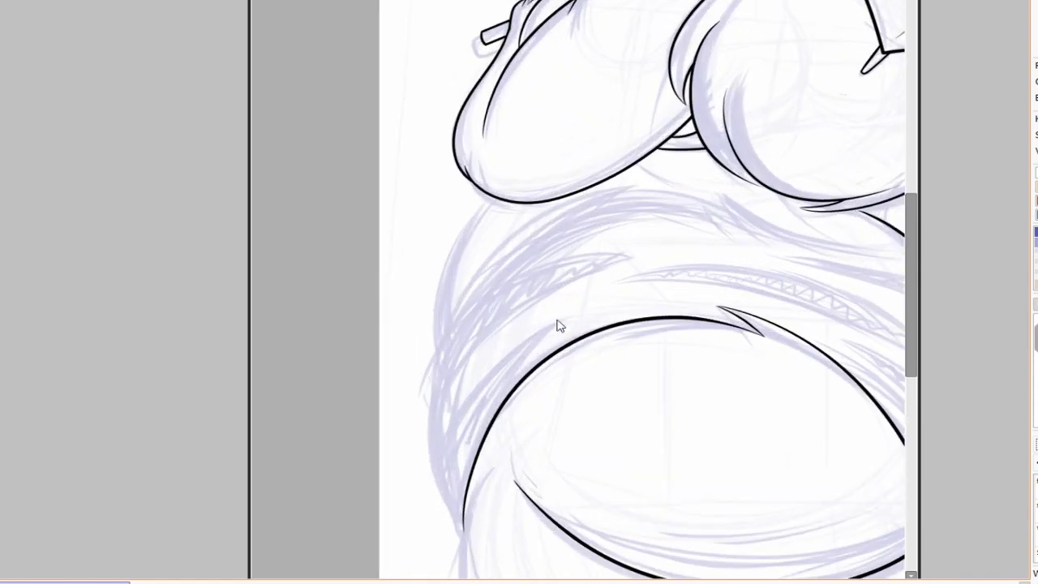
{"action": "scroll", "coordinate": [441, 563], "scroll_direction": "up", "scroll_amount": 1}
{"action": "left_click_drag", "start_coordinate": [398, 353], "coordinate": [687, 114]}
{"action": "key", "text": "ctrl+z"}
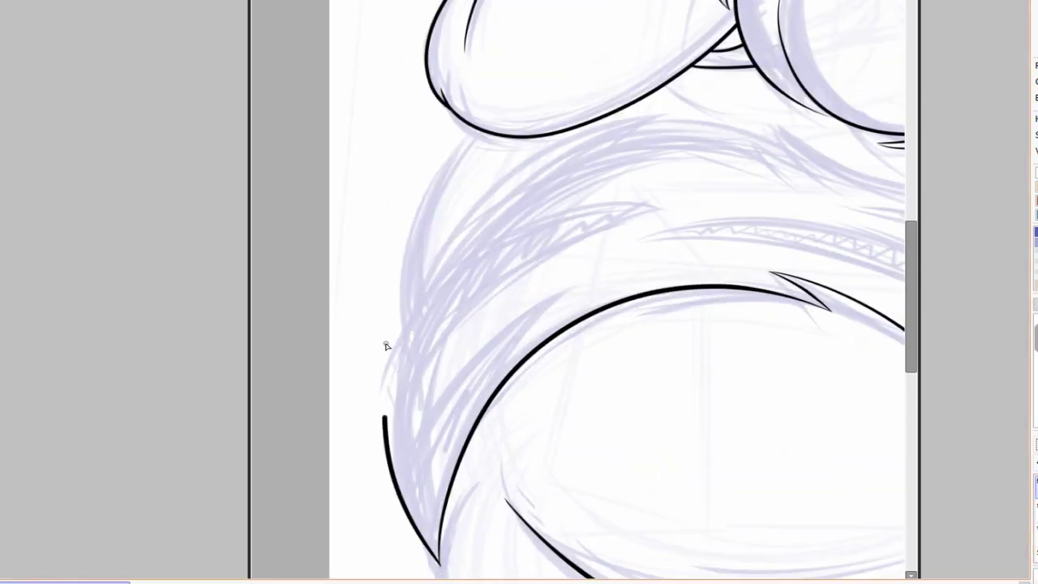
{"action": "mouse_move", "coordinate": [383, 417]}
{"action": "left_mouse_down"}
{"action": "mouse_move", "coordinate": [663, 122]}
{"action": "mouse_move", "coordinate": [471, 275]}
{"action": "left_mouse_up"}
{"action": "left_click_drag", "start_coordinate": [473, 273], "coordinate": [409, 309]}
Ink the upper fold lines across the midsection, from the right contour over to the left contour's tapered end.
{"action": "left_click_drag", "start_coordinate": [709, 323], "coordinate": [388, 246]}
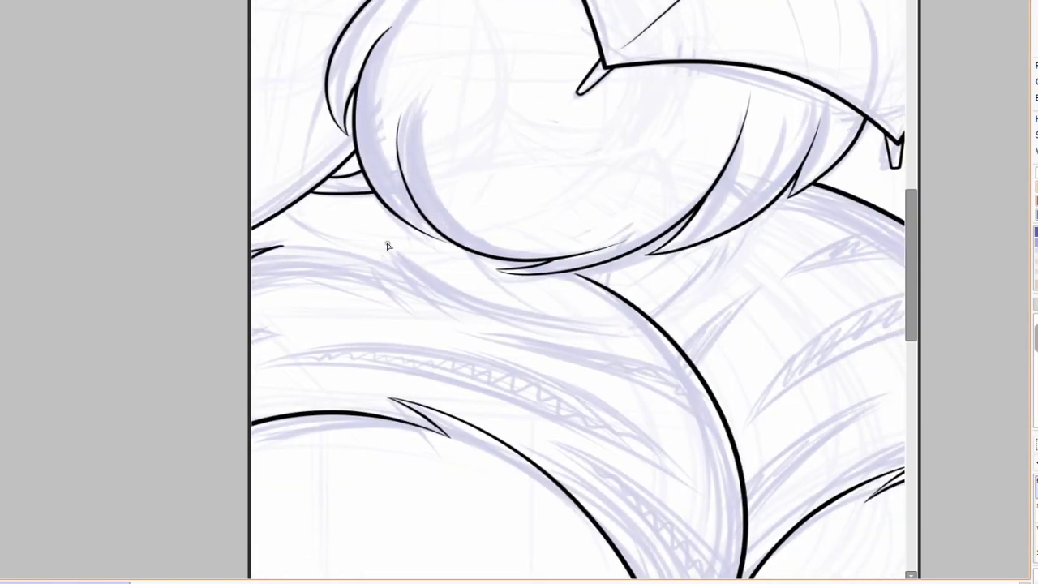
{"action": "left_click_drag", "start_coordinate": [438, 269], "coordinate": [691, 371]}
{"action": "left_click_drag", "start_coordinate": [744, 294], "coordinate": [694, 340]}
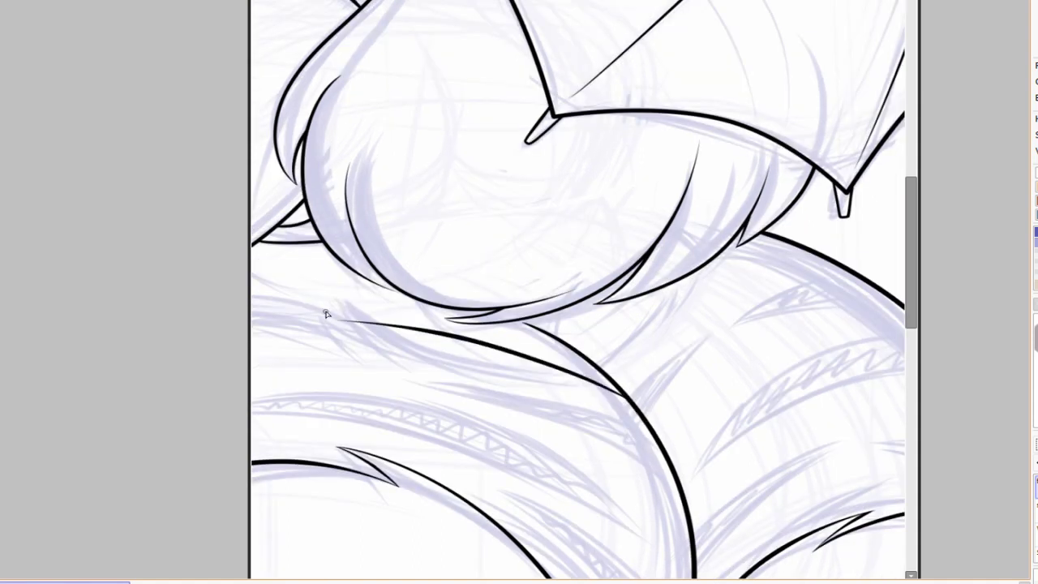
{"action": "left_click_drag", "start_coordinate": [327, 314], "coordinate": [549, 349]}
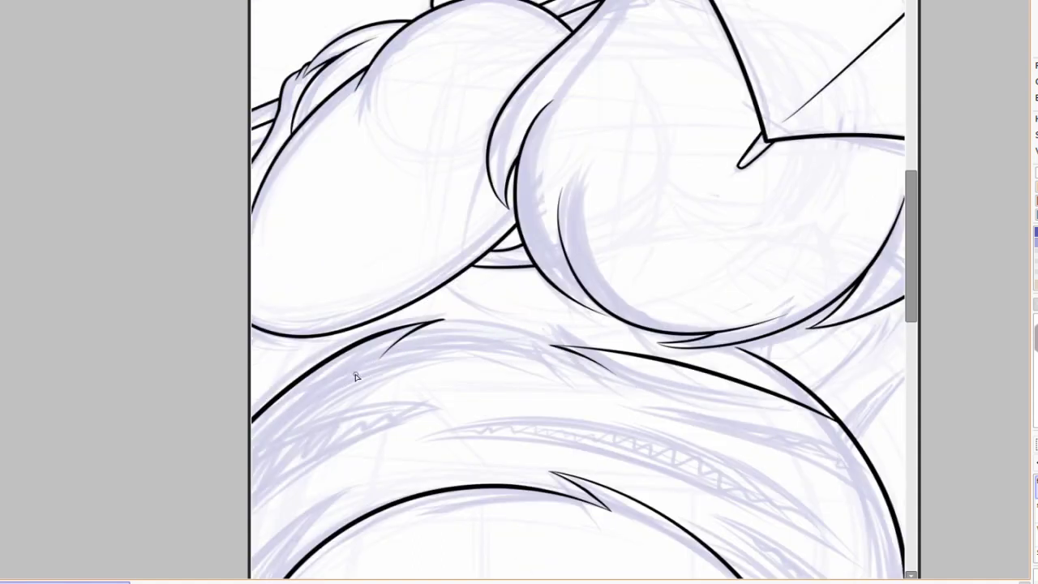
{"action": "left_click_drag", "start_coordinate": [357, 374], "coordinate": [658, 395]}
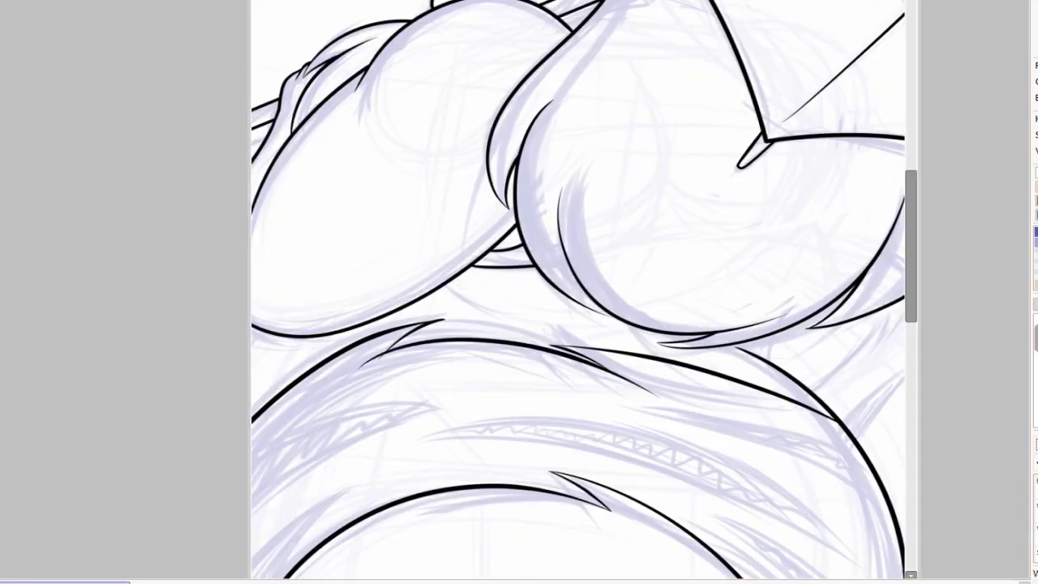
Ink the short S-shaped contour linking the upper-body form to the central rounded contour on the right side.
{"action": "scroll", "coordinate": [737, 447], "scroll_direction": "down", "scroll_amount": 3}
{"action": "key", "text": "Delete"}
{"action": "key", "text": "Delete"}
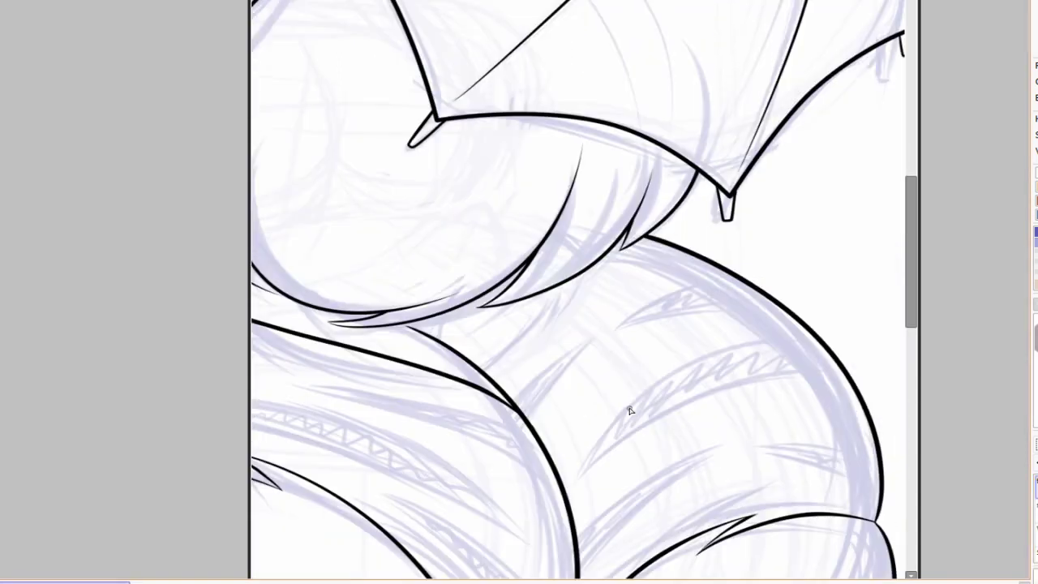
{"action": "scroll", "coordinate": [610, 254], "scroll_direction": "down", "scroll_amount": 3}
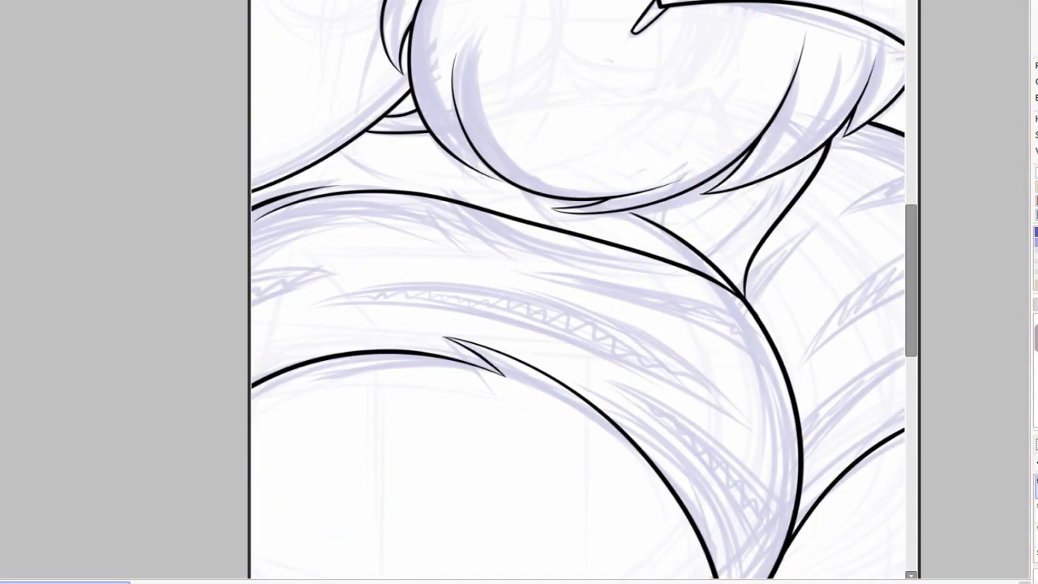
Ink a tapered crease joining the two overlapping contour lines beneath the left arm, redrawing it to fit.
{"action": "scroll", "coordinate": [737, 343], "scroll_direction": "up", "scroll_amount": 5}
{"action": "left_click_drag", "start_coordinate": [433, 349], "coordinate": [754, 254]}
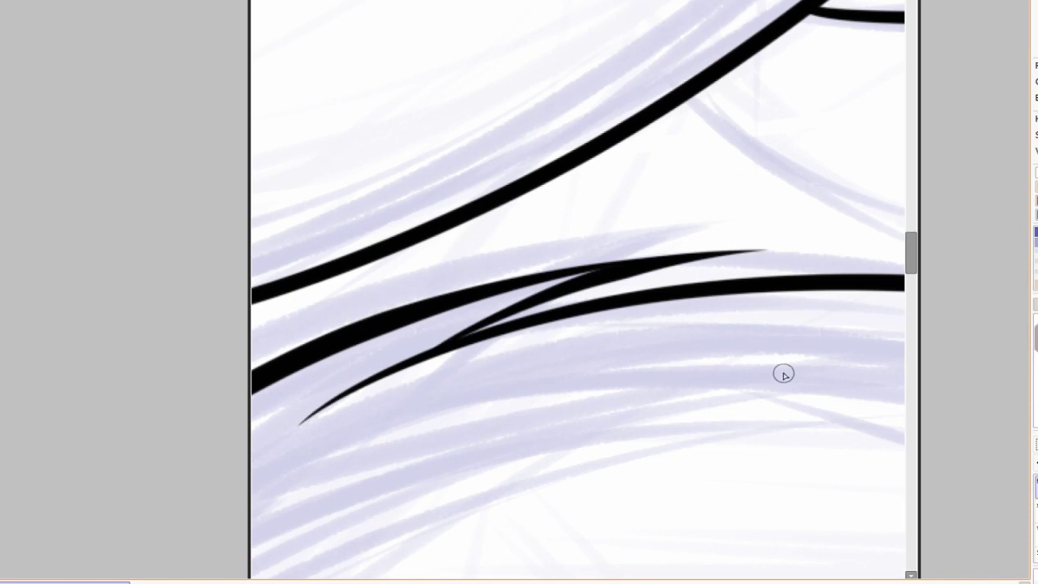
{"action": "key", "text": "ctrl+z"}
{"action": "left_click_drag", "start_coordinate": [406, 361], "coordinate": [753, 242]}
{"action": "key", "text": "ctrl+z"}
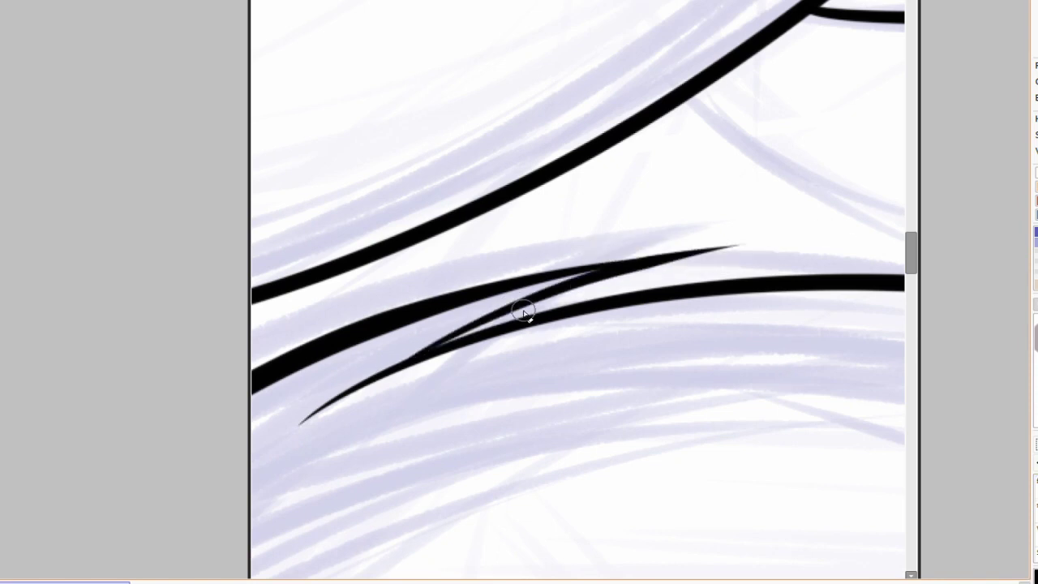
Ink the front knee's short left fold line and the long arched contour over the top of the knee.
{"action": "scroll", "coordinate": [525, 314], "scroll_direction": "down", "scroll_amount": 5}
{"action": "scroll", "coordinate": [600, 339], "scroll_direction": "up", "scroll_amount": 5}
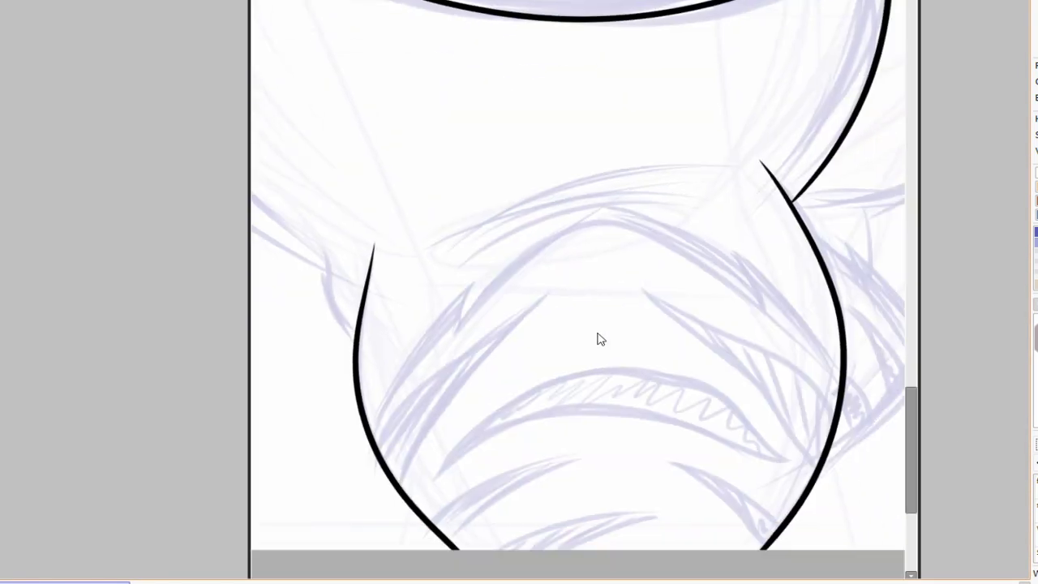
{"action": "scroll", "coordinate": [600, 339], "scroll_direction": "up", "scroll_amount": 2}
{"action": "left_click_drag", "start_coordinate": [451, 254], "coordinate": [397, 313]}
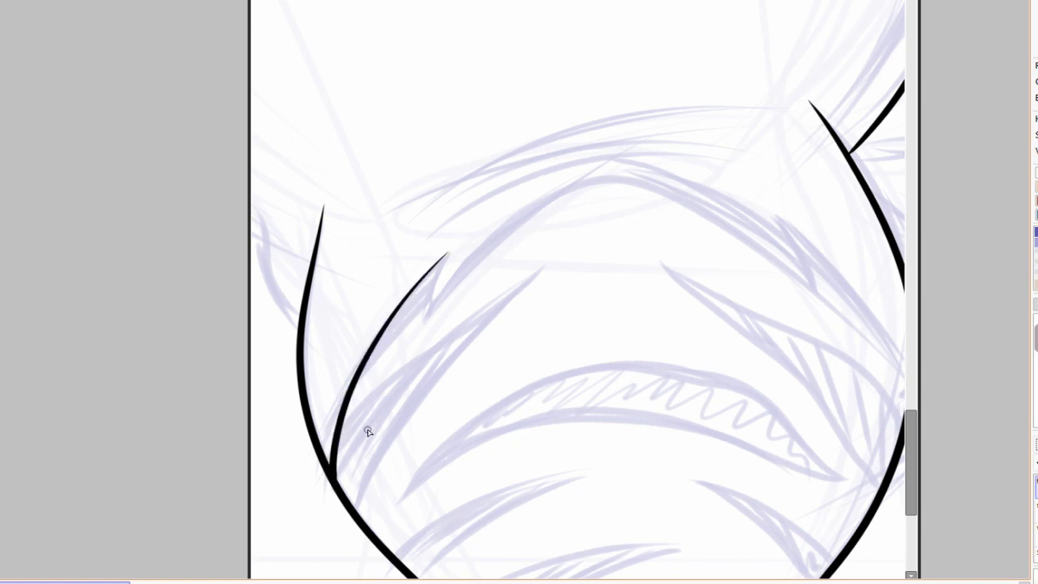
{"action": "scroll", "coordinate": [367, 431], "scroll_direction": "up", "scroll_amount": 3}
{"action": "left_click_drag", "start_coordinate": [357, 442], "coordinate": [762, 418]}
Ink the pointed notch joining the left fold line to the knee arch.
{"action": "scroll", "coordinate": [372, 405], "scroll_direction": "up", "scroll_amount": 3}
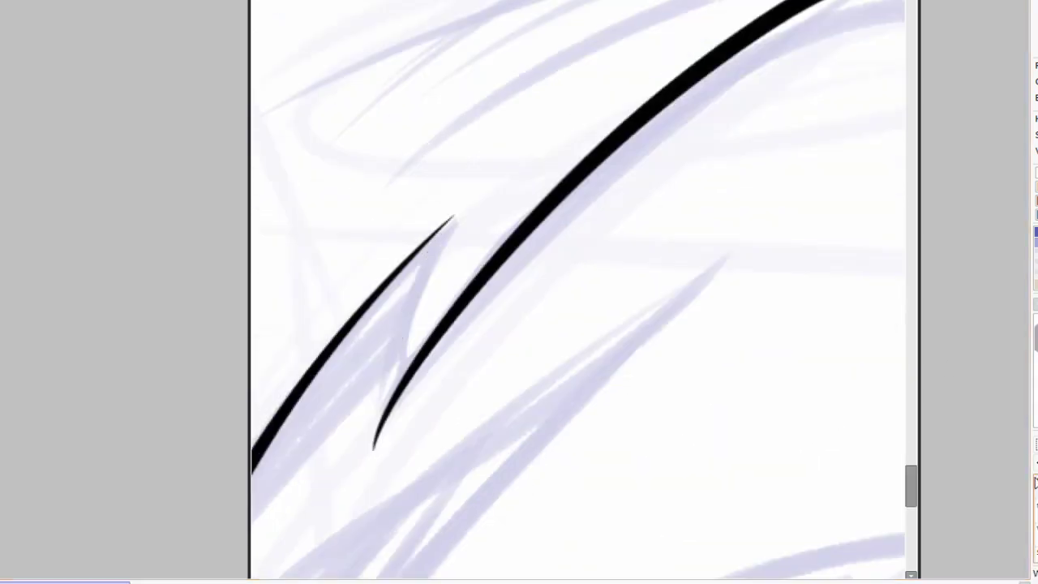
{"action": "mouse_move", "coordinate": [451, 212]}
{"action": "left_mouse_down"}
{"action": "mouse_move", "coordinate": [383, 378]}
{"action": "mouse_move", "coordinate": [373, 518]}
{"action": "mouse_move", "coordinate": [397, 469]}
{"action": "left_mouse_up"}
{"action": "key", "text": "ctrl+z"}
{"action": "key", "text": "ctrl+z"}
{"action": "key", "text": "ctrl+z"}
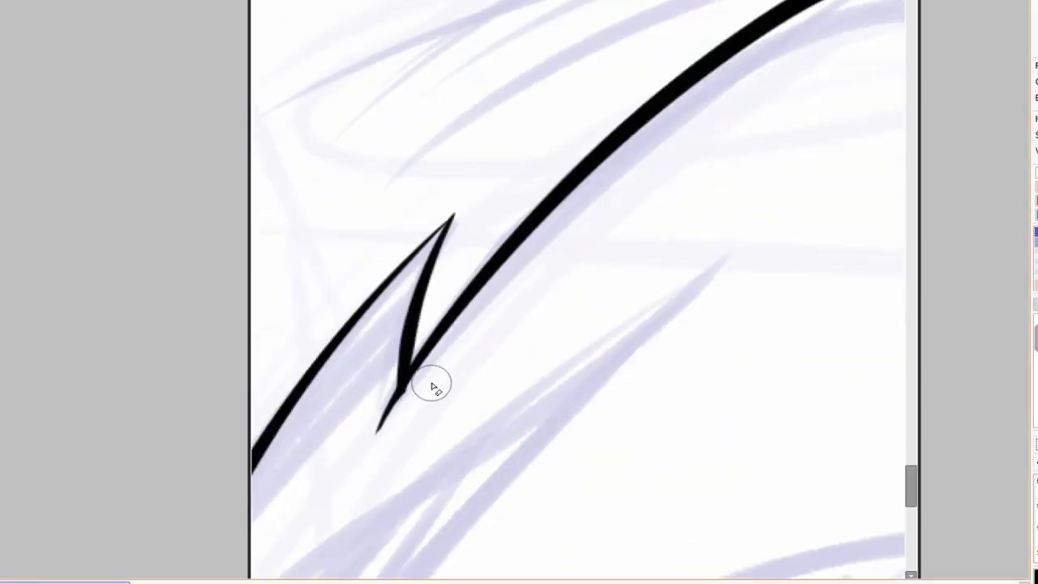
{"action": "mouse_move", "coordinate": [453, 215]}
{"action": "left_mouse_down"}
{"action": "mouse_move", "coordinate": [625, 348]}
{"action": "mouse_move", "coordinate": [556, 364]}
{"action": "mouse_move", "coordinate": [602, 348]}
{"action": "left_mouse_up"}
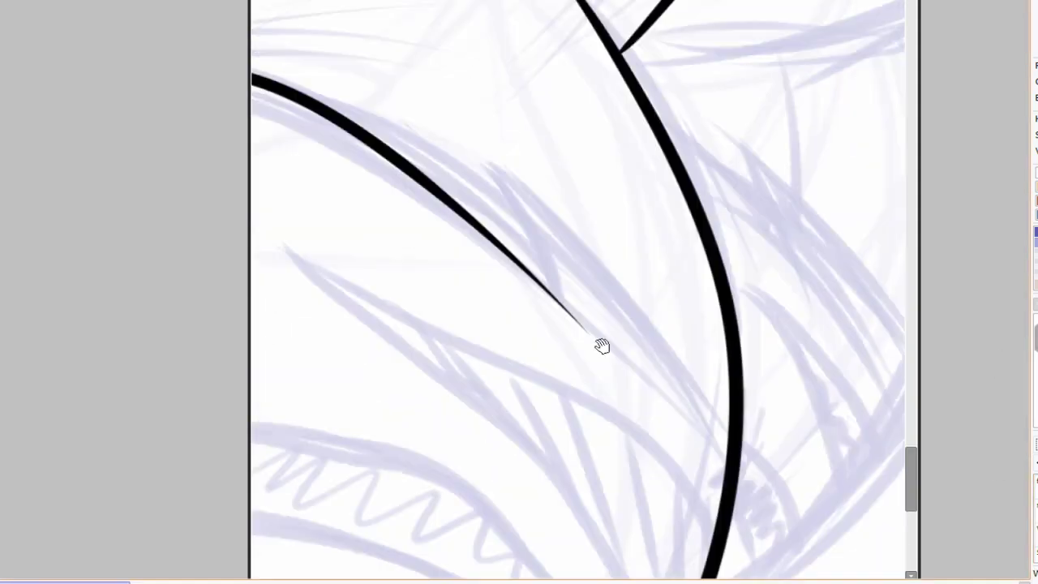
Ink the knee's right fold line down to the leg contour and the pointed notch joining it to the knee arch.
{"action": "left_click_drag", "start_coordinate": [395, 215], "coordinate": [462, 308]}
{"action": "key", "text": "ctrl+z"}
{"action": "mouse_move", "coordinate": [538, 486]}
{"action": "left_mouse_down"}
{"action": "mouse_move", "coordinate": [405, 211]}
{"action": "mouse_move", "coordinate": [710, 537]}
{"action": "left_mouse_up"}
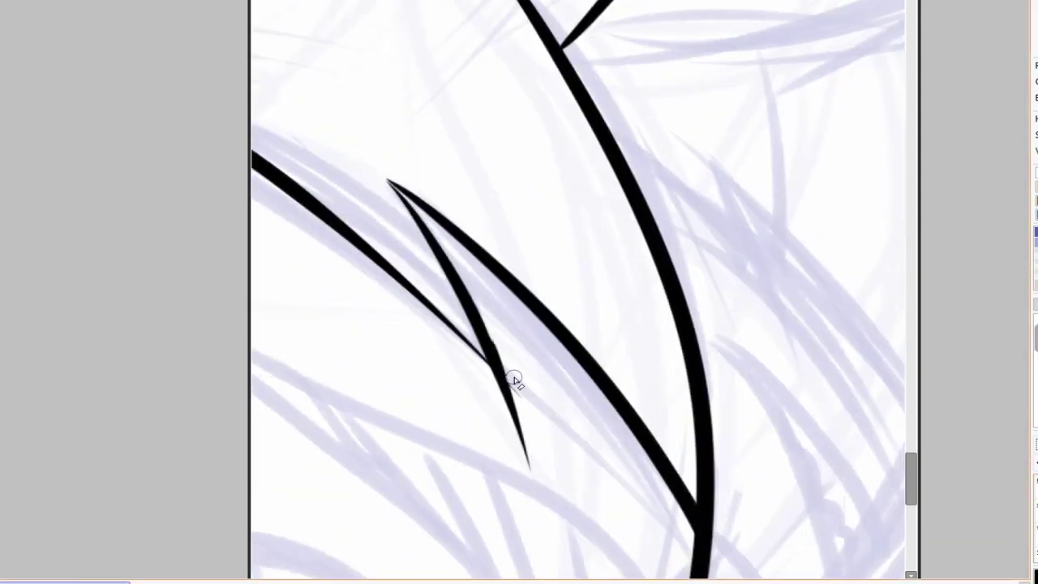
{"action": "scroll", "coordinate": [438, 195], "scroll_direction": "up", "scroll_amount": 3}
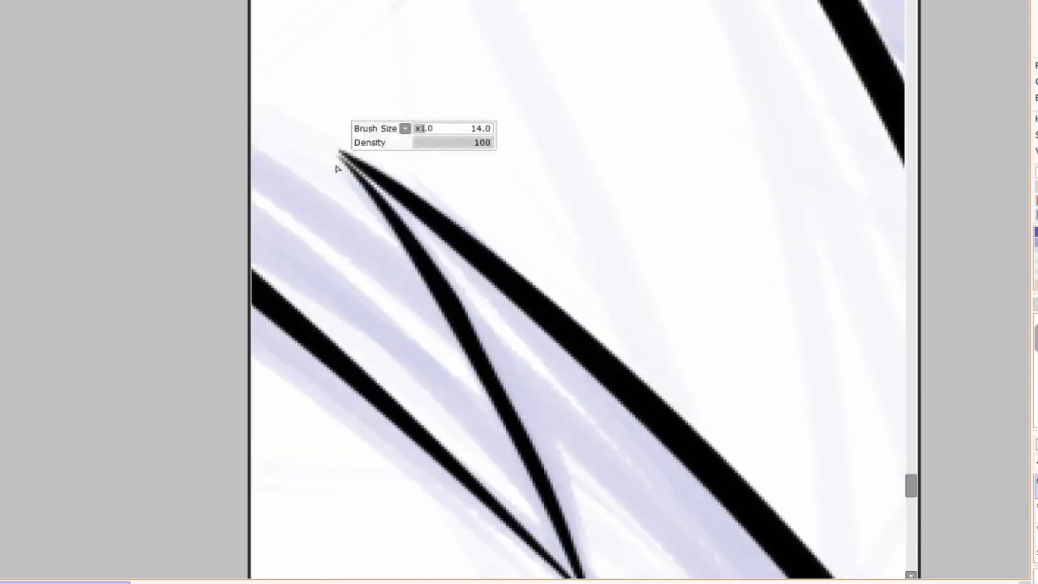
Ink the tapered arc above the knee and the front thigh's left outer contour down toward the knee.
{"action": "scroll", "coordinate": [531, 337], "scroll_direction": "down", "scroll_amount": 5}
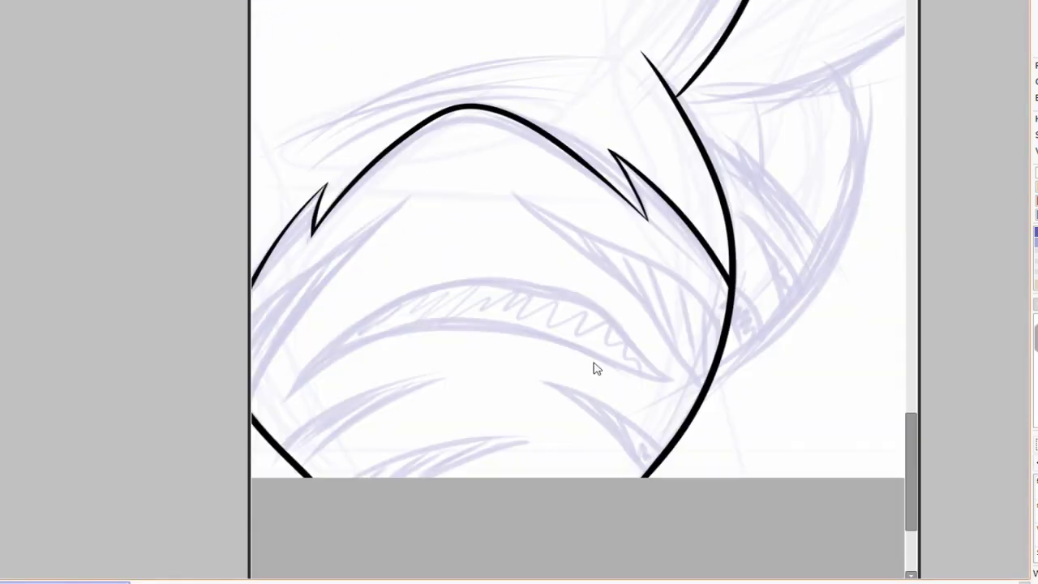
{"action": "mouse_move", "coordinate": [491, 273]}
{"action": "left_mouse_down"}
{"action": "mouse_move", "coordinate": [568, 458]}
{"action": "mouse_move", "coordinate": [401, 12]}
{"action": "left_mouse_up"}
{"action": "scroll", "coordinate": [395, 107], "scroll_direction": "up", "scroll_amount": 3}
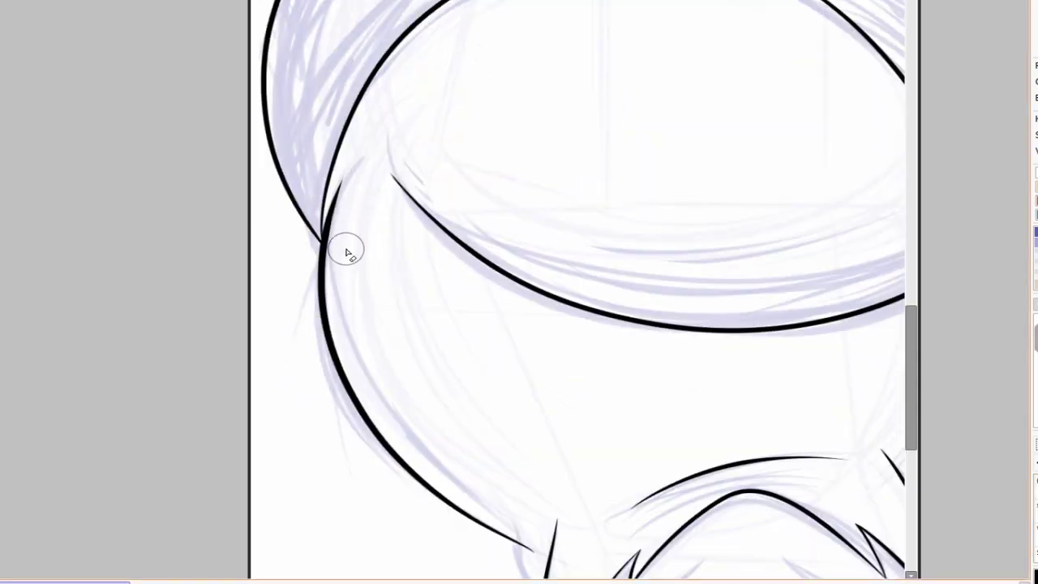
Ink the short bulging curve joining the front thigh's outer contour to the knee's left fold line.
{"action": "scroll", "coordinate": [591, 297], "scroll_direction": "up", "scroll_amount": 4}
{"action": "left_click_drag", "start_coordinate": [436, 287], "coordinate": [491, 411]}
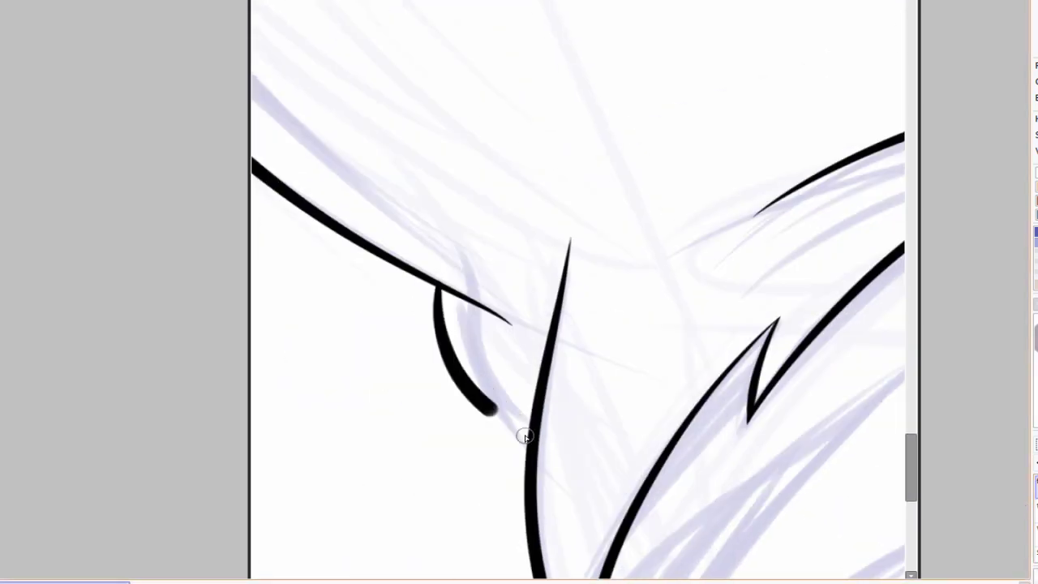
{"action": "key", "text": "ctrl+z"}
{"action": "scroll", "coordinate": [526, 438], "scroll_direction": "down", "scroll_amount": 5}
{"action": "scroll", "coordinate": [547, 425], "scroll_direction": "up", "scroll_amount": 5}
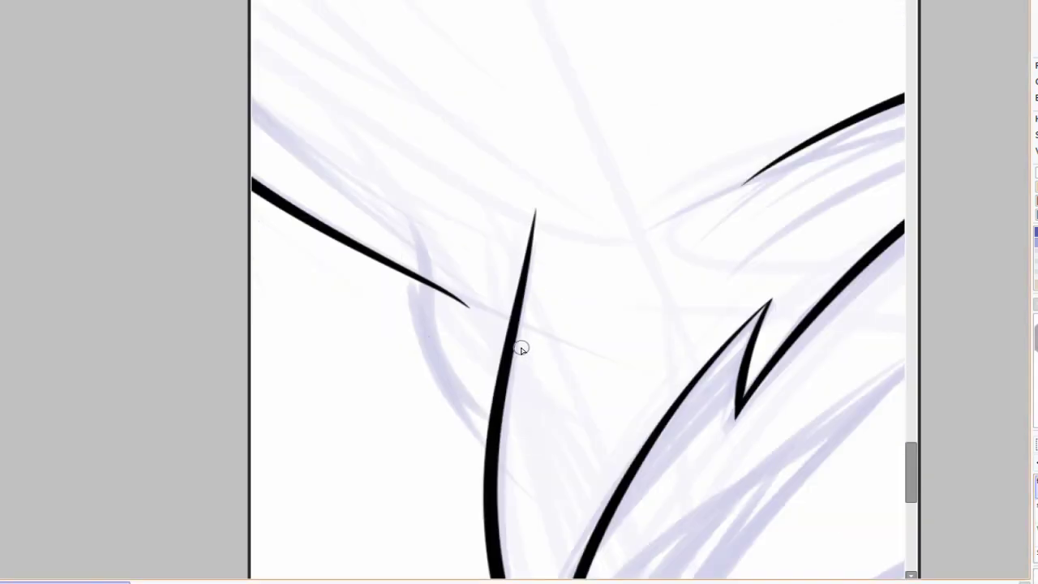
{"action": "mouse_move", "coordinate": [412, 229]}
{"action": "left_mouse_down"}
{"action": "mouse_move", "coordinate": [519, 475]}
{"action": "mouse_move", "coordinate": [416, 262]}
{"action": "mouse_move", "coordinate": [410, 273]}
{"action": "left_mouse_up"}
{"action": "left_click", "coordinate": [509, 454]}
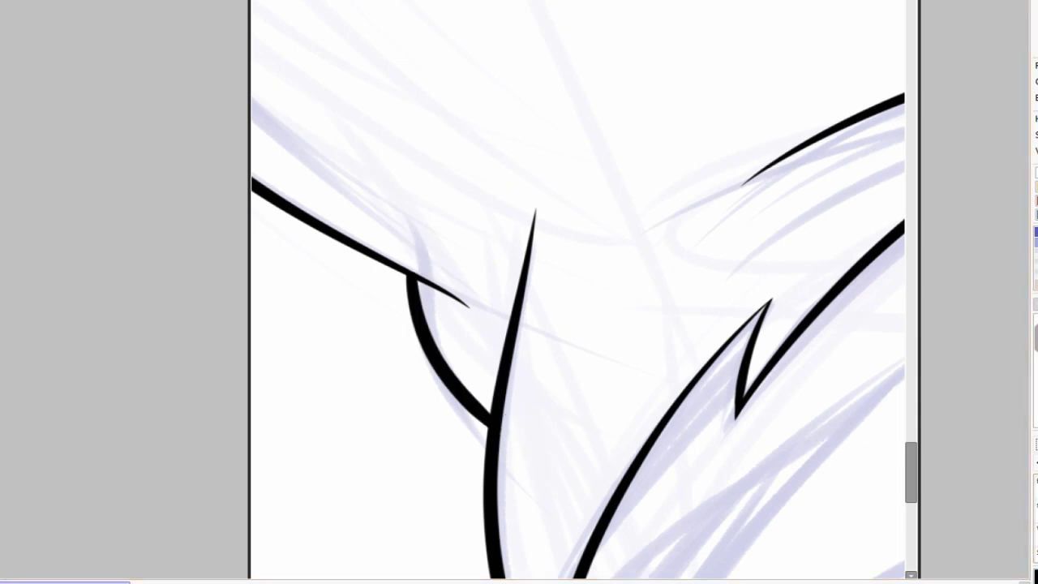
Erase the overshooting top of the knee's left fold line down to a shorter, tapered tip.
{"action": "left_click_drag", "start_coordinate": [589, 181], "coordinate": [637, 343]}
{"action": "left_click_drag", "start_coordinate": [602, 456], "coordinate": [600, 345]}
{"action": "left_click_drag", "start_coordinate": [592, 271], "coordinate": [600, 339]}
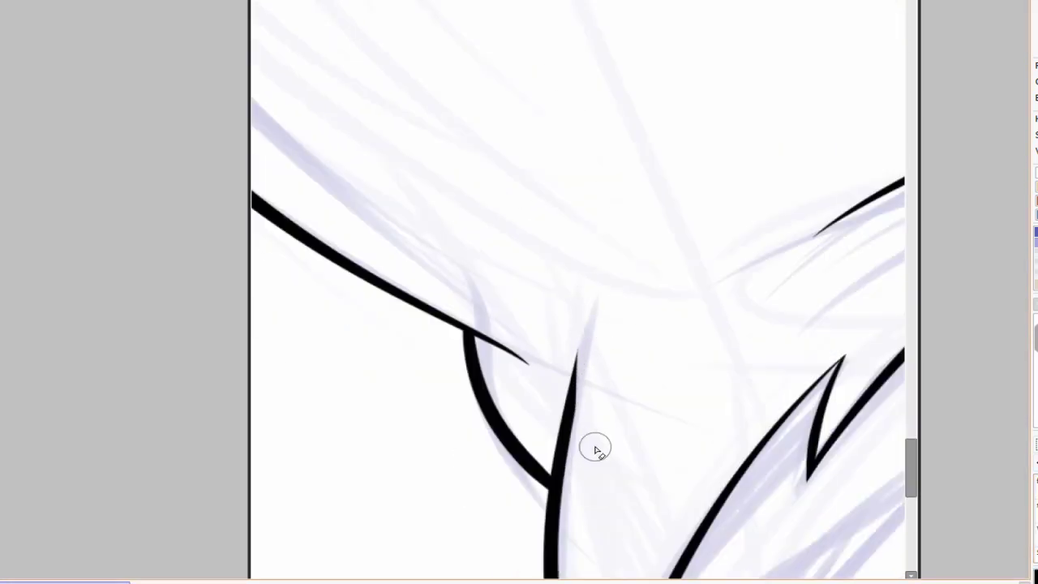
Ink the rear thigh's underside contour and the outer curve of the rear lower leg beneath it.
{"action": "scroll", "coordinate": [587, 485], "scroll_direction": "down", "scroll_amount": 2}
{"action": "left_click_drag", "start_coordinate": [872, 203], "coordinate": [551, 442]}
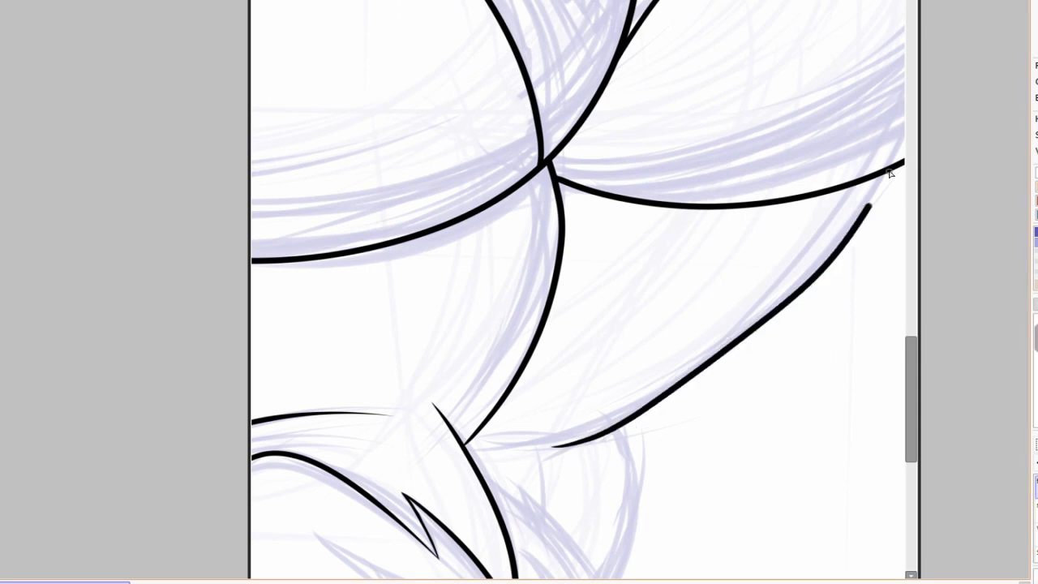
{"action": "scroll", "coordinate": [657, 179], "scroll_direction": "down", "scroll_amount": 3}
{"action": "mouse_move", "coordinate": [535, 480]}
{"action": "left_mouse_down"}
{"action": "mouse_move", "coordinate": [681, 194]}
{"action": "mouse_move", "coordinate": [667, 203]}
{"action": "left_mouse_up"}
{"action": "key", "text": "ctrl+z"}
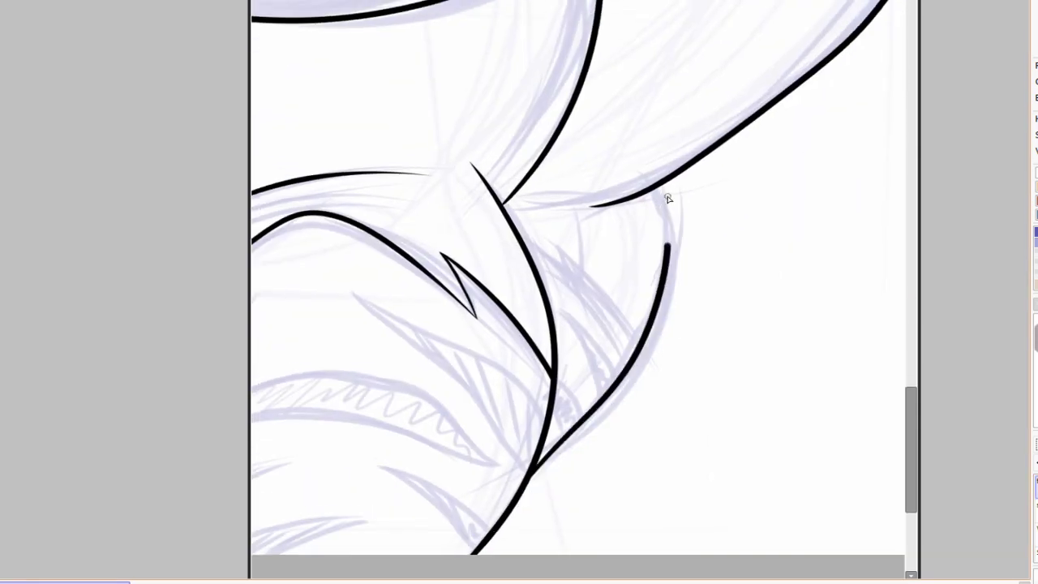
Ink the waist's left side contour from the arm's underside down to the garment's upper edge.
{"action": "scroll", "coordinate": [655, 324], "scroll_direction": "down", "scroll_amount": 3}
{"action": "scroll", "coordinate": [713, 270], "scroll_direction": "up", "scroll_amount": 2}
{"action": "scroll", "coordinate": [714, 270], "scroll_direction": "up", "scroll_amount": 2}
{"action": "left_click_drag", "start_coordinate": [503, 236], "coordinate": [402, 474]}
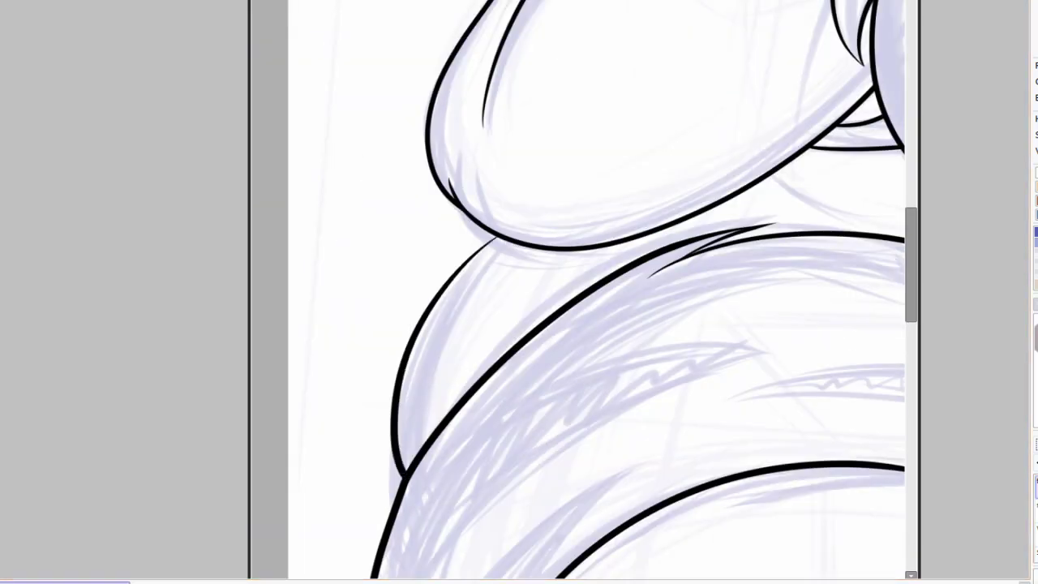
Ink the pointed stripe outlines running up from the left edge of the midsection garment.
{"action": "scroll", "coordinate": [644, 202], "scroll_direction": "up", "scroll_amount": 1}
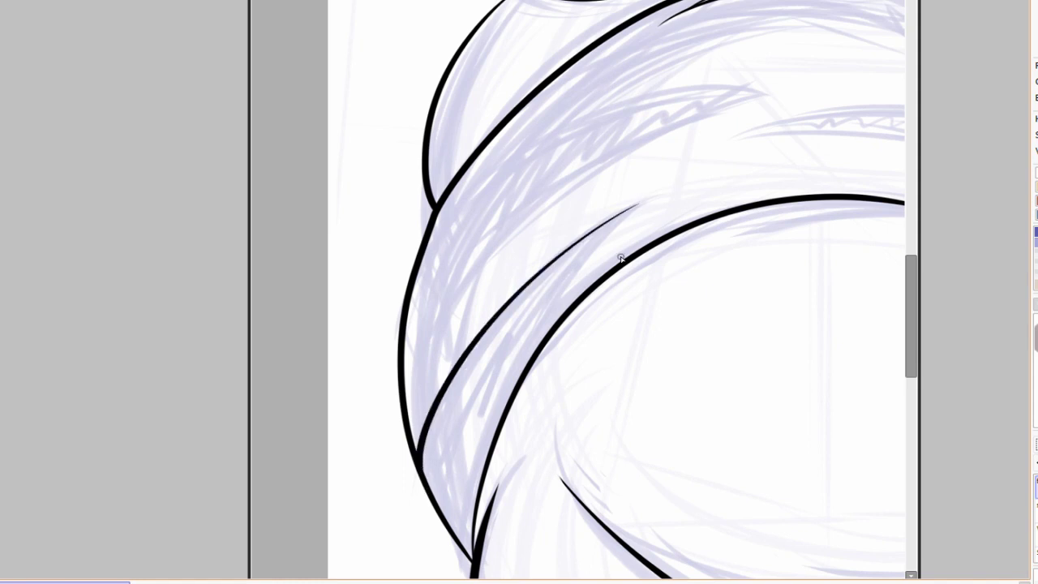
{"action": "left_click_drag", "start_coordinate": [636, 207], "coordinate": [462, 551]}
{"action": "scroll", "coordinate": [462, 552], "scroll_direction": "up", "scroll_amount": 1}
{"action": "mouse_move", "coordinate": [369, 421]}
{"action": "left_mouse_down"}
{"action": "mouse_move", "coordinate": [725, 186]}
{"action": "mouse_move", "coordinate": [383, 337]}
{"action": "left_mouse_up"}
{"action": "scroll", "coordinate": [567, 325], "scroll_direction": "up", "scroll_amount": 2}
{"action": "scroll", "coordinate": [713, 398], "scroll_direction": "down", "scroll_amount": 3}
{"action": "scroll", "coordinate": [493, 264], "scroll_direction": "up", "scroll_amount": 3}
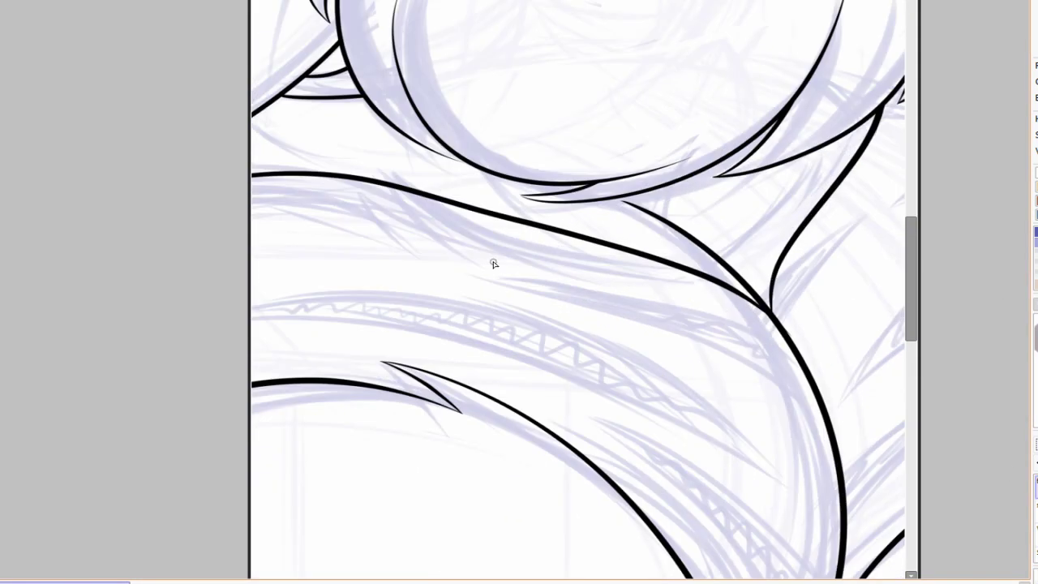
Ink the two converging lines of the upper right midsection stripe and clean up its pointed tip.
{"action": "key", "text": "ctrl+z"}
{"action": "left_click_drag", "start_coordinate": [484, 279], "coordinate": [831, 438]}
{"action": "left_click_drag", "start_coordinate": [609, 303], "coordinate": [803, 371]}
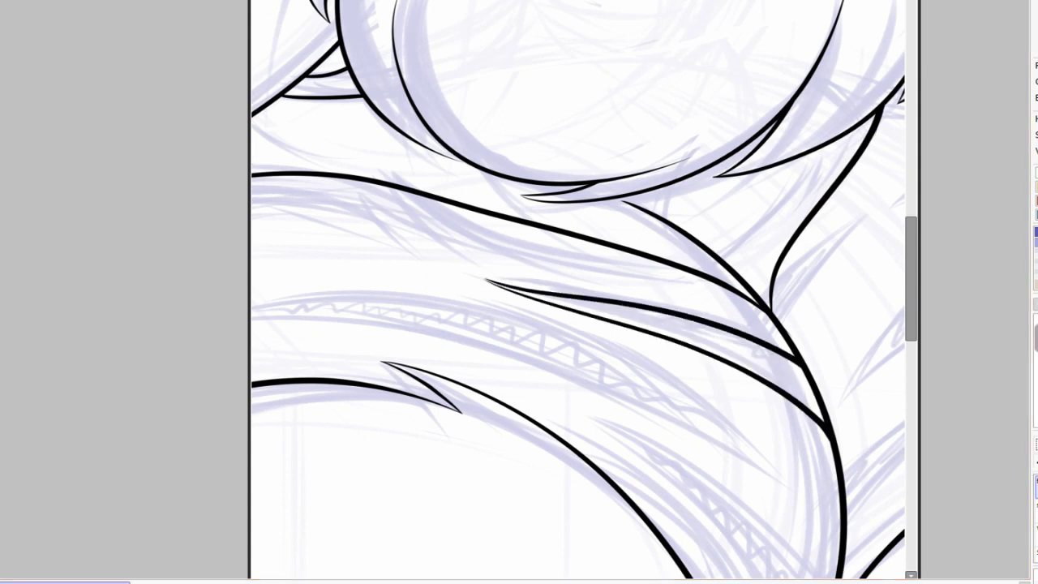
{"action": "scroll", "coordinate": [460, 280], "scroll_direction": "up", "scroll_amount": 3}
{"action": "left_click_drag", "start_coordinate": [579, 328], "coordinate": [549, 359]}
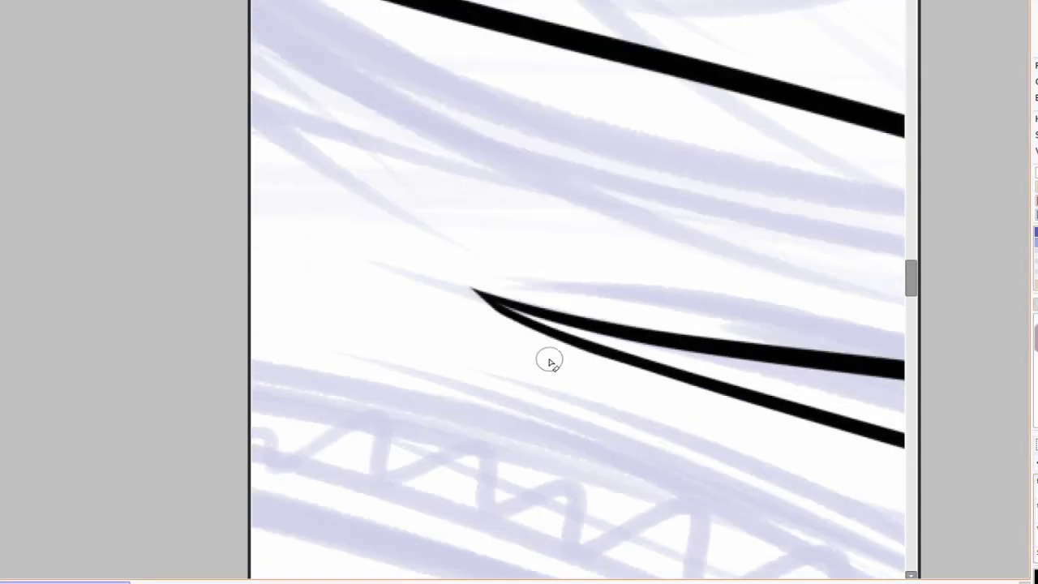
Ink the lower right stripe and the long central stripe across the midsection, trimming the central stripe's tail to a fine point.
{"action": "scroll", "coordinate": [727, 288], "scroll_direction": "down", "scroll_amount": 4}
{"action": "scroll", "coordinate": [727, 288], "scroll_direction": "up", "scroll_amount": 2}
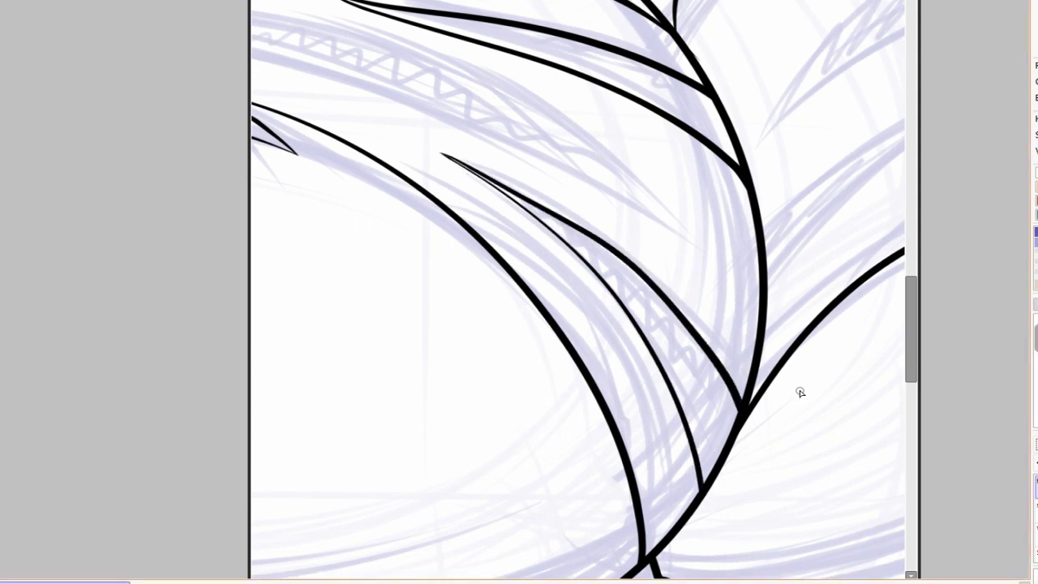
{"action": "scroll", "coordinate": [799, 392], "scroll_direction": "down", "scroll_amount": 3}
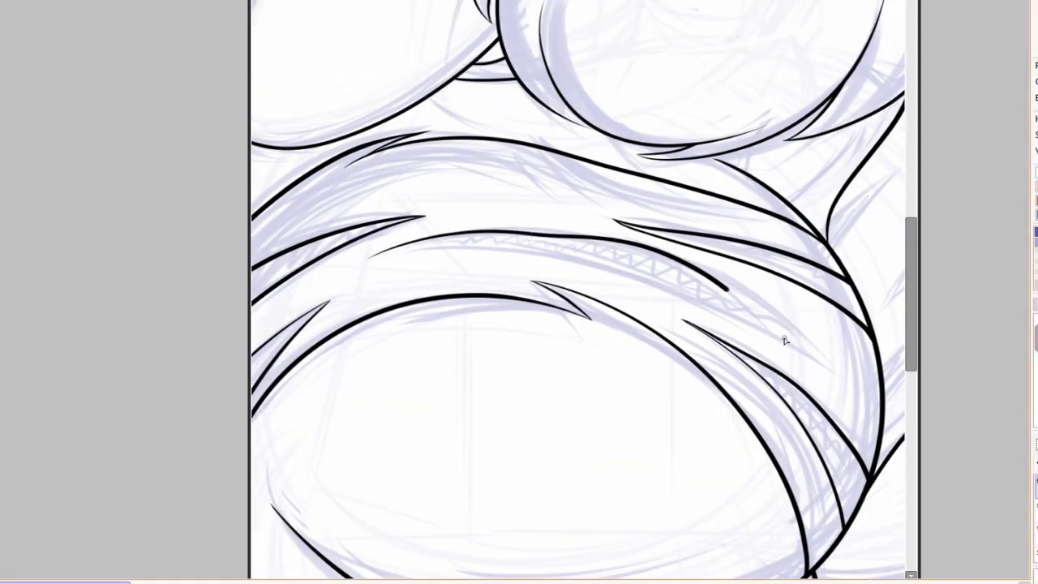
{"action": "scroll", "coordinate": [855, 375], "scroll_direction": "up", "scroll_amount": 3}
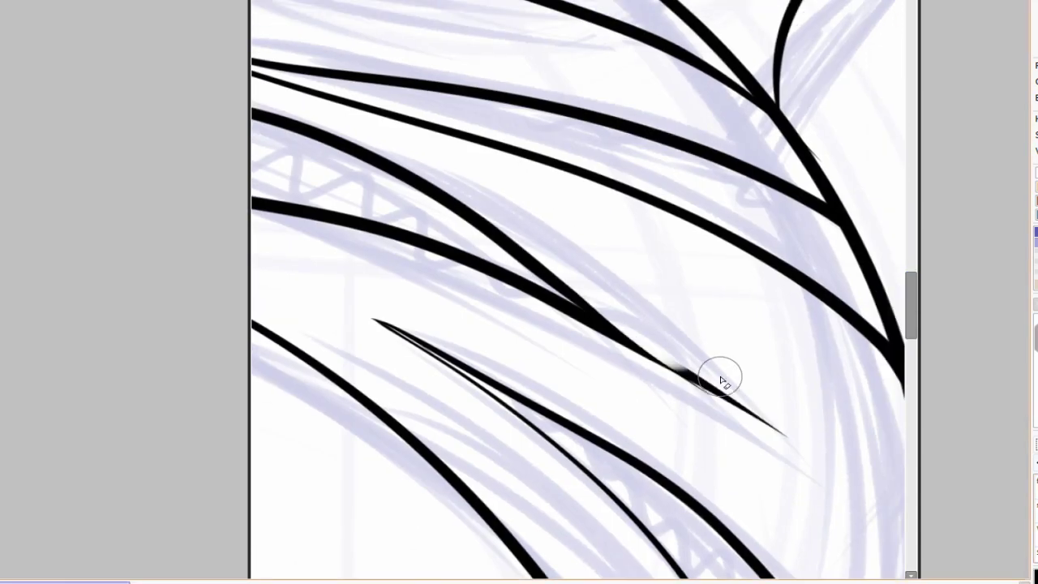
Lasso the long central midsection stripe, adjust it with a transform and clear the selection.
{"action": "scroll", "coordinate": [720, 381], "scroll_direction": "down", "scroll_amount": 5}
{"action": "scroll", "coordinate": [433, 324], "scroll_direction": "up", "scroll_amount": 4}
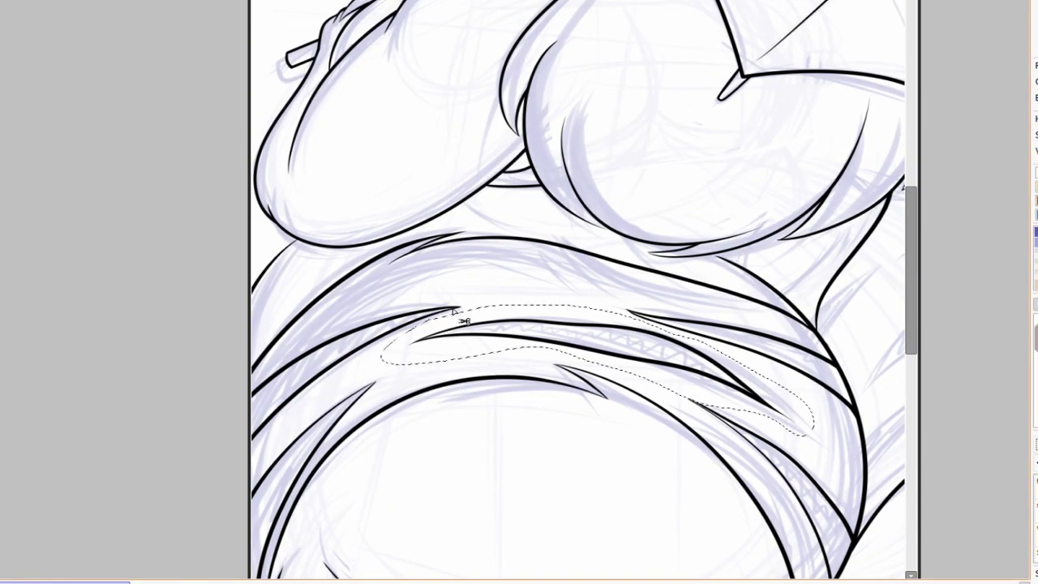
{"action": "key", "text": "ctrl+t"}
{"action": "key", "text": "ctrl+d"}
Ink the outline of the long thin stripe between the garment's upper edge and the central midsection stripe.
{"action": "scroll", "coordinate": [776, 370], "scroll_direction": "up", "scroll_amount": 2}
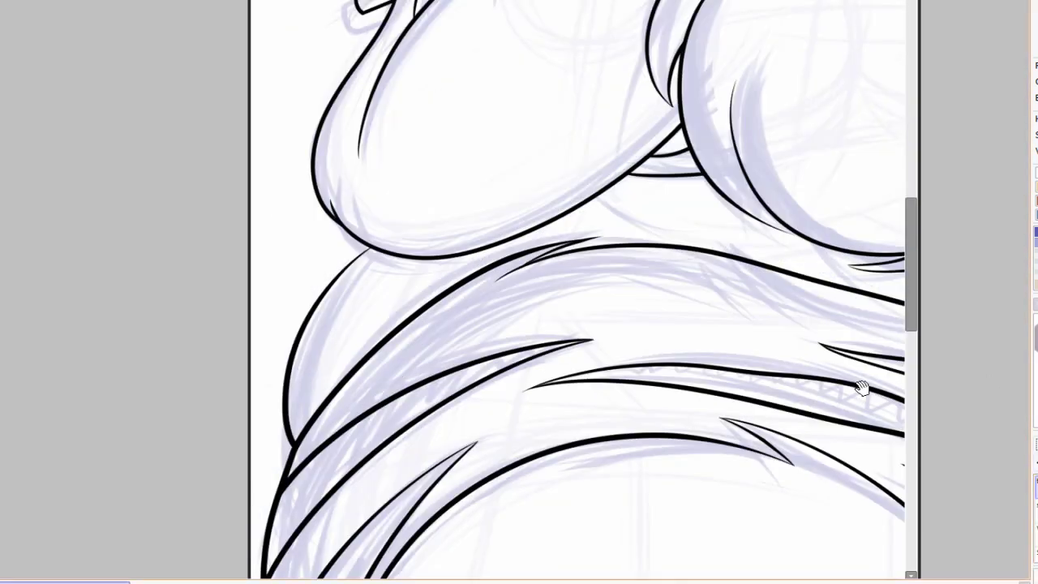
{"action": "left_click_drag", "start_coordinate": [862, 389], "coordinate": [795, 403]}
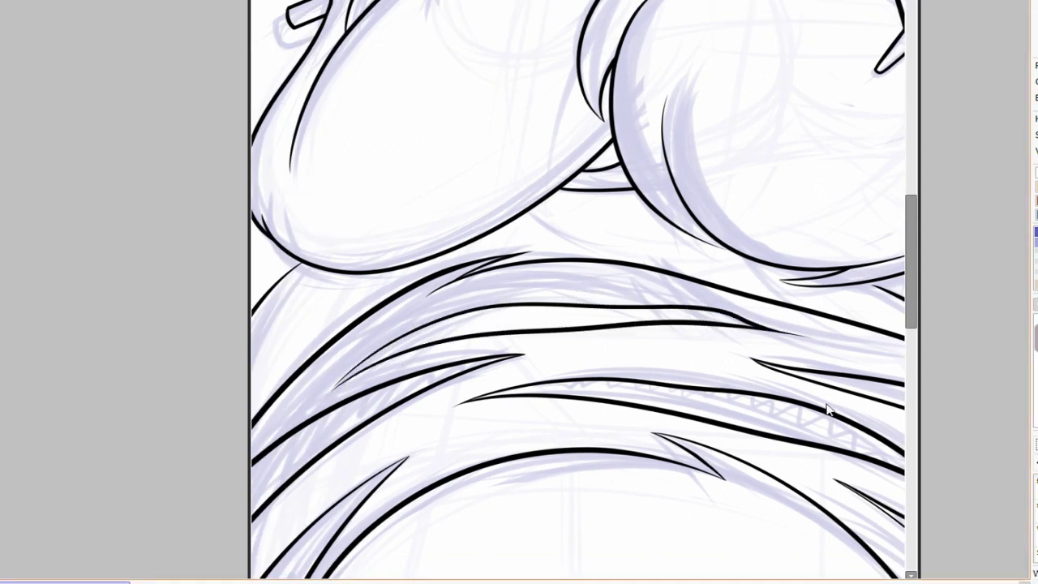
{"action": "scroll", "coordinate": [656, 368], "scroll_direction": "down", "scroll_amount": 3}
{"action": "scroll", "coordinate": [649, 326], "scroll_direction": "up", "scroll_amount": 4}
Ink the outlines of the rear hip's topmost short stripe and the wide curved stripe across its middle.
{"action": "scroll", "coordinate": [478, 418], "scroll_direction": "down", "scroll_amount": 1}
{"action": "scroll", "coordinate": [631, 283], "scroll_direction": "up", "scroll_amount": 1}
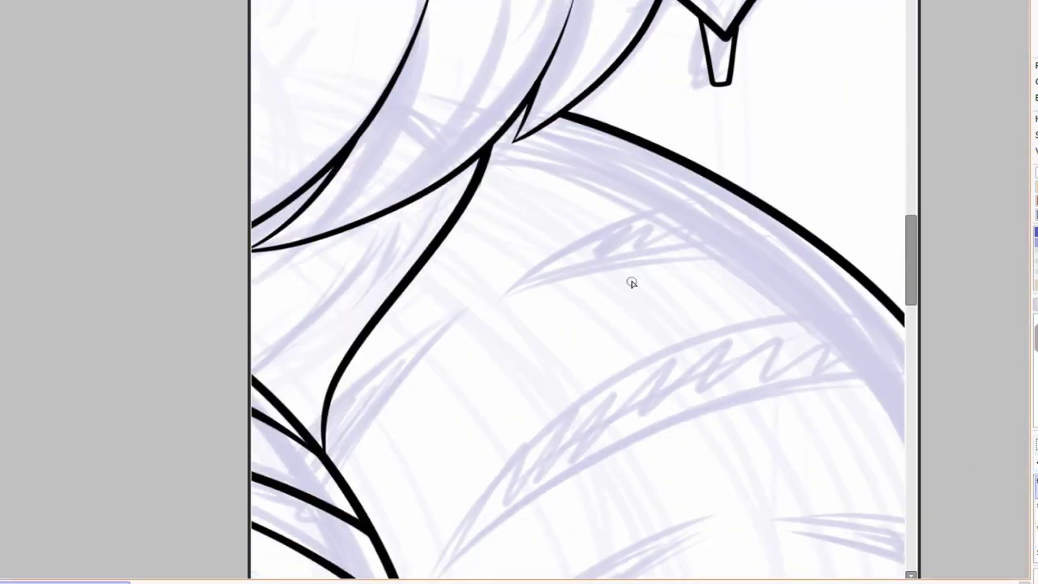
{"action": "scroll", "coordinate": [760, 157], "scroll_direction": "down", "scroll_amount": 2}
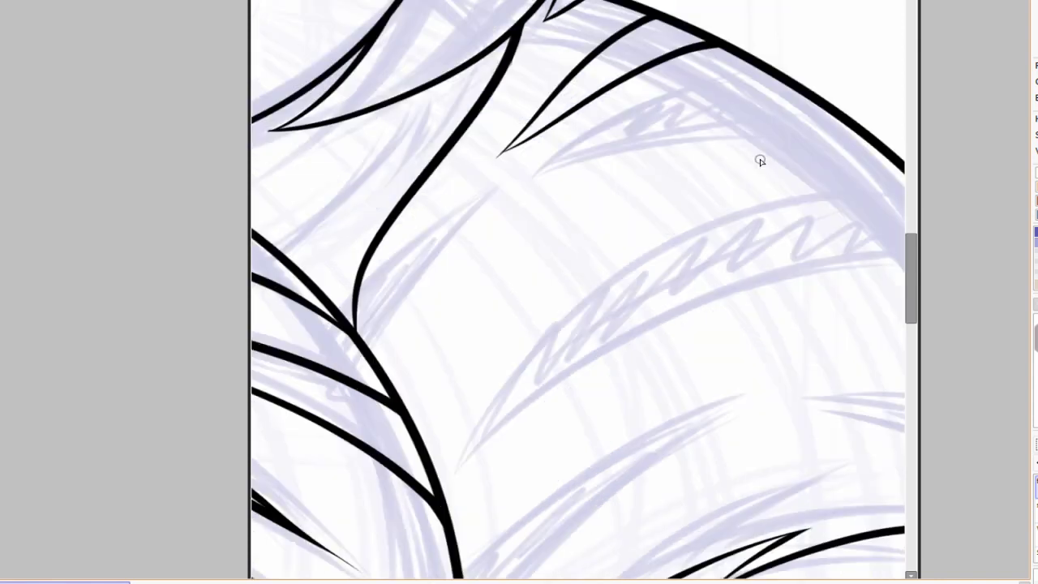
{"action": "scroll", "coordinate": [759, 157], "scroll_direction": "up", "scroll_amount": 1}
{"action": "mouse_move", "coordinate": [359, 490]}
{"action": "left_mouse_down"}
{"action": "mouse_move", "coordinate": [669, 234]}
{"action": "mouse_move", "coordinate": [841, 227]}
{"action": "left_mouse_up"}
{"action": "left_click_drag", "start_coordinate": [354, 510], "coordinate": [814, 294]}
{"action": "scroll", "coordinate": [861, 302], "scroll_direction": "down", "scroll_amount": 1}
{"action": "scroll", "coordinate": [573, 196], "scroll_direction": "up", "scroll_amount": 1}
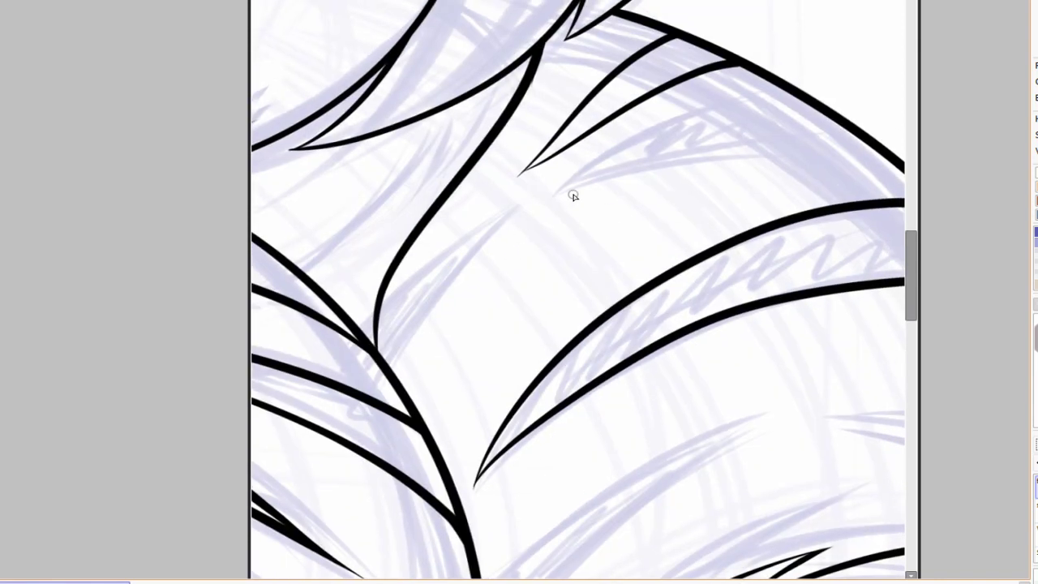
Ink the rear hip's remaining stripe outlines along its inner edge and the pointed one entering from the outer edge.
{"action": "scroll", "coordinate": [640, 348], "scroll_direction": "down", "scroll_amount": 3}
{"action": "left_click_drag", "start_coordinate": [569, 201], "coordinate": [613, 216]}
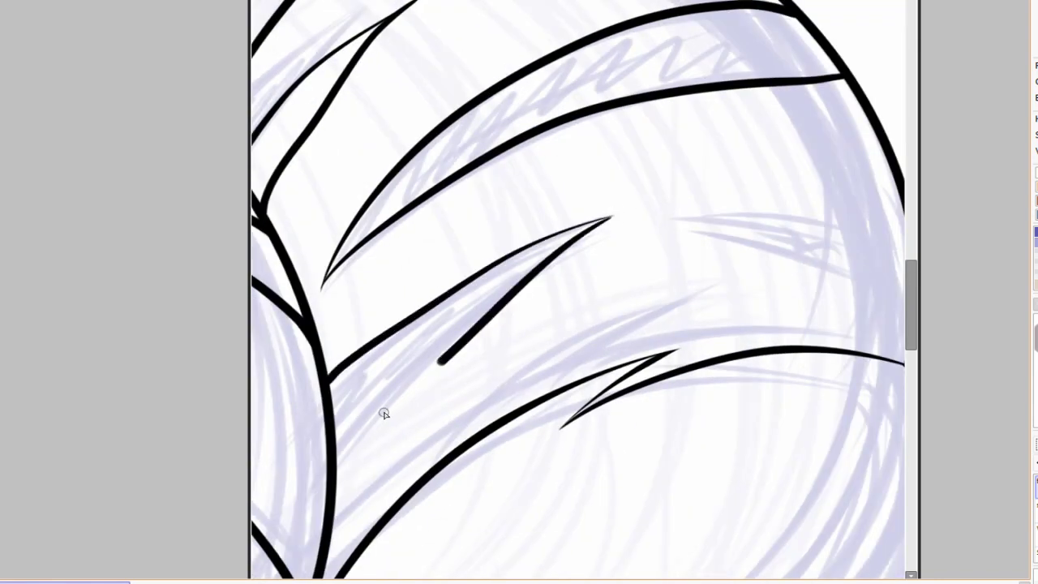
{"action": "scroll", "coordinate": [385, 414], "scroll_direction": "right", "scroll_amount": 2}
{"action": "left_click_drag", "start_coordinate": [825, 234], "coordinate": [485, 282]}
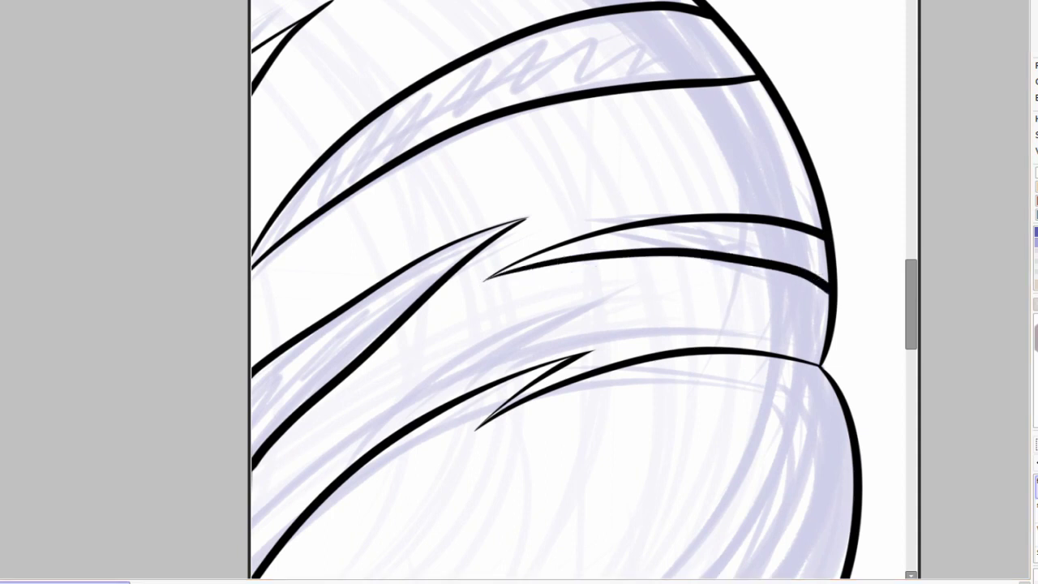
Select the interiors of the midsection and rear hip stripes and fill them with black.
{"action": "scroll", "coordinate": [663, 357], "scroll_direction": "down", "scroll_amount": 5}
{"action": "scroll", "coordinate": [663, 357], "scroll_direction": "up", "scroll_amount": 1}
{"action": "left_click", "coordinate": [484, 271]}
{"action": "left_click", "coordinate": [521, 308]}
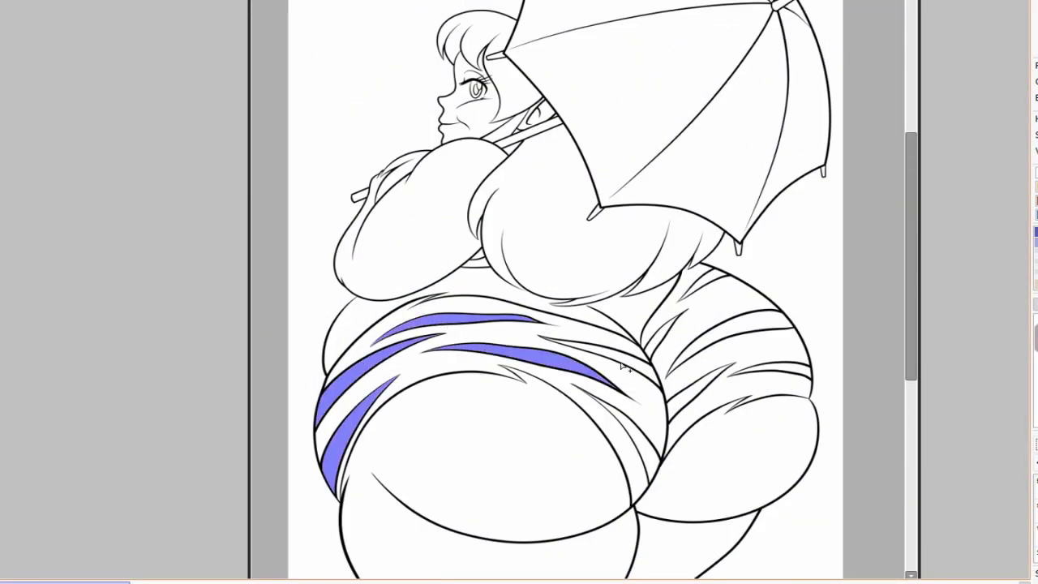
{"action": "left_click", "coordinate": [598, 304]}
{"action": "left_click", "coordinate": [659, 280]}
{"action": "left_click", "coordinate": [728, 284]}
{"action": "left_click", "coordinate": [623, 381]}
{"action": "key", "text": "ctrl+f"}
Paint the white slivers in the midsection stripe ends black and sharpen the stripes' tips.
{"action": "scroll", "coordinate": [664, 357], "scroll_direction": "up", "scroll_amount": 5}
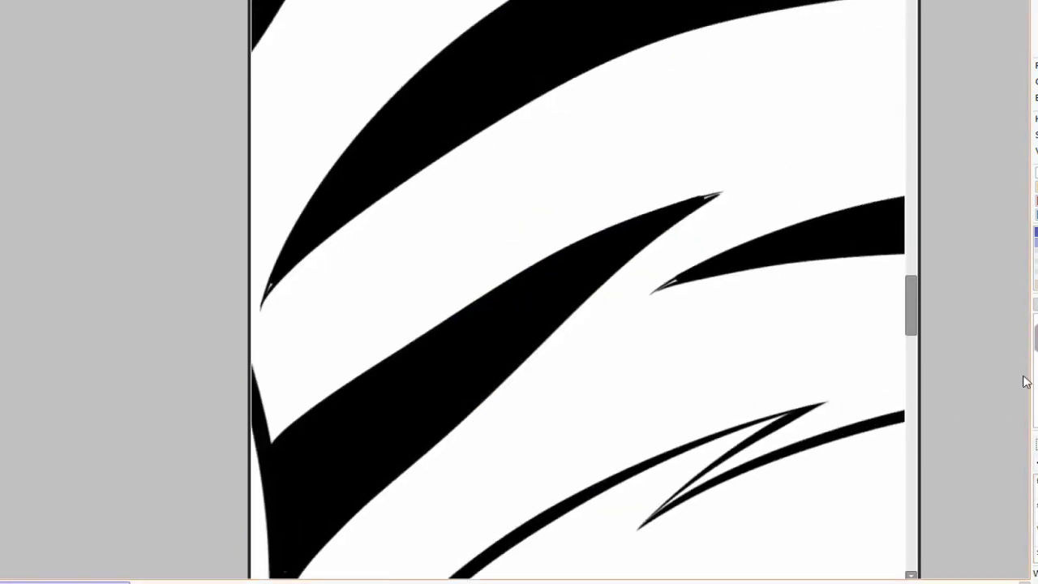
{"action": "key", "text": "ctrl+z"}
{"action": "scroll", "coordinate": [740, 358], "scroll_direction": "up", "scroll_amount": 3}
{"action": "left_click_drag", "start_coordinate": [741, 358], "coordinate": [934, 381]}
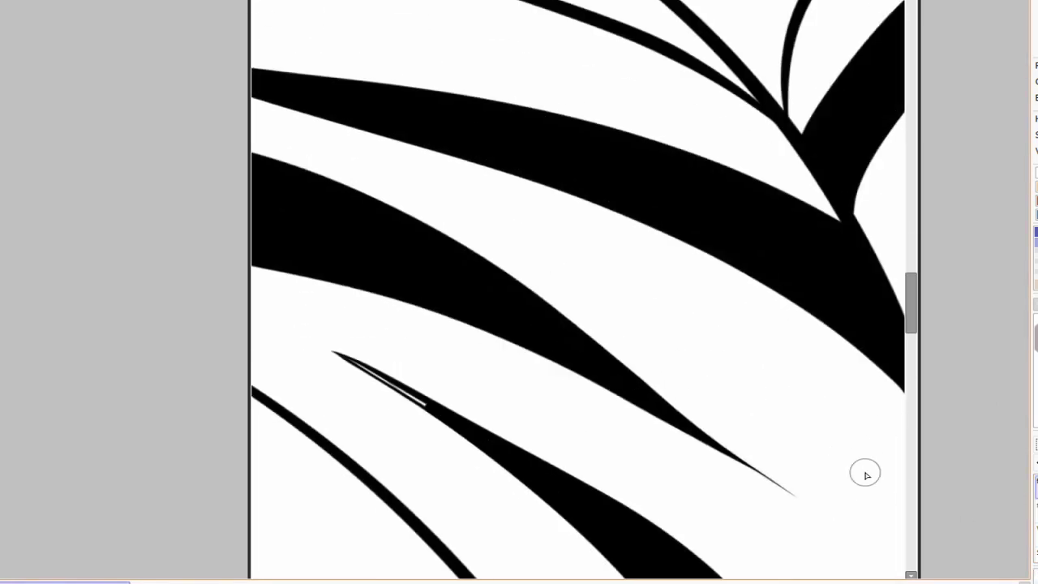
{"action": "left_click_drag", "start_coordinate": [378, 375], "coordinate": [555, 326]}
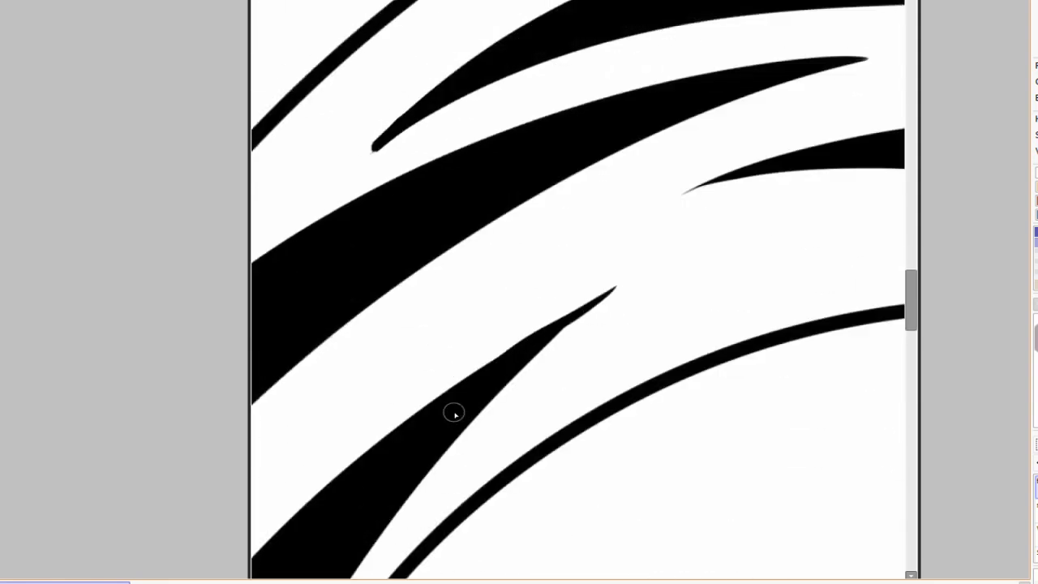
{"action": "left_click_drag", "start_coordinate": [454, 414], "coordinate": [387, 373]}
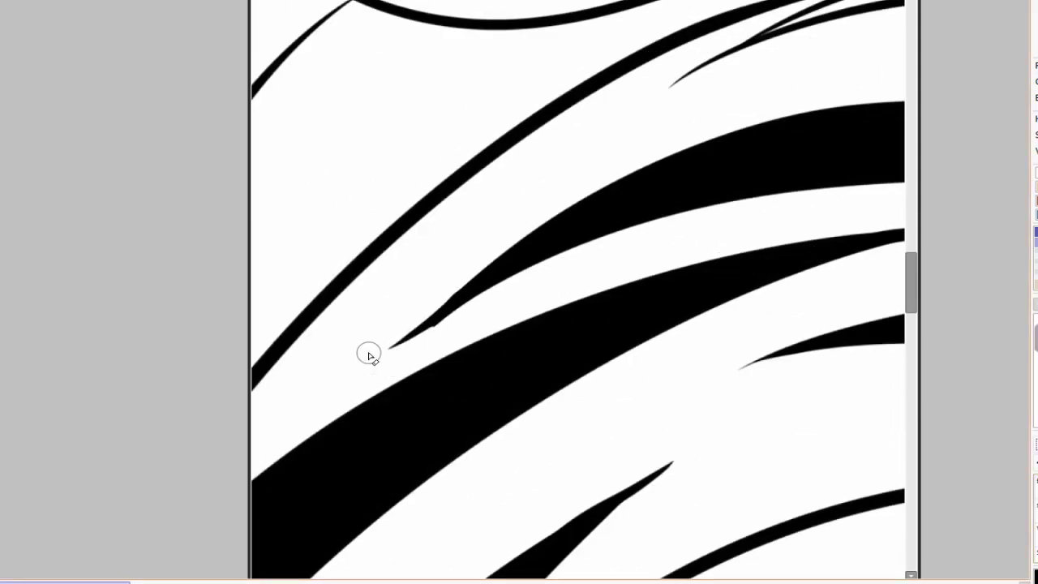
Extend the rear hip's inner stripe to a tapered tip and paint a short black stripe at the hip's upper outer edge.
{"action": "scroll", "coordinate": [366, 352], "scroll_direction": "down", "scroll_amount": 10}
{"action": "scroll", "coordinate": [700, 229], "scroll_direction": "up", "scroll_amount": 10}
{"action": "left_click_drag", "start_coordinate": [686, 189], "coordinate": [549, 269]}
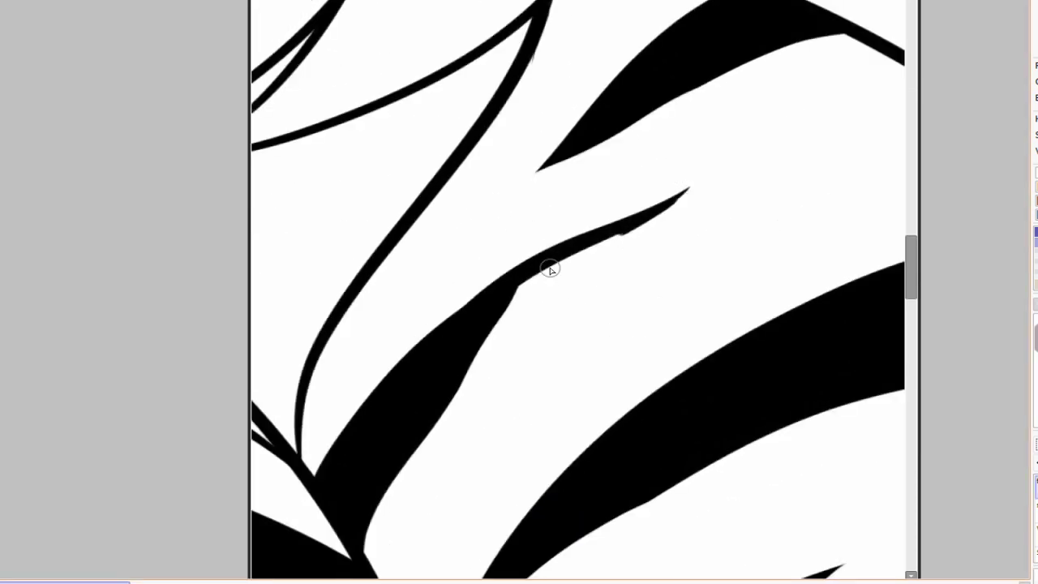
{"action": "scroll", "coordinate": [792, 236], "scroll_direction": "down", "scroll_amount": 2}
{"action": "mouse_move", "coordinate": [648, 241]}
{"action": "left_mouse_down"}
{"action": "mouse_move", "coordinate": [441, 340]}
{"action": "mouse_move", "coordinate": [660, 271]}
{"action": "left_mouse_up"}
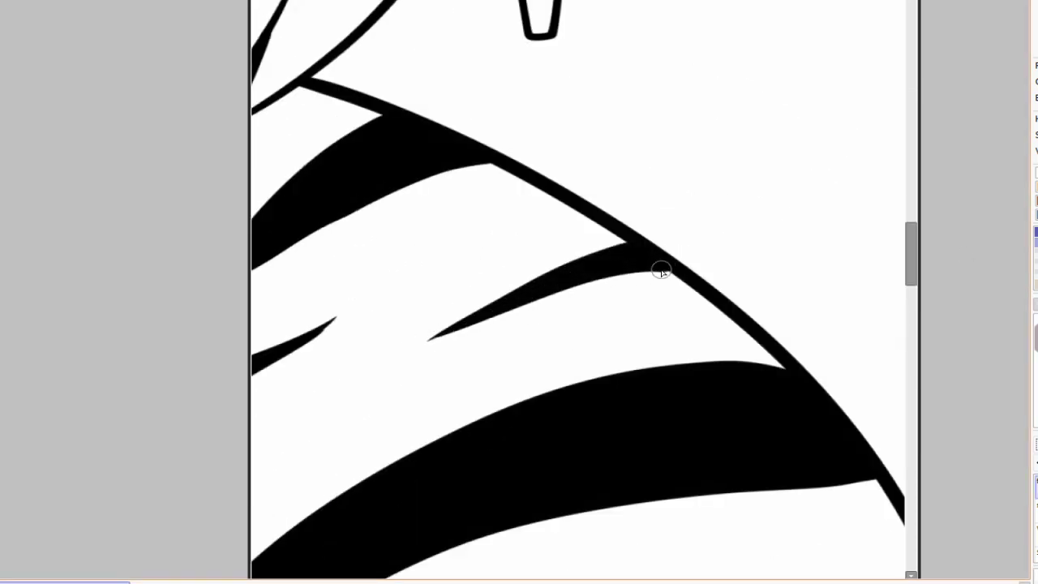
{"action": "scroll", "coordinate": [660, 271], "scroll_direction": "up", "scroll_amount": 2}
{"action": "scroll", "coordinate": [410, 347], "scroll_direction": "up", "scroll_amount": 2}
{"action": "scroll", "coordinate": [641, 187], "scroll_direction": "down", "scroll_amount": 4}
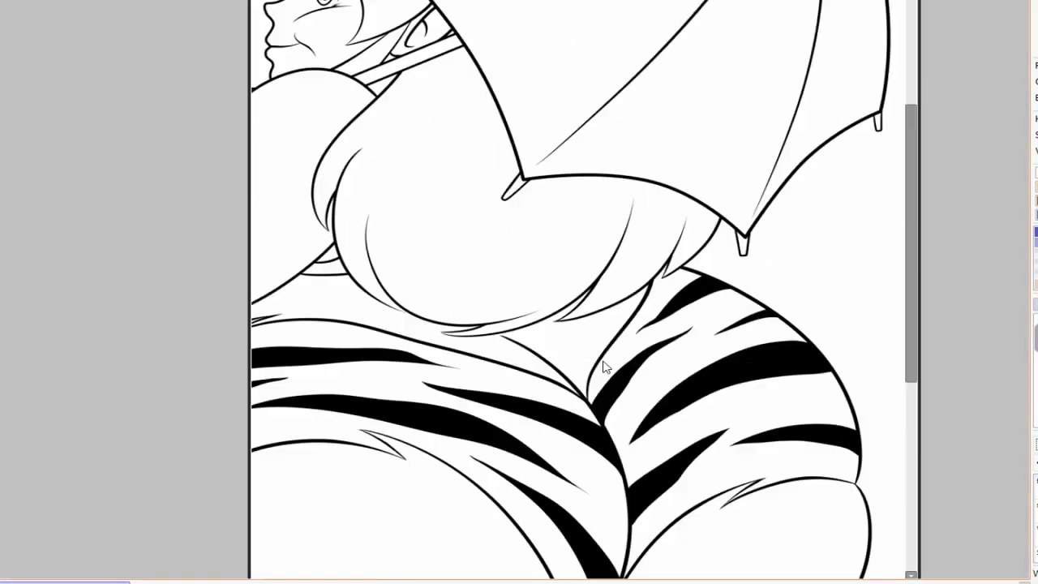
Ink the two converging lines of the pointed stripe on the front knee's upper left side.
{"action": "scroll", "coordinate": [690, 389], "scroll_direction": "up", "scroll_amount": 4}
{"action": "scroll", "coordinate": [615, 319], "scroll_direction": "up", "scroll_amount": 2}
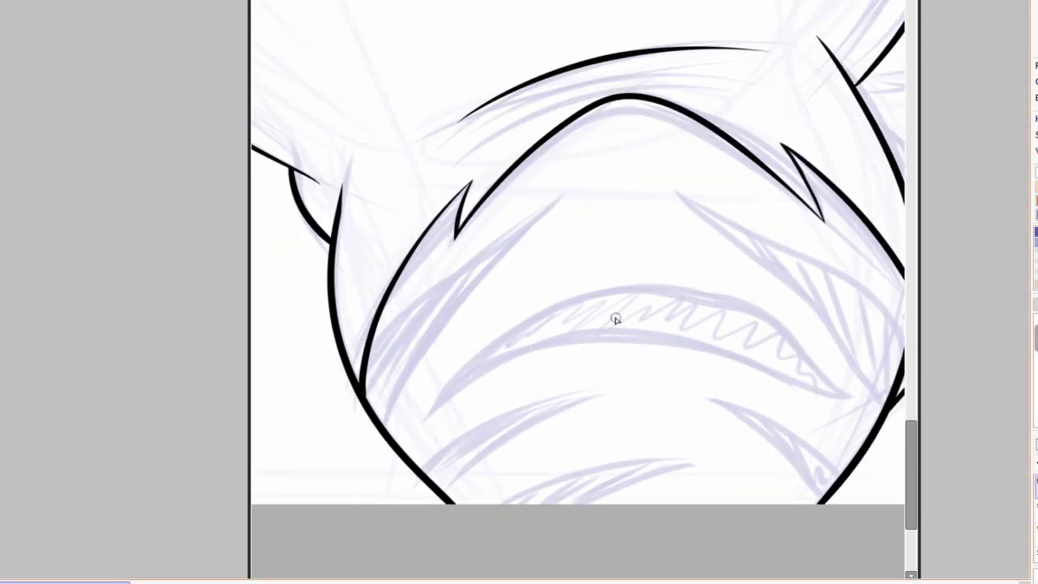
{"action": "scroll", "coordinate": [388, 442], "scroll_direction": "down", "scroll_amount": 1}
{"action": "scroll", "coordinate": [837, 257], "scroll_direction": "up", "scroll_amount": 1}
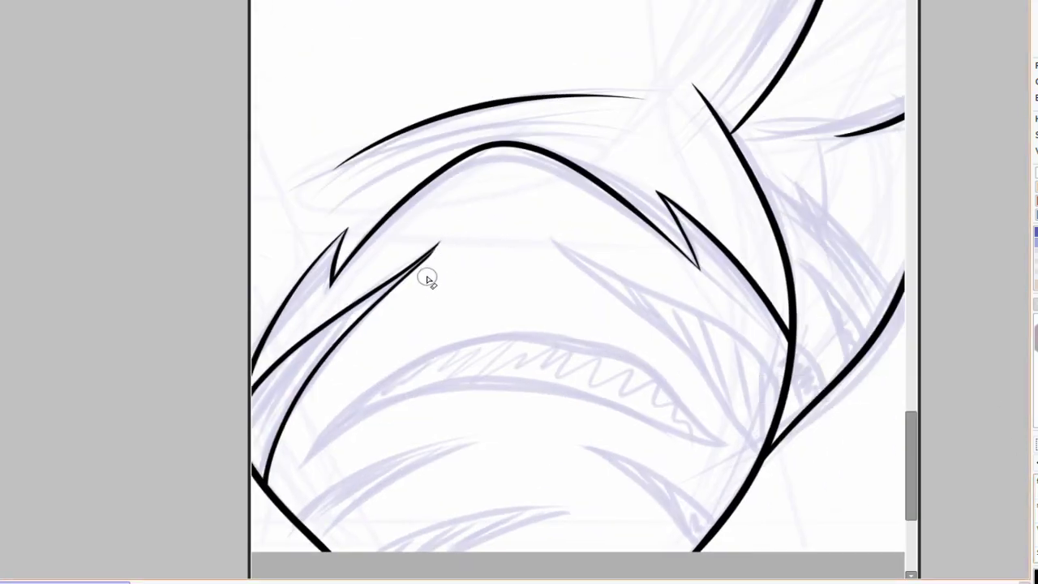
Ink the front knee's upper right, wide central and lower stripe outlines over the sketch.
{"action": "scroll", "coordinate": [471, 254], "scroll_direction": "right", "scroll_amount": 1}
{"action": "scroll", "coordinate": [470, 253], "scroll_direction": "up", "scroll_amount": 1}
{"action": "scroll", "coordinate": [710, 410], "scroll_direction": "down", "scroll_amount": 2}
{"action": "mouse_move", "coordinate": [409, 358]}
{"action": "left_mouse_down"}
{"action": "mouse_move", "coordinate": [639, 215]}
{"action": "mouse_move", "coordinate": [855, 328]}
{"action": "left_mouse_up"}
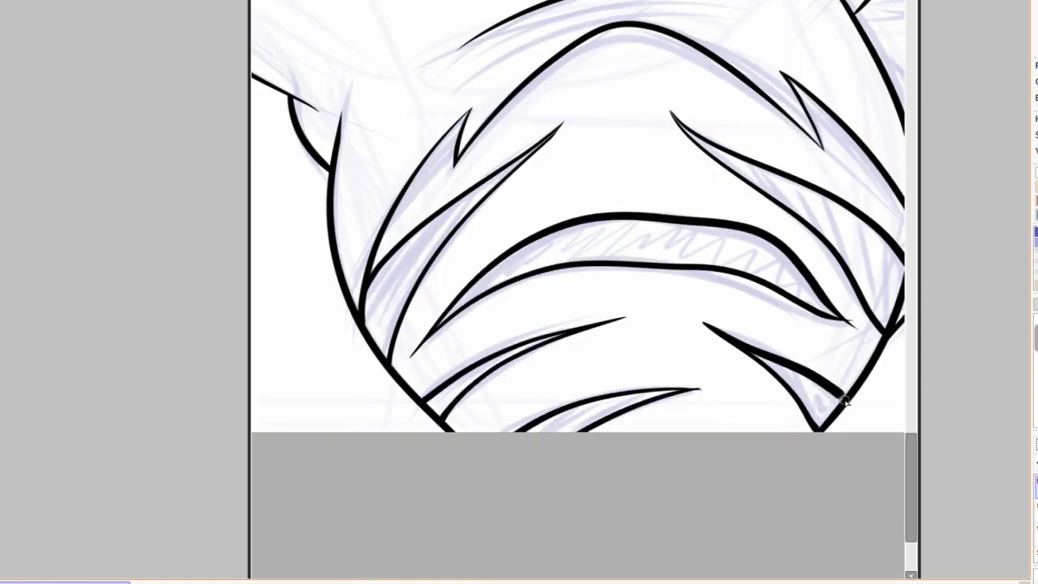
Clean up and sharpen the tips of the front knee's stripe outlines.
{"action": "scroll", "coordinate": [721, 167], "scroll_direction": "up", "scroll_amount": 2}
{"action": "scroll", "coordinate": [721, 167], "scroll_direction": "up", "scroll_amount": 3}
{"action": "scroll", "coordinate": [470, 342], "scroll_direction": "down", "scroll_amount": 4}
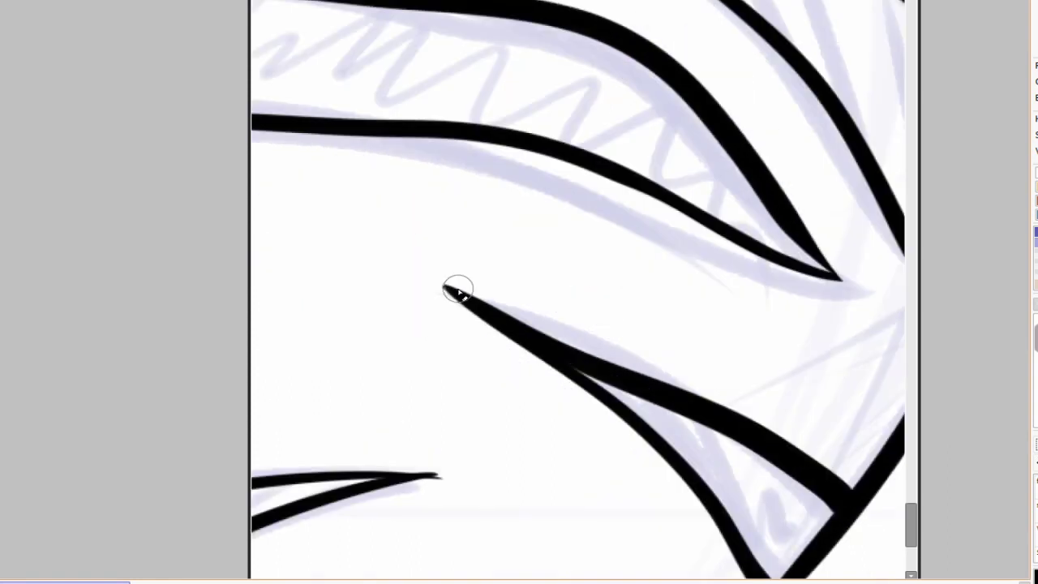
{"action": "scroll", "coordinate": [737, 248], "scroll_direction": "up", "scroll_amount": 3}
{"action": "scroll", "coordinate": [390, 458], "scroll_direction": "down", "scroll_amount": 2}
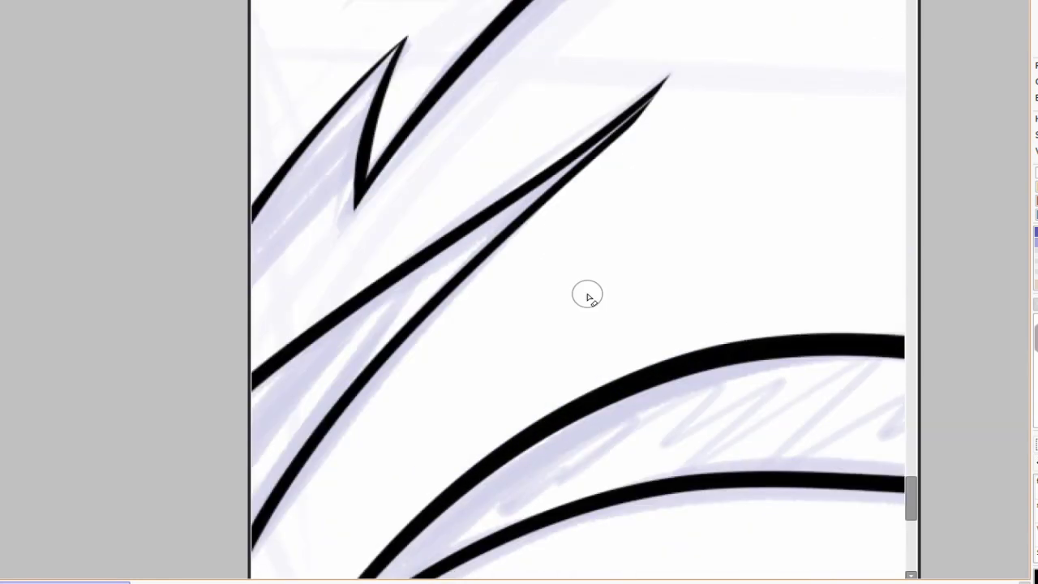
Fill the front knee's stripe outlines with solid black.
{"action": "scroll", "coordinate": [586, 294], "scroll_direction": "down", "scroll_amount": 3}
{"action": "scroll", "coordinate": [505, 266], "scroll_direction": "up", "scroll_amount": 2}
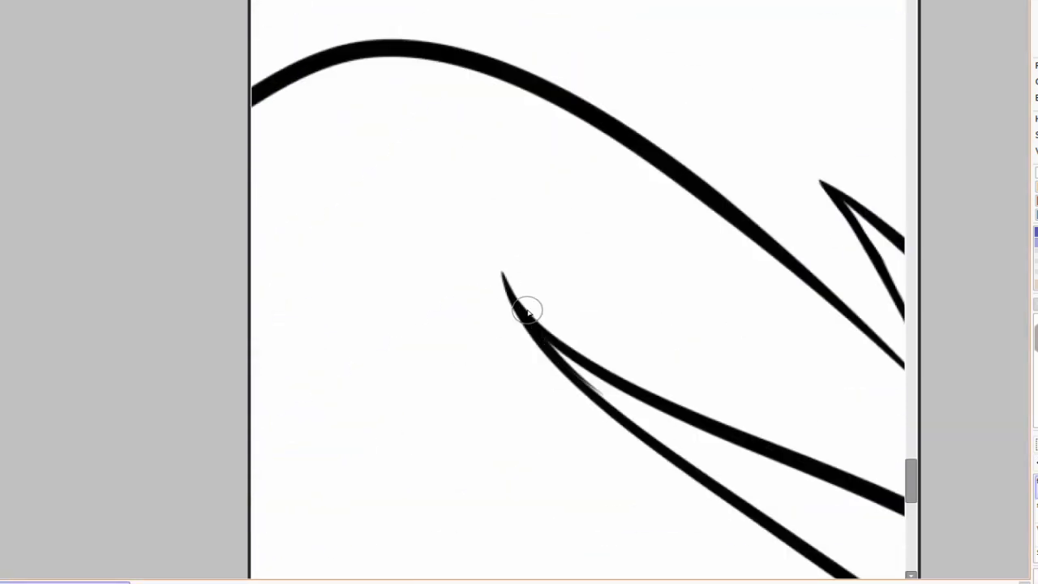
{"action": "scroll", "coordinate": [527, 310], "scroll_direction": "down", "scroll_amount": 3}
{"action": "left_click", "coordinate": [641, 357]}
{"action": "left_click", "coordinate": [778, 341], "text": "shift"}
{"action": "key", "text": "ctrl+d"}
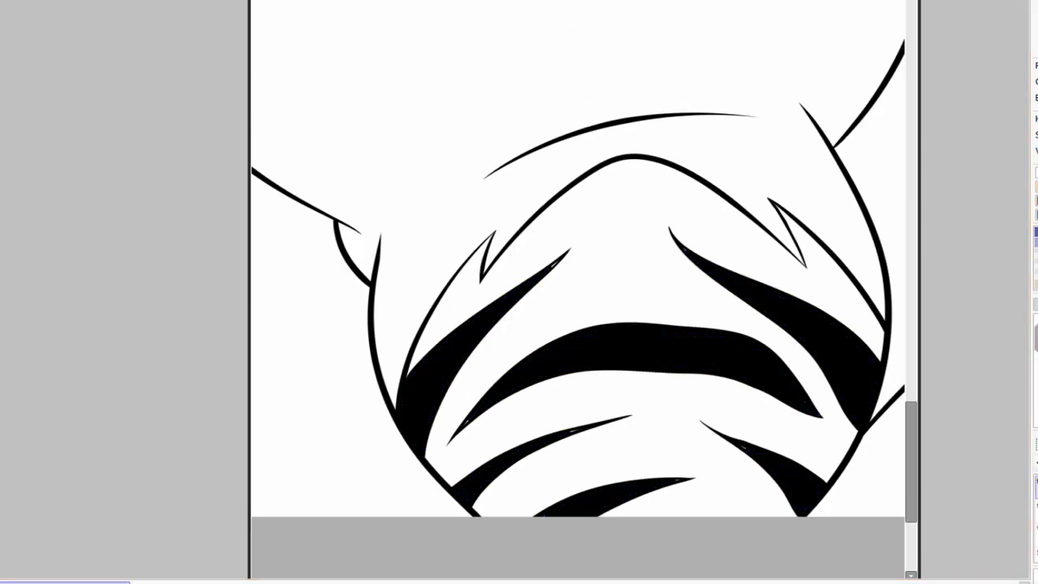
Touch up the small white gaps left in the tips of the front knee's black stripes.
{"action": "scroll", "coordinate": [463, 428], "scroll_direction": "up", "scroll_amount": 2}
{"action": "scroll", "coordinate": [775, 179], "scroll_direction": "down", "scroll_amount": 3}
{"action": "scroll", "coordinate": [845, 324], "scroll_direction": "up", "scroll_amount": 2}
{"action": "scroll", "coordinate": [630, 412], "scroll_direction": "up", "scroll_amount": 2}
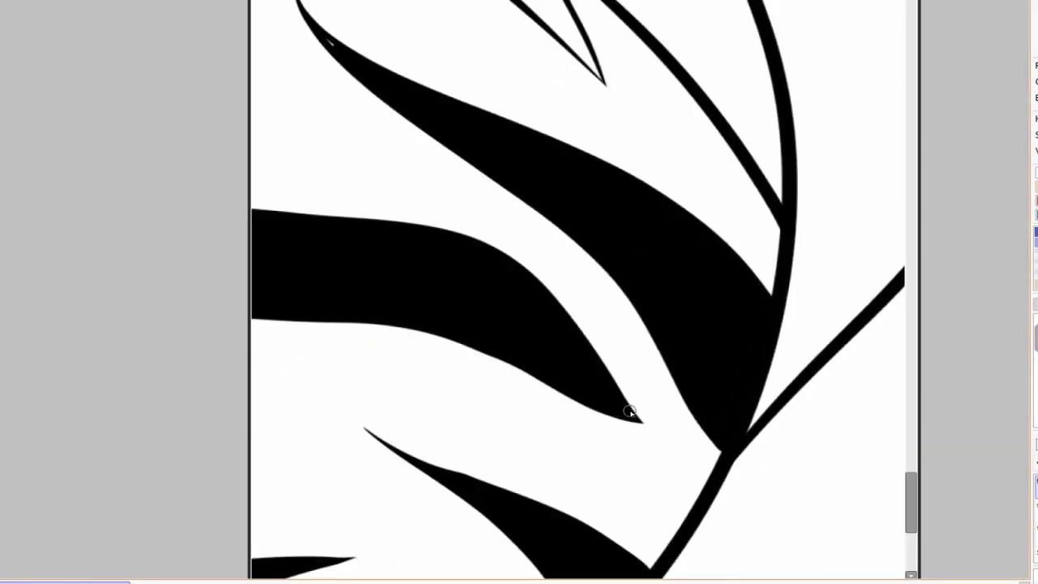
{"action": "scroll", "coordinate": [649, 442], "scroll_direction": "down", "scroll_amount": 4}
{"action": "scroll", "coordinate": [660, 343], "scroll_direction": "up", "scroll_amount": 4}
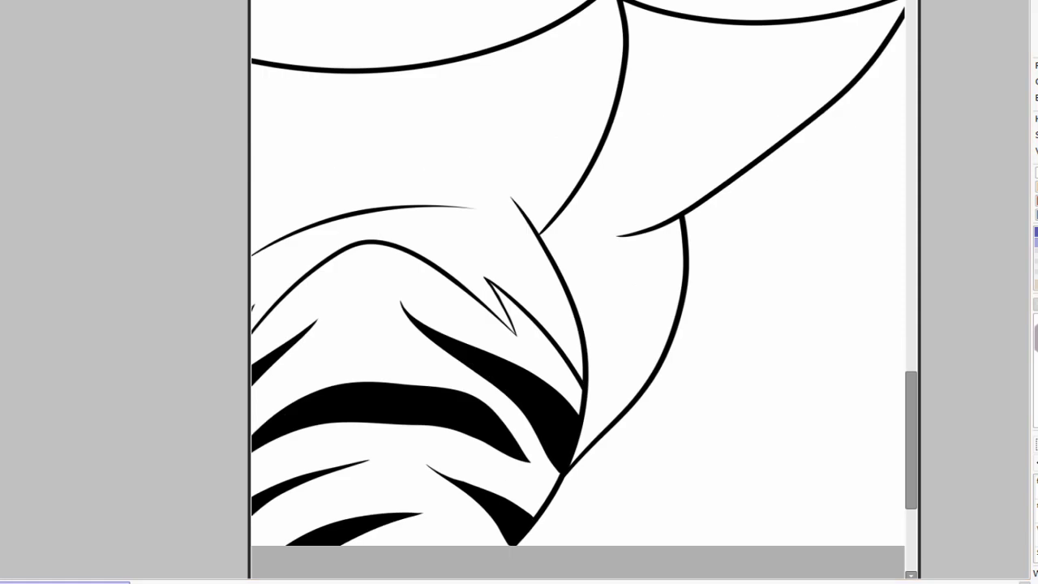
Ink the rear knee's pointed stripe outlines and the jagged hem line above them over the sketch.
{"action": "scroll", "coordinate": [762, 479], "scroll_direction": "up", "scroll_amount": 3}
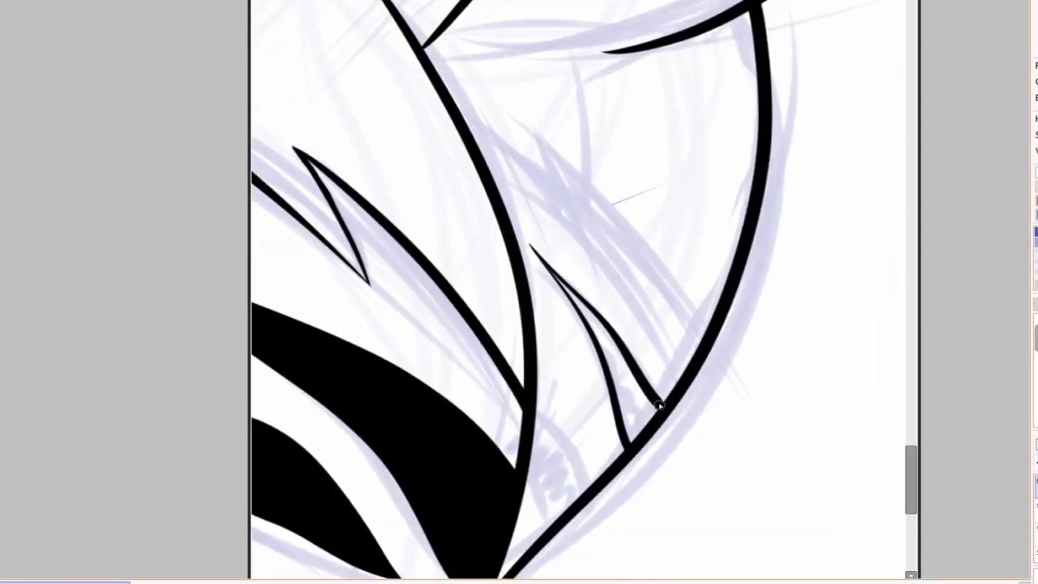
{"action": "scroll", "coordinate": [640, 413], "scroll_direction": "down", "scroll_amount": 2}
{"action": "scroll", "coordinate": [545, 227], "scroll_direction": "up", "scroll_amount": 2}
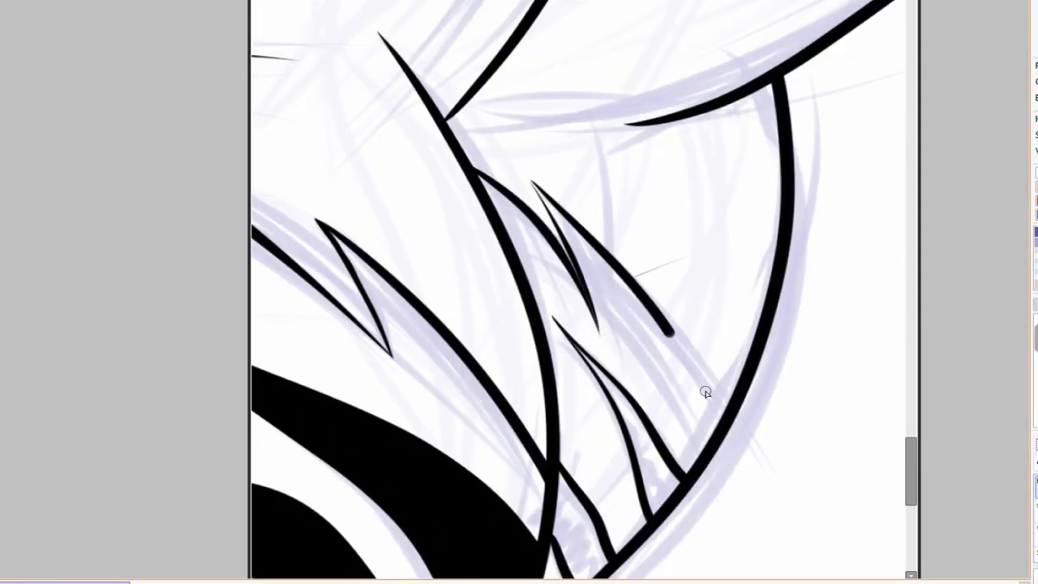
{"action": "left_click_drag", "start_coordinate": [669, 333], "coordinate": [713, 434]}
{"action": "mouse_move", "coordinate": [673, 356]}
{"action": "left_mouse_down"}
{"action": "mouse_move", "coordinate": [528, 354]}
{"action": "mouse_move", "coordinate": [663, 454]}
{"action": "left_mouse_up"}
Fill the rear knee's stripes with black and clean up the tips of its jagged hem.
{"action": "scroll", "coordinate": [658, 295], "scroll_direction": "down", "scroll_amount": 1}
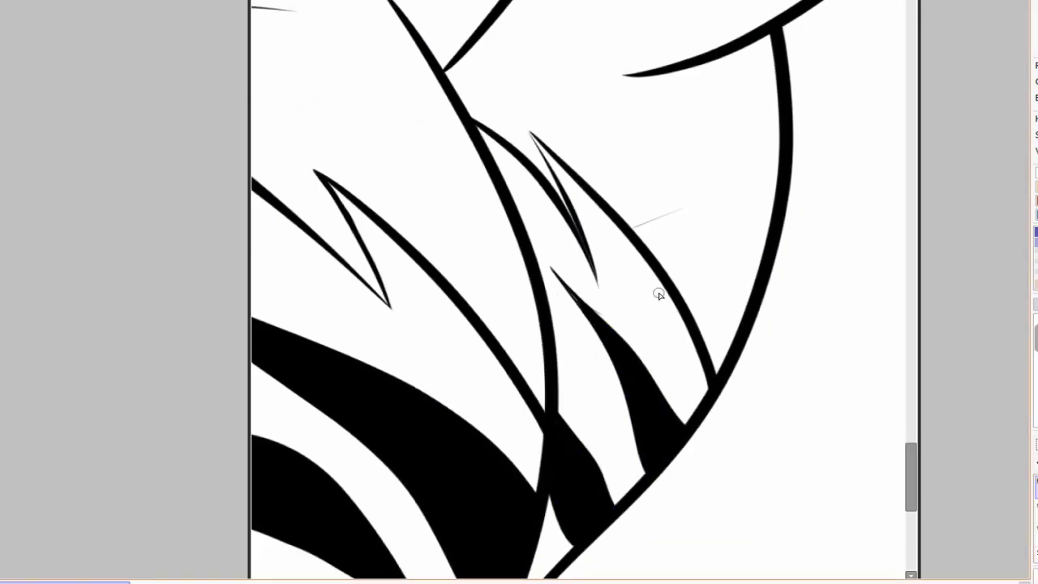
{"action": "scroll", "coordinate": [541, 141], "scroll_direction": "up", "scroll_amount": 2}
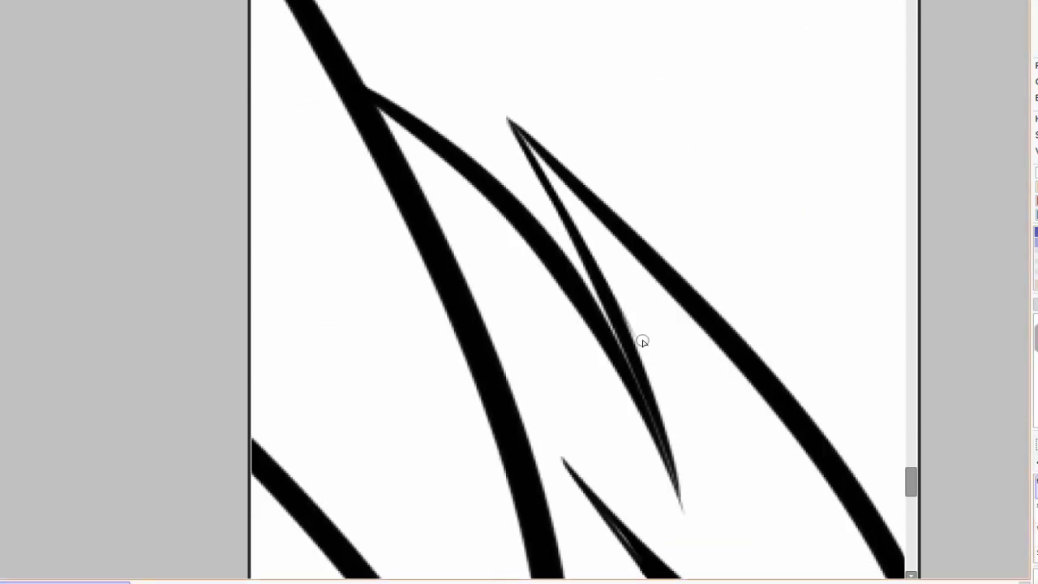
{"action": "scroll", "coordinate": [662, 444], "scroll_direction": "down", "scroll_amount": 5}
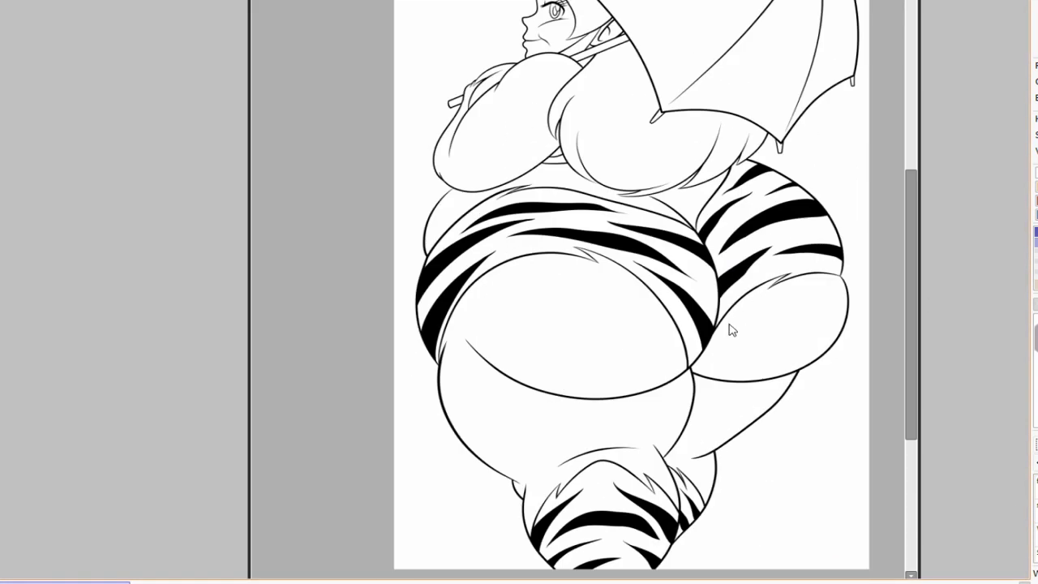
Ink a short tapered crease line at the waist, between the midsection's edge and the rear hip.
{"action": "scroll", "coordinate": [744, 309], "scroll_direction": "down", "scroll_amount": 1}
{"action": "scroll", "coordinate": [745, 308], "scroll_direction": "up", "scroll_amount": 4}
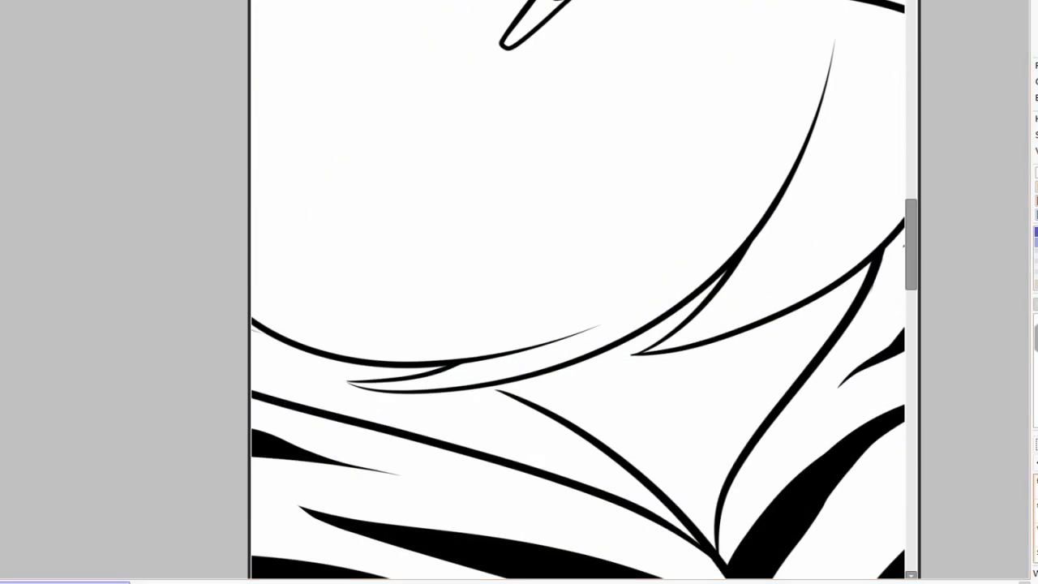
{"action": "scroll", "coordinate": [822, 320], "scroll_direction": "up", "scroll_amount": 3}
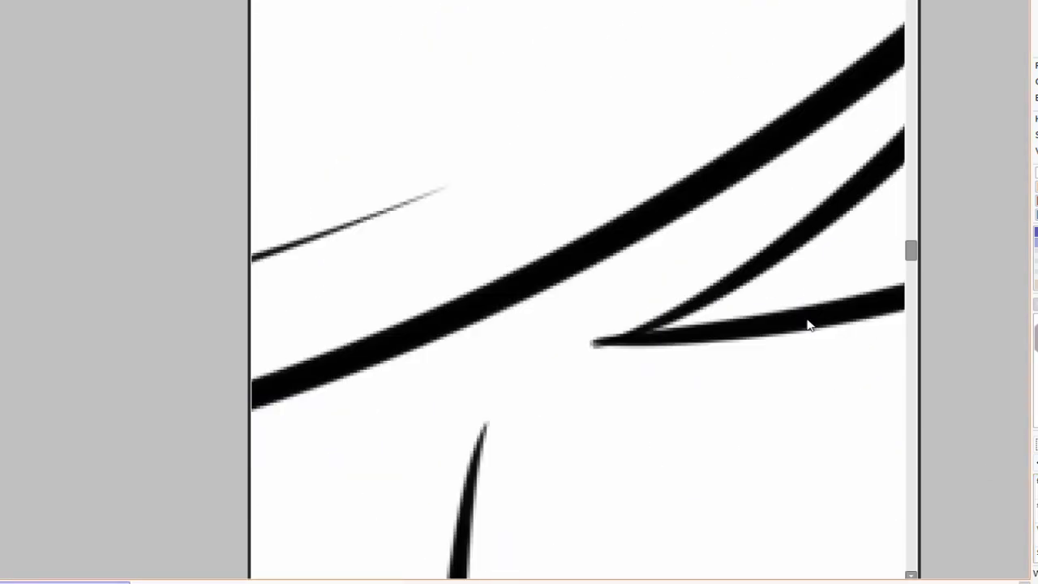
{"action": "scroll", "coordinate": [906, 347], "scroll_direction": "down", "scroll_amount": 4}
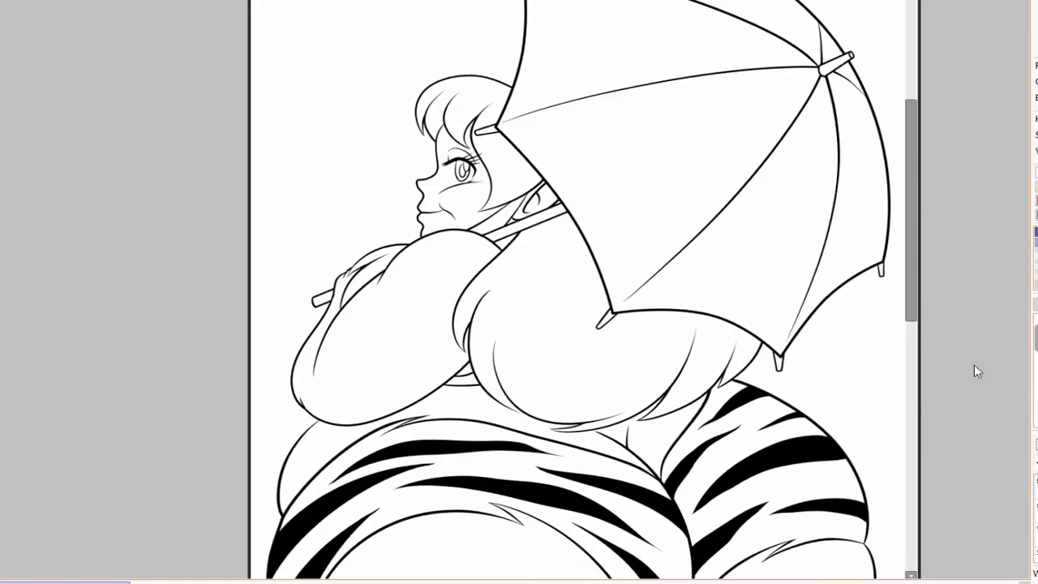
Ink a small horn with an inner curve on top of the hair, against the umbrella's edge.
{"action": "scroll", "coordinate": [695, 232], "scroll_direction": "down", "scroll_amount": 2}
{"action": "scroll", "coordinate": [695, 232], "scroll_direction": "up", "scroll_amount": 5}
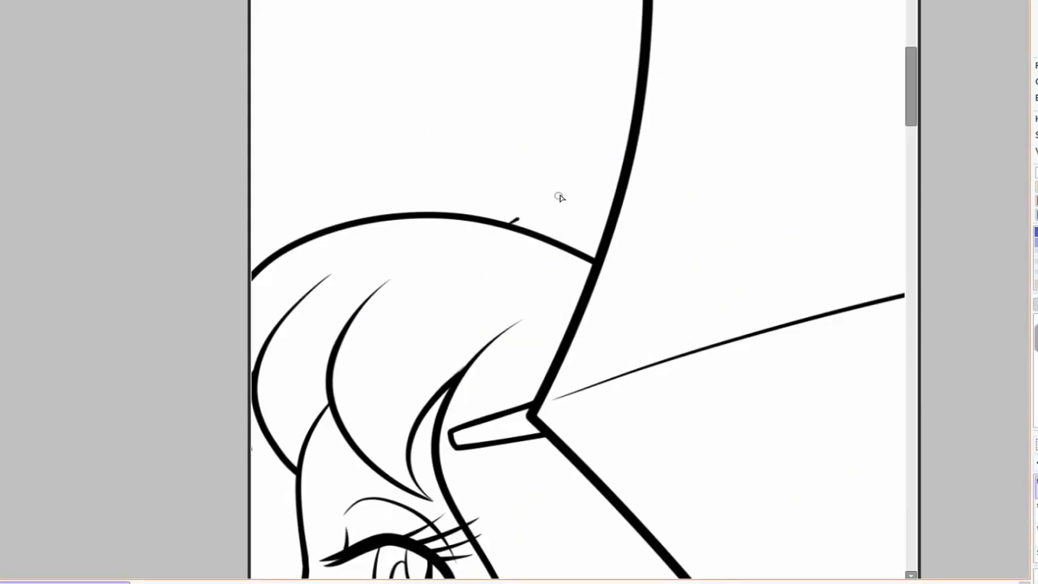
{"action": "mouse_move", "coordinate": [504, 221]}
{"action": "left_mouse_down"}
{"action": "mouse_move", "coordinate": [590, 186]}
{"action": "mouse_move", "coordinate": [607, 219]}
{"action": "left_mouse_up"}
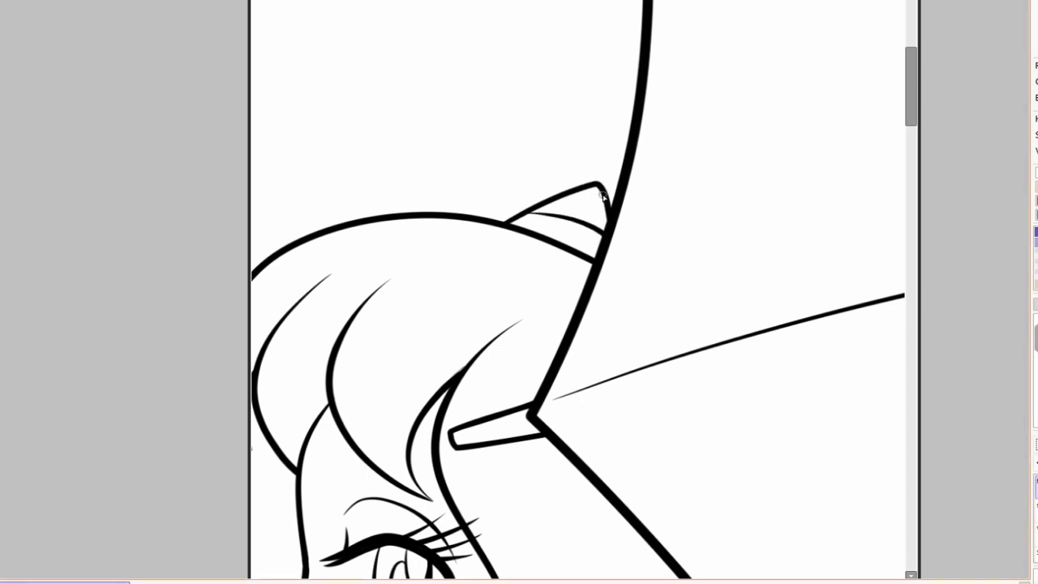
{"action": "scroll", "coordinate": [783, 158], "scroll_direction": "down", "scroll_amount": 2}
{"action": "scroll", "coordinate": [792, 454], "scroll_direction": "down", "scroll_amount": 2}
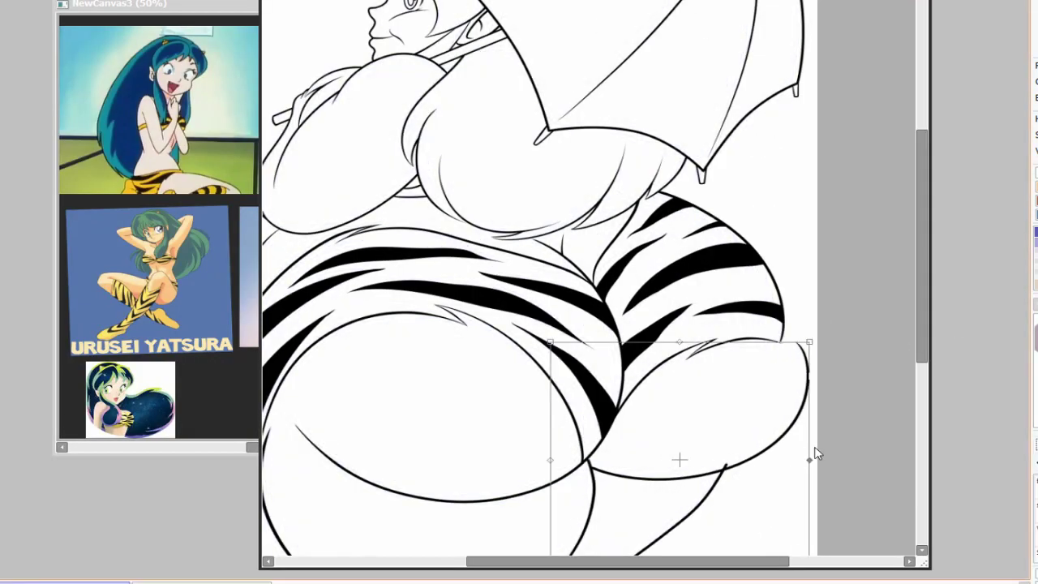
Transform the rear thigh's outline and shift the rear hip's outer contour outward to meet it.
{"action": "left_click_drag", "start_coordinate": [783, 345], "coordinate": [590, 342]}
{"action": "key", "text": "ctrl+t"}
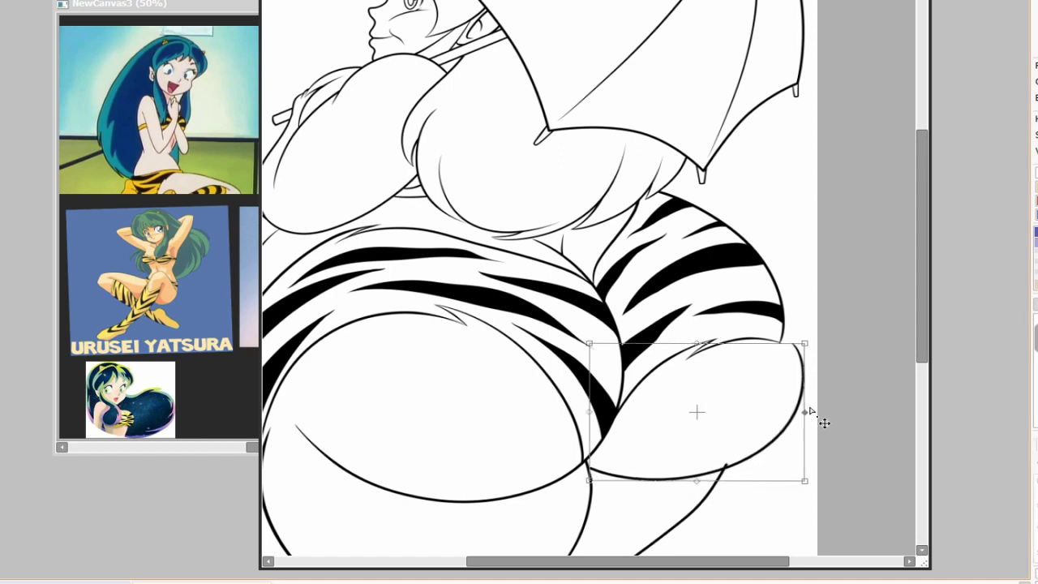
{"action": "scroll", "coordinate": [621, 159], "scroll_direction": "up", "scroll_amount": 2}
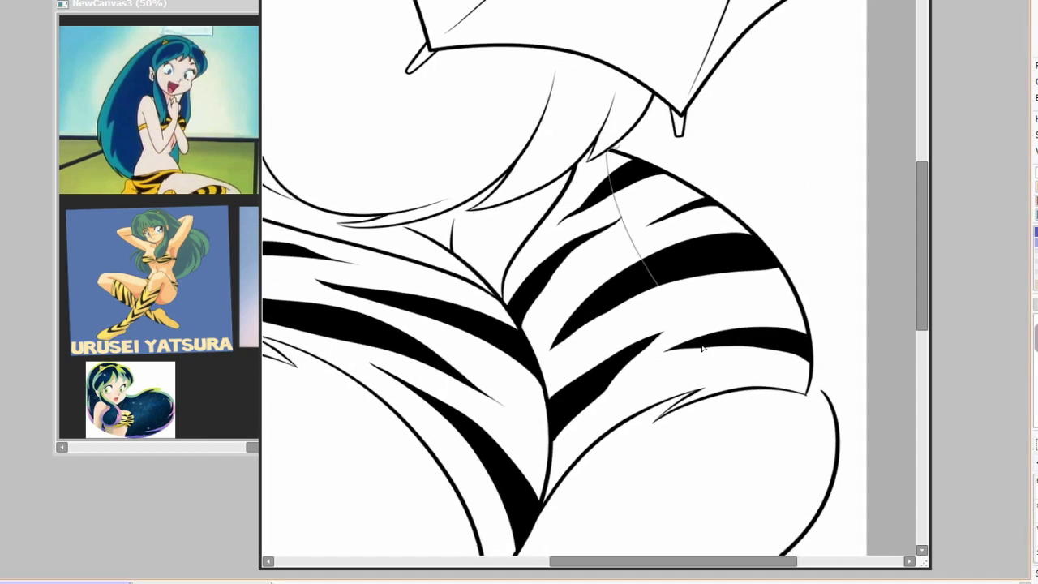
{"action": "key", "text": "ctrl+t"}
{"action": "key", "text": "Return"}
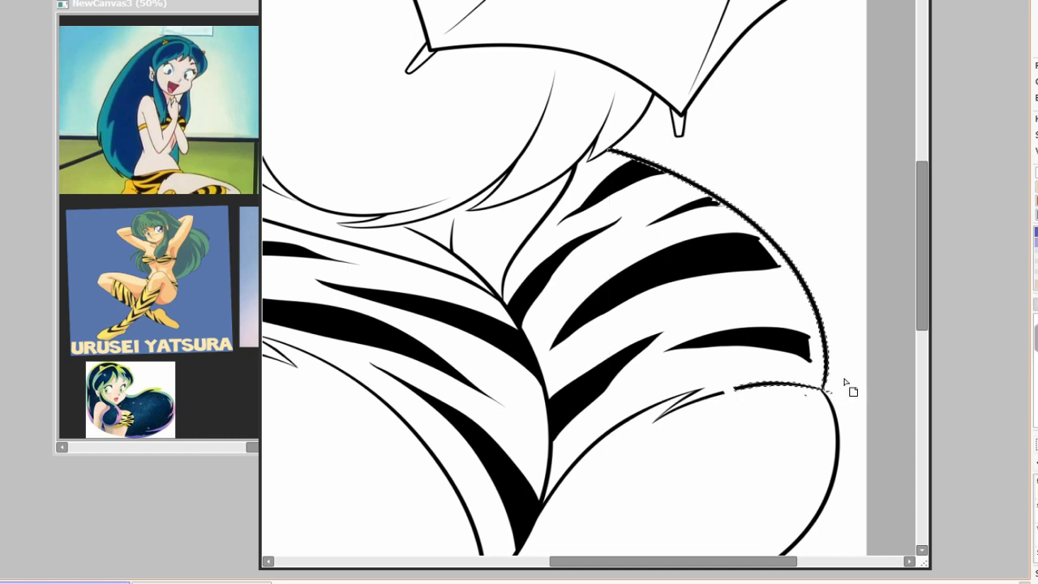
Extend the rear hip's two upper stripes so they join the outer contour cleanly.
{"action": "scroll", "coordinate": [758, 393], "scroll_direction": "down", "scroll_amount": 2}
{"action": "scroll", "coordinate": [758, 393], "scroll_direction": "up", "scroll_amount": 2}
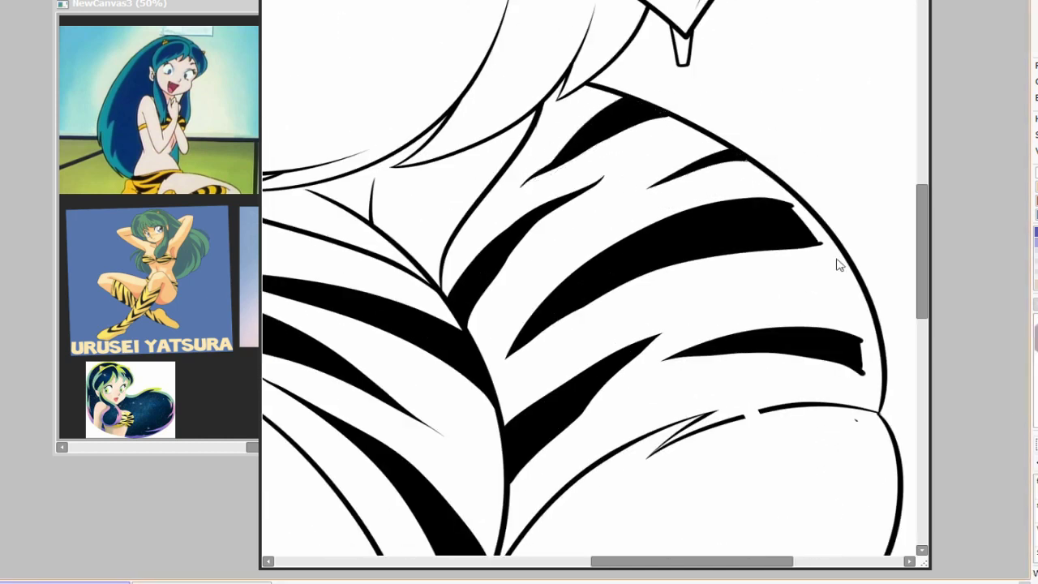
{"action": "scroll", "coordinate": [839, 265], "scroll_direction": "up", "scroll_amount": 3}
{"action": "left_click_drag", "start_coordinate": [799, 219], "coordinate": [730, 236]}
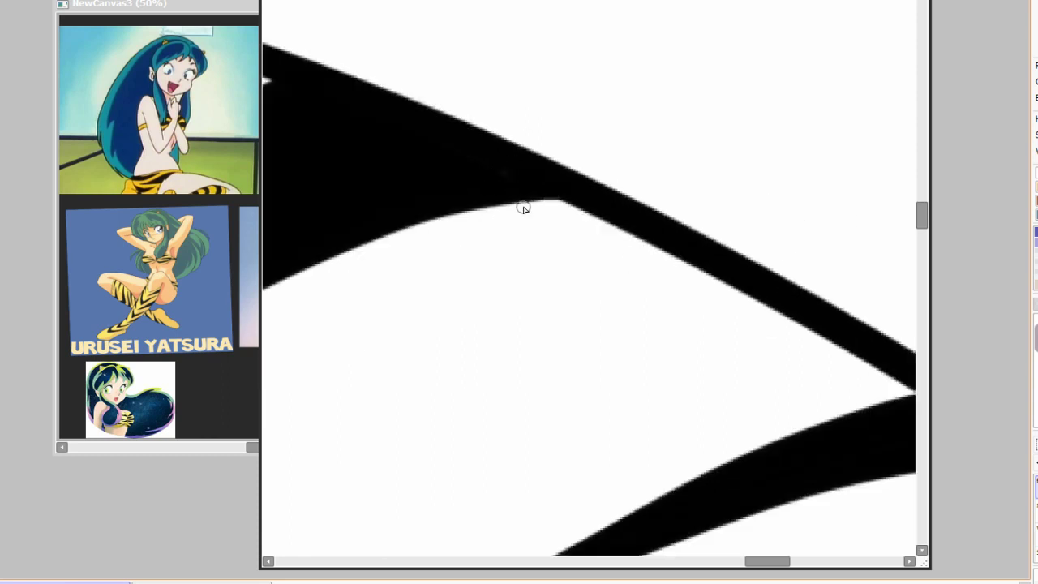
{"action": "scroll", "coordinate": [523, 208], "scroll_direction": "down", "scroll_amount": 4}
Move the rear hip's wide central stripe against the outer contour and extend the lower stripe to it.
{"action": "left_click_drag", "start_coordinate": [816, 201], "coordinate": [498, 320]}
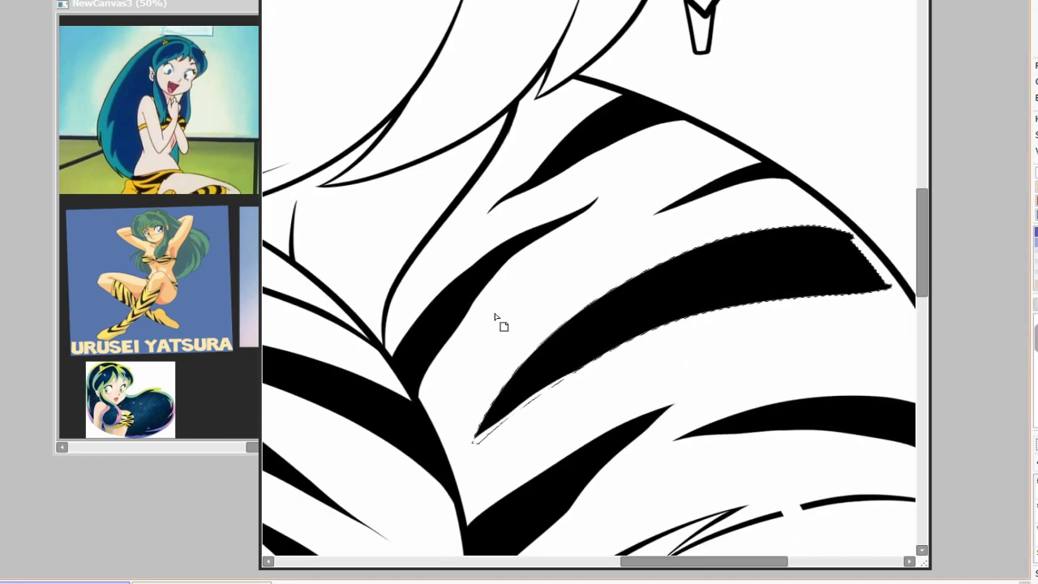
{"action": "scroll", "coordinate": [724, 327], "scroll_direction": "down", "scroll_amount": 3}
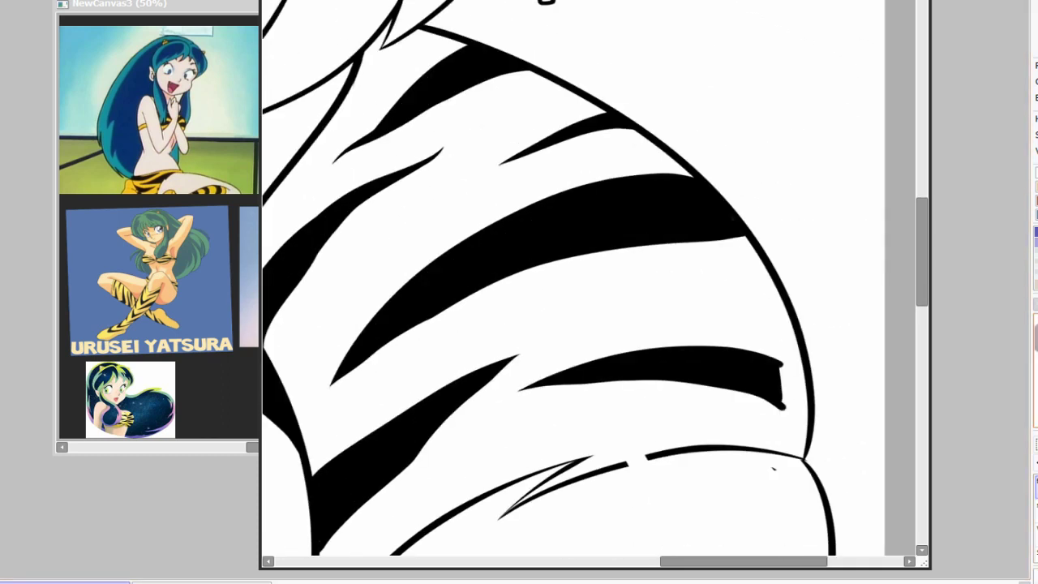
{"action": "scroll", "coordinate": [901, 438], "scroll_direction": "up", "scroll_amount": 2}
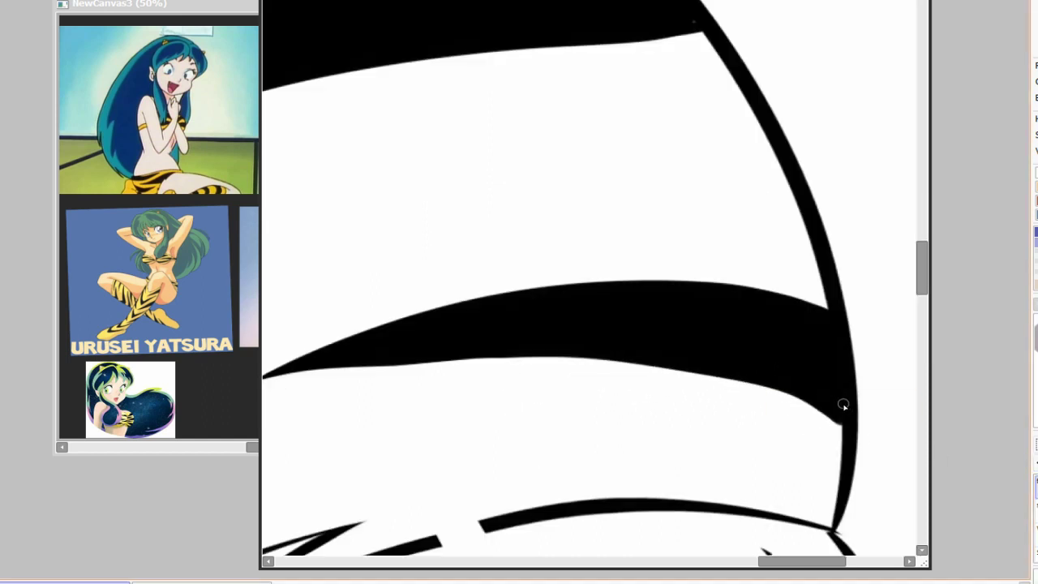
Erase the stray marks below the hem and clean up the corner where the rear hip meets the thigh.
{"action": "scroll", "coordinate": [843, 405], "scroll_direction": "down", "scroll_amount": 2}
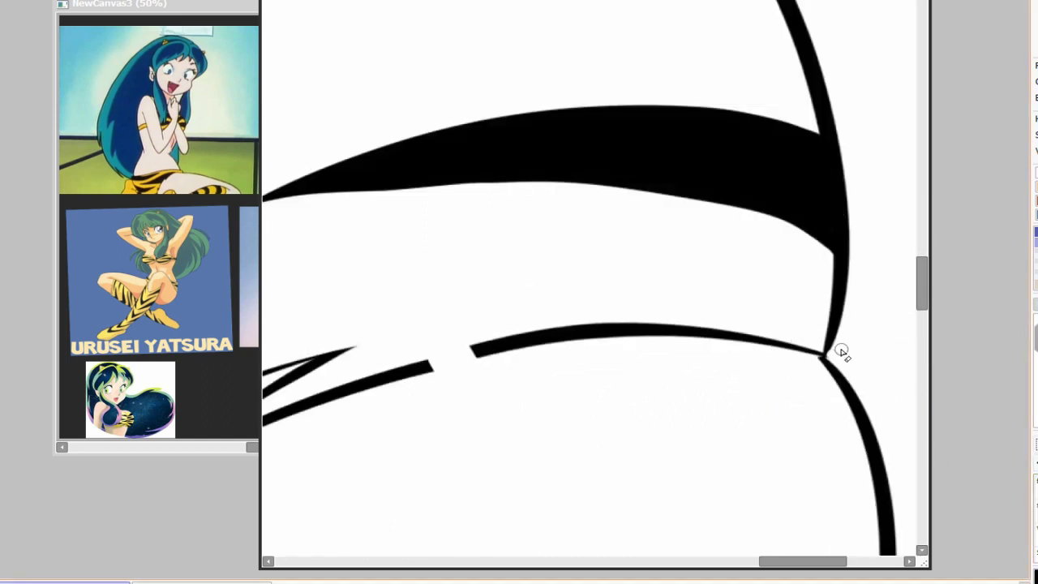
{"action": "scroll", "coordinate": [842, 351], "scroll_direction": "up", "scroll_amount": 2}
{"action": "scroll", "coordinate": [737, 232], "scroll_direction": "down", "scroll_amount": 2}
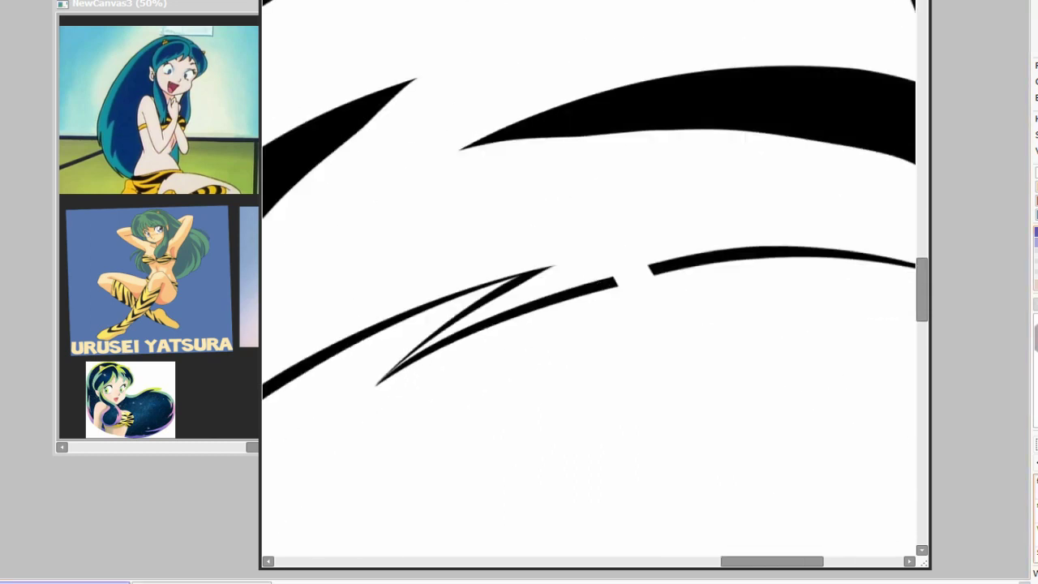
Erase the broken hem line between the rear hip's jagged notch and the outer contour.
{"action": "scroll", "coordinate": [596, 284], "scroll_direction": "down", "scroll_amount": 2}
{"action": "scroll", "coordinate": [607, 338], "scroll_direction": "up", "scroll_amount": 2}
{"action": "scroll", "coordinate": [690, 299], "scroll_direction": "up", "scroll_amount": 1}
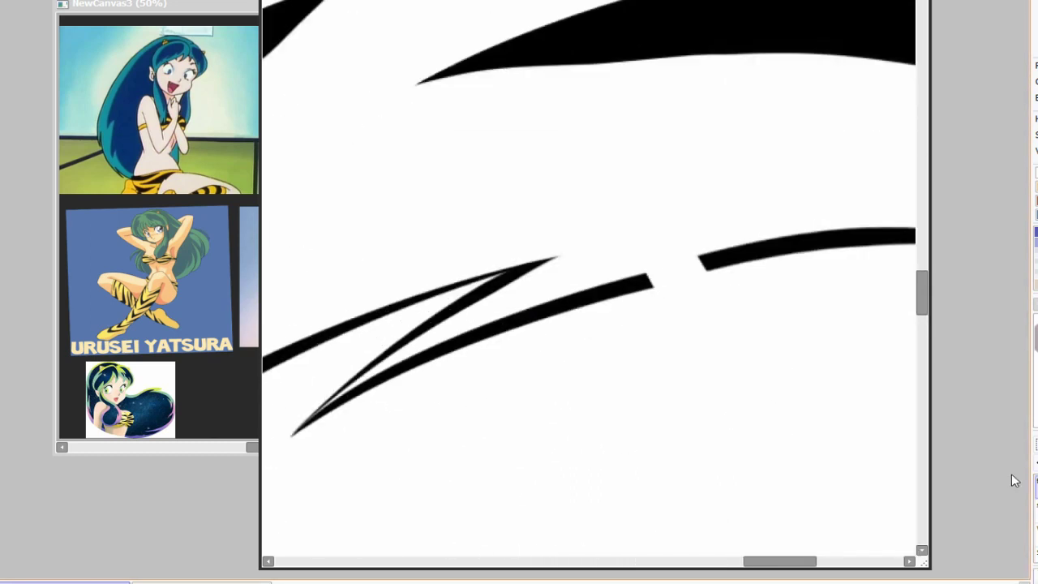
{"action": "scroll", "coordinate": [819, 312], "scroll_direction": "up", "scroll_amount": 2}
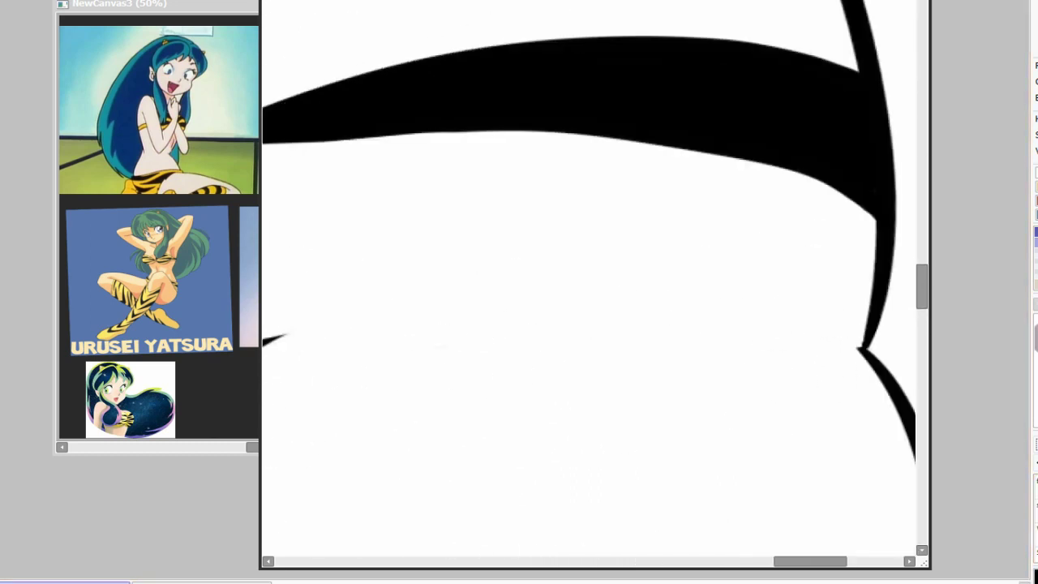
{"action": "scroll", "coordinate": [837, 333], "scroll_direction": "down", "scroll_amount": 2}
{"action": "left_click", "coordinate": [561, 364]}
{"action": "mouse_move", "coordinate": [282, 384]}
{"action": "left_mouse_down"}
{"action": "mouse_move", "coordinate": [347, 333]}
{"action": "mouse_move", "coordinate": [754, 283]}
{"action": "left_mouse_up"}
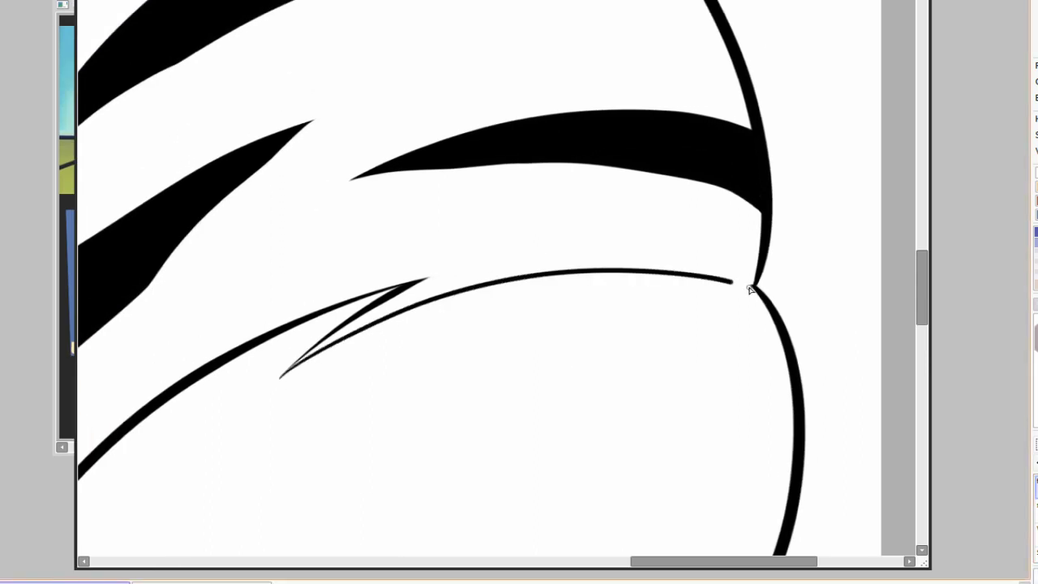
{"action": "key", "text": "ctrl+z"}
{"action": "mouse_move", "coordinate": [425, 280]}
{"action": "left_mouse_down"}
{"action": "mouse_move", "coordinate": [616, 262]}
{"action": "mouse_move", "coordinate": [752, 280]}
{"action": "left_mouse_up"}
{"action": "key", "text": "ctrl+z"}
Ink the rear hip's hem as one curve from the jagged notch and transform it to meet the contour's corner.
{"action": "left_click_drag", "start_coordinate": [279, 381], "coordinate": [766, 292]}
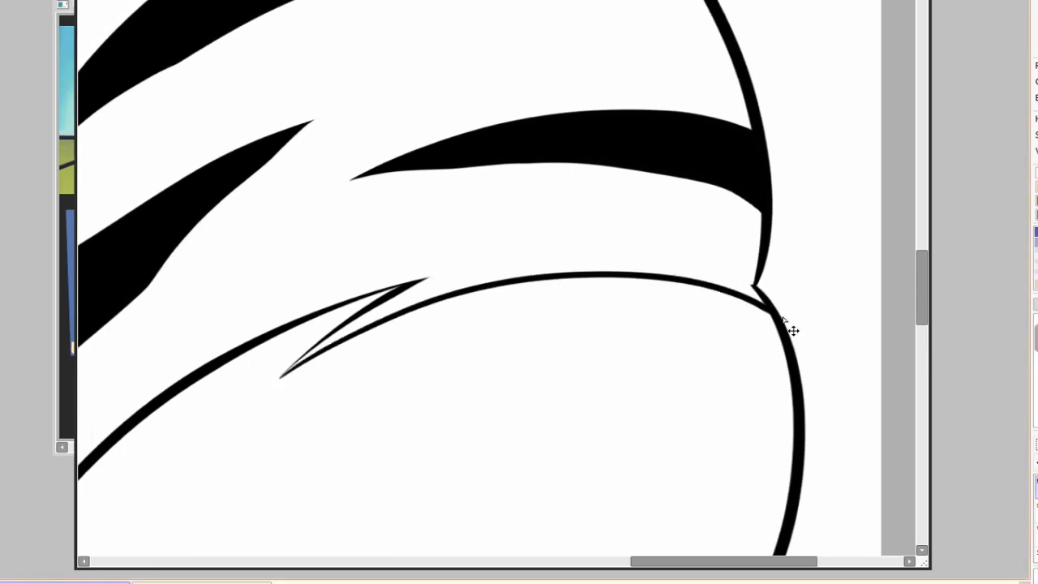
{"action": "key", "text": "ctrl+t"}
{"action": "left_click_drag", "start_coordinate": [776, 341], "coordinate": [790, 285]}
{"action": "key", "text": "Return"}
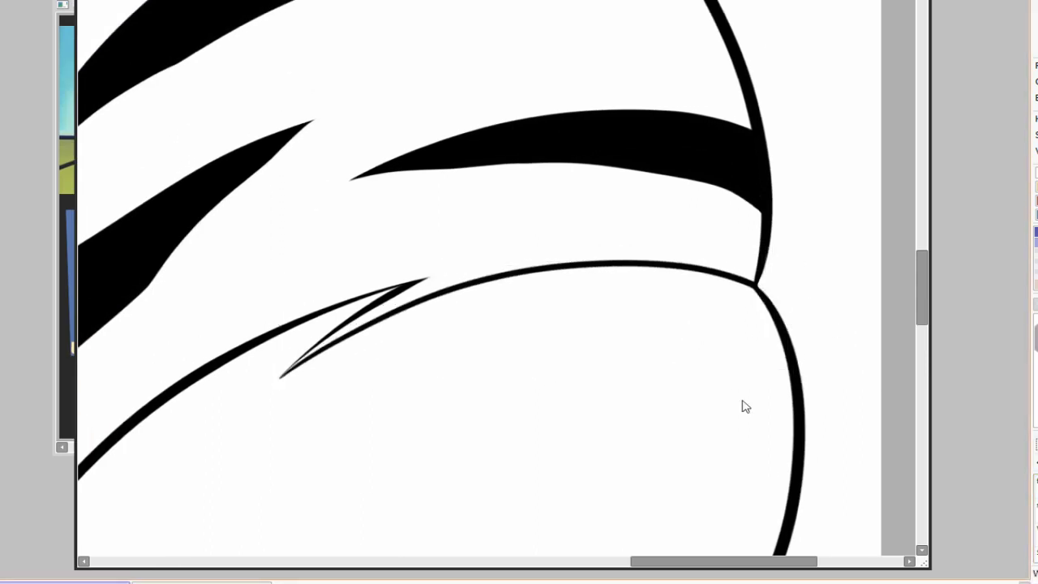
Clean up the lower tip of the jagged notch on the rear hip's hem.
{"action": "scroll", "coordinate": [292, 328], "scroll_direction": "up", "scroll_amount": 3}
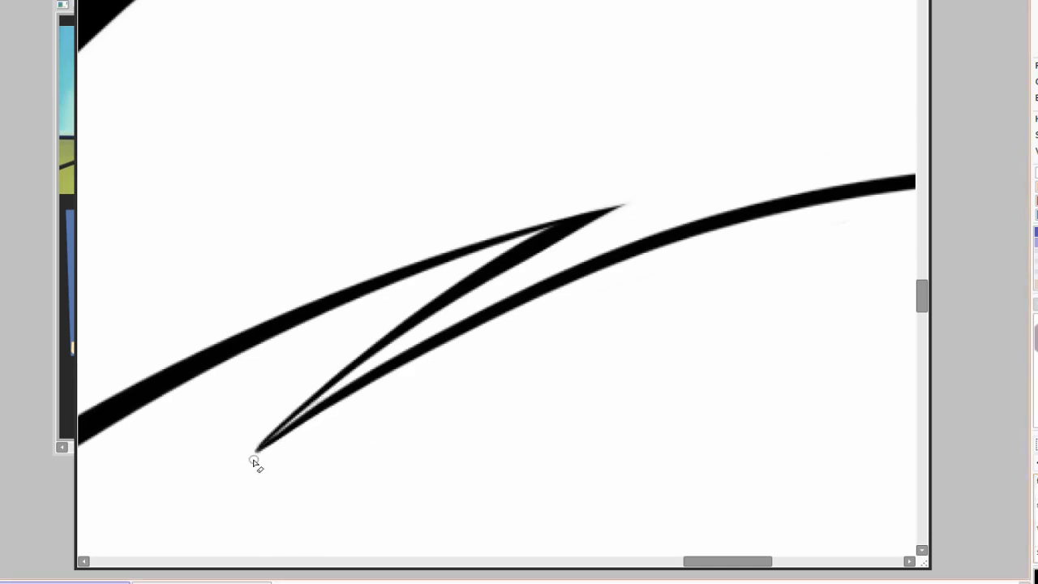
{"action": "scroll", "coordinate": [695, 389], "scroll_direction": "down", "scroll_amount": 4}
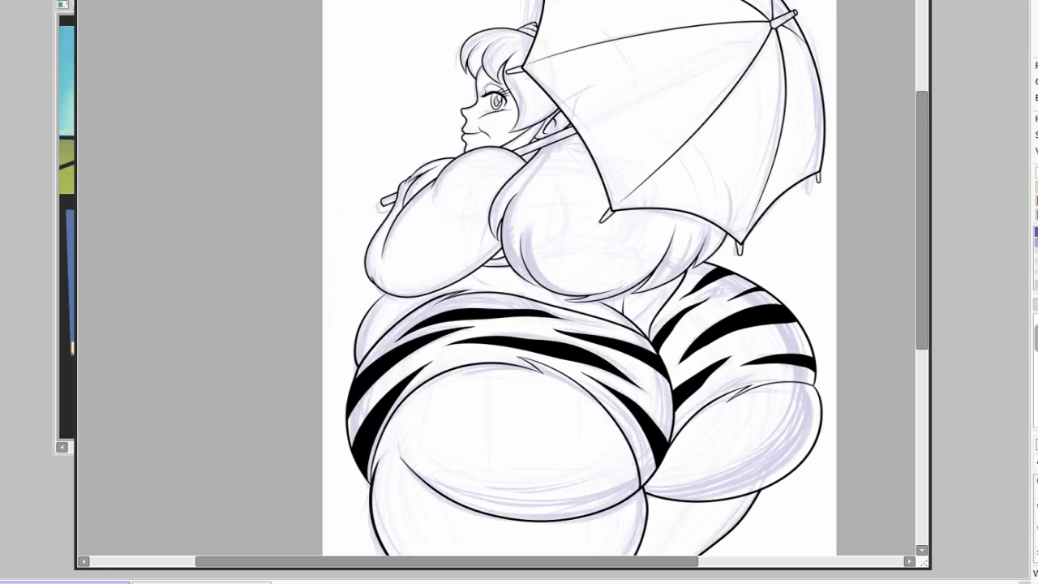
Examine the whole line art without the sketch and compare it with the reference image canvas.
{"action": "scroll", "coordinate": [721, 319], "scroll_direction": "down", "scroll_amount": 1}
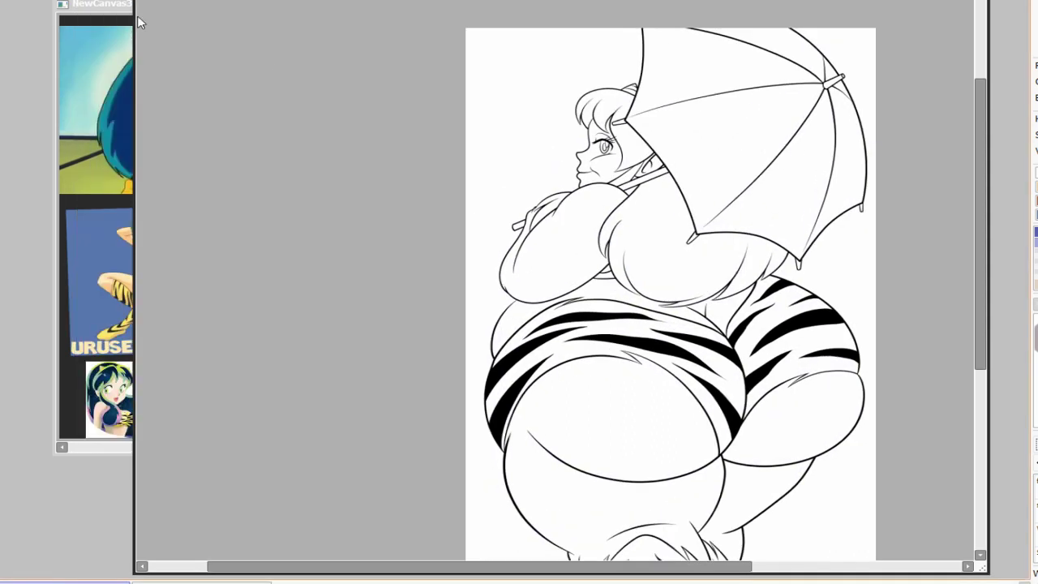
{"action": "key", "text": "ctrl+Tab"}
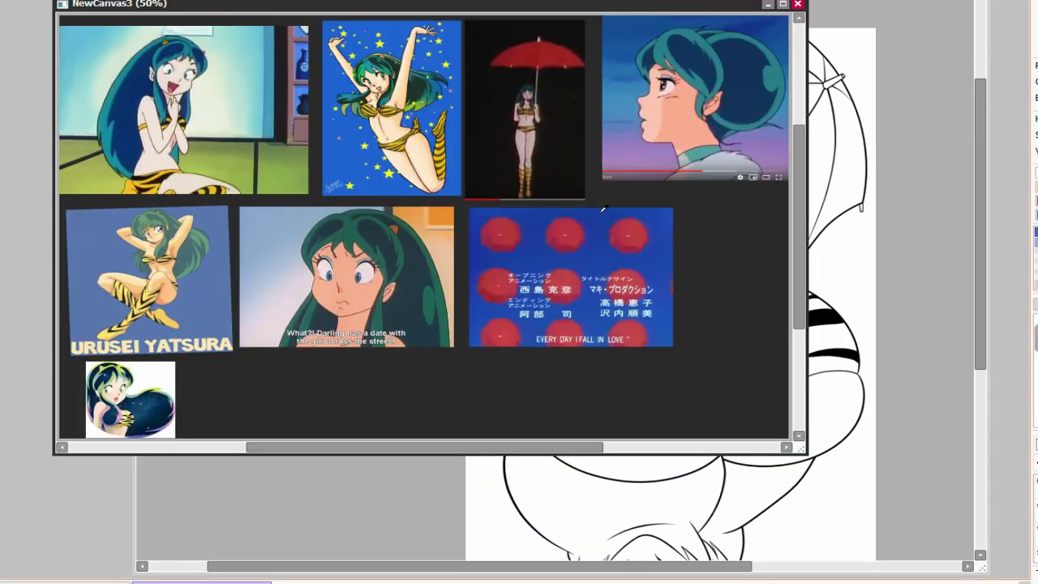
{"action": "key", "text": "ctrl+Tab"}
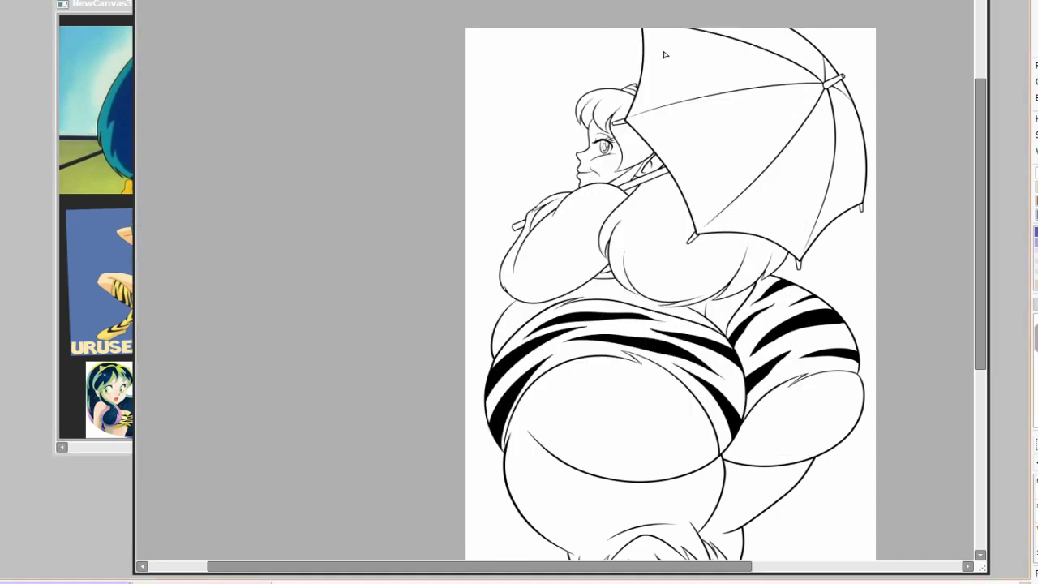
Fill the background behind the line art with a slightly slanted gradient from dark blue at the top to light blue at the bottom.
{"action": "left_click_drag", "start_coordinate": [665, 40], "coordinate": [665, 486]}
{"action": "key", "text": "ctrl+z"}
{"action": "key", "text": "ctrl+minus"}
{"action": "key", "text": "ctrl+plus"}
{"action": "left_click_drag", "start_coordinate": [530, 153], "coordinate": [589, 417]}
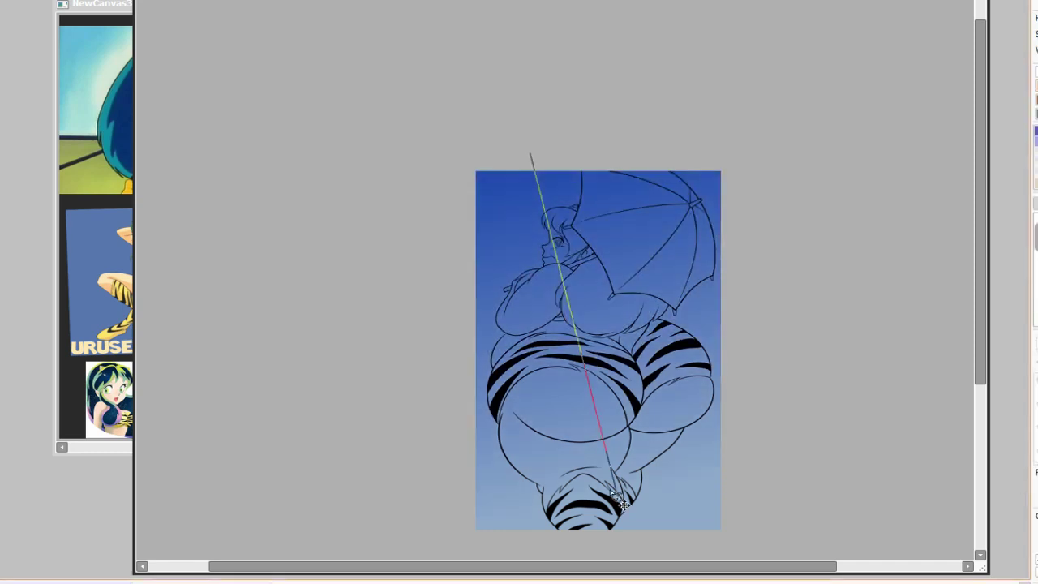
Select all of the umbrella's canopy panels and fill them flat red, closing the small gap near the lower corner.
{"action": "key", "text": "ctrl+Tab"}
{"action": "key", "text": "ctrl+Tab"}
{"action": "left_click", "coordinate": [610, 235]}
{"action": "left_click", "coordinate": [671, 291]}
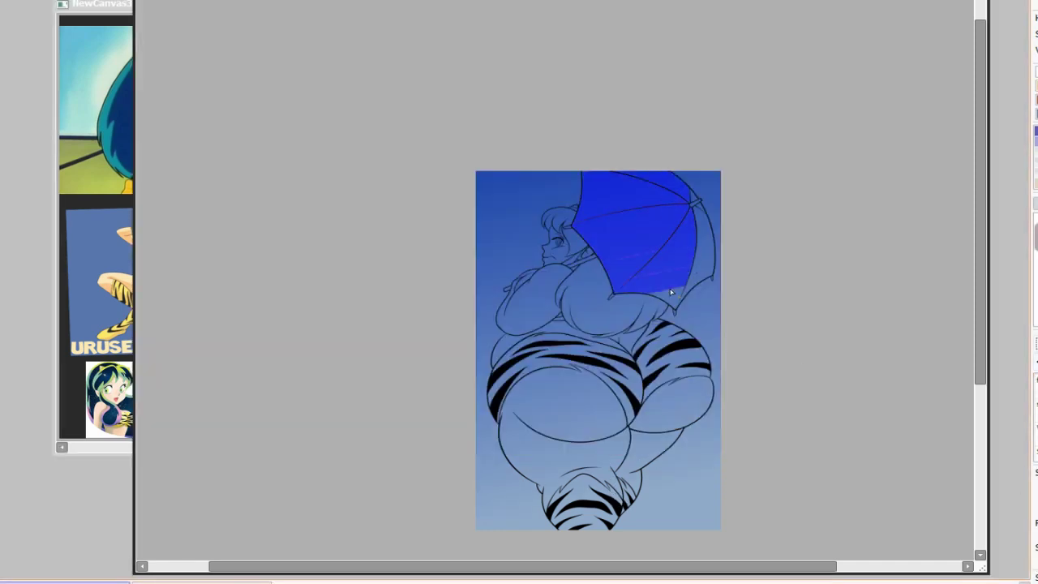
{"action": "left_click", "coordinate": [700, 207]}
{"action": "scroll", "coordinate": [755, 302], "scroll_direction": "up", "scroll_amount": 5}
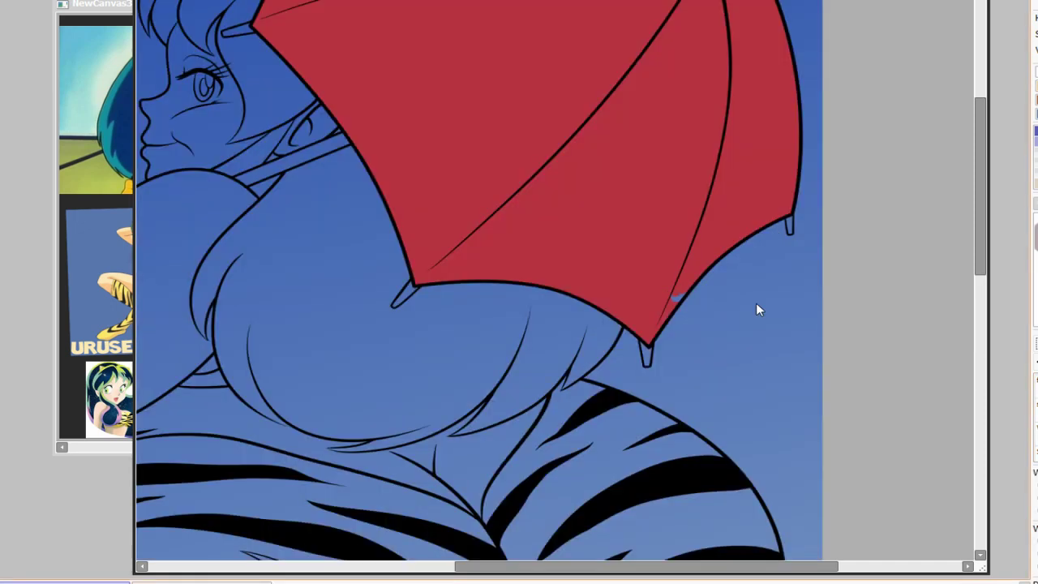
{"action": "scroll", "coordinate": [690, 278], "scroll_direction": "up", "scroll_amount": 3}
{"action": "scroll", "coordinate": [690, 278], "scroll_direction": "left", "scroll_amount": 2}
Select the umbrella's top spike and rib tips and fill them white.
{"action": "key", "text": "ctrl+Tab"}
{"action": "key", "text": "ctrl+Tab"}
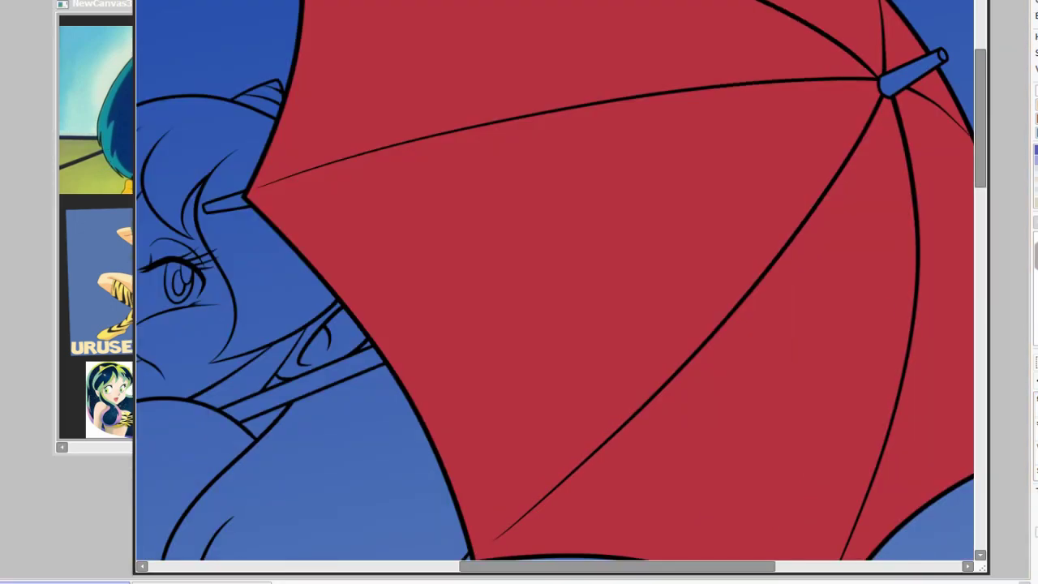
{"action": "left_click", "coordinate": [900, 85]}
{"action": "scroll", "coordinate": [900, 85], "scroll_direction": "down", "scroll_amount": 3}
{"action": "scroll", "coordinate": [811, 181], "scroll_direction": "down", "scroll_amount": 5}
{"action": "scroll", "coordinate": [542, 361], "scroll_direction": "up", "scroll_amount": 3}
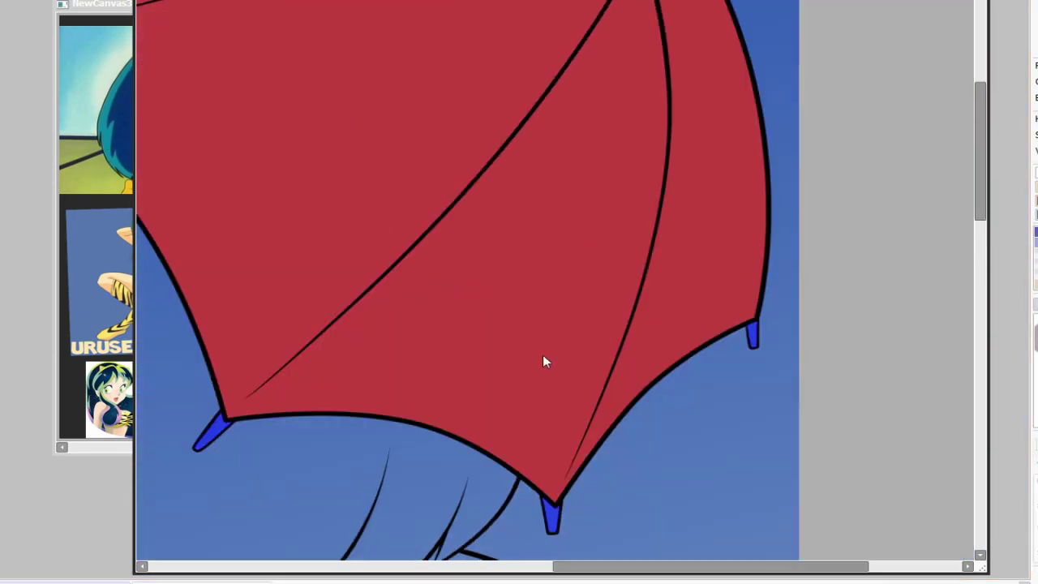
{"action": "scroll", "coordinate": [555, 286], "scroll_direction": "up", "scroll_amount": 5}
{"action": "scroll", "coordinate": [554, 287], "scroll_direction": "left", "scroll_amount": 3}
{"action": "scroll", "coordinate": [667, 394], "scroll_direction": "down", "scroll_amount": 3}
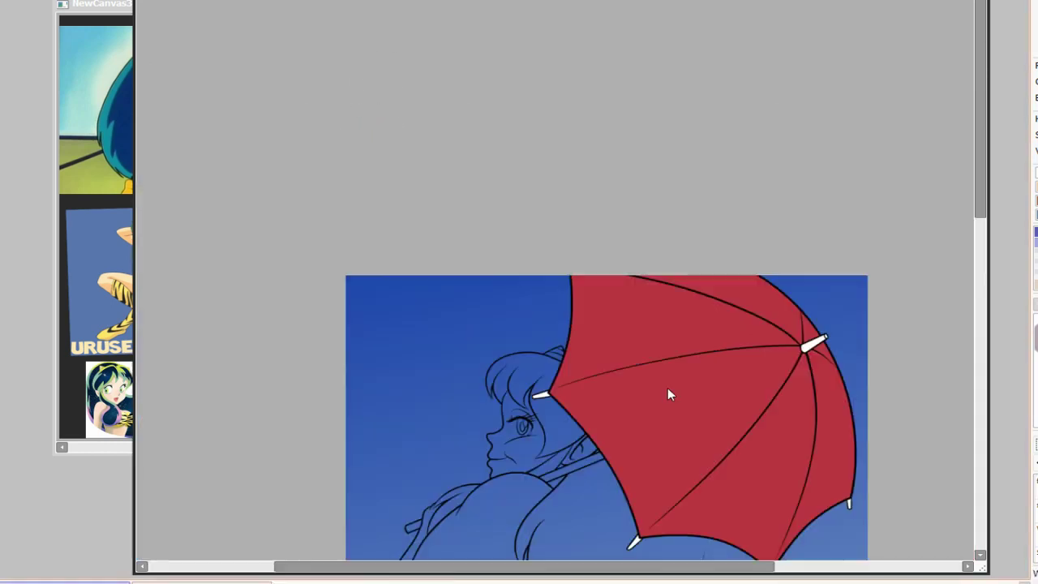
Select the bare skin areas of the face, arm, back and legs and fill them with a flat skin tone.
{"action": "key", "text": "ctrl+Tab"}
{"action": "key", "text": "ctrl+Tab"}
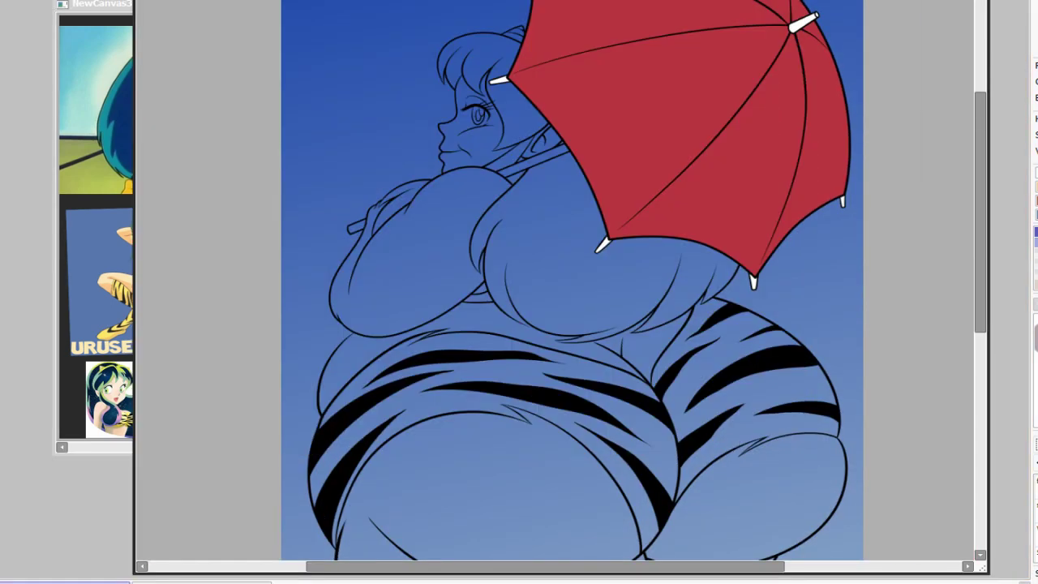
{"action": "left_click_drag", "start_coordinate": [617, 365], "coordinate": [376, 220]}
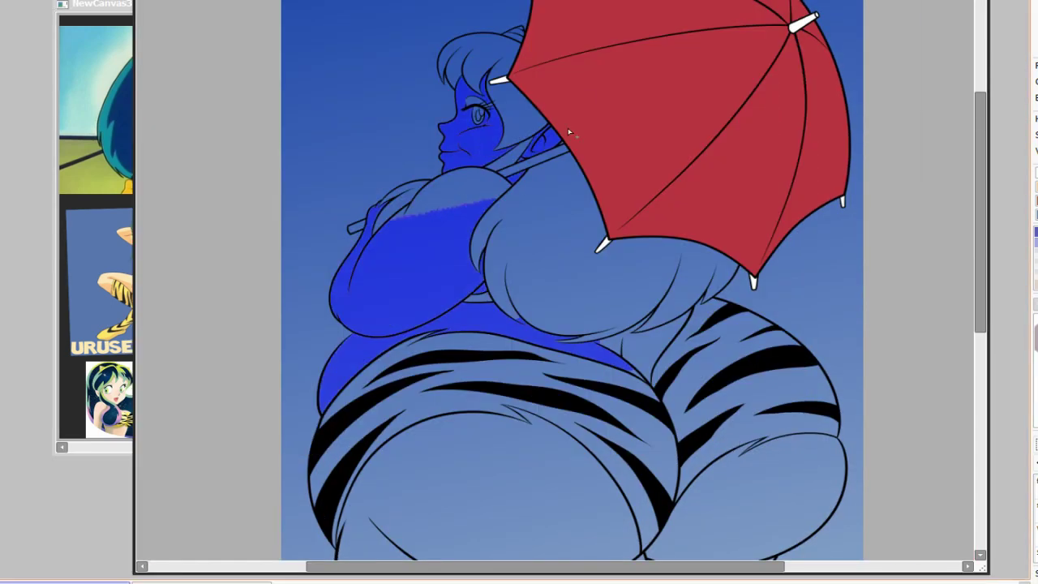
{"action": "scroll", "coordinate": [569, 132], "scroll_direction": "down", "scroll_amount": 3}
{"action": "mouse_move", "coordinate": [600, 341]}
{"action": "left_mouse_down"}
{"action": "mouse_move", "coordinate": [690, 514]}
{"action": "mouse_move", "coordinate": [595, 486]}
{"action": "left_mouse_up"}
{"action": "scroll", "coordinate": [633, 354], "scroll_direction": "down", "scroll_amount": 3}
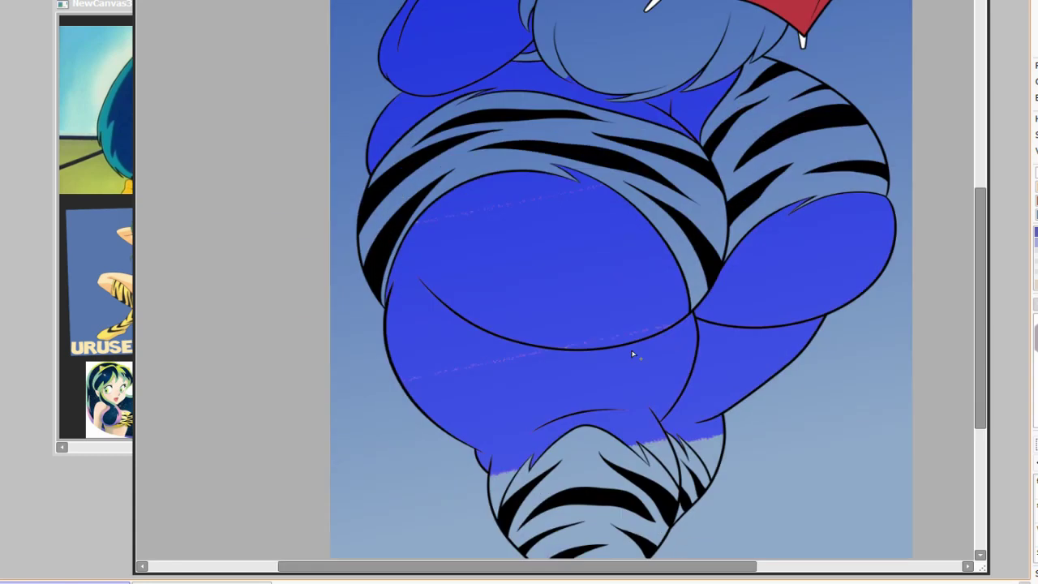
{"action": "scroll", "coordinate": [702, 376], "scroll_direction": "up", "scroll_amount": 2}
{"action": "left_click_drag", "start_coordinate": [511, 69], "coordinate": [438, 91]}
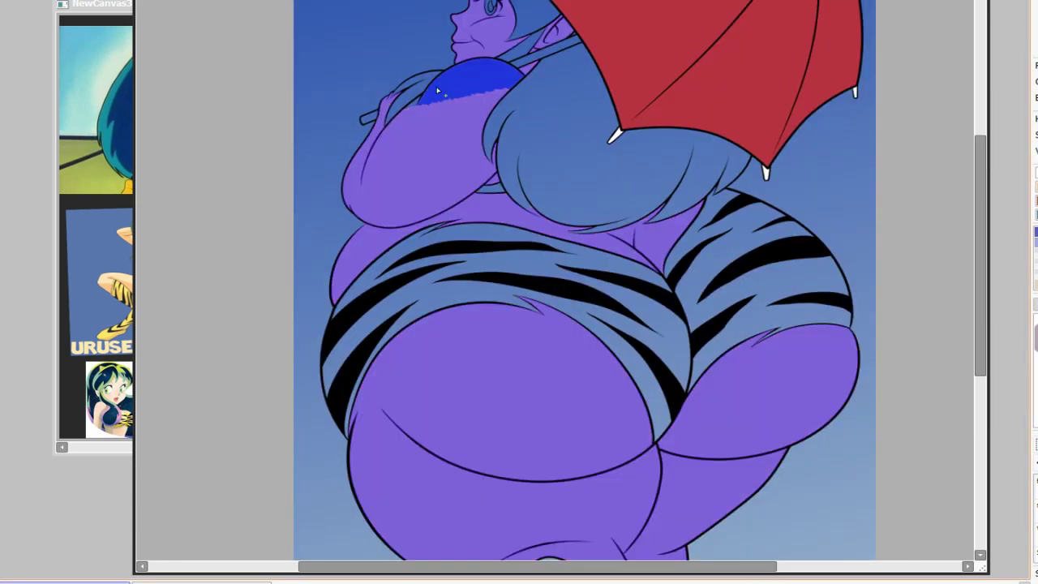
{"action": "scroll", "coordinate": [827, 436], "scroll_direction": "up", "scroll_amount": 3}
Adjust the skin fill to a light peach by comparing it with the reference images, and clear the selection.
{"action": "key", "text": "ctrl+Tab"}
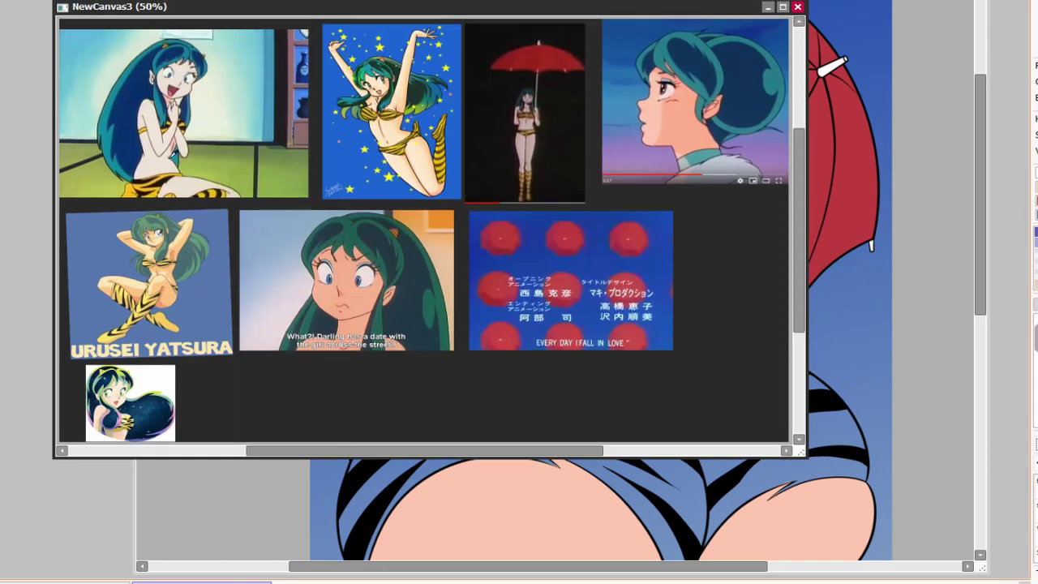
{"action": "key", "text": "ctrl+Tab"}
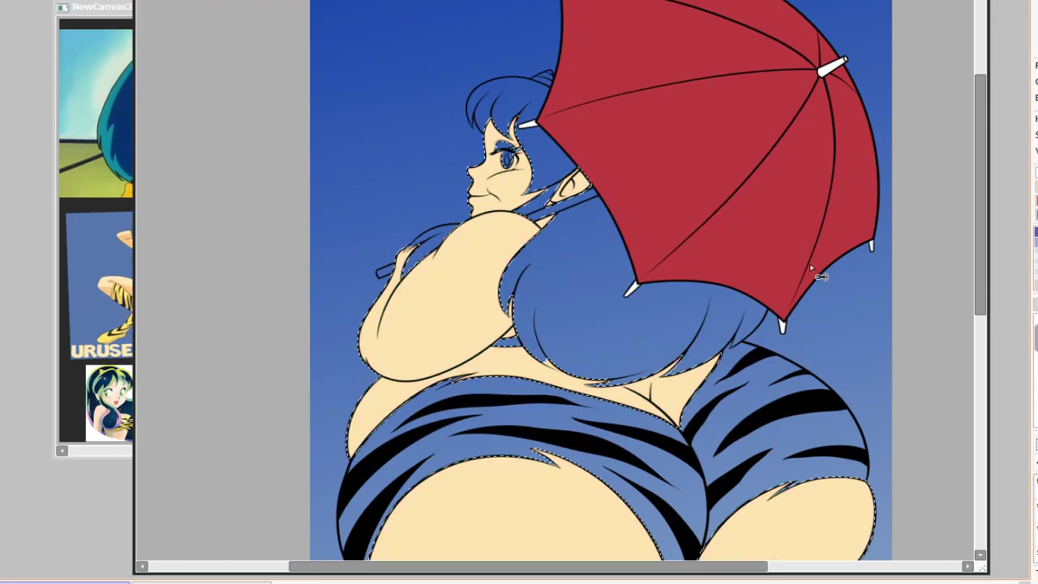
{"action": "key", "text": "ctrl+Tab"}
{"action": "key", "text": "ctrl+Tab"}
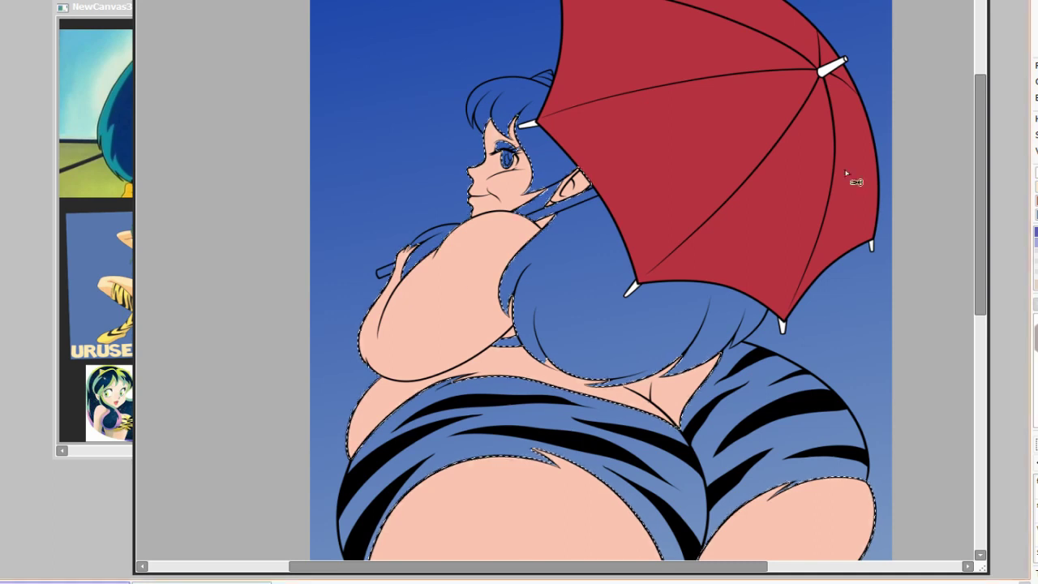
{"action": "key", "text": "ctrl+d"}
Clean up the edges of the skin fill around the hair strands on the back.
{"action": "scroll", "coordinate": [537, 167], "scroll_direction": "up", "scroll_amount": 5}
{"action": "scroll", "coordinate": [723, 347], "scroll_direction": "down", "scroll_amount": 5}
{"action": "scroll", "coordinate": [597, 370], "scroll_direction": "up", "scroll_amount": 5}
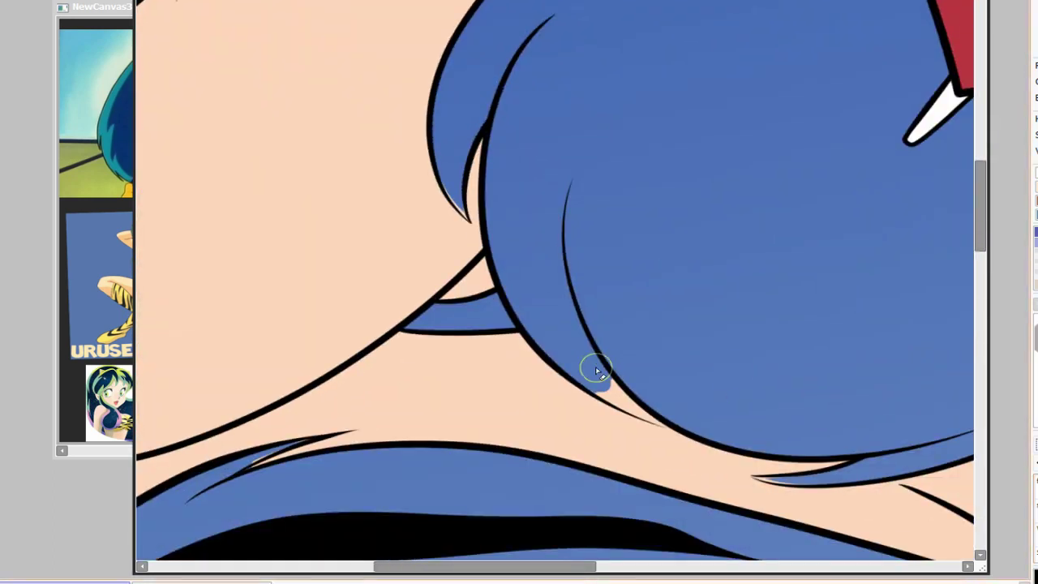
{"action": "scroll", "coordinate": [650, 389], "scroll_direction": "up", "scroll_amount": 6}
Fill the hair teal and the horn yellow, using the reference images for the colours.
{"action": "key", "text": "ctrl+Tab"}
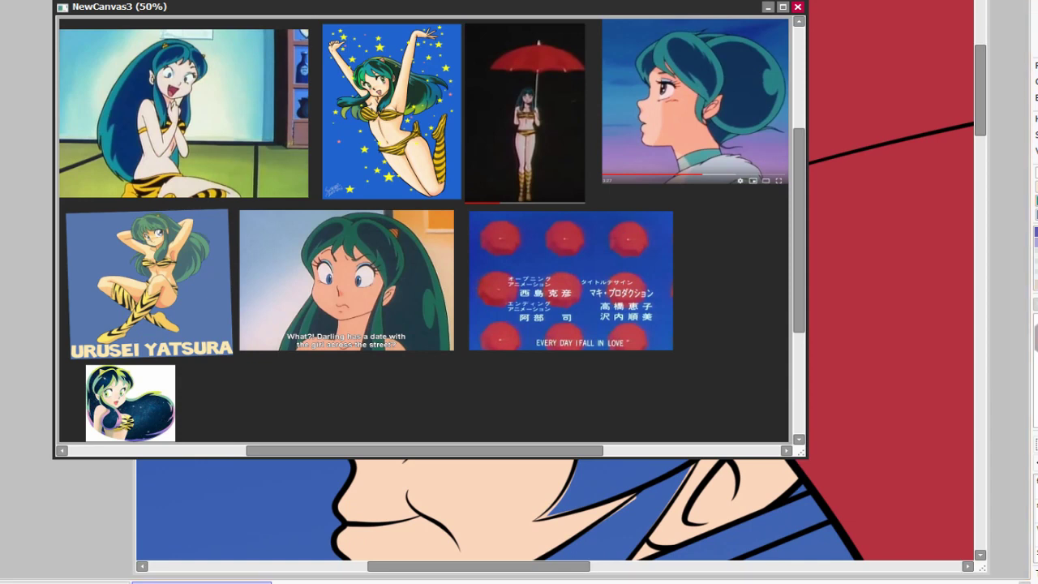
{"action": "key", "text": "ctrl+Tab"}
{"action": "scroll", "coordinate": [577, 317], "scroll_direction": "up", "scroll_amount": 2}
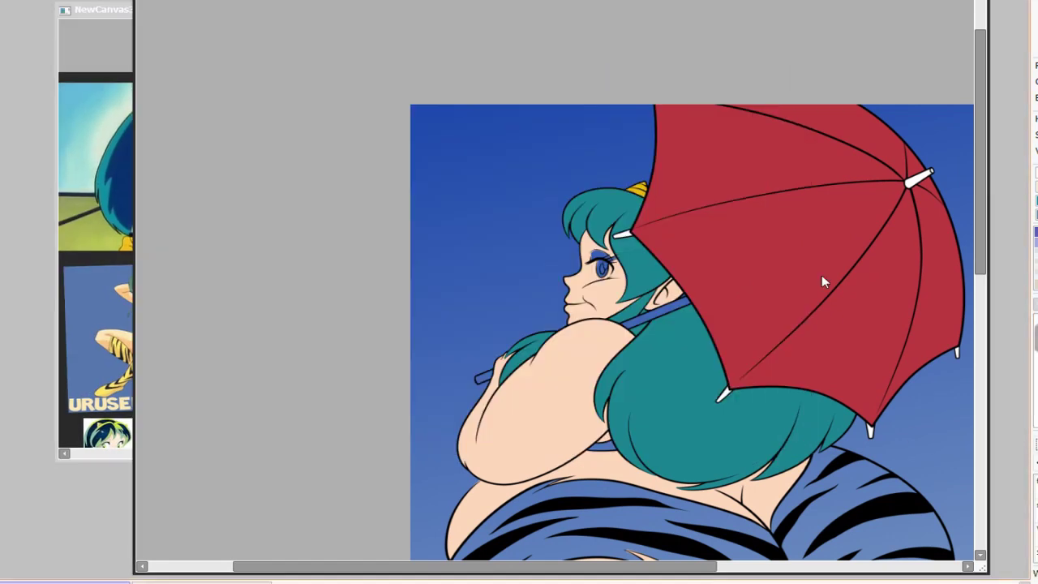
{"action": "scroll", "coordinate": [821, 275], "scroll_direction": "down", "scroll_amount": 5}
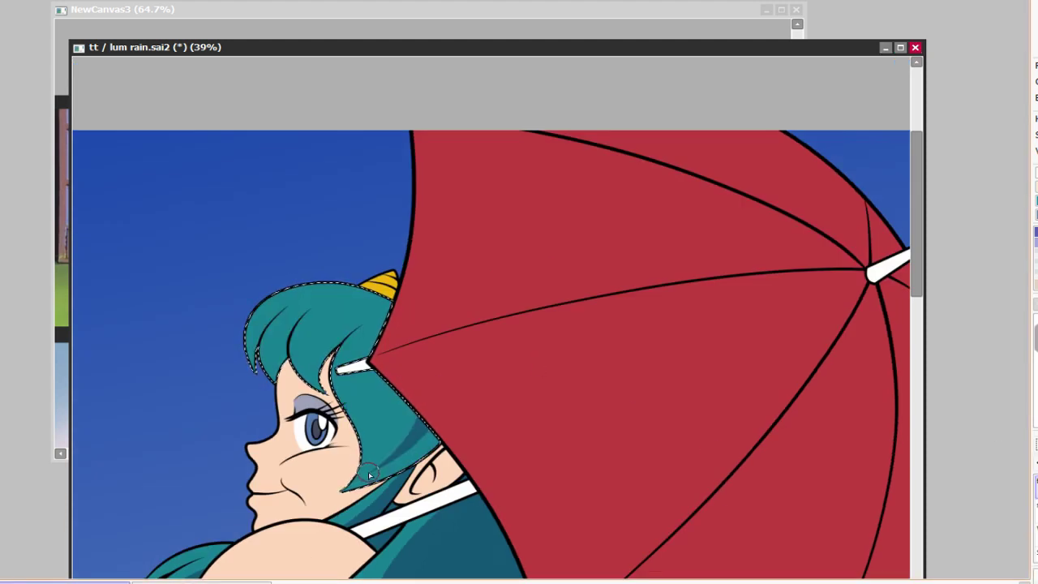
Paint darker teal shadows on the hair beside the face, under the umbrella and on the bangs.
{"action": "scroll", "coordinate": [422, 486], "scroll_direction": "up", "scroll_amount": 2}
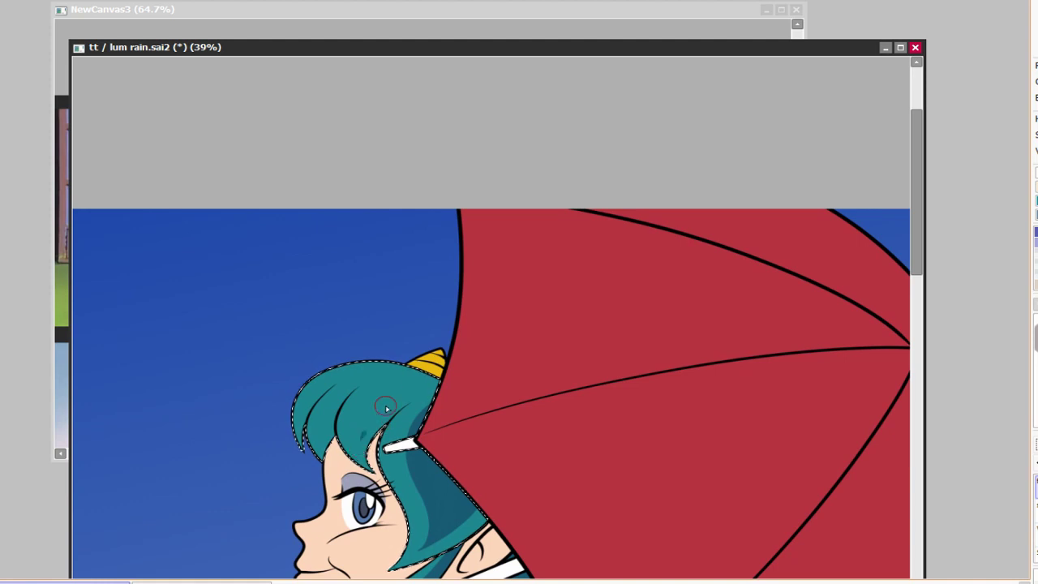
{"action": "scroll", "coordinate": [421, 425], "scroll_direction": "up", "scroll_amount": 3}
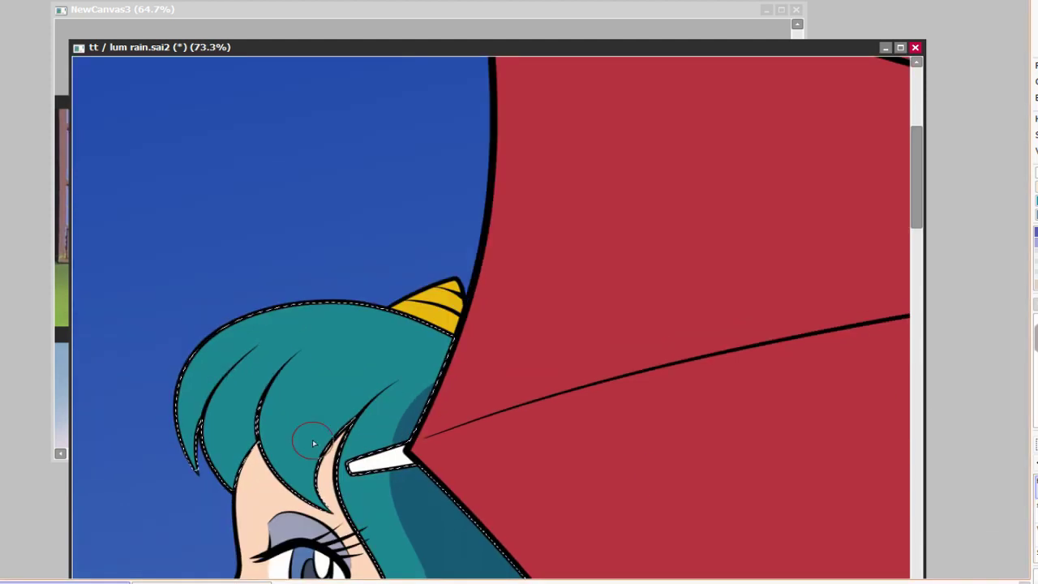
{"action": "mouse_move", "coordinate": [403, 349]}
{"action": "left_mouse_down"}
{"action": "mouse_move", "coordinate": [309, 487]}
{"action": "mouse_move", "coordinate": [472, 367]}
{"action": "mouse_move", "coordinate": [302, 431]}
{"action": "mouse_move", "coordinate": [303, 455]}
{"action": "mouse_move", "coordinate": [428, 366]}
{"action": "mouse_move", "coordinate": [303, 441]}
{"action": "mouse_move", "coordinate": [274, 445]}
{"action": "mouse_move", "coordinate": [316, 407]}
{"action": "mouse_move", "coordinate": [271, 510]}
{"action": "mouse_move", "coordinate": [531, 326]}
{"action": "mouse_move", "coordinate": [321, 416]}
{"action": "left_mouse_up"}
{"action": "scroll", "coordinate": [508, 430], "scroll_direction": "down", "scroll_amount": 5}
{"action": "scroll", "coordinate": [565, 352], "scroll_direction": "up", "scroll_amount": 3}
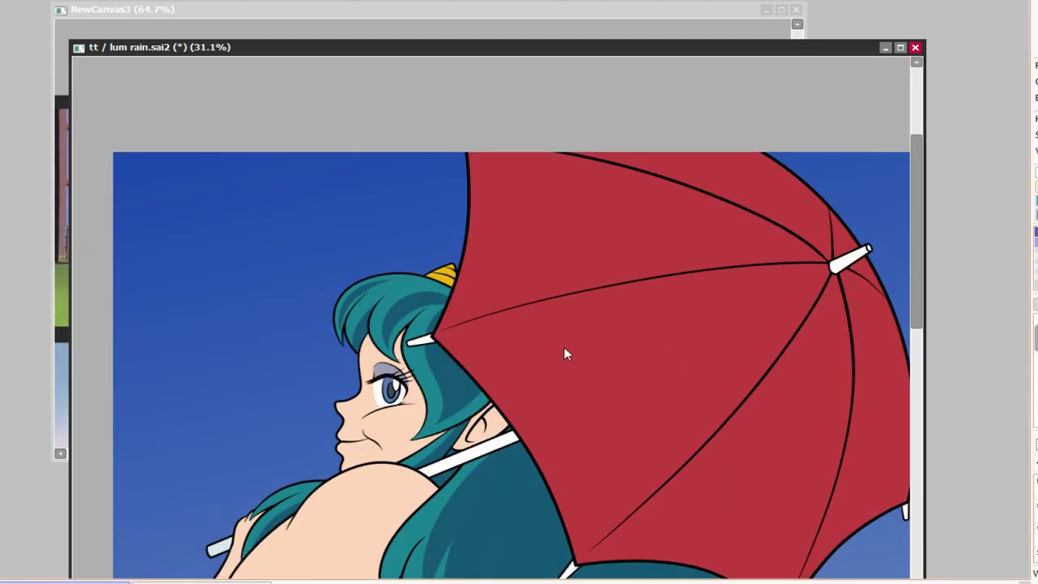
Refine the pointed dark teal shadow shapes along the strand tips of the long hair on the back.
{"action": "scroll", "coordinate": [565, 352], "scroll_direction": "down", "scroll_amount": 2}
{"action": "scroll", "coordinate": [565, 352], "scroll_direction": "up", "scroll_amount": 2}
{"action": "scroll", "coordinate": [664, 344], "scroll_direction": "up", "scroll_amount": 2}
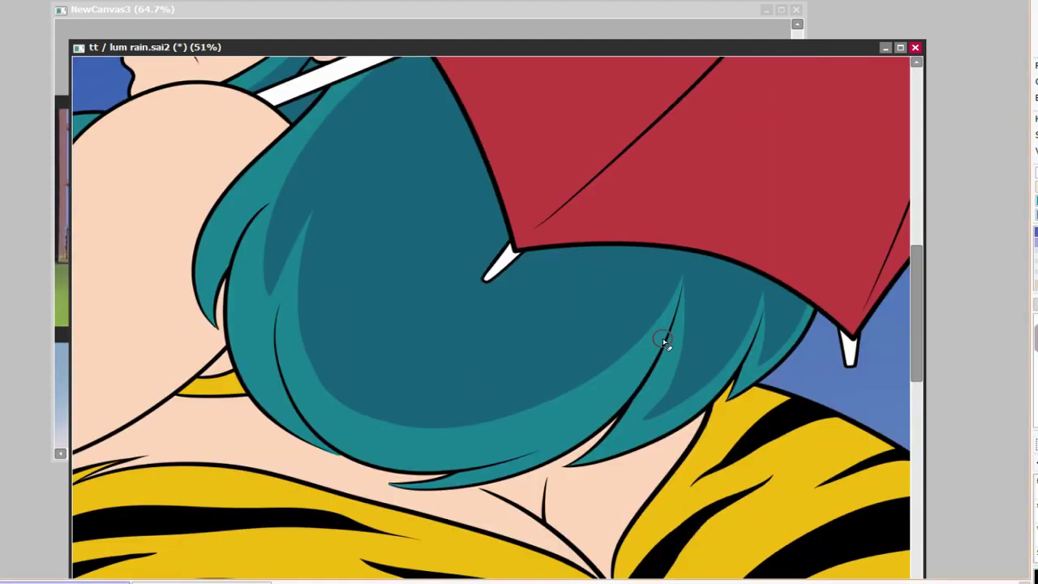
{"action": "scroll", "coordinate": [660, 477], "scroll_direction": "down", "scroll_amount": 3}
{"action": "scroll", "coordinate": [689, 419], "scroll_direction": "up", "scroll_amount": 3}
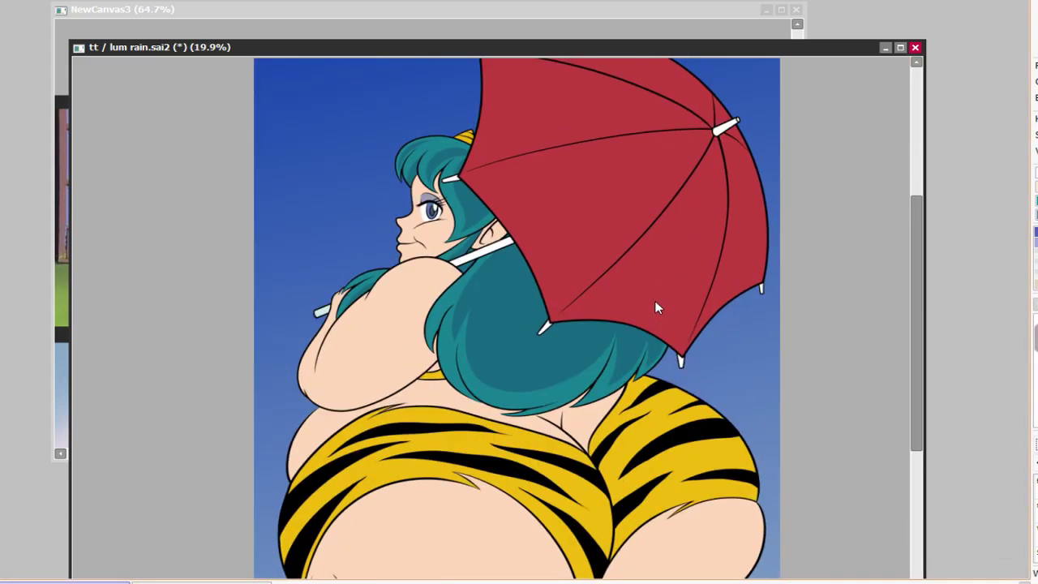
Darken the top of the sky to near black and draw thin slanted white rain streaks across the upper picture.
{"action": "scroll", "coordinate": [686, 239], "scroll_direction": "down", "scroll_amount": 3}
{"action": "scroll", "coordinate": [686, 239], "scroll_direction": "up", "scroll_amount": 2}
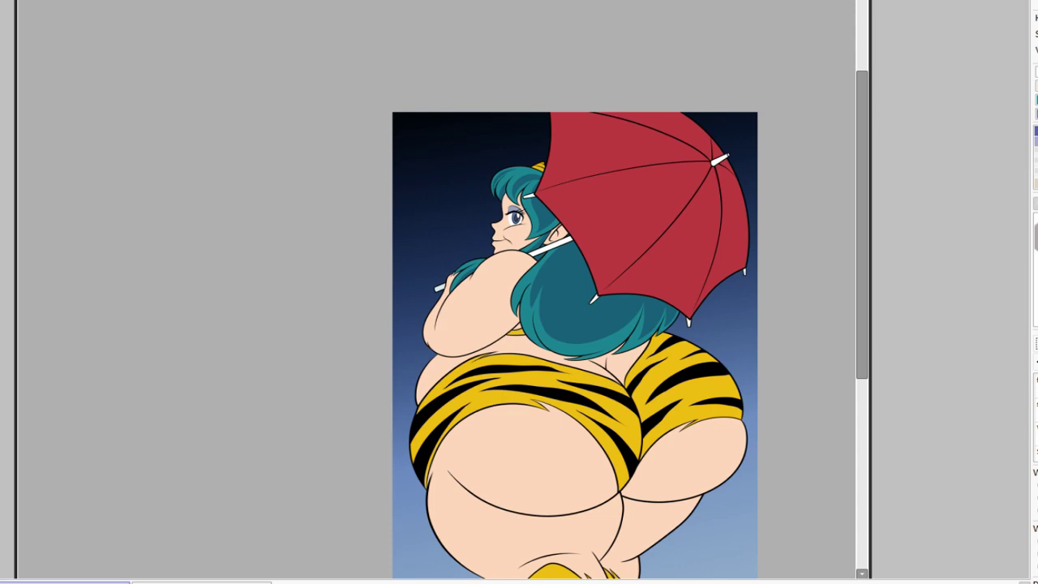
{"action": "left_click_drag", "start_coordinate": [740, 325], "coordinate": [480, 579]}
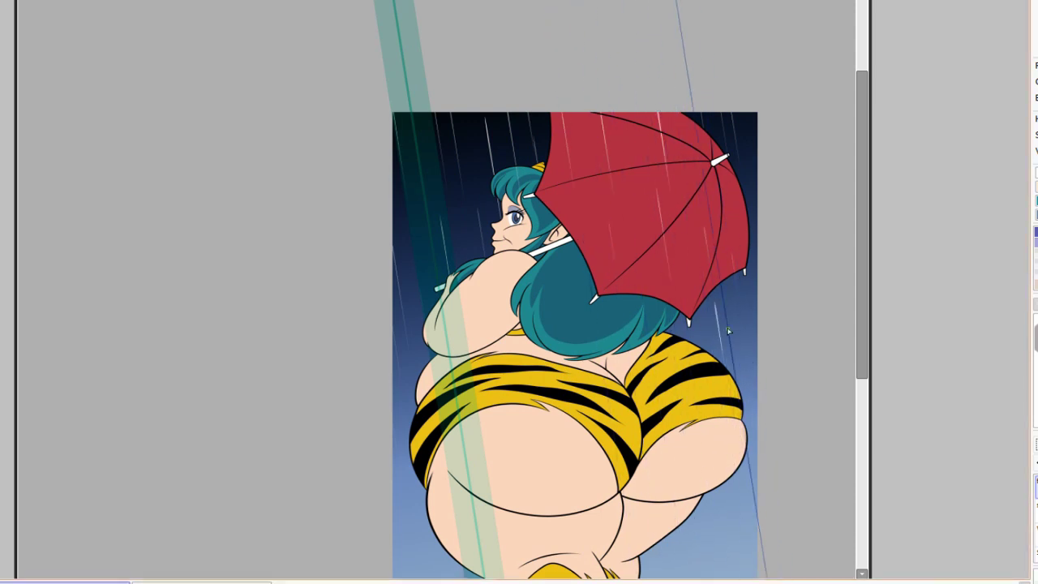
{"action": "scroll", "coordinate": [616, 198], "scroll_direction": "up", "scroll_amount": 5}
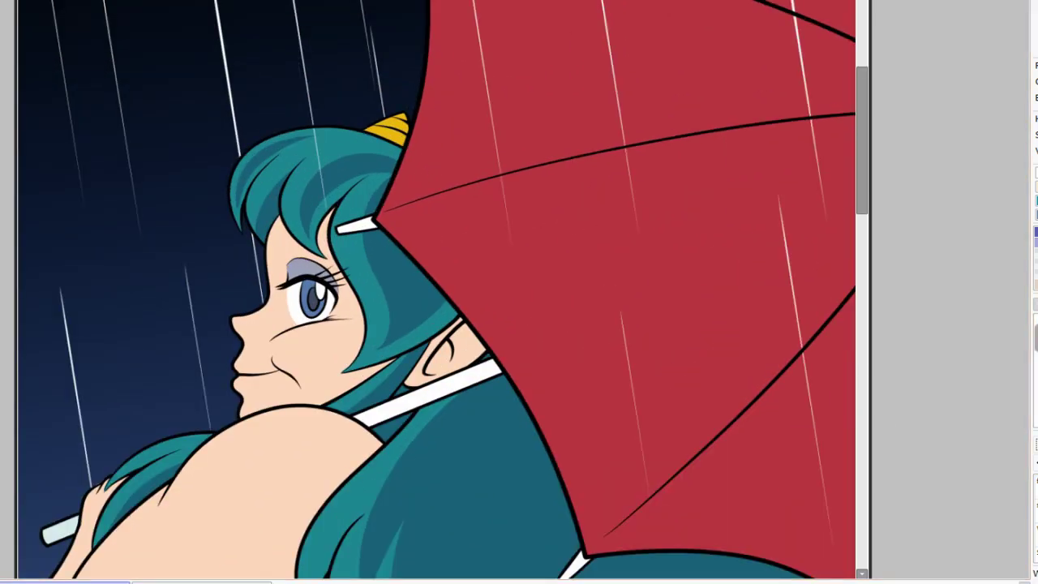
Add more slanted rain streaks to the sky in front of the face and along the picture's left edge.
{"action": "scroll", "coordinate": [666, 303], "scroll_direction": "down", "scroll_amount": 5}
{"action": "scroll", "coordinate": [310, 151], "scroll_direction": "up", "scroll_amount": 2}
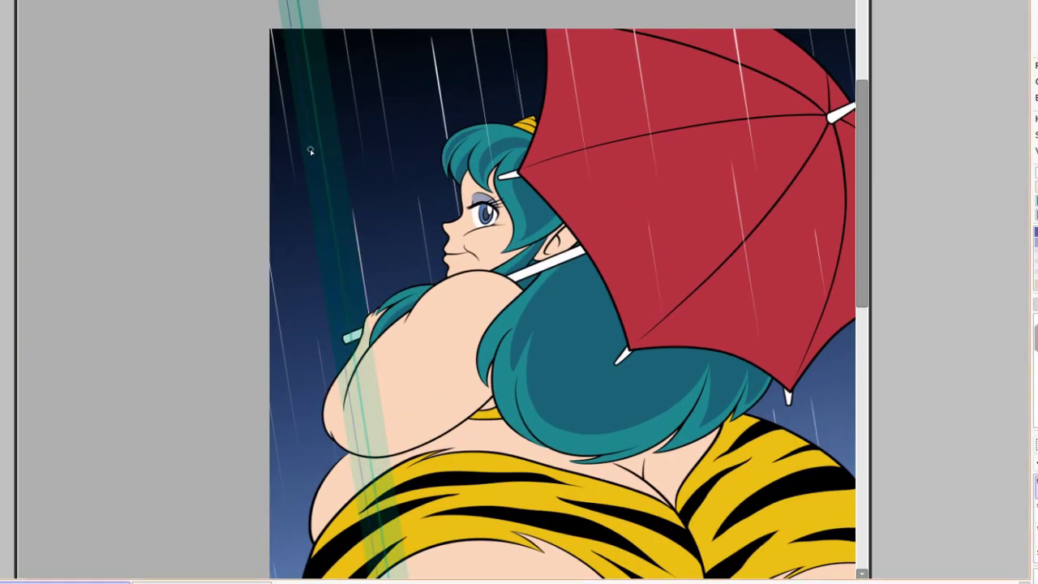
{"action": "scroll", "coordinate": [663, 343], "scroll_direction": "down", "scroll_amount": 3}
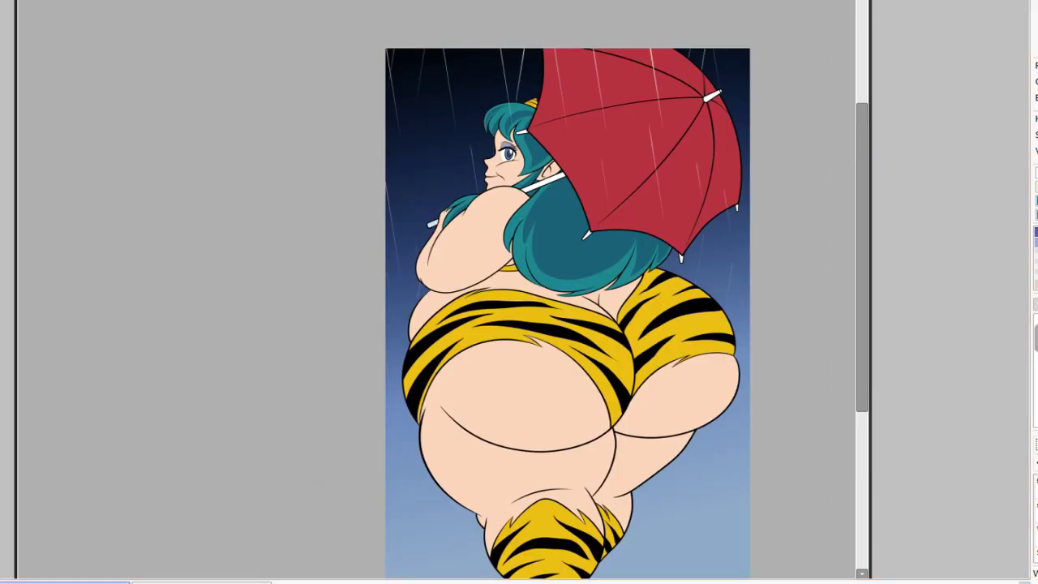
{"action": "scroll", "coordinate": [656, 231], "scroll_direction": "up", "scroll_amount": 3}
{"action": "scroll", "coordinate": [665, 173], "scroll_direction": "down", "scroll_amount": 4}
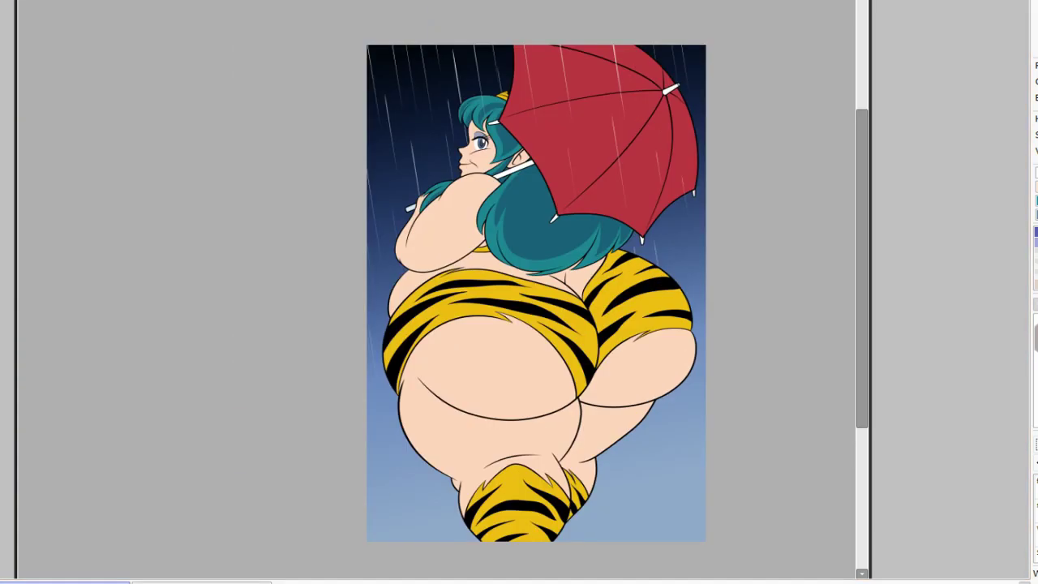
Paint soft white clouds along the bottom of the sky on both sides of the legs with a large soft brush.
{"action": "scroll", "coordinate": [674, 447], "scroll_direction": "up", "scroll_amount": 1}
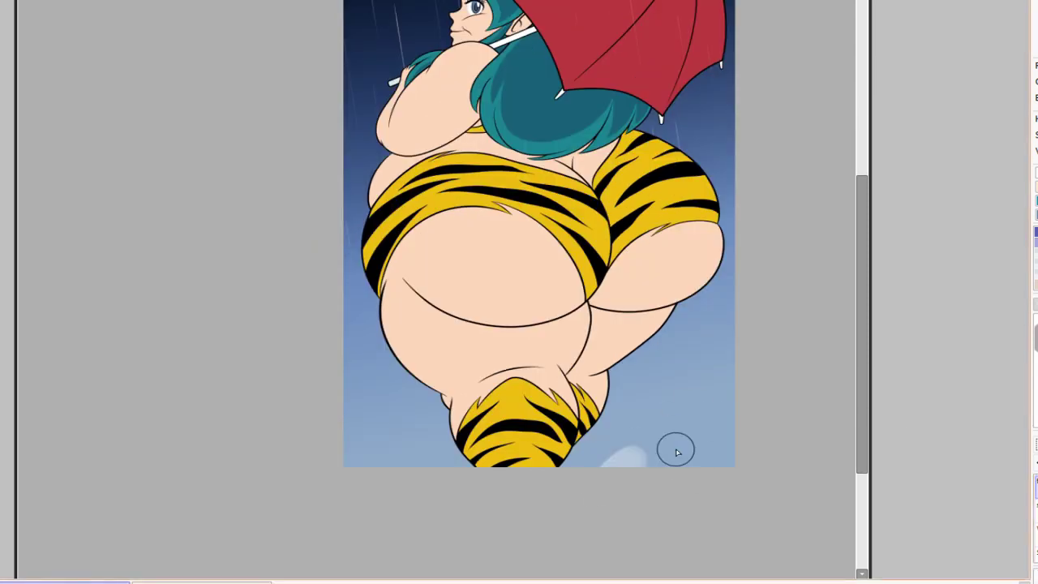
{"action": "mouse_move", "coordinate": [616, 454]}
{"action": "left_mouse_down"}
{"action": "mouse_move", "coordinate": [800, 475]}
{"action": "mouse_move", "coordinate": [721, 446]}
{"action": "left_mouse_up"}
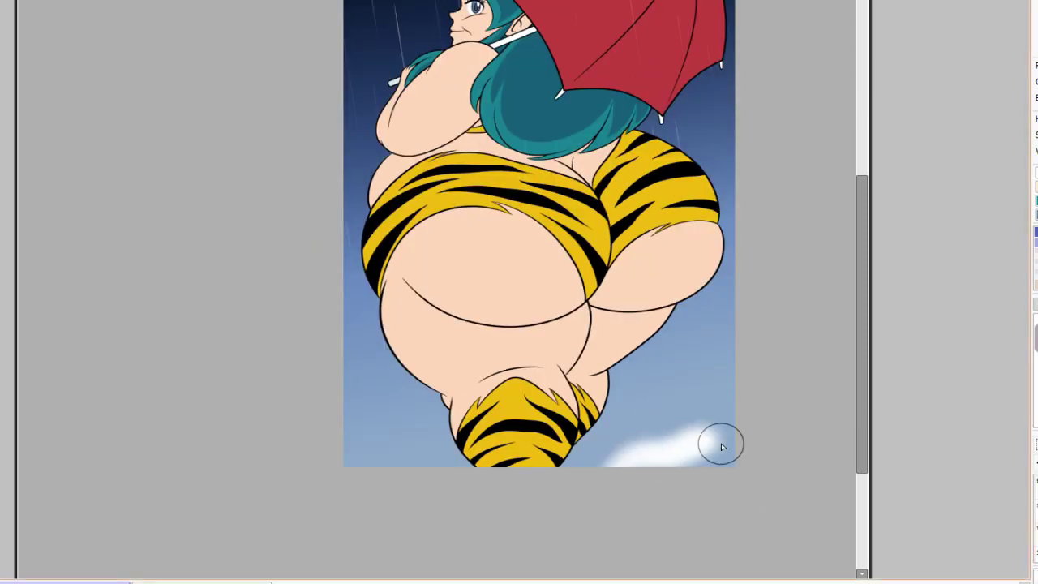
{"action": "left_click_drag", "start_coordinate": [595, 451], "coordinate": [726, 434]}
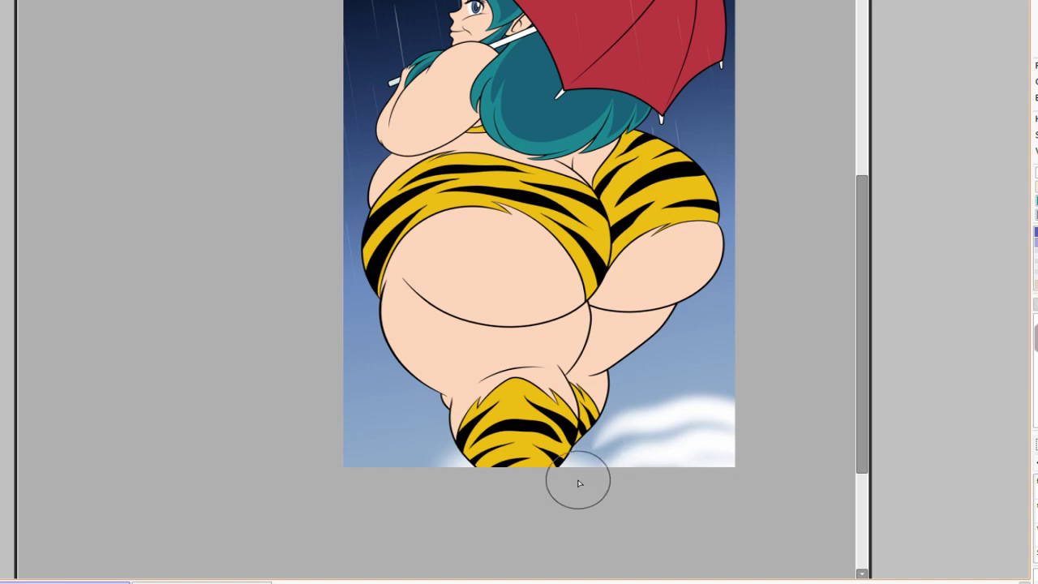
{"action": "mouse_move", "coordinate": [578, 483]}
{"action": "left_mouse_down"}
{"action": "mouse_move", "coordinate": [676, 413]}
{"action": "mouse_move", "coordinate": [254, 460]}
{"action": "left_mouse_up"}
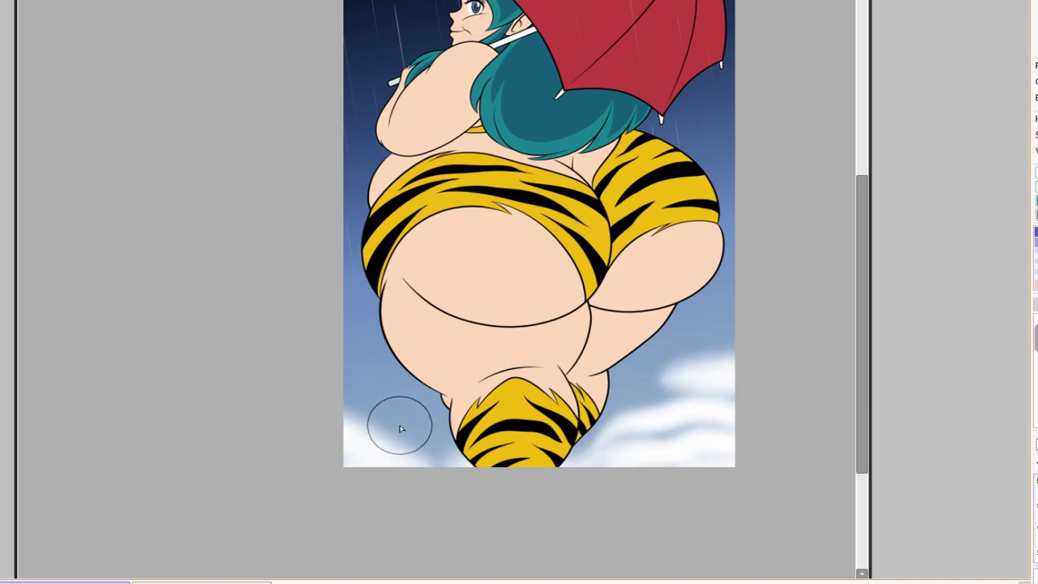